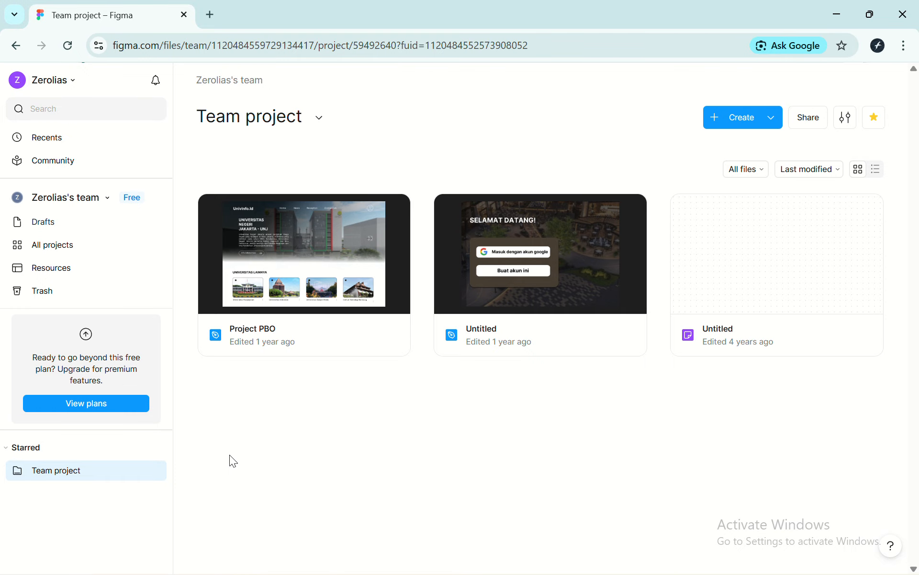
Create a new design file in the team project
click(754, 118)
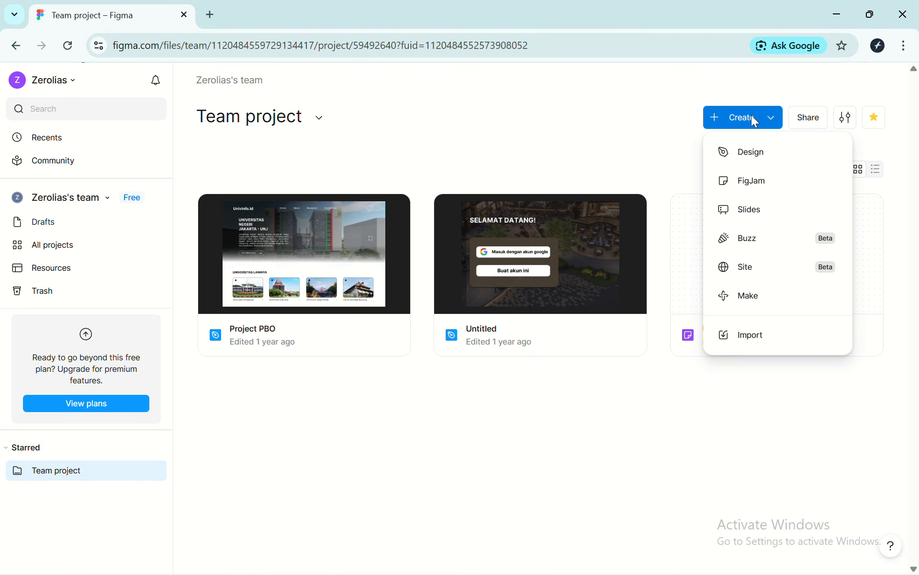
click(751, 158)
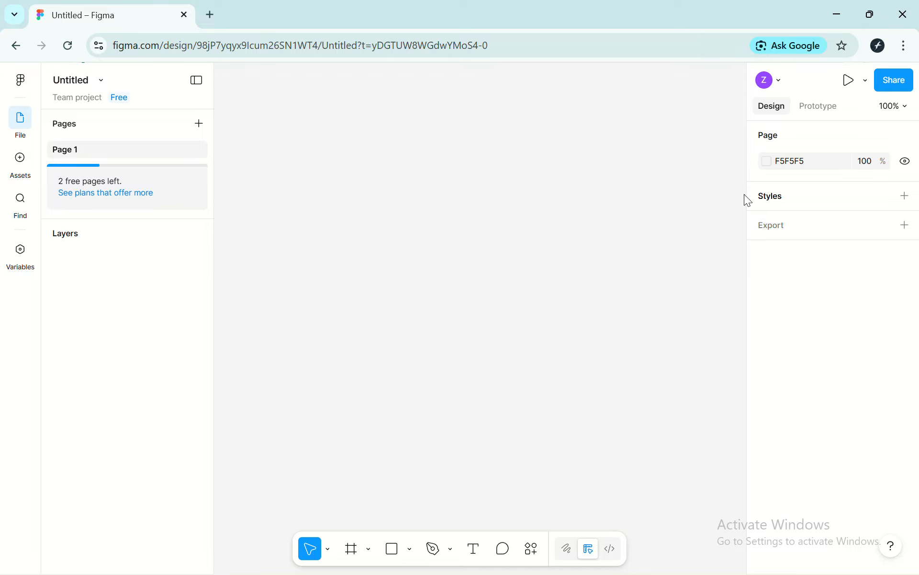
click(351, 549)
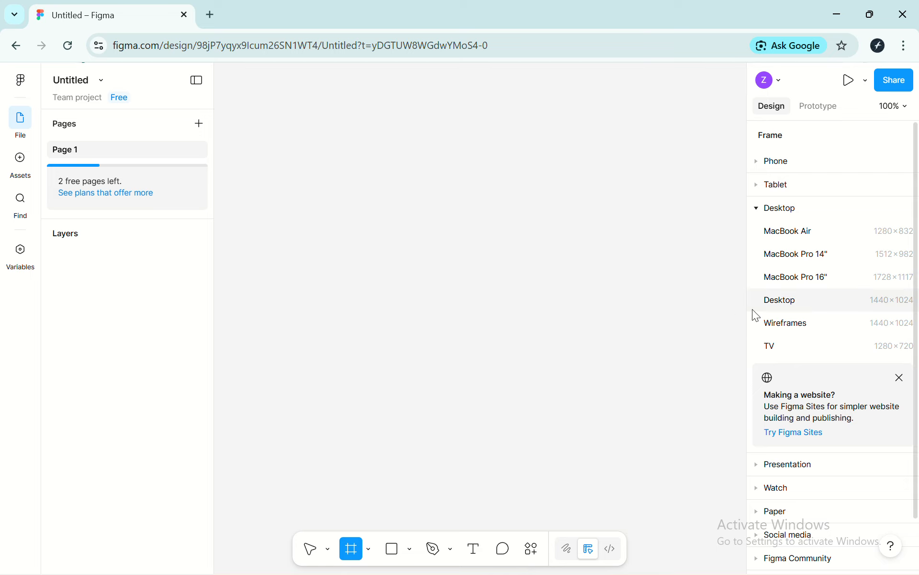
click(393, 549)
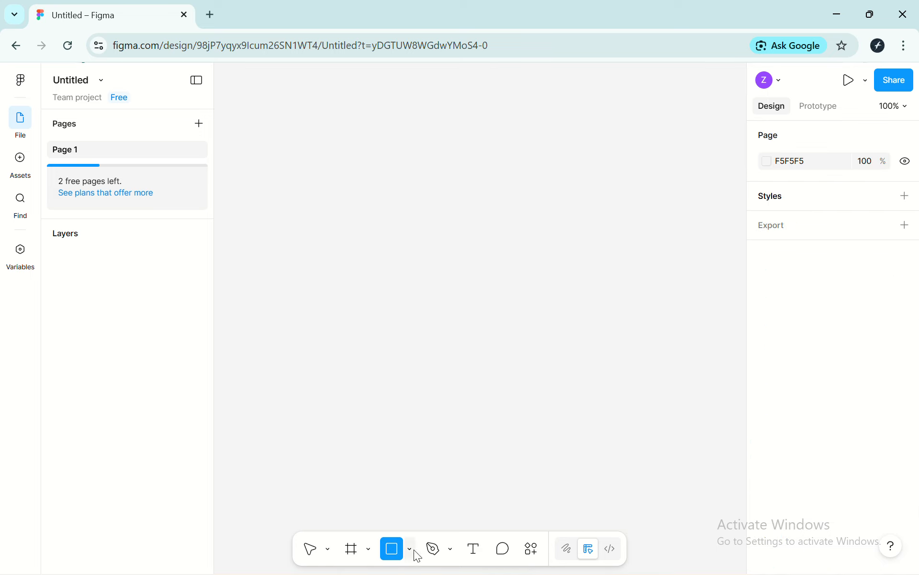
click(413, 550)
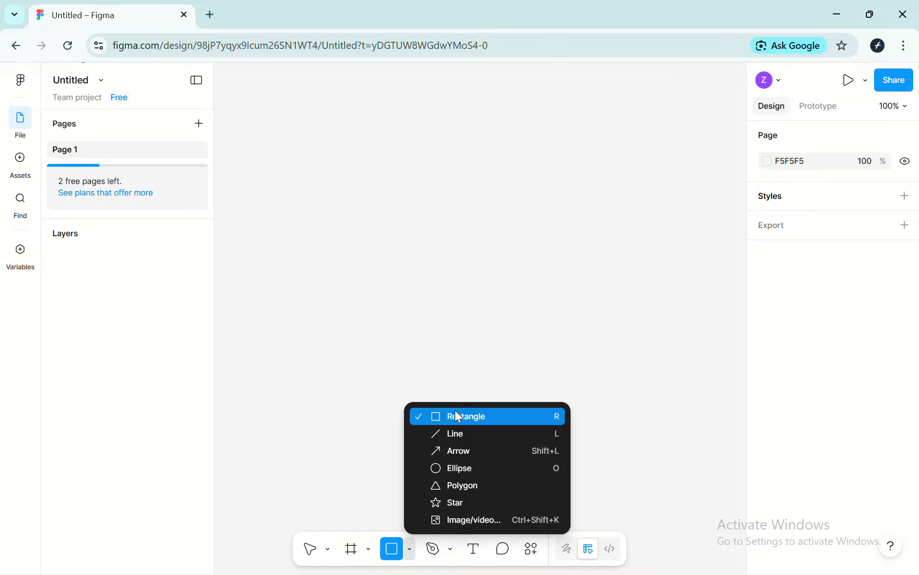
key(Escape)
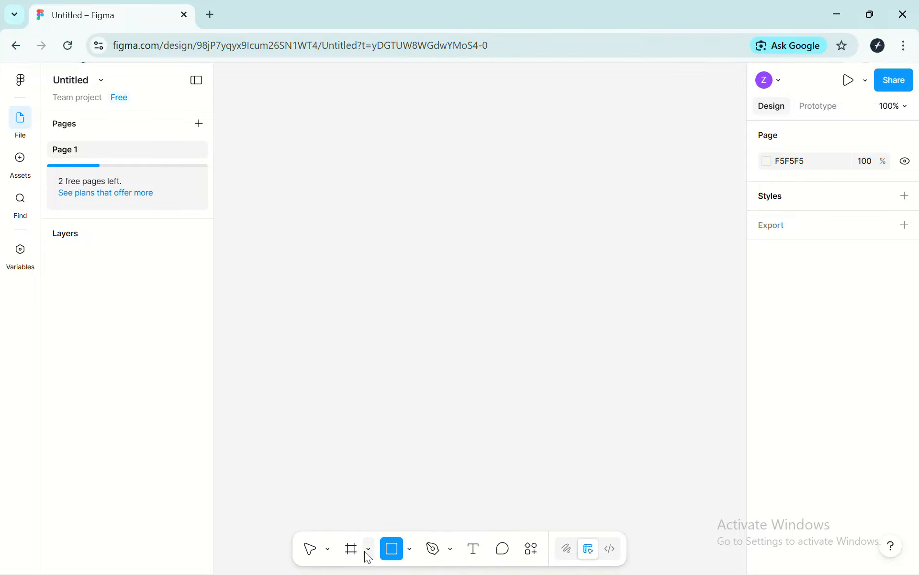
Add a frame to the empty canvas using the MacBook Pro 16" desktop preset
click(357, 551)
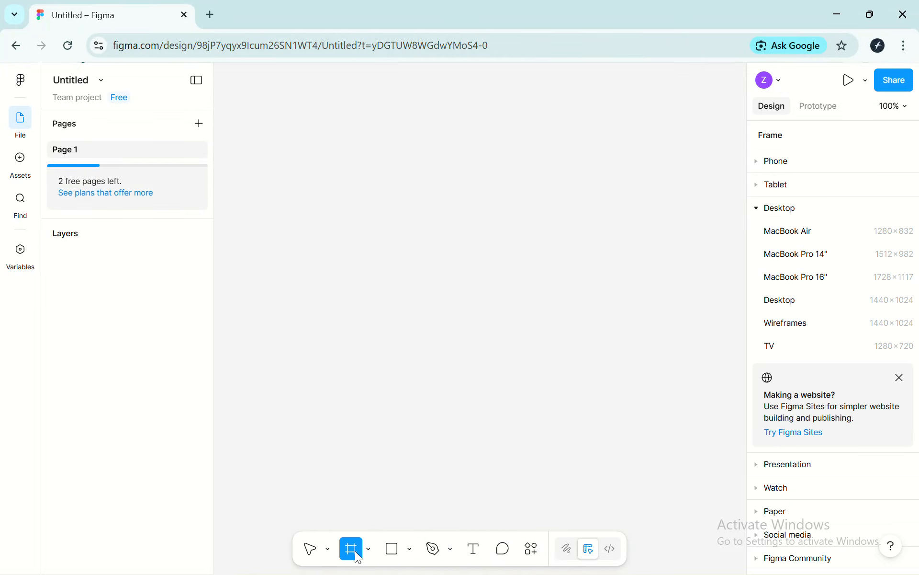
click(801, 278)
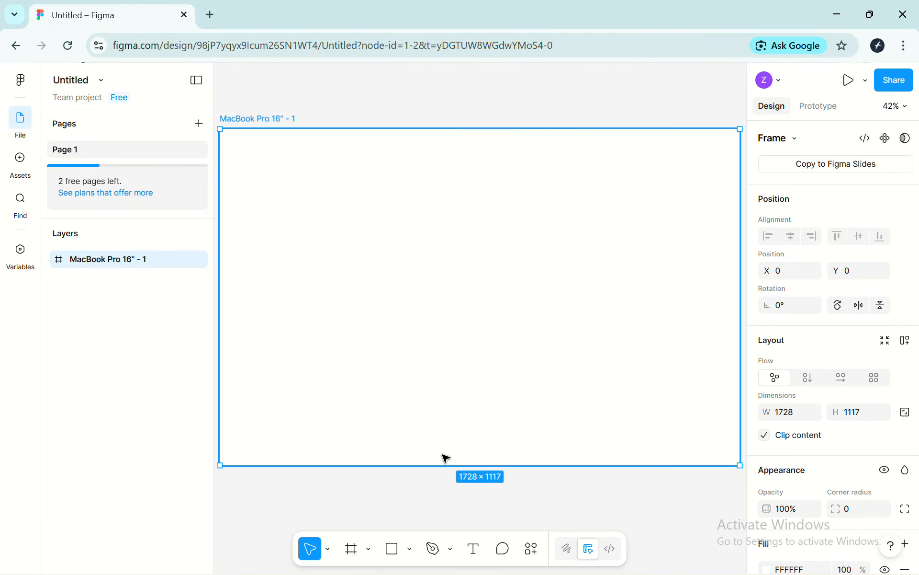
Draw a rectangle about 535 × 353 in the lower part of the frame and delete it
click(410, 551)
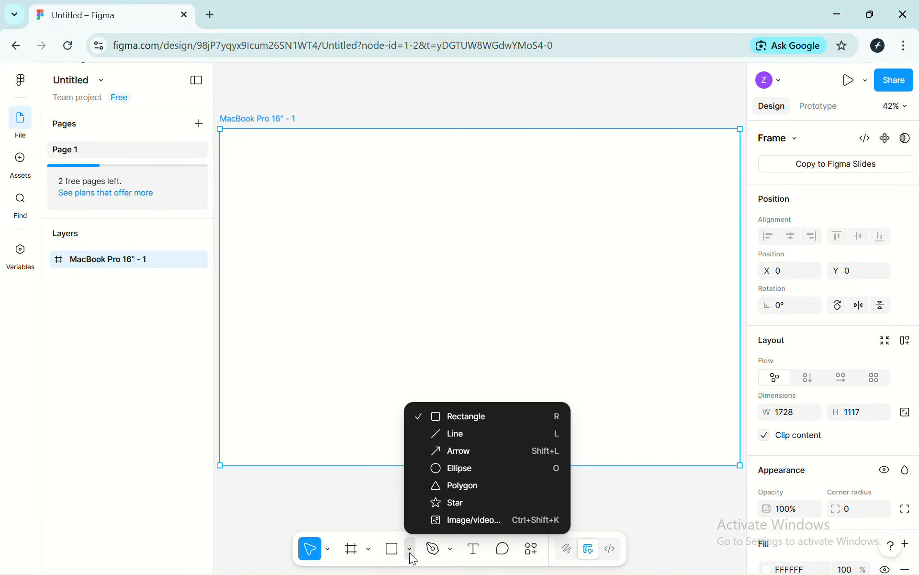
click(462, 415)
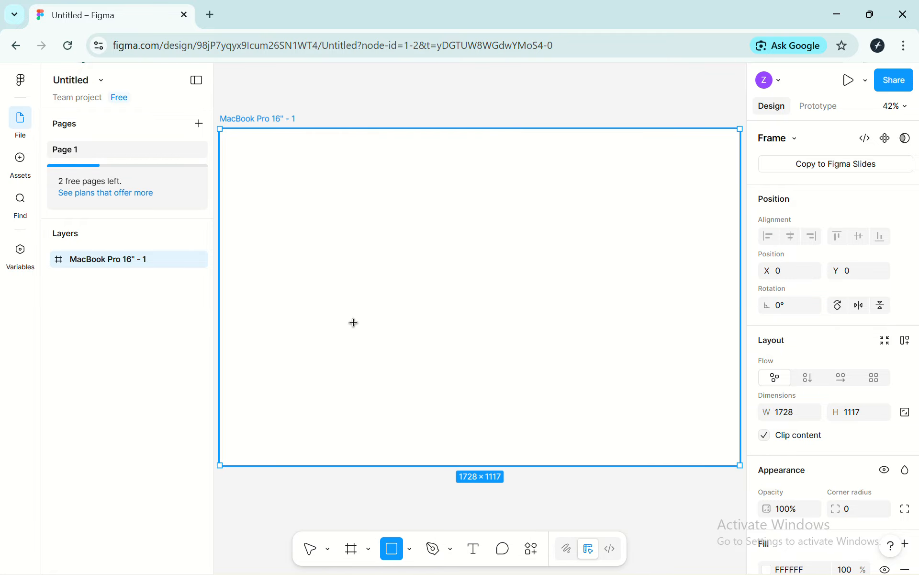
drag(355, 322, 515, 429)
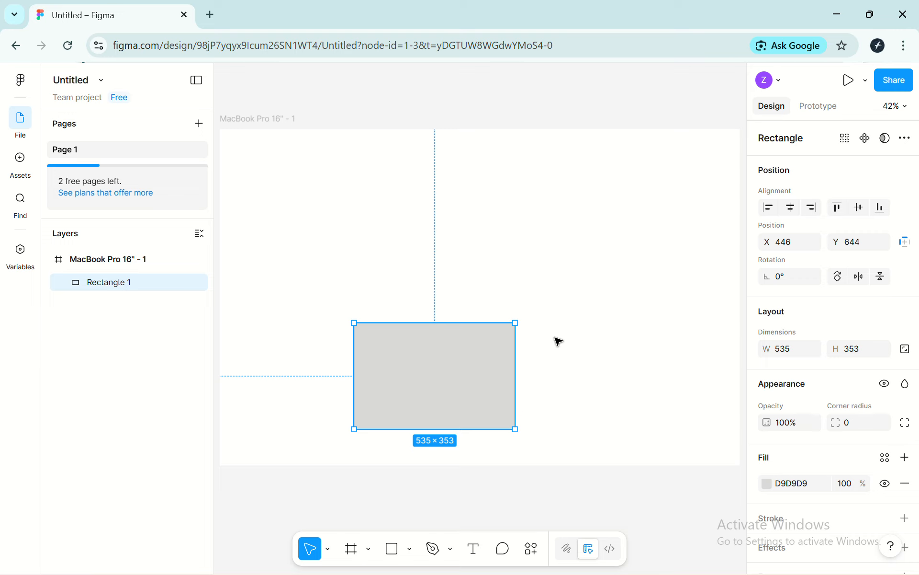
key(Delete)
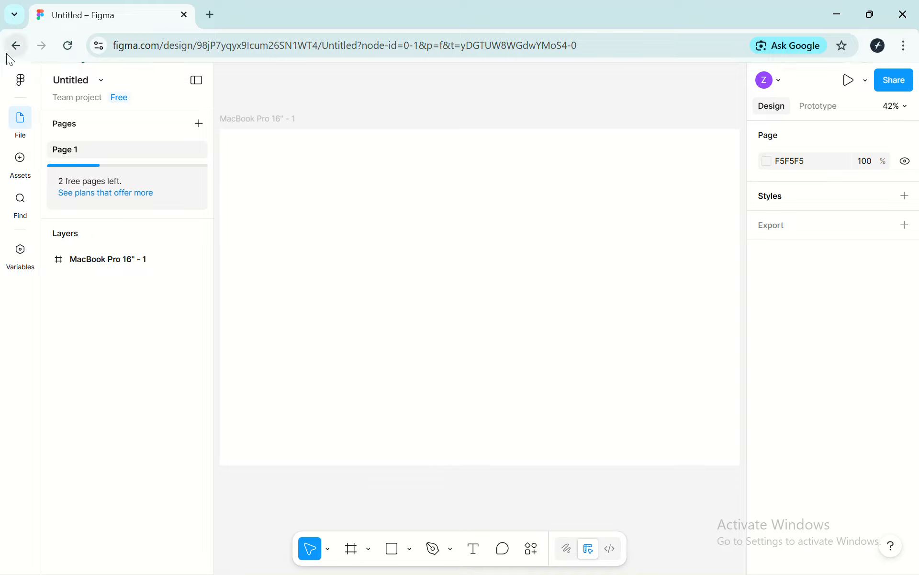
Search the plugins for "ink wi" and save the Ink Wireframe plugin from the Community
click(22, 82)
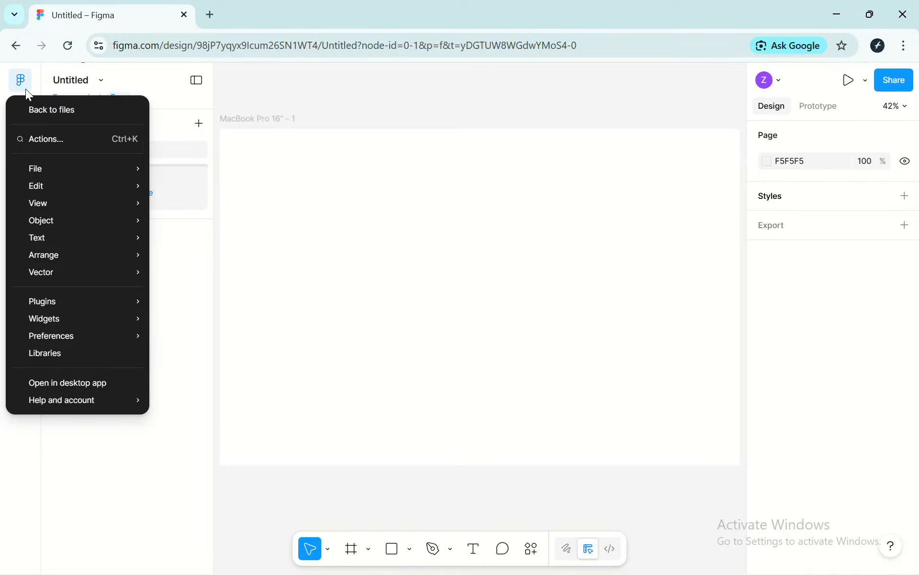
mouse_move(98, 241)
click(22, 83)
click(23, 85)
mouse_move(98, 300)
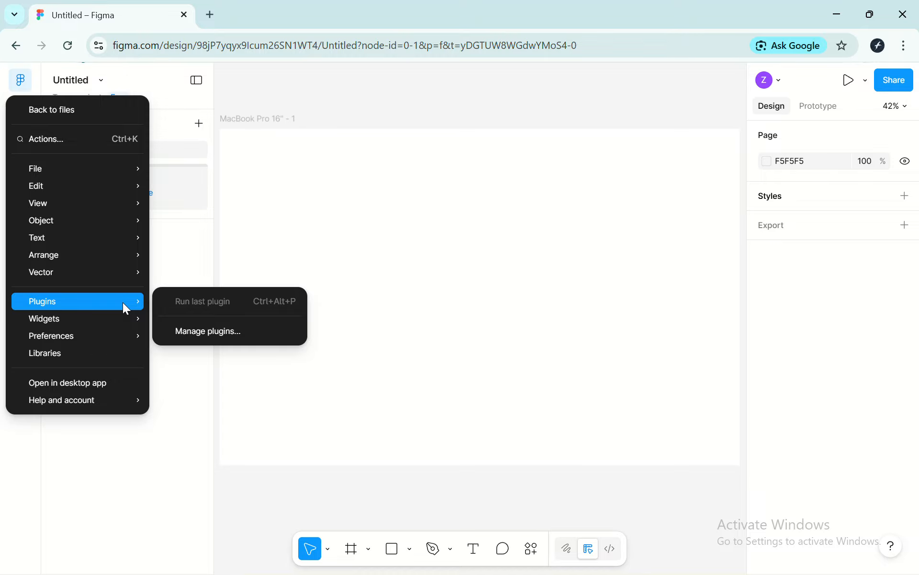
click(197, 330)
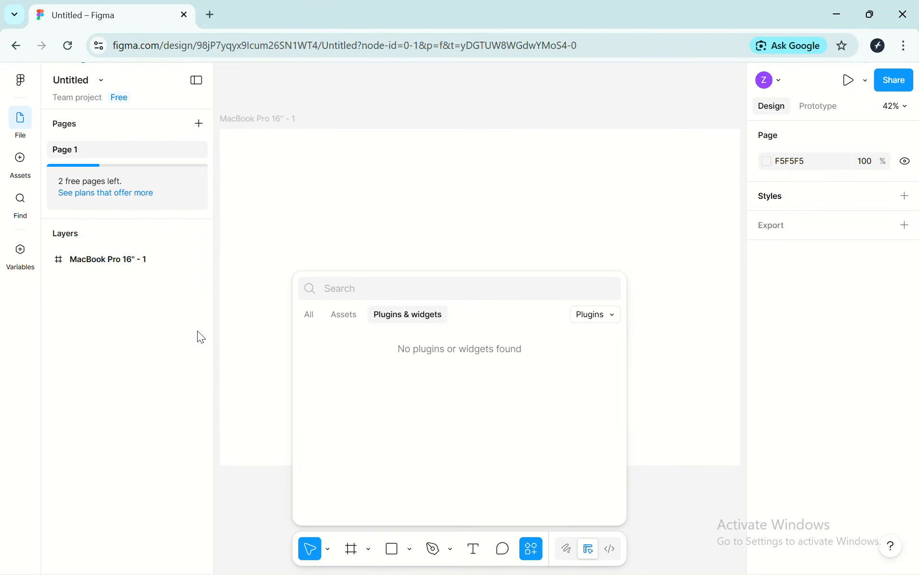
text(in)
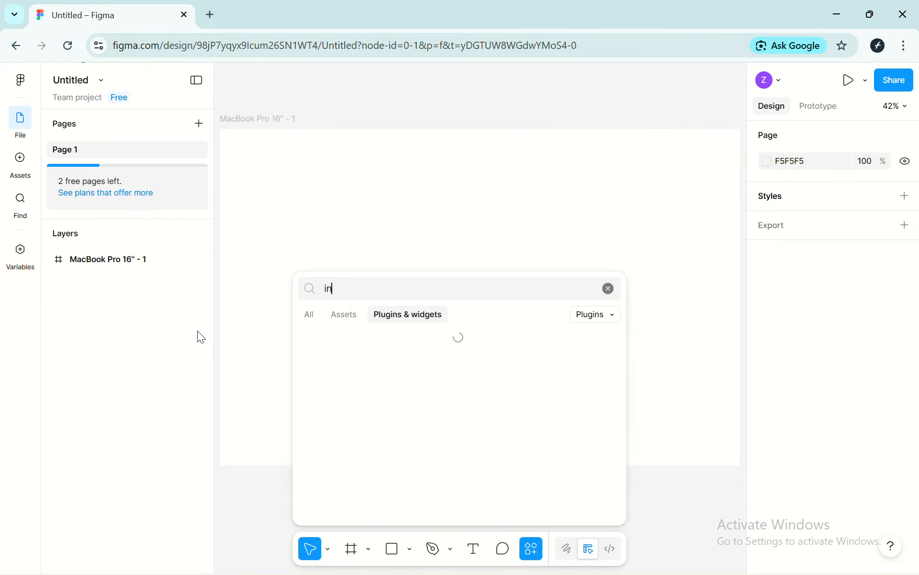
text(k wit)
key(BackSpace)
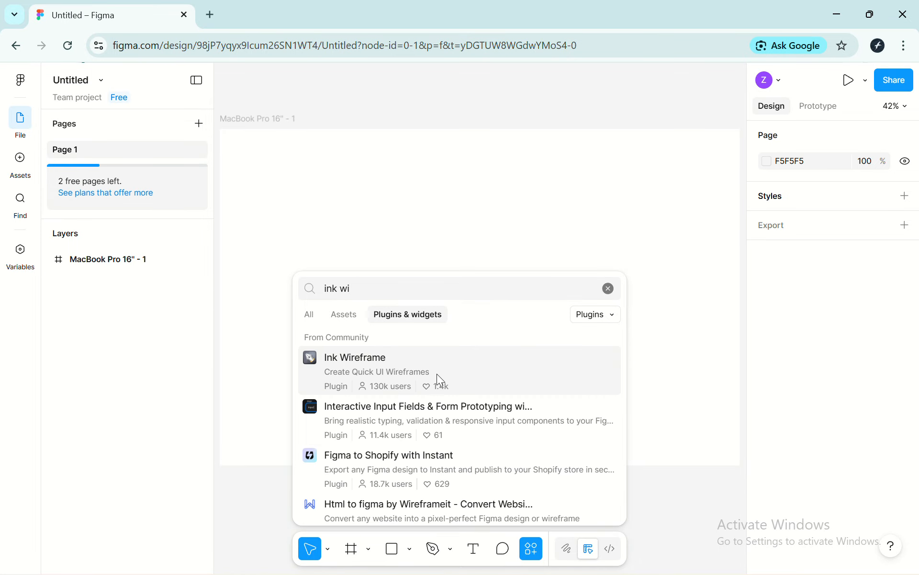
click(454, 379)
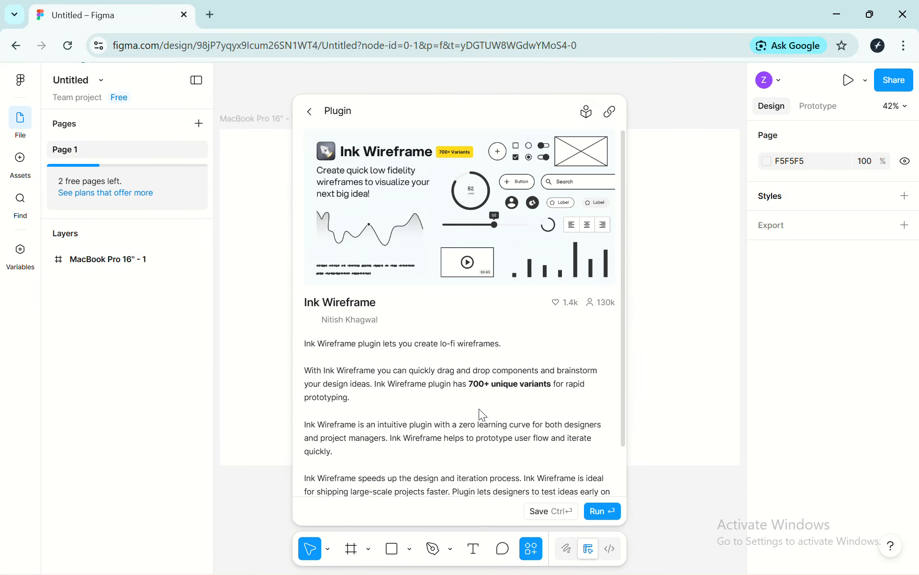
click(546, 506)
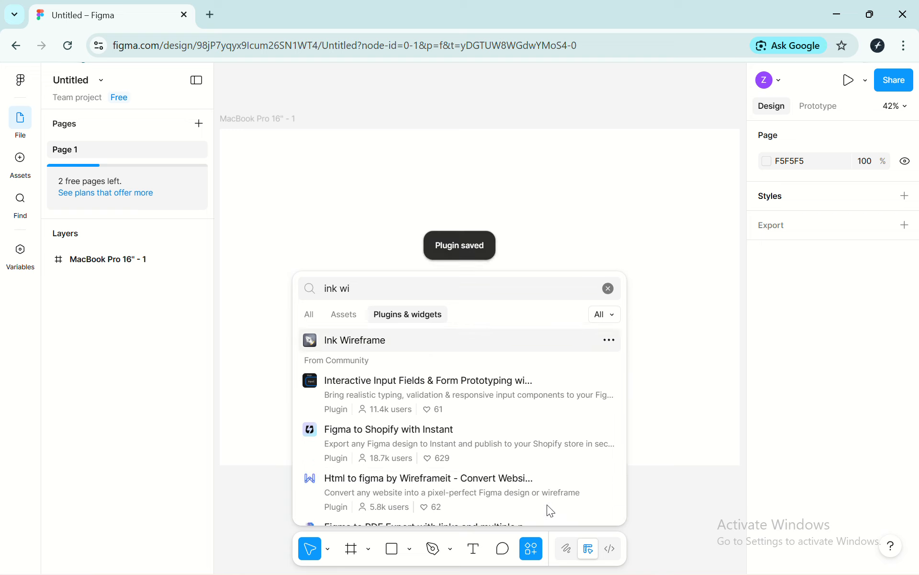
Run the Ink Wireframe plugin, closing and reopening it once, and look through its component library
click(501, 338)
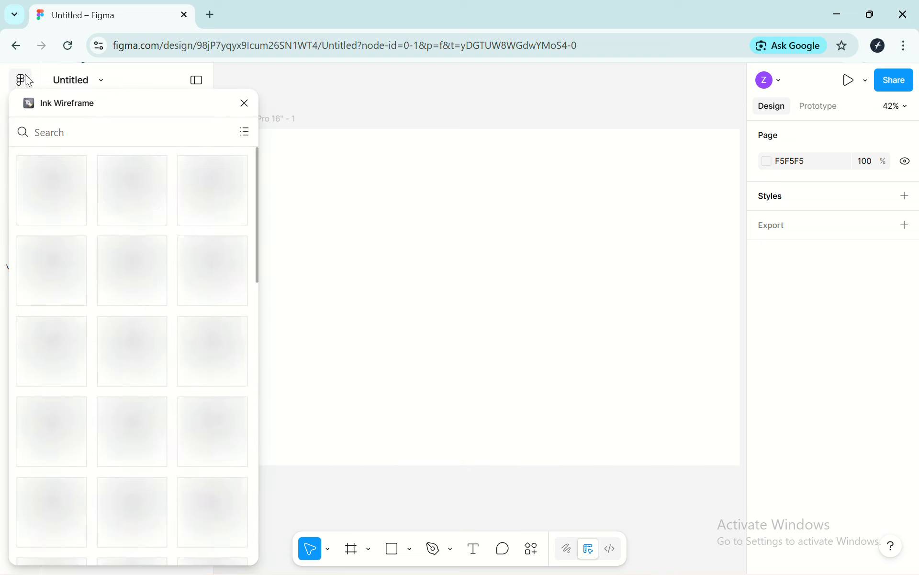
click(244, 104)
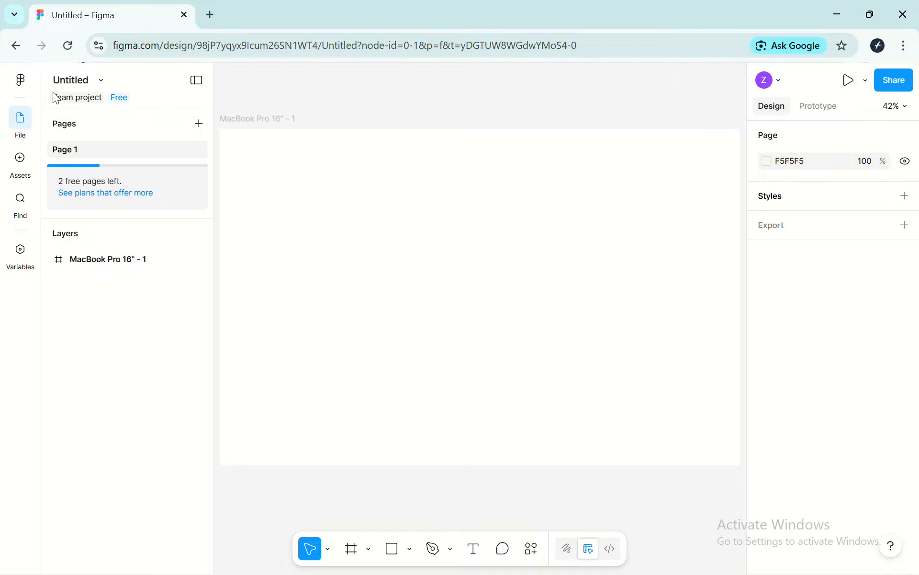
click(20, 80)
mouse_move(90, 308)
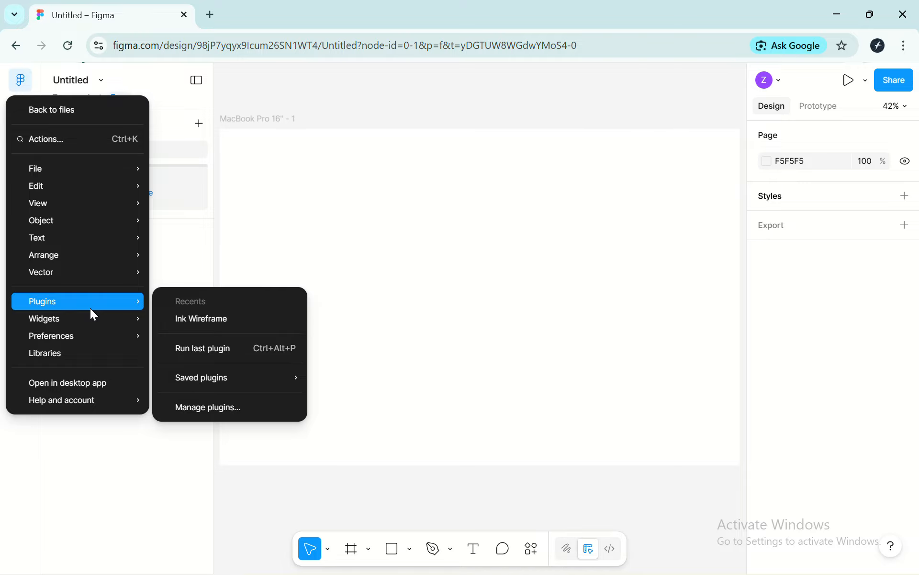
click(201, 320)
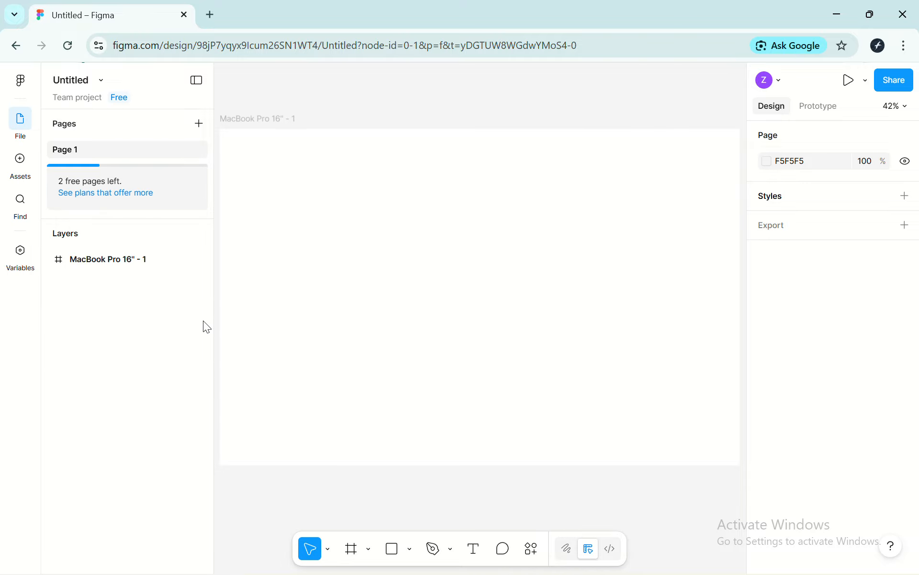
scroll(204, 328, down, 15)
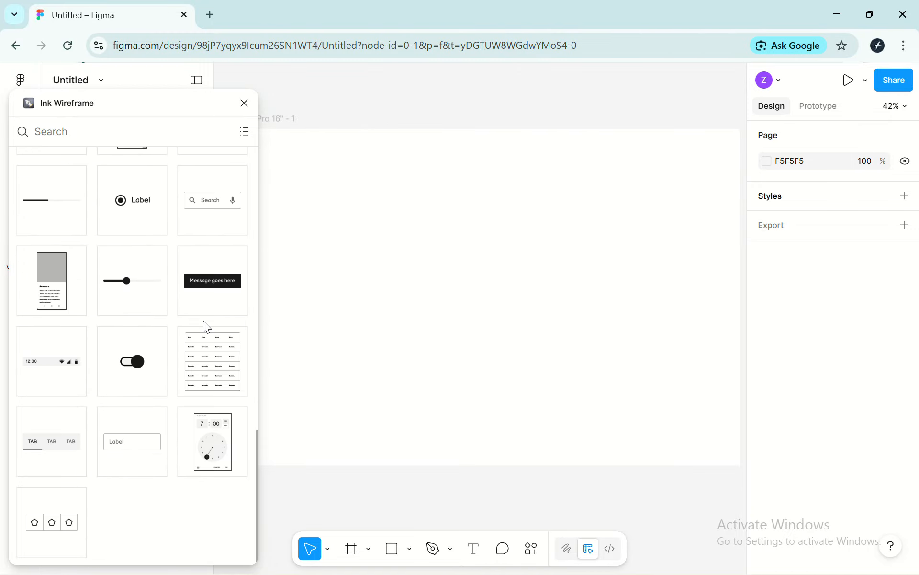
scroll(203, 321, up, 15)
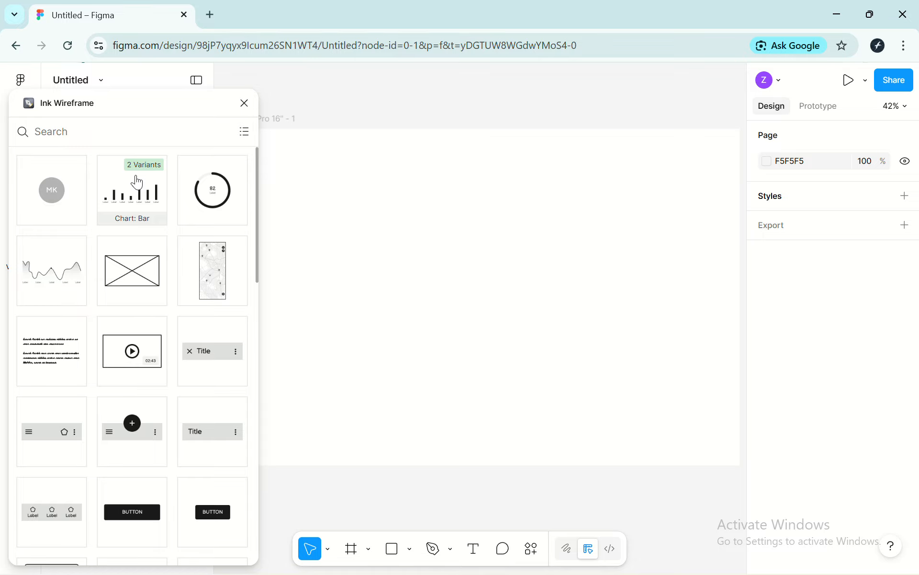
scroll(173, 372, down, 3)
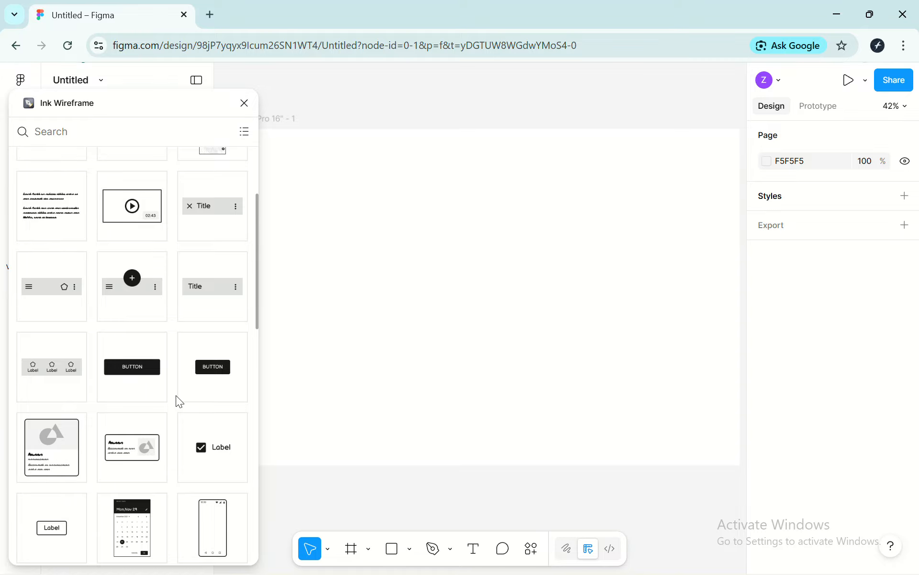
scroll(176, 396, up, 3)
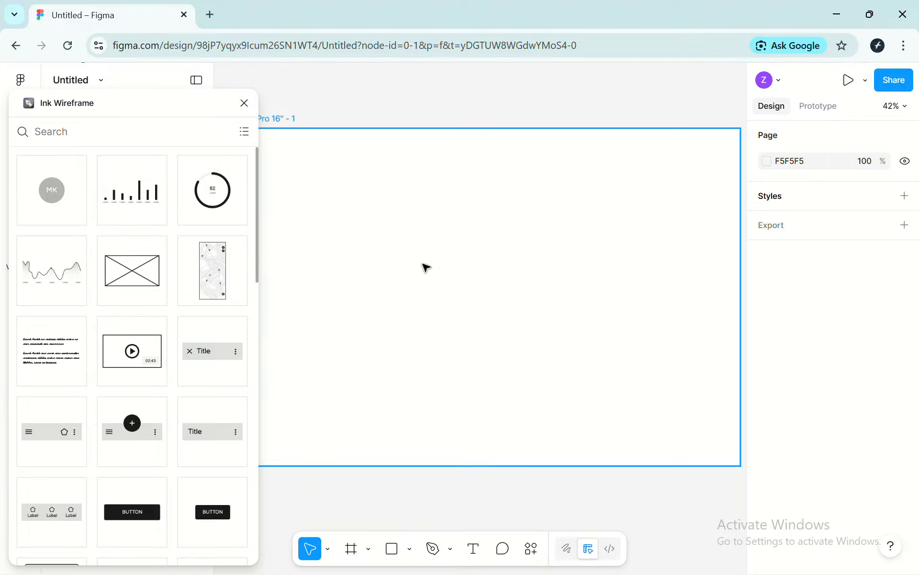
Load netflix.com/id in a new browser tab and highlight the landing page's main headline as the layout reference
click(209, 14)
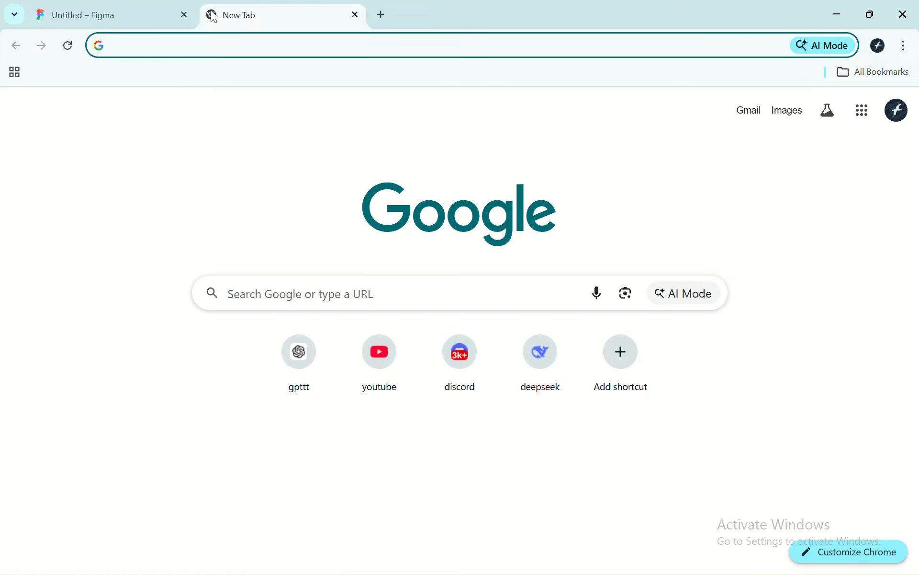
text(n)
key(Return)
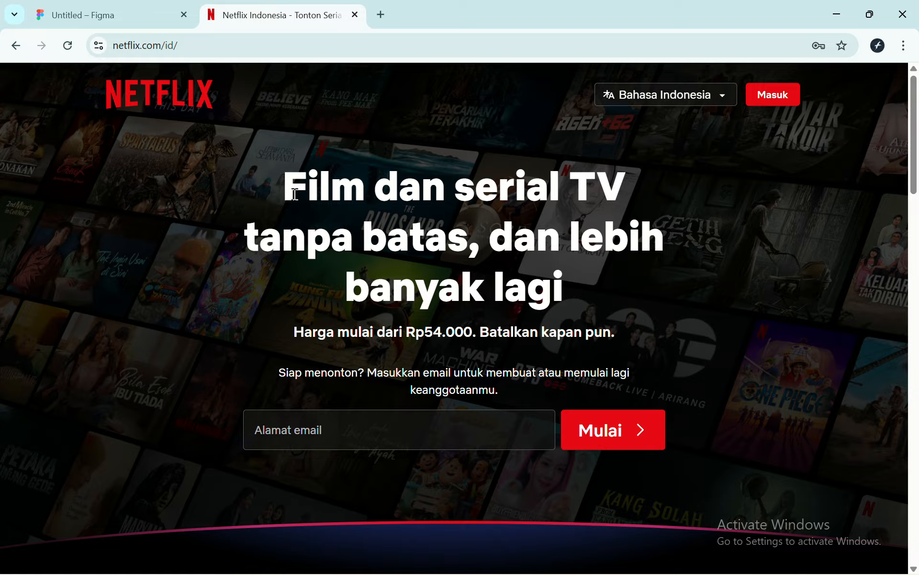
drag(290, 196, 592, 299)
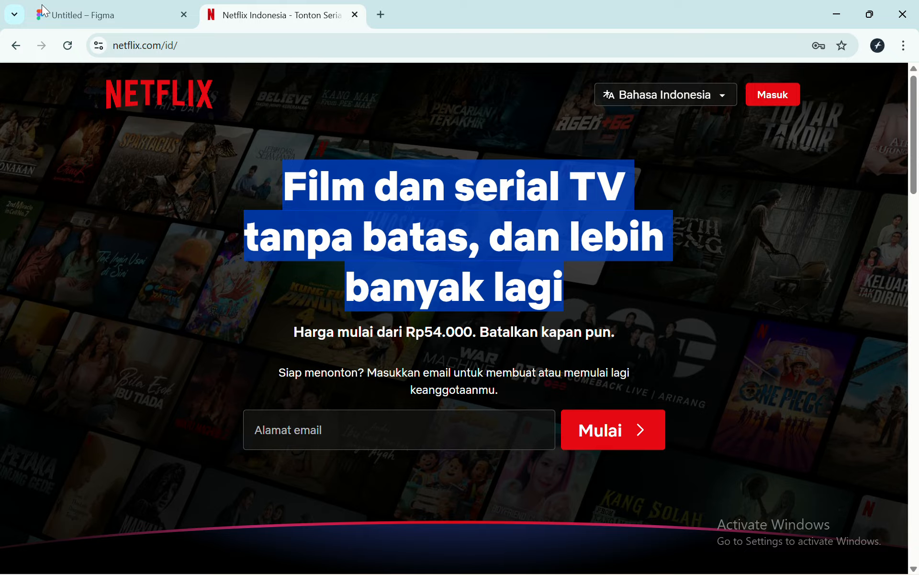
click(76, 15)
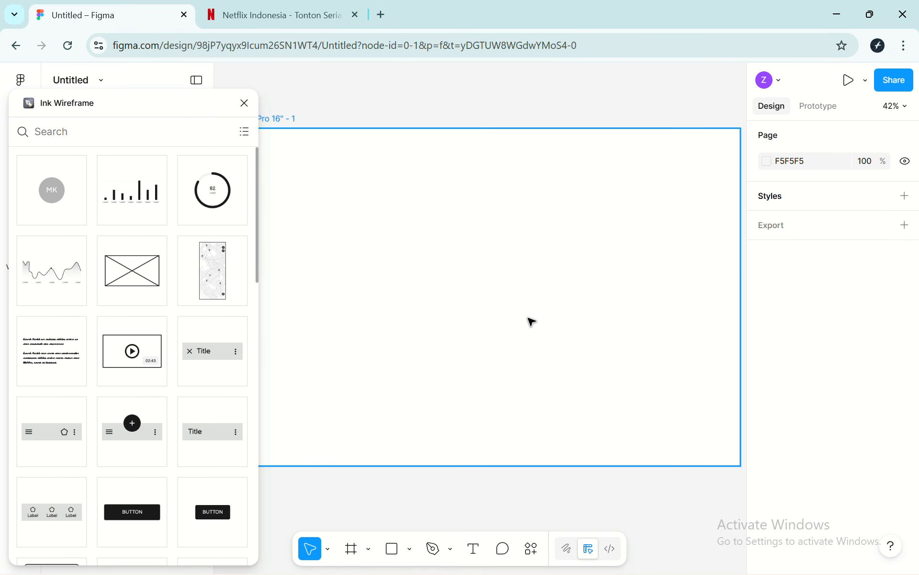
click(318, 10)
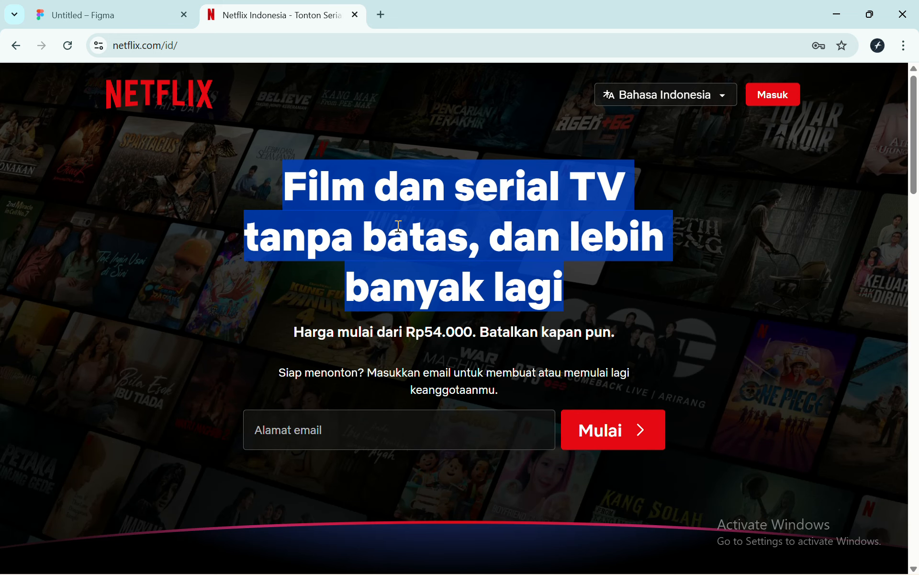
Return to the Figma file, insert the Ink Wireframe text component into the frame and widen it to about 342
click(138, 7)
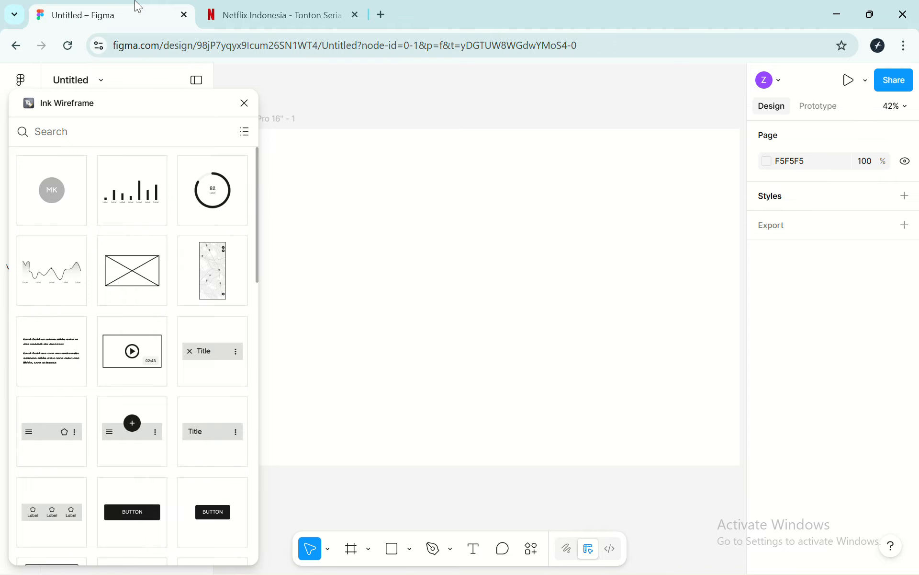
click(63, 366)
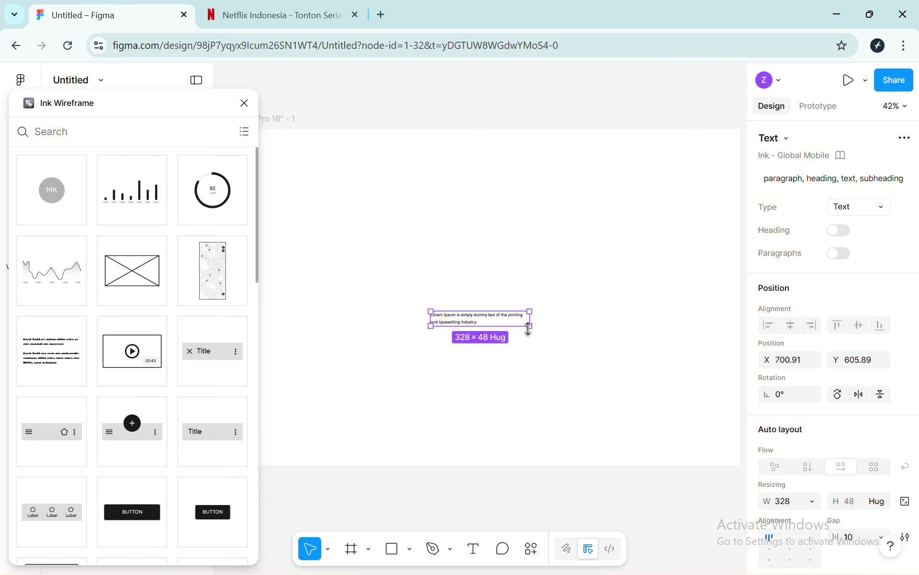
drag(528, 329, 534, 329)
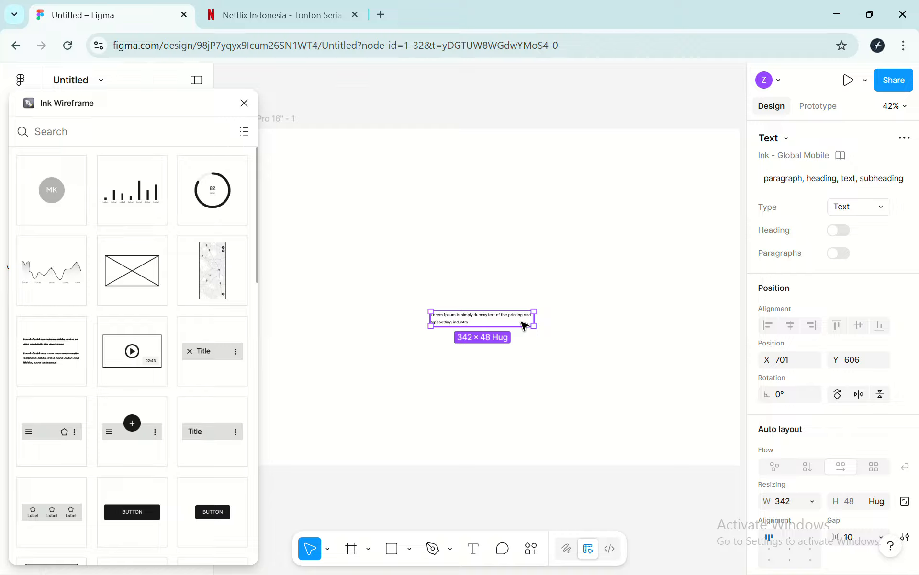
Shift the placeholder text up a little, detach its linked text style and format it as Bold at size 48
drag(525, 326, 518, 306)
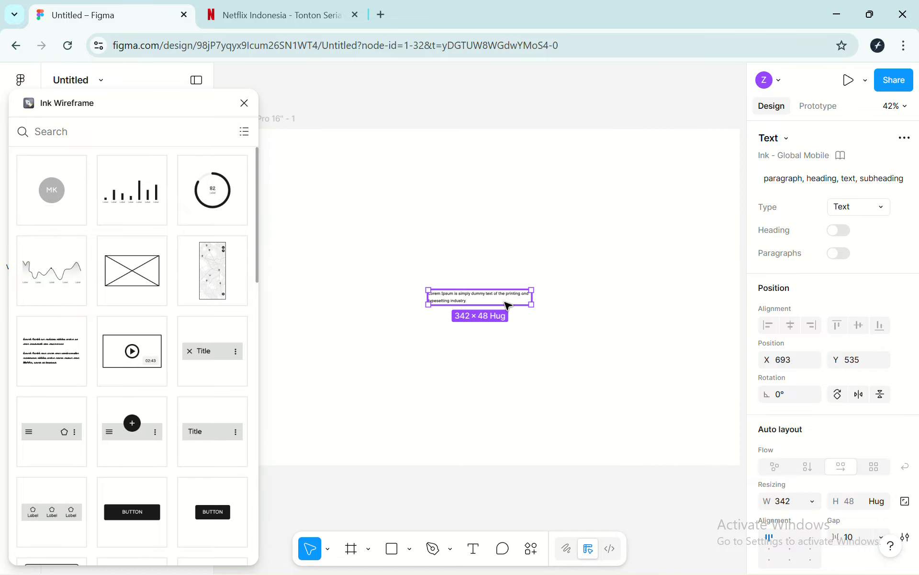
double_click(520, 300)
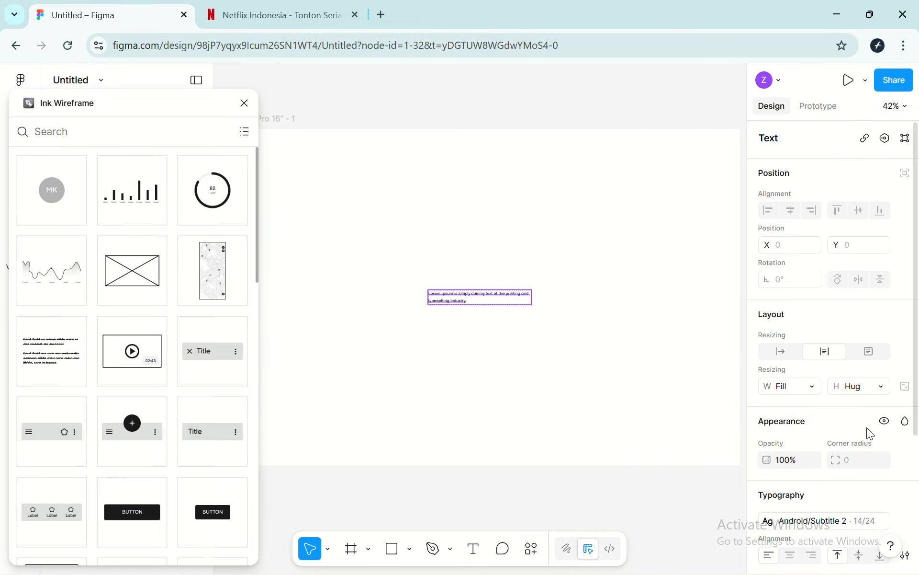
scroll(870, 433, down, 1)
scroll(870, 433, down, 3)
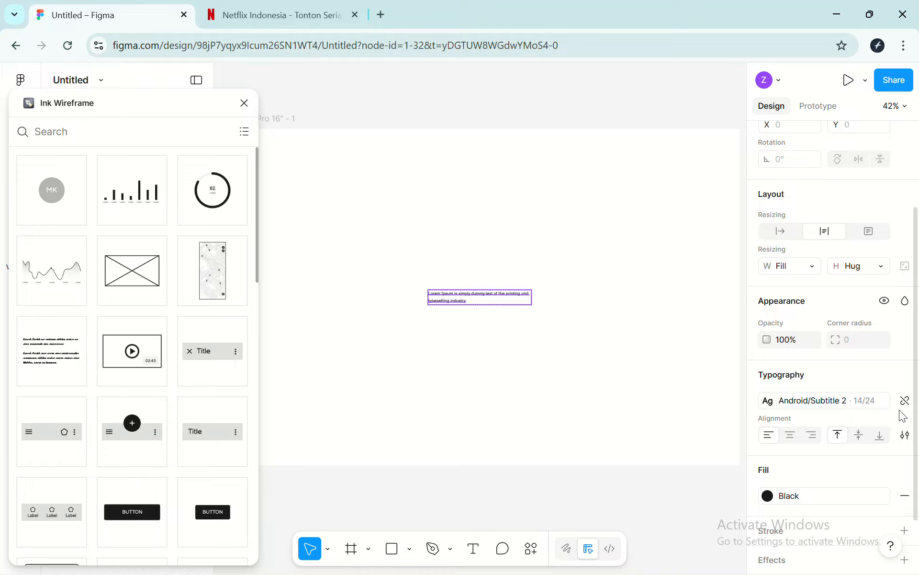
click(904, 401)
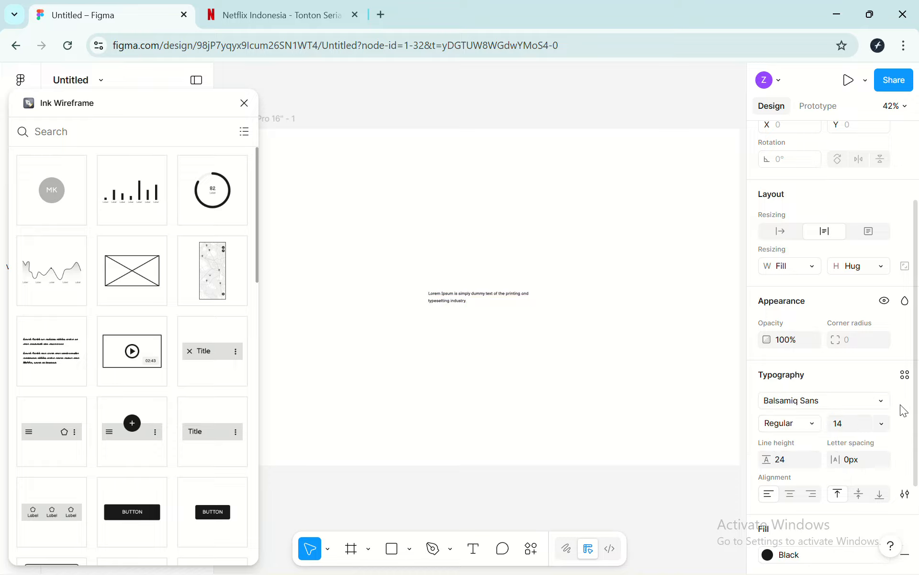
scroll(889, 413, down, 2)
click(884, 390)
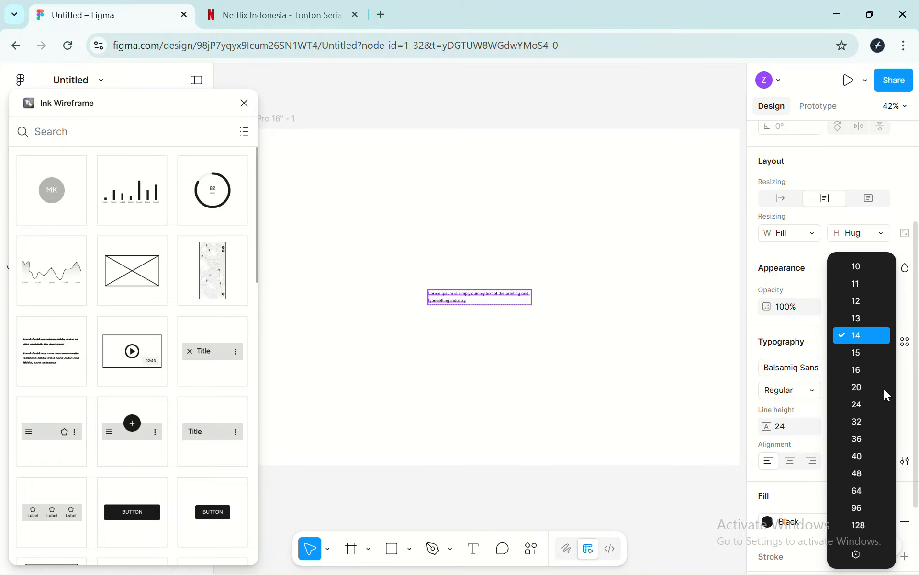
click(863, 475)
click(814, 390)
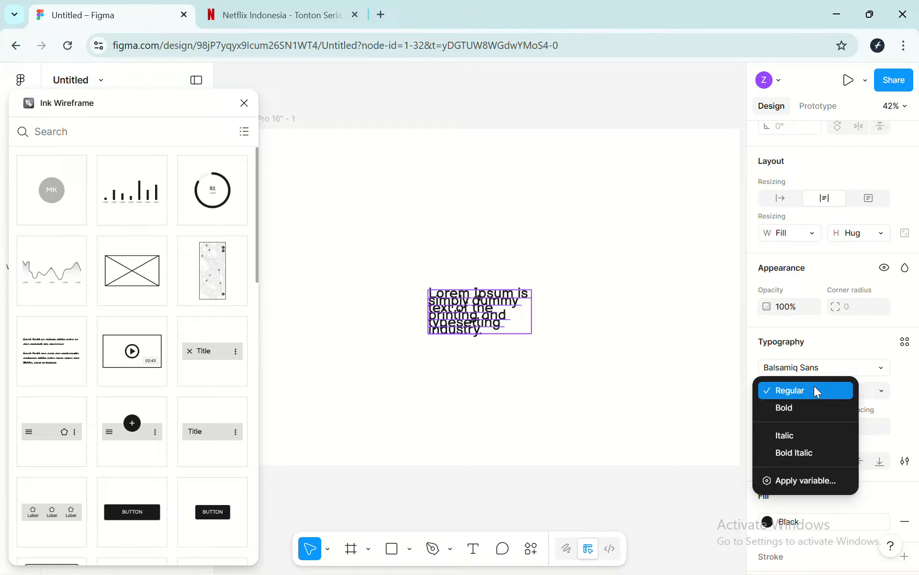
click(809, 407)
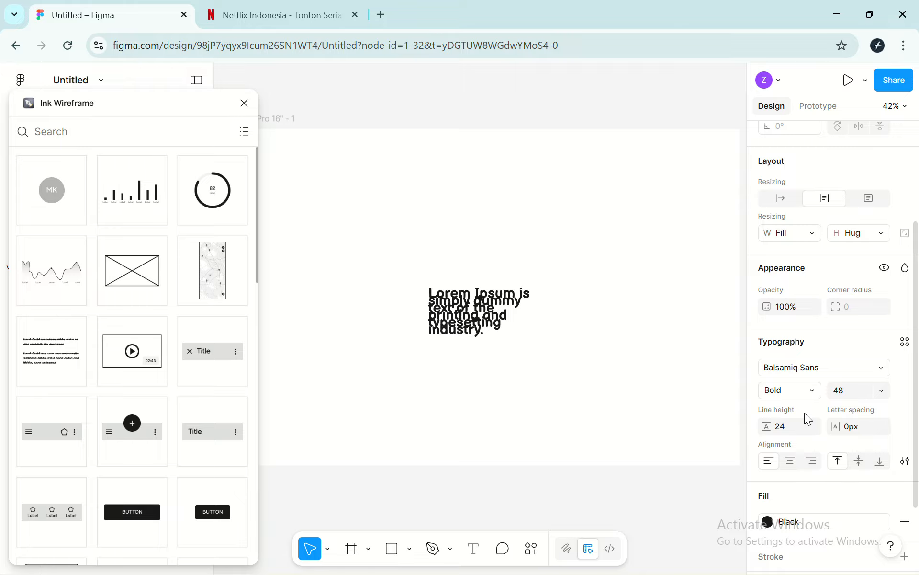
Adjust the placeholder text's line height, trying 30 before settling on 40
click(797, 423)
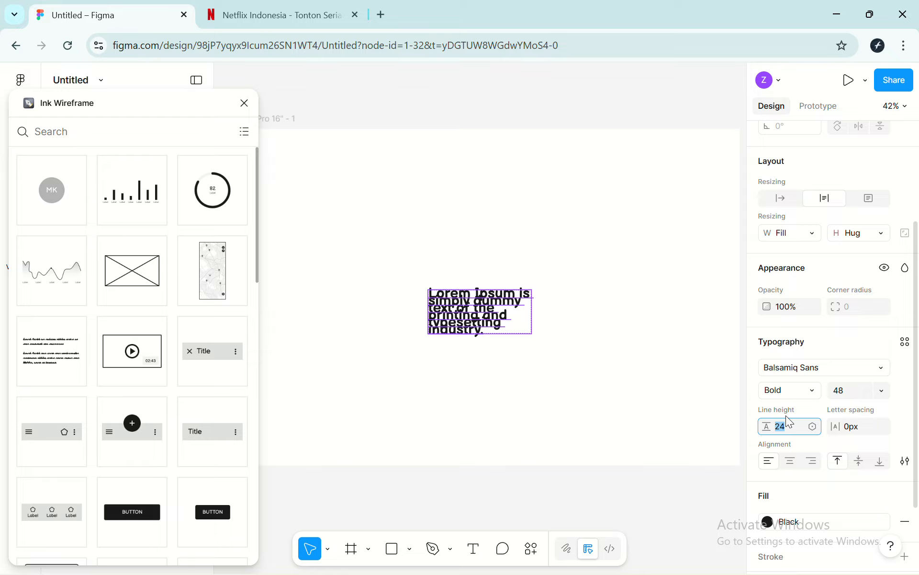
text(0)
key(Return)
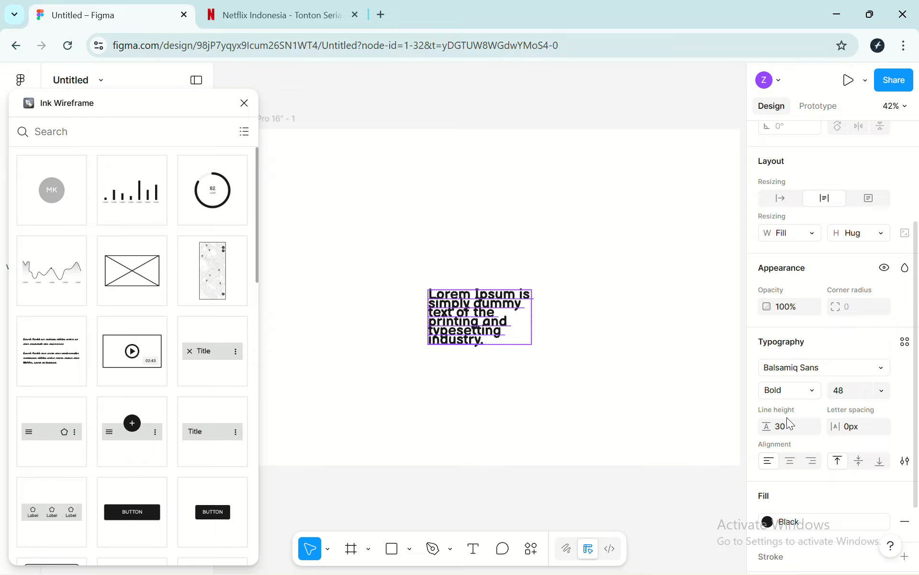
click(788, 427)
text(40)
key(Return)
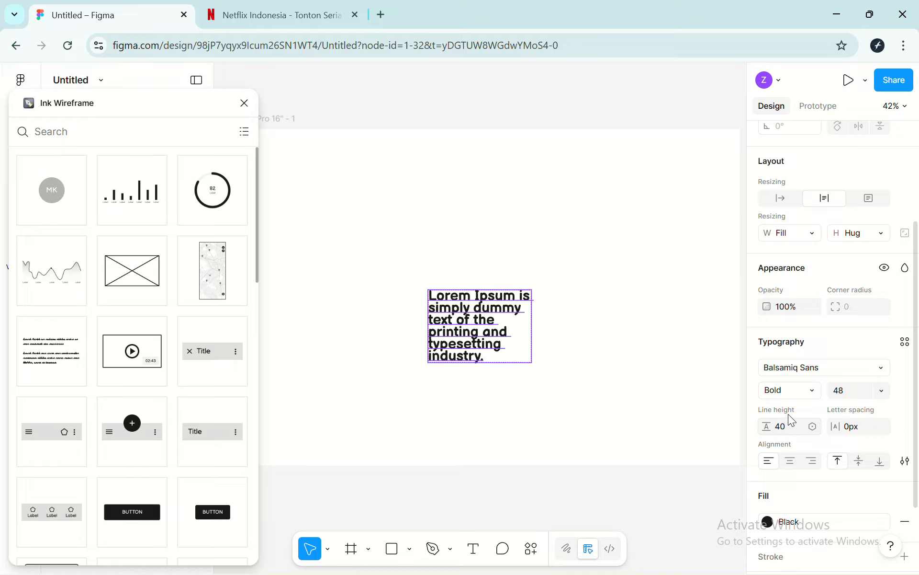
Move the text block up and to the left within the frame and centre-align its text
drag(500, 321, 436, 286)
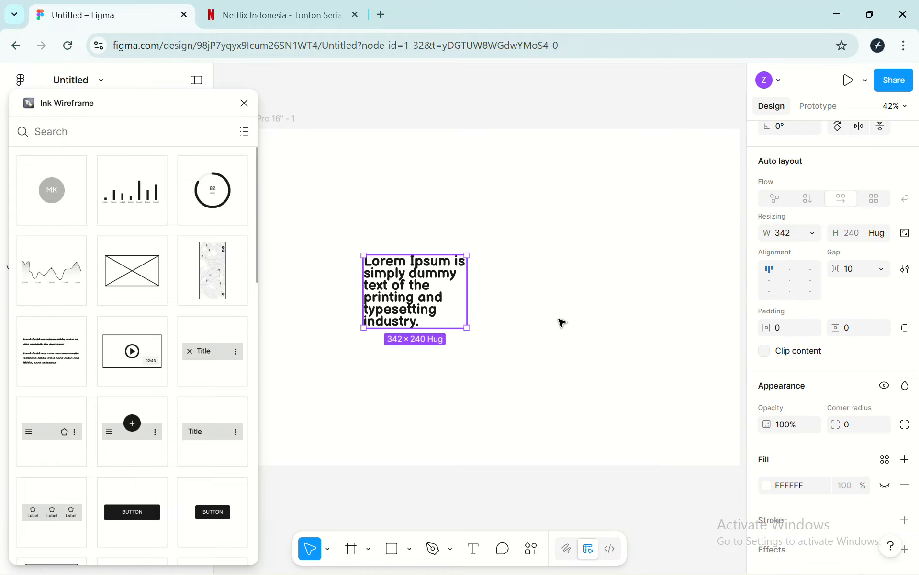
scroll(859, 424, down, 4)
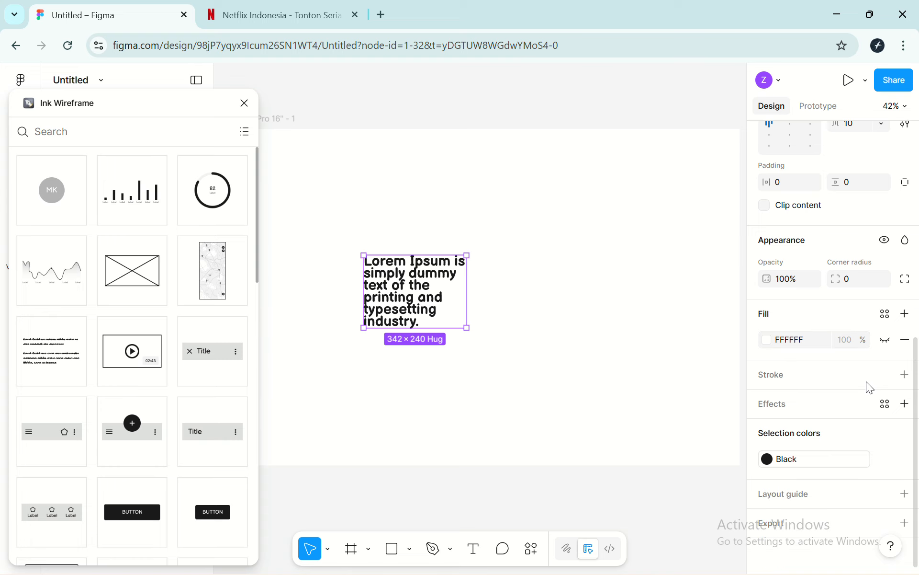
scroll(866, 381, up, 1)
scroll(886, 246, up, 4)
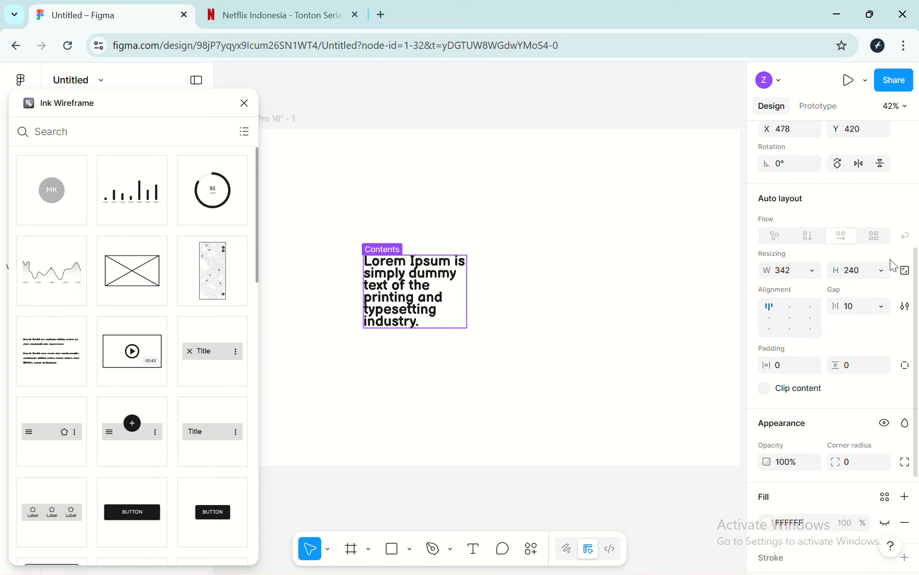
scroll(890, 260, up, 2)
scroll(889, 260, down, 5)
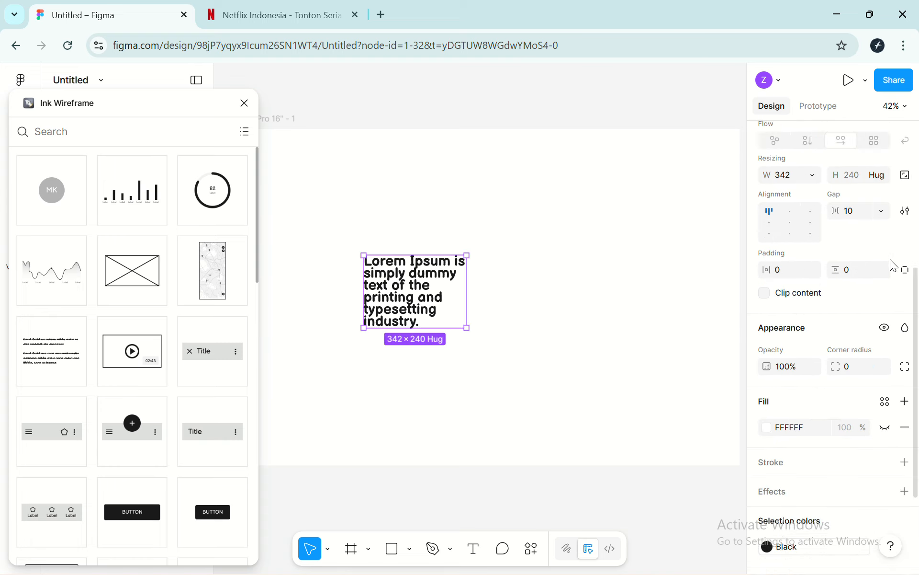
scroll(833, 325, down, 2)
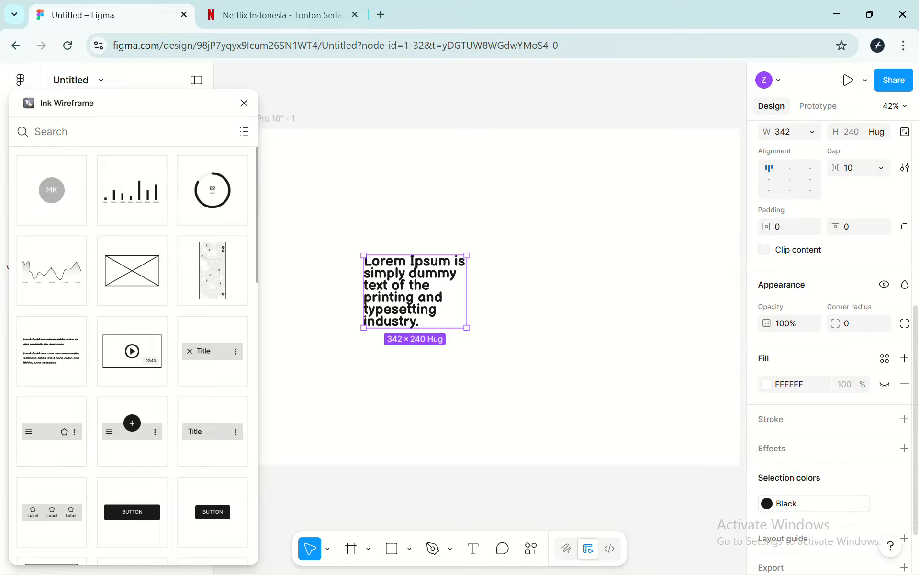
click(405, 262)
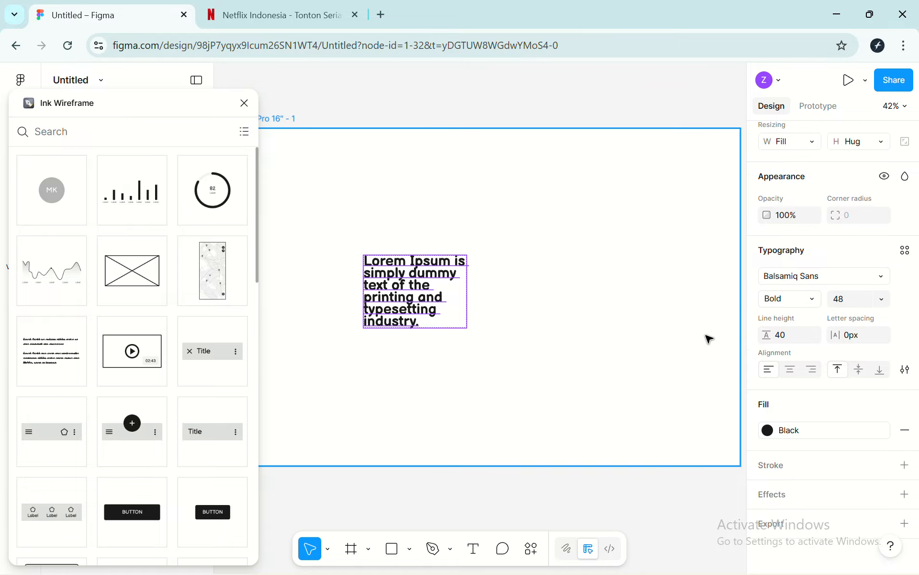
click(791, 369)
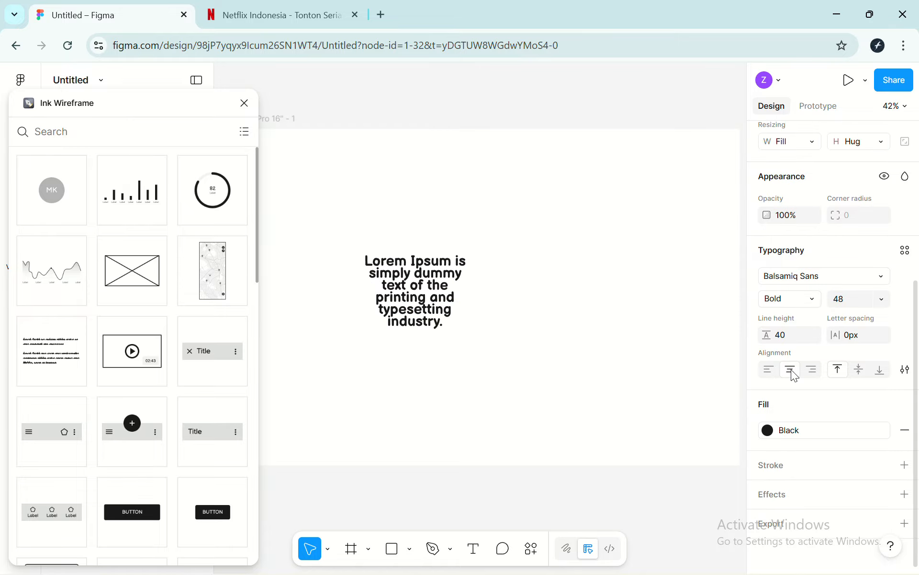
scroll(396, 234, down, 2)
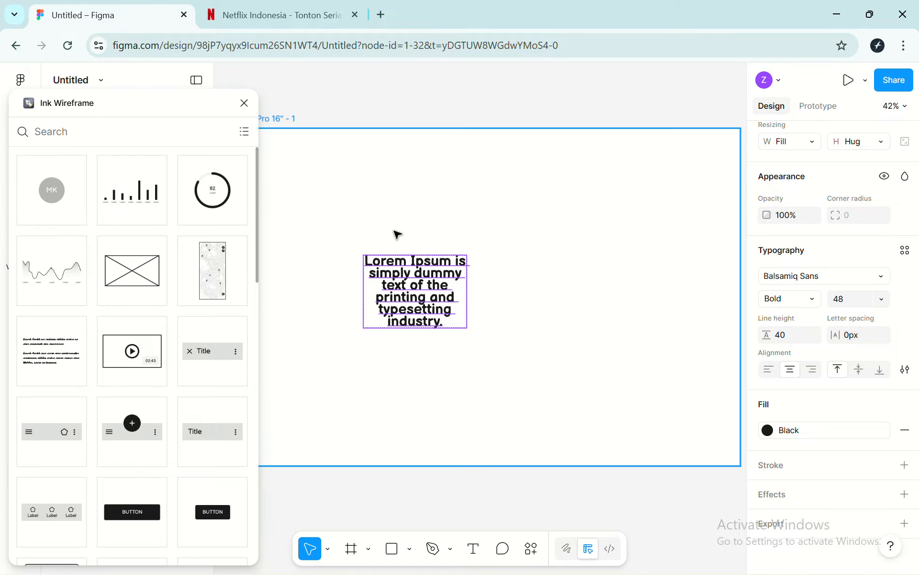
Widen the heading text block to about 573 and align it with the frame's vertical centre line
scroll(460, 408, left, 3)
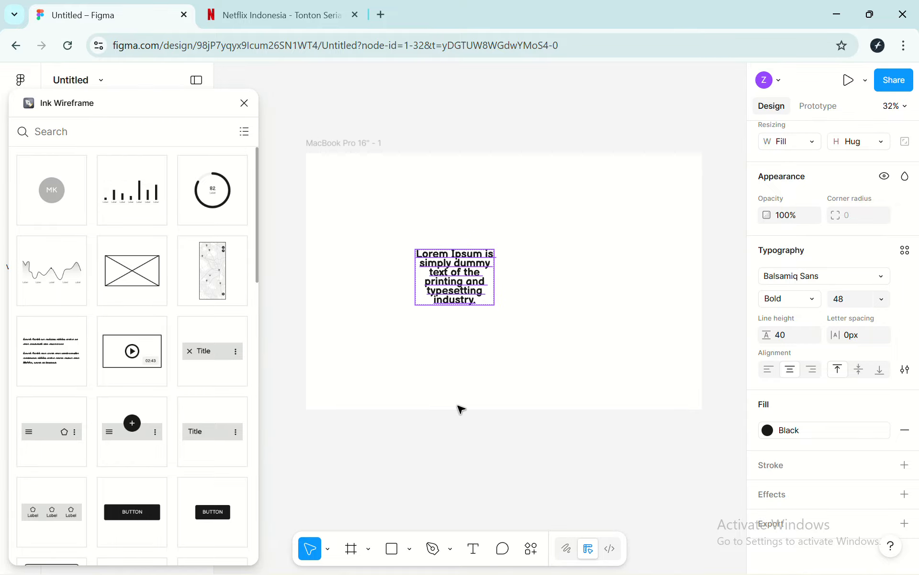
drag(449, 293, 581, 286)
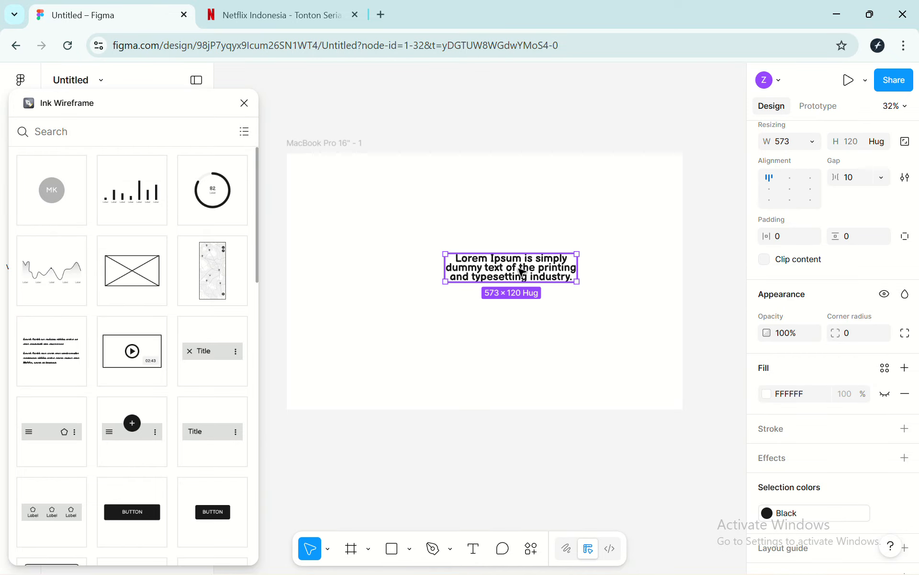
drag(522, 274, 494, 276)
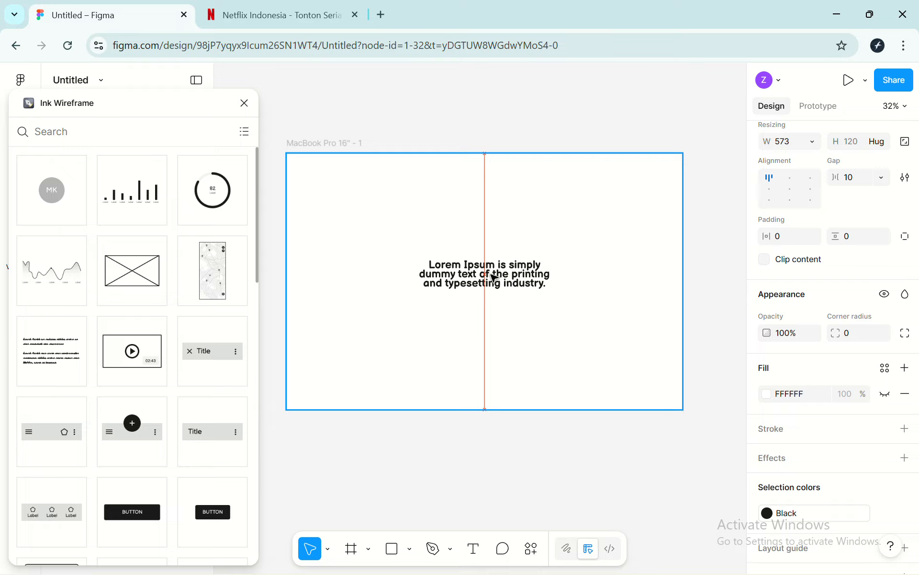
Switch to the Netflix tab, clear the headline highlight to check the hero layout, and return to the Figma file
key(ctrl+Tab)
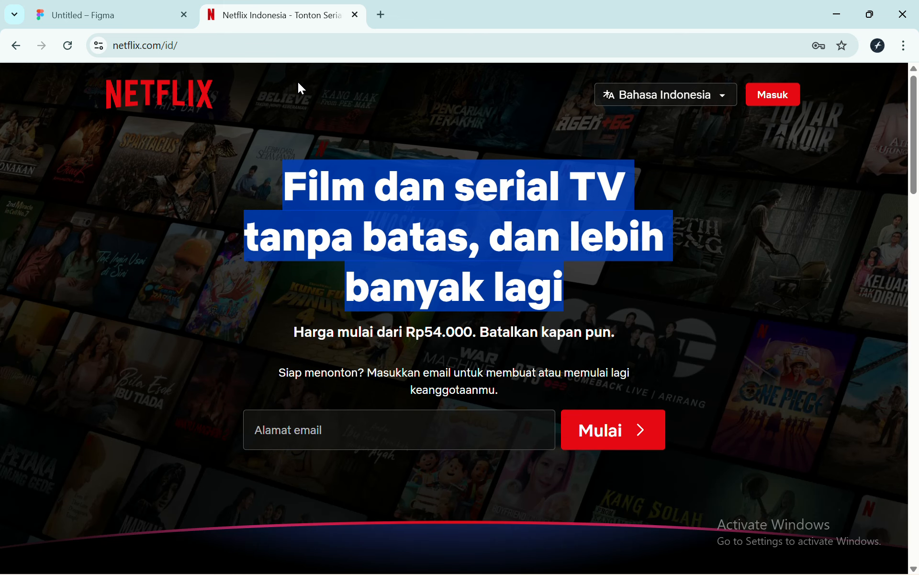
click(391, 342)
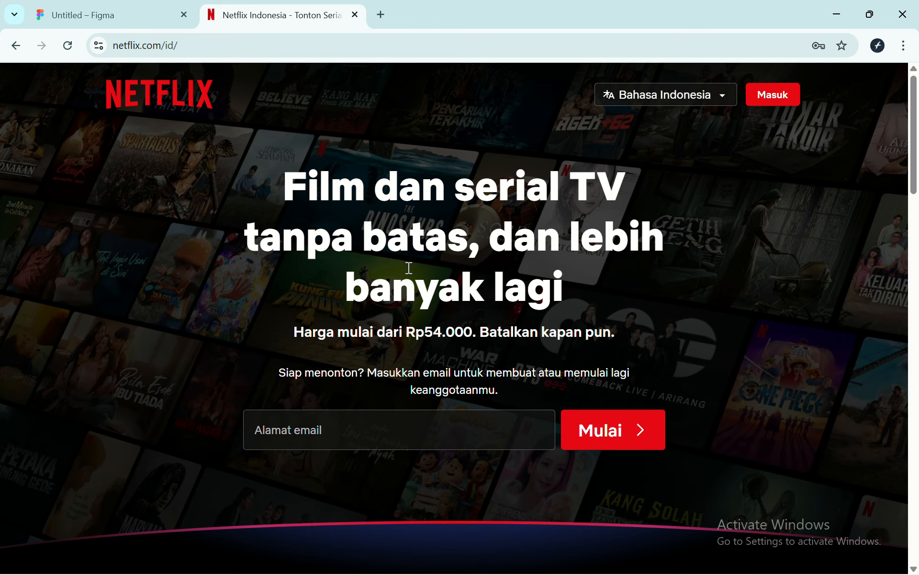
click(128, 9)
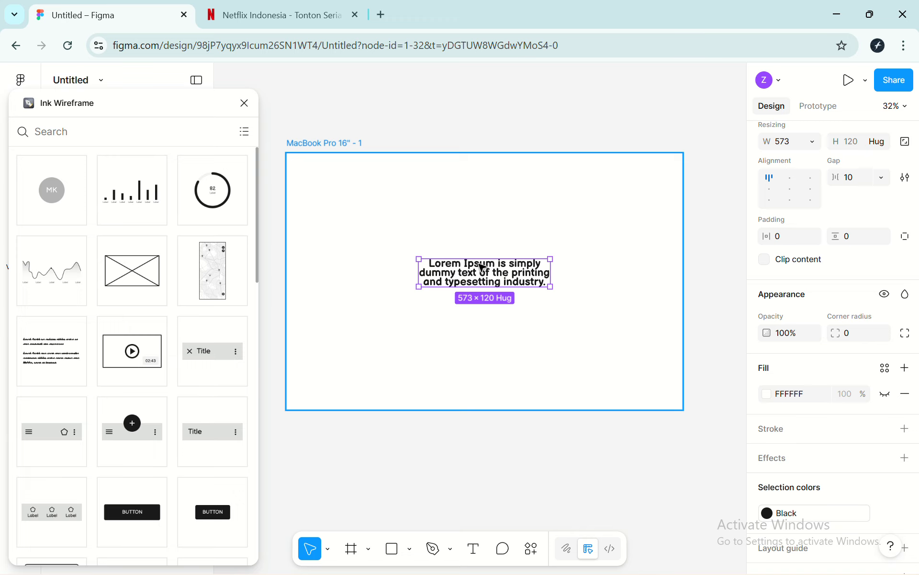
Duplicate the heading block directly below the original and compare the layout with the Netflix page
click(498, 279)
drag(498, 280, 498, 313)
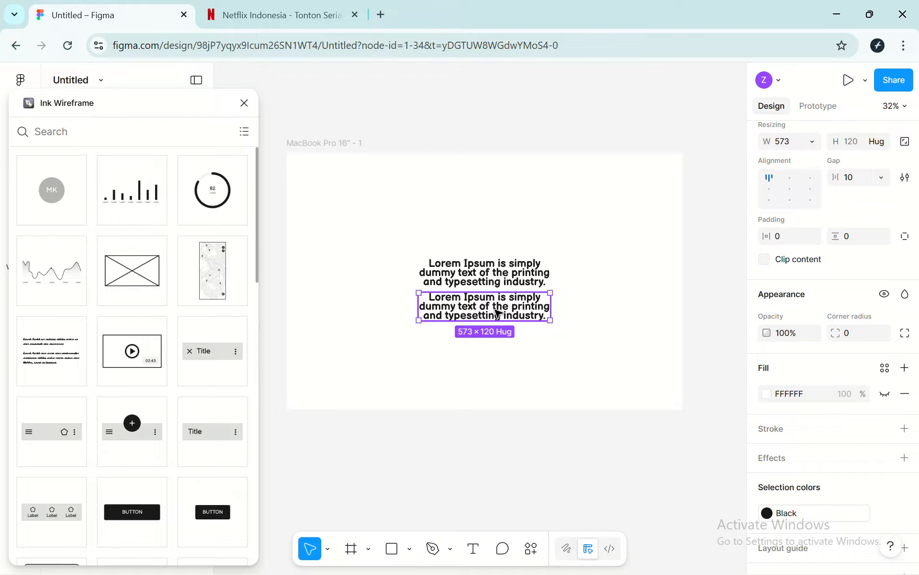
scroll(833, 335, down, 2)
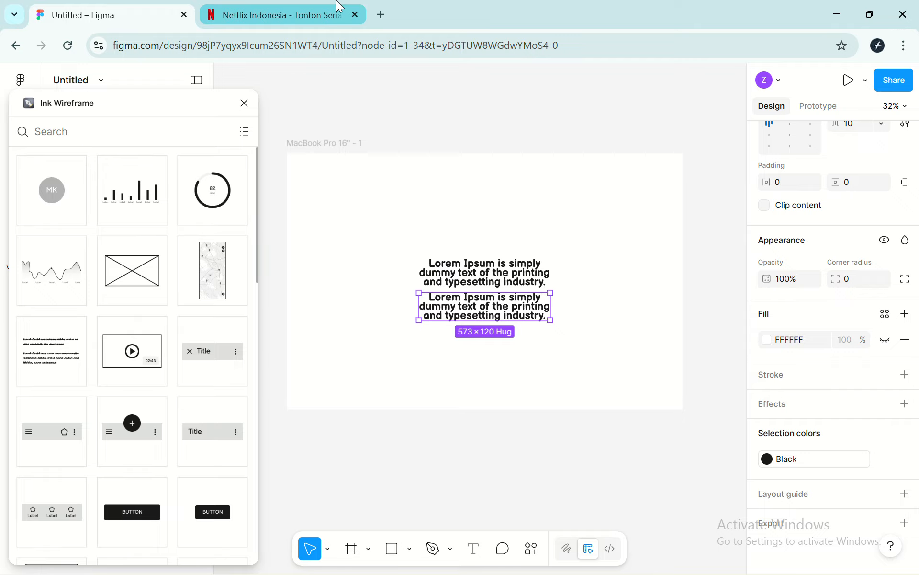
click(277, 15)
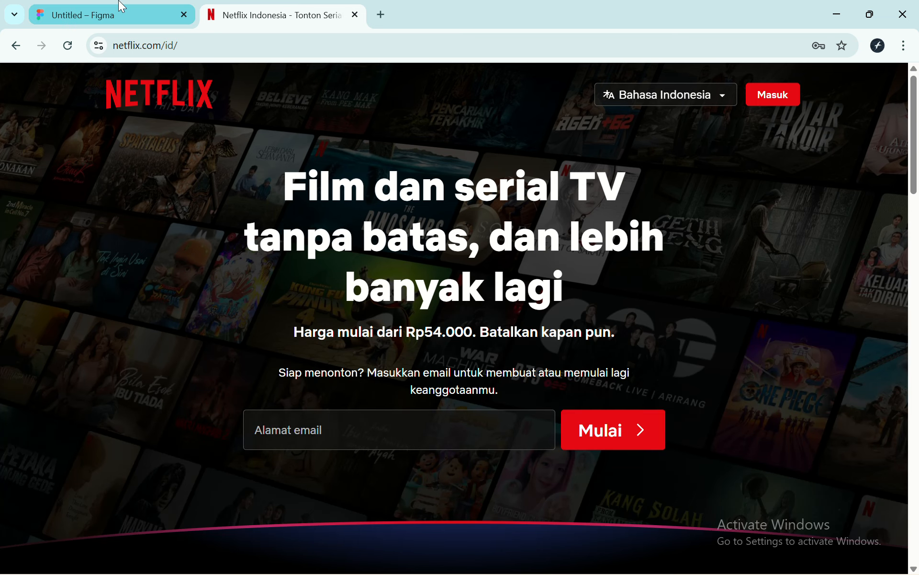
click(152, 8)
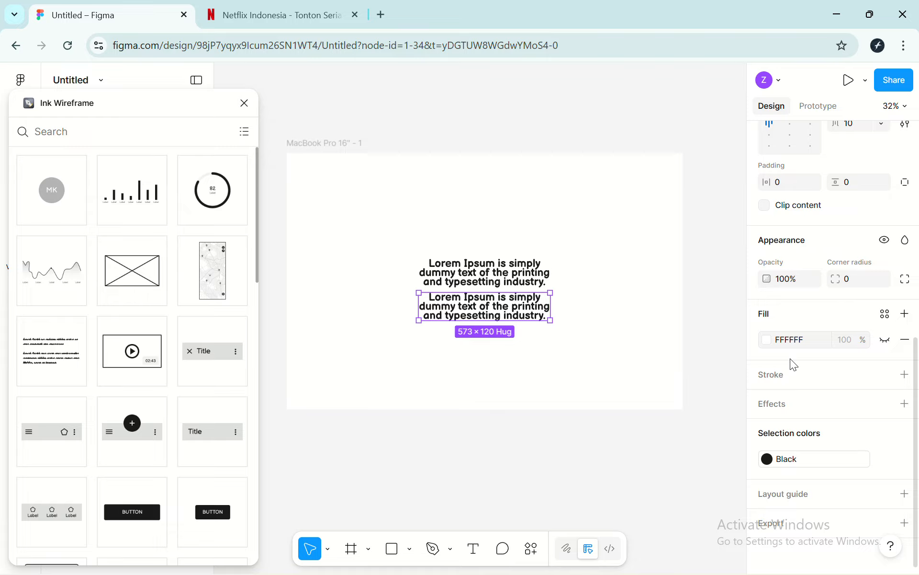
Set the font weight of the lower text copy to Regular
double_click(498, 314)
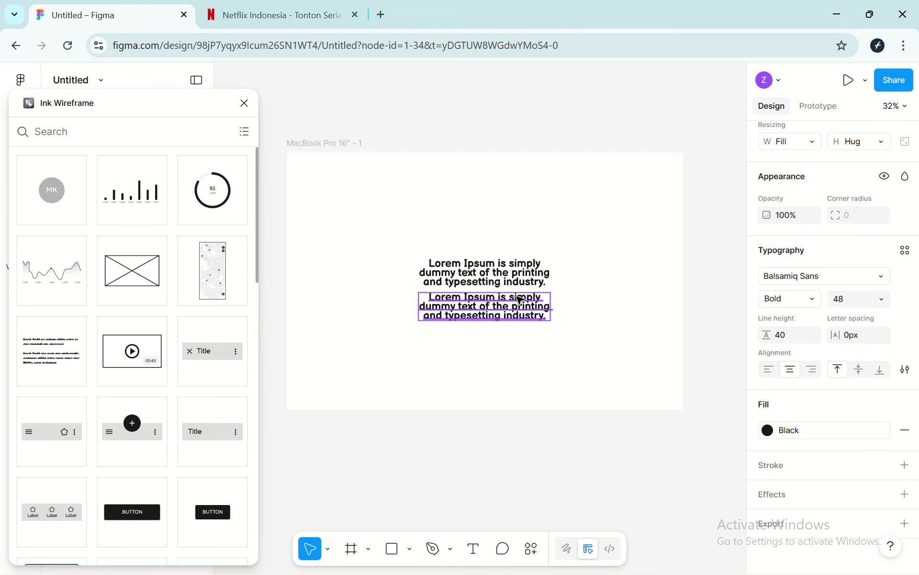
scroll(916, 304, up, 2)
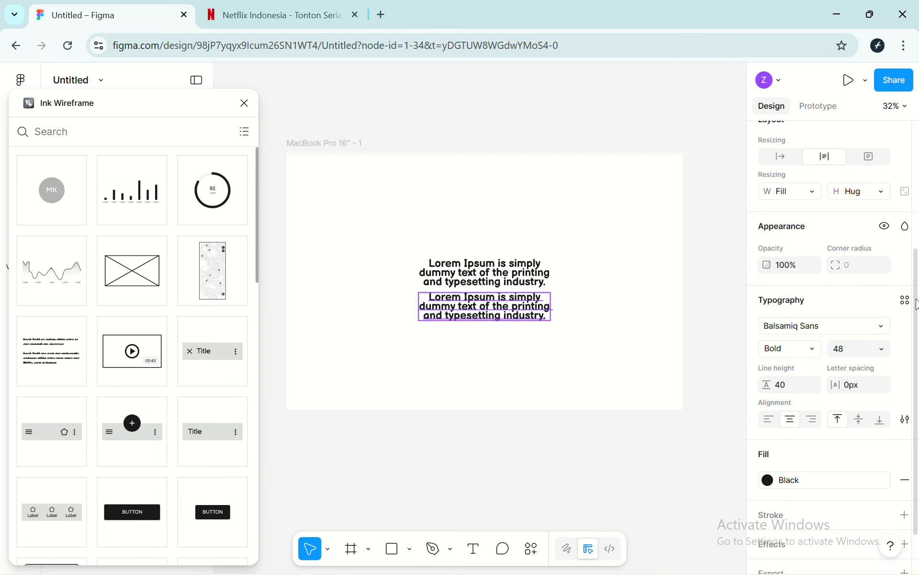
click(817, 350)
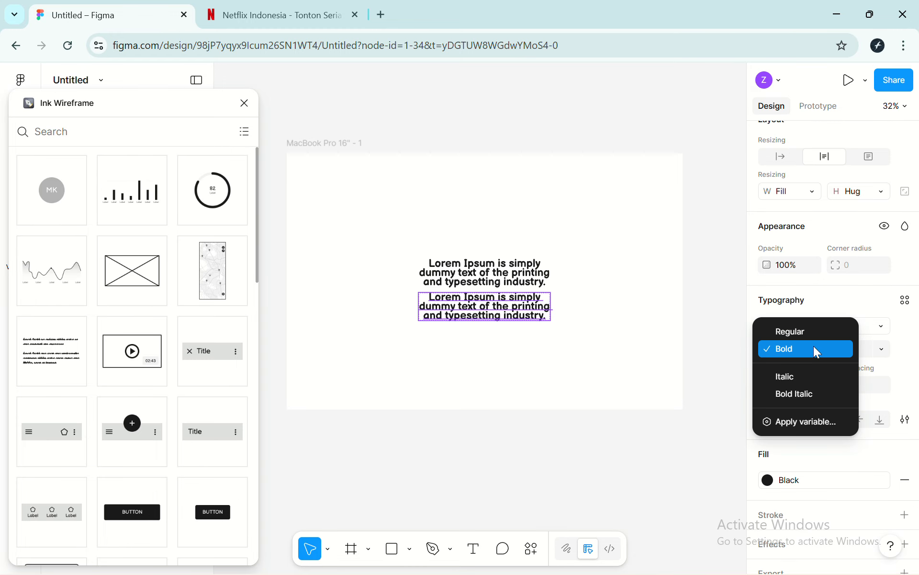
click(807, 336)
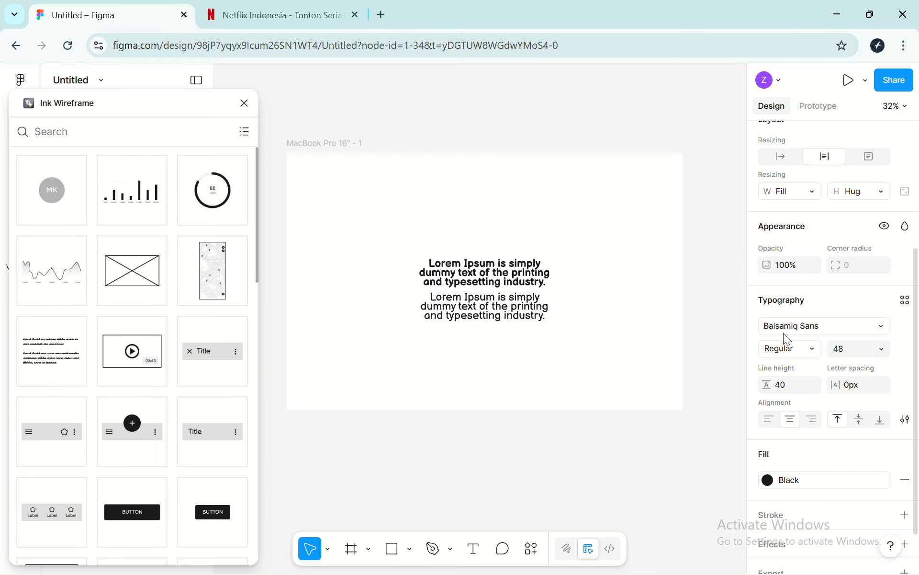
click(813, 353)
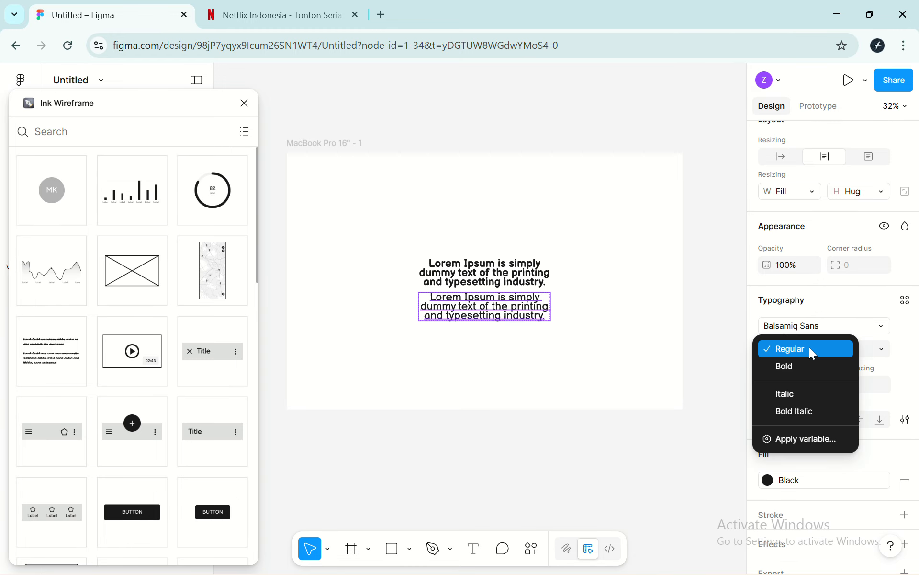
click(855, 347)
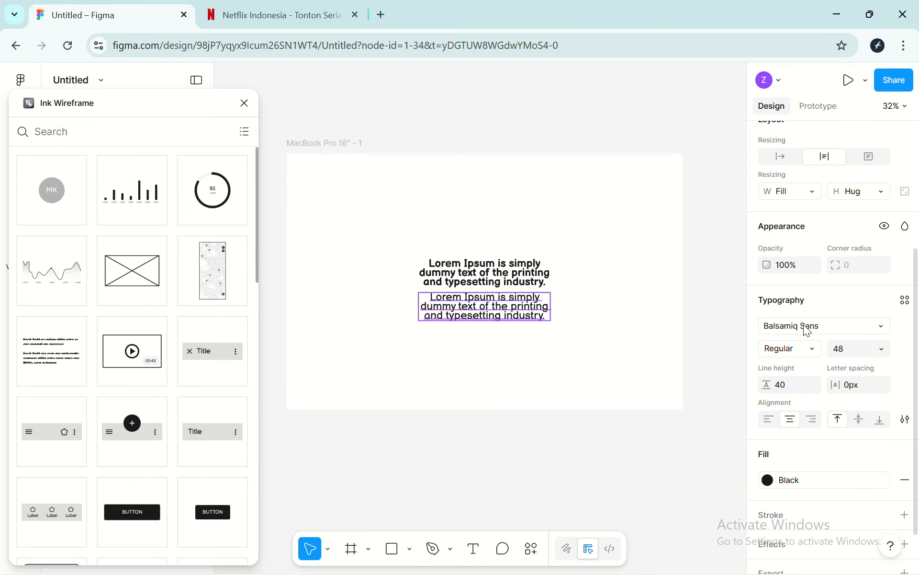
Set the upper heading text to font size 96 with a line height of 60
click(469, 262)
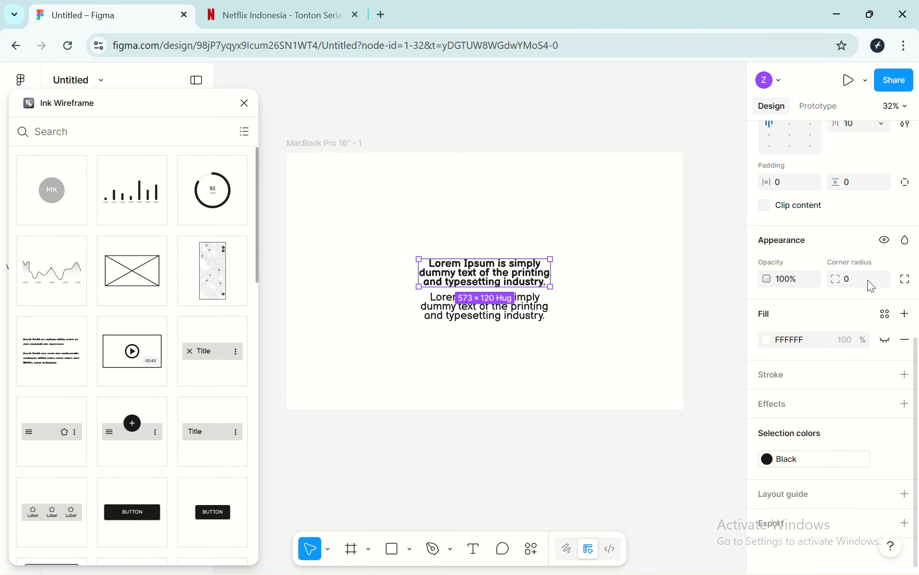
double_click(518, 269)
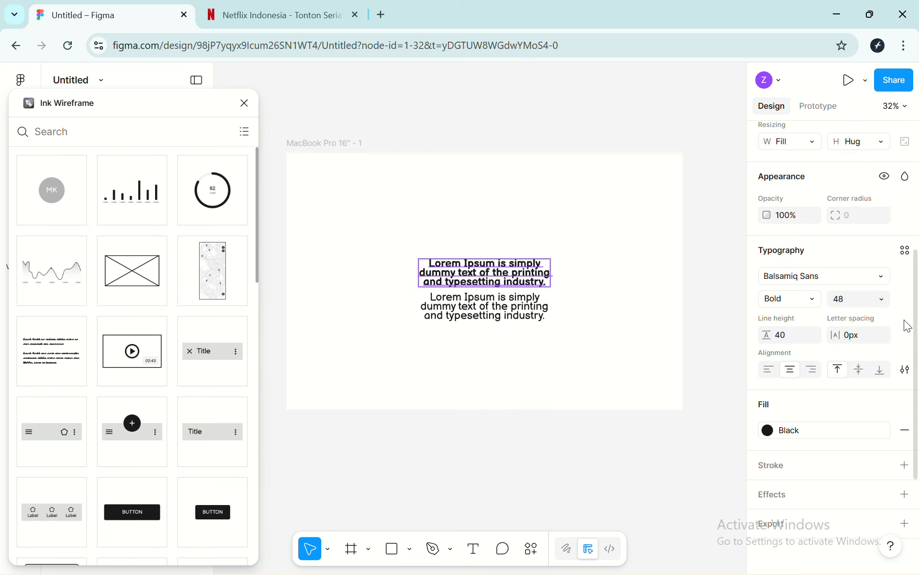
click(882, 298)
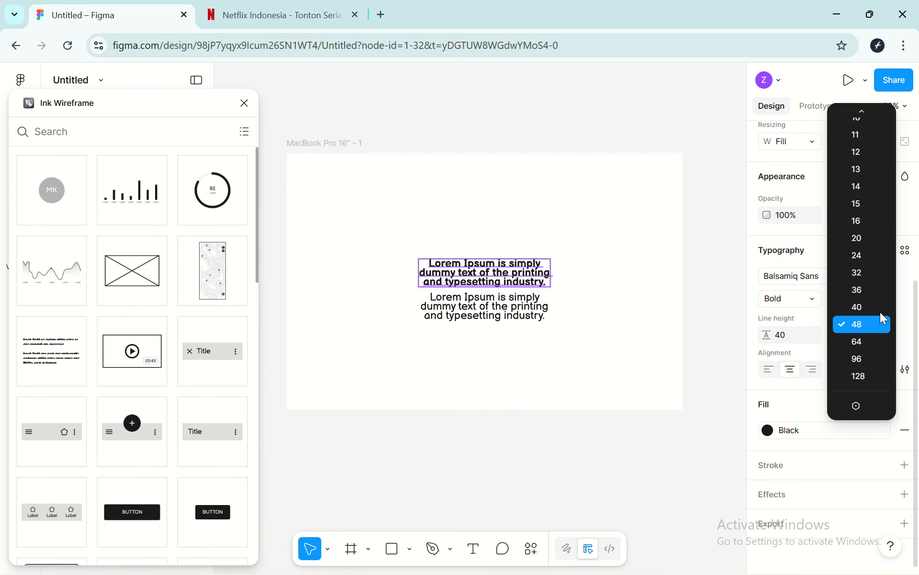
click(860, 365)
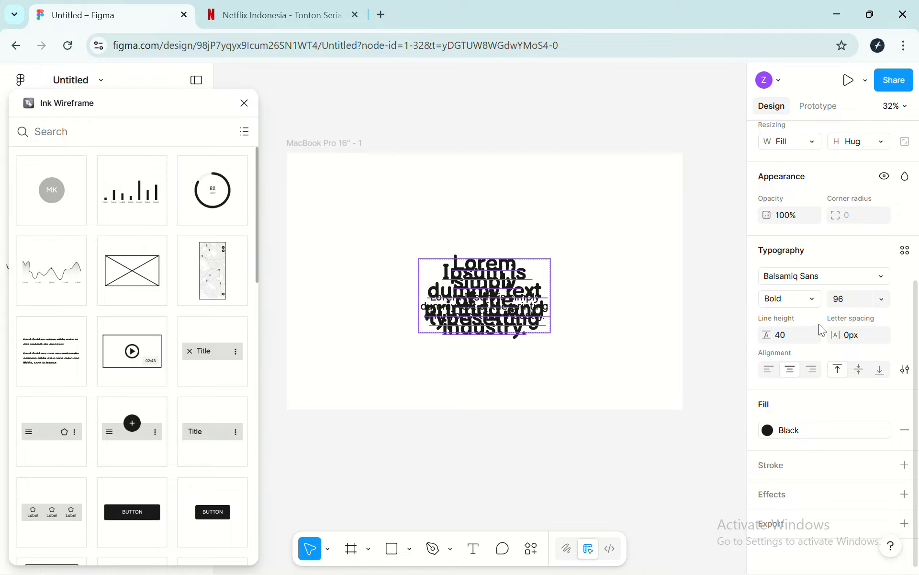
click(796, 334)
text(60)
key(Return)
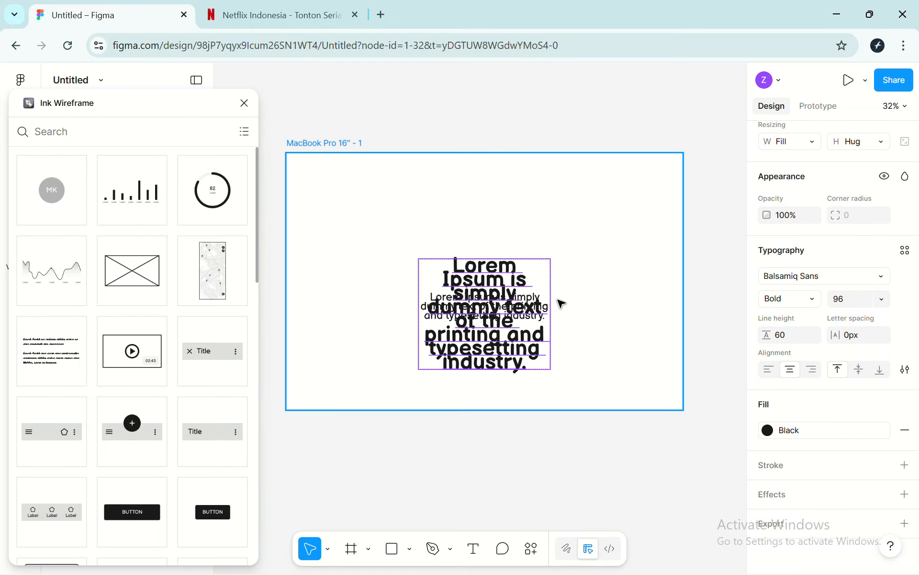
Widen the heading block to about 1249 and centre it horizontally in the frame above the regular-weight text
click(580, 307)
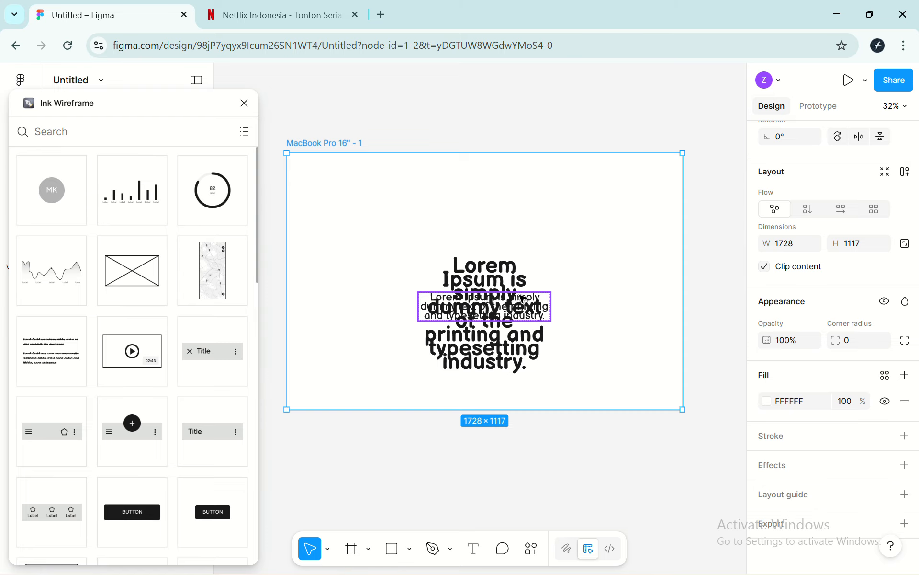
click(522, 296)
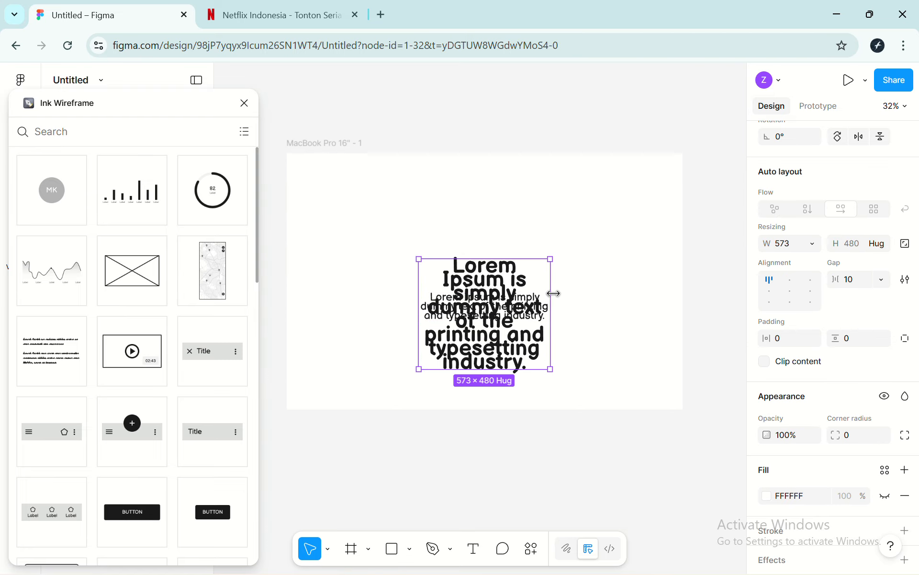
drag(550, 292, 656, 302)
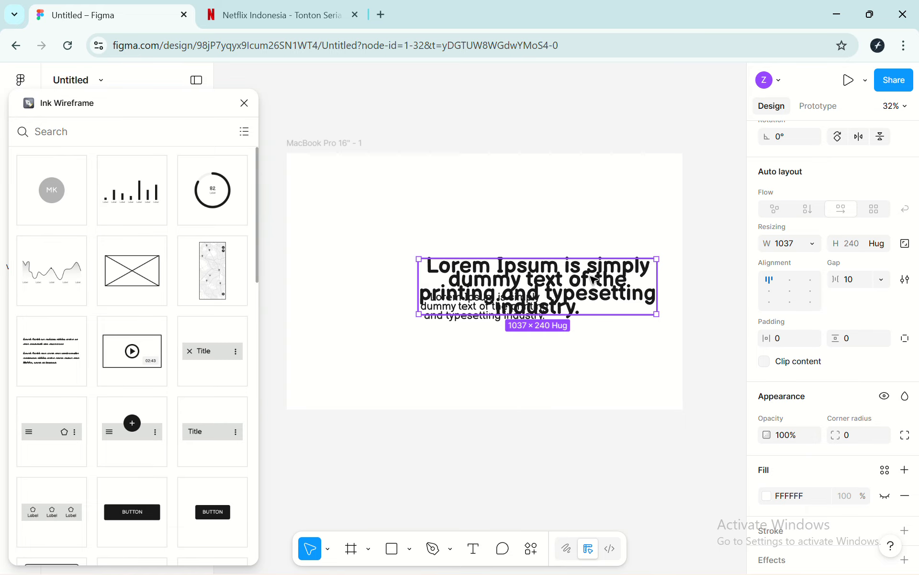
drag(594, 279, 534, 259)
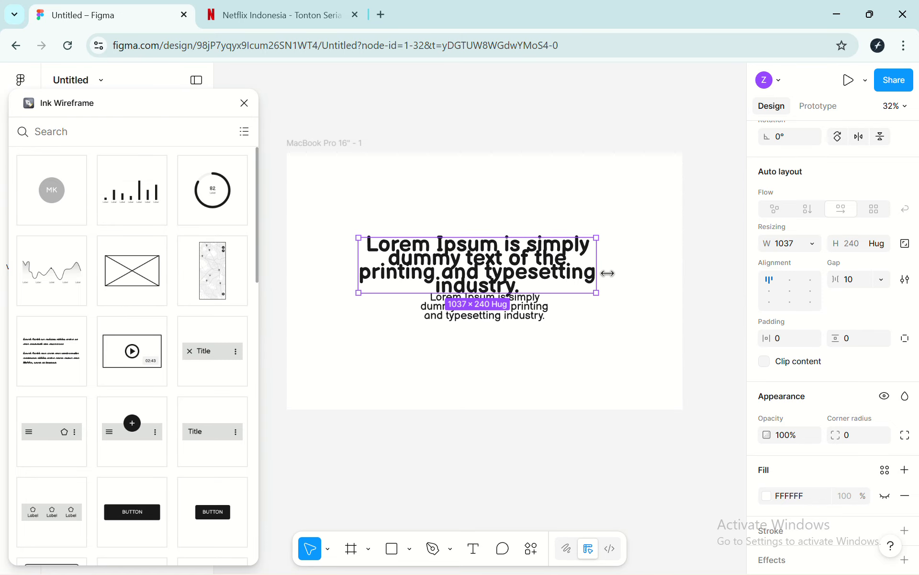
drag(599, 273, 647, 274)
drag(558, 257, 541, 258)
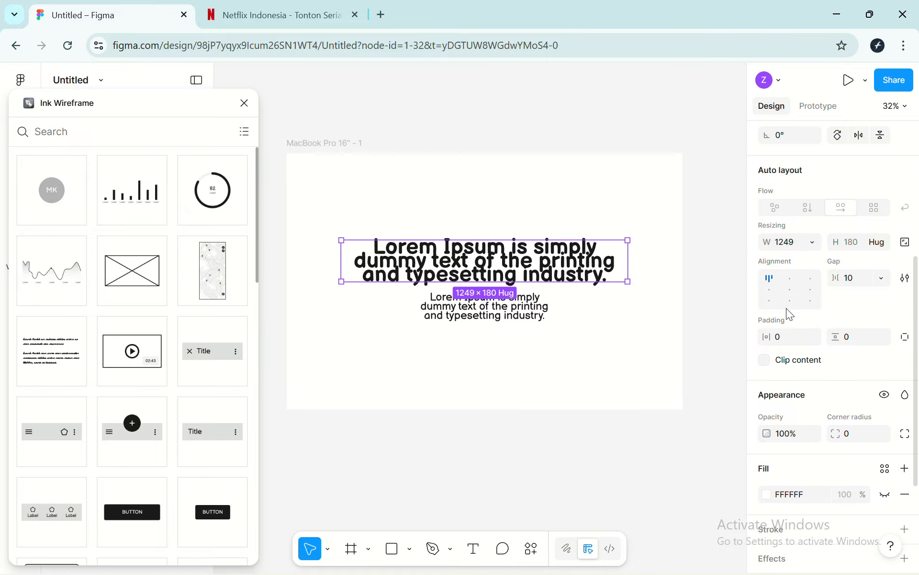
Reduce the heading text's font size to 64
scroll(786, 308, down, 3)
key(Return)
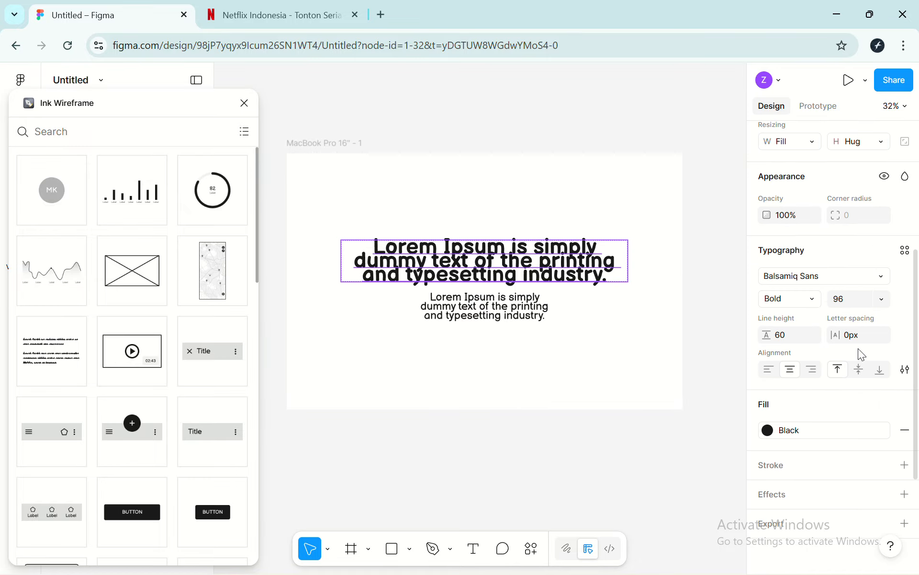
click(880, 297)
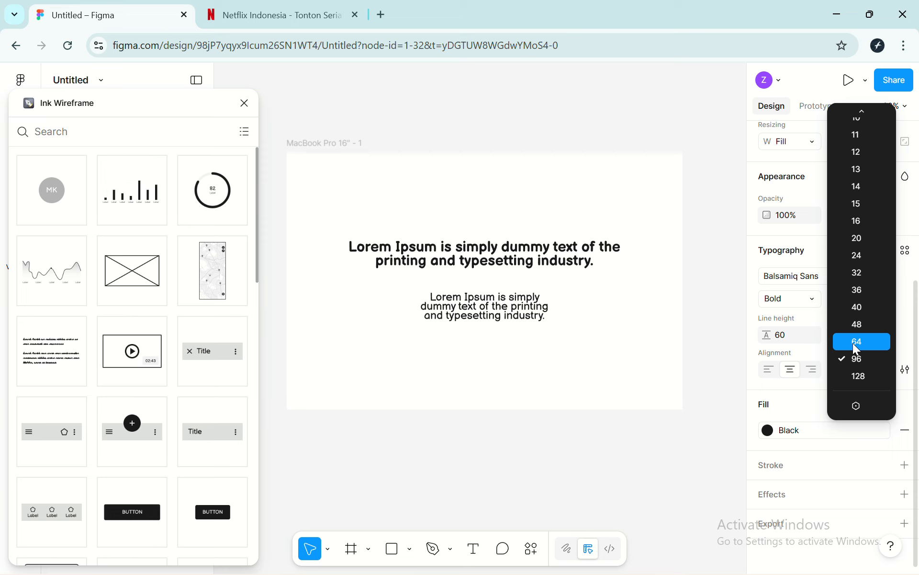
click(815, 308)
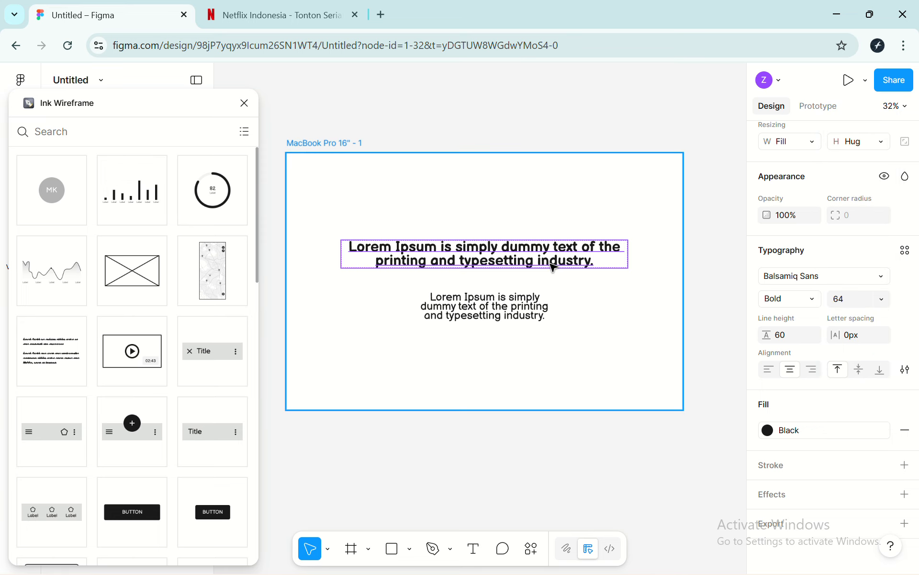
Move the heading down close to the regular-weight text block, and widen that lower block to about 877, centred in the frame
drag(550, 264, 554, 301)
click(542, 305)
double_click(554, 301)
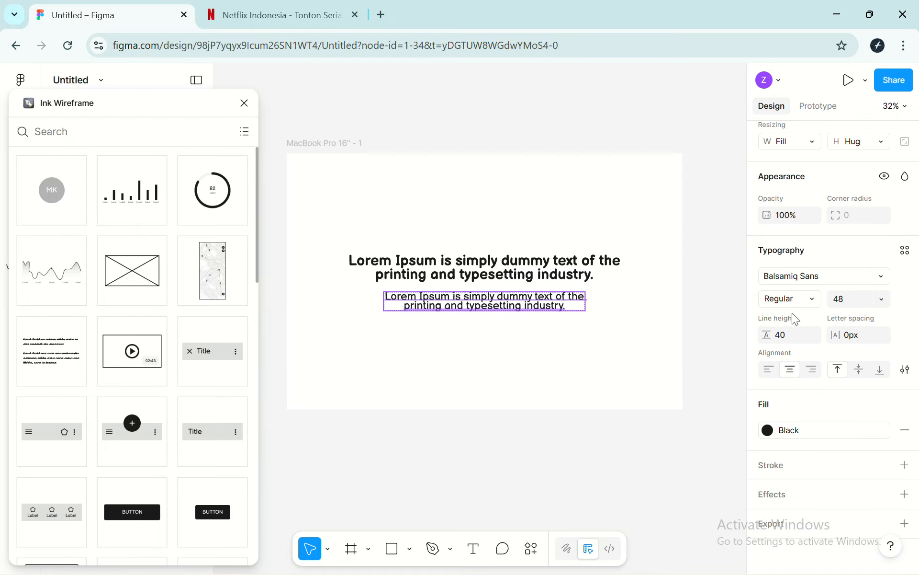
click(531, 340)
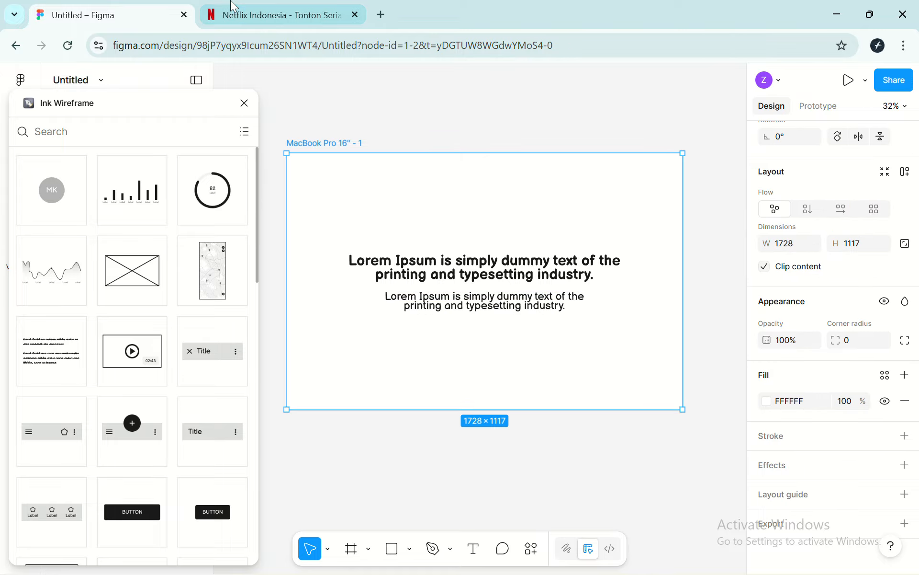
Check the hero layout on the Netflix tab, return to the Figma file and duplicate the regular-weight text block directly below itself
click(232, 18)
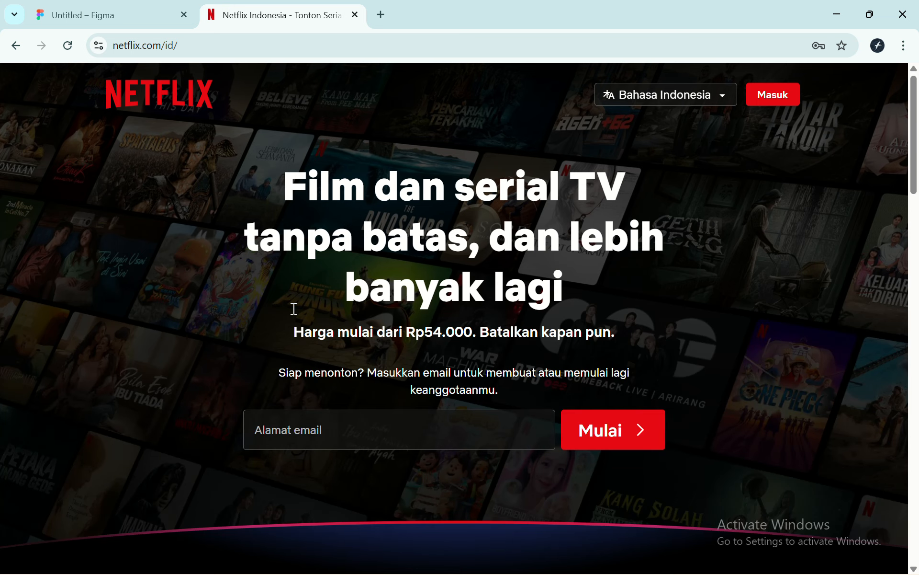
click(113, 6)
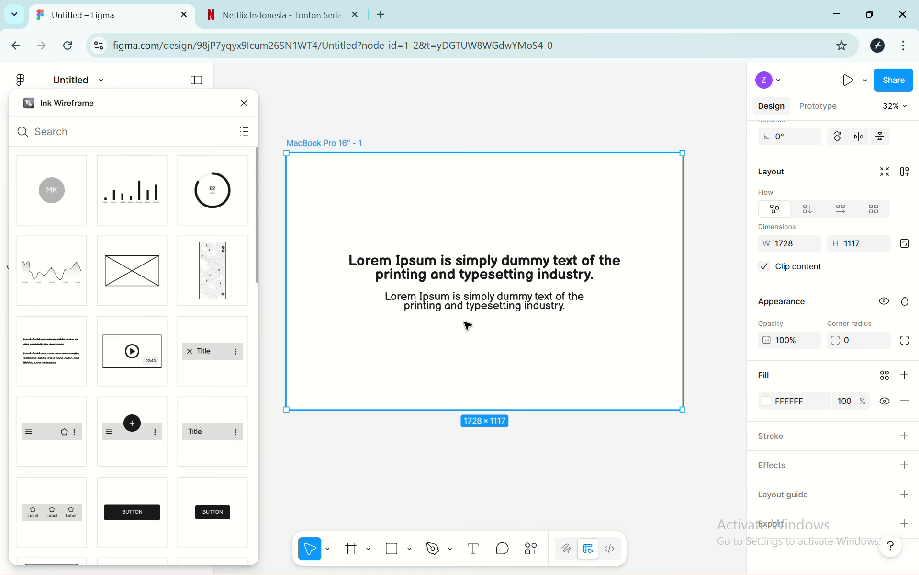
click(488, 302)
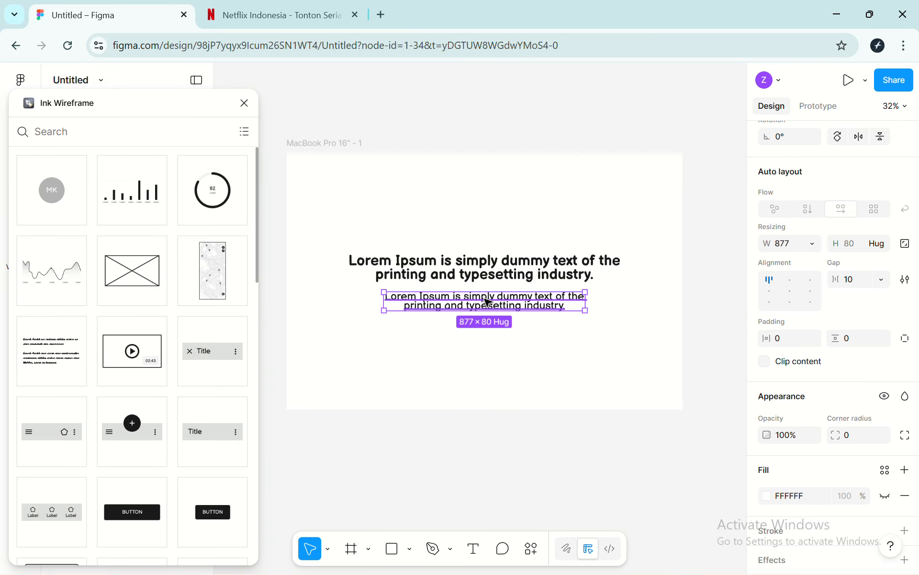
drag(487, 302, 488, 327)
Set the font size of the lowest text block to 40, keeping its Regular weight
scroll(862, 335, down, 3)
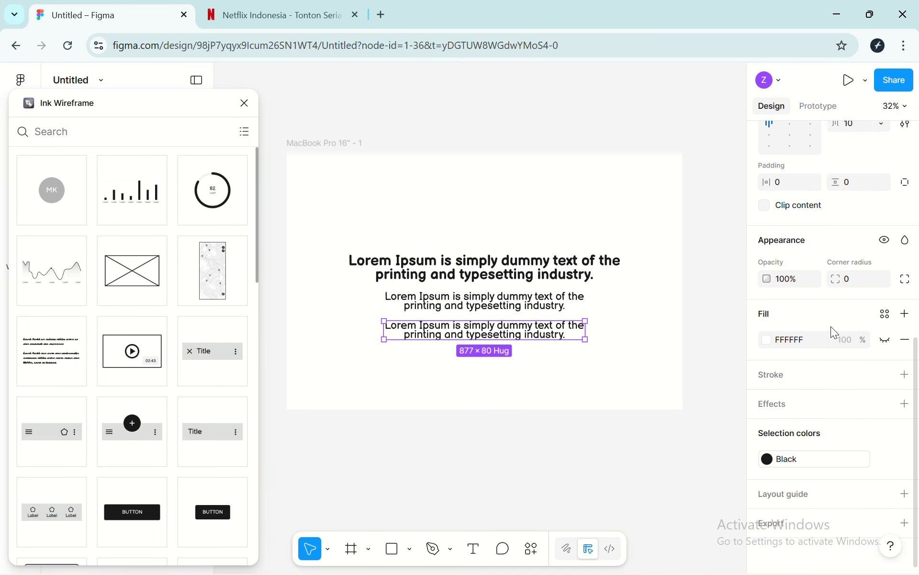
double_click(555, 334)
scroll(851, 391, up, 2)
click(790, 299)
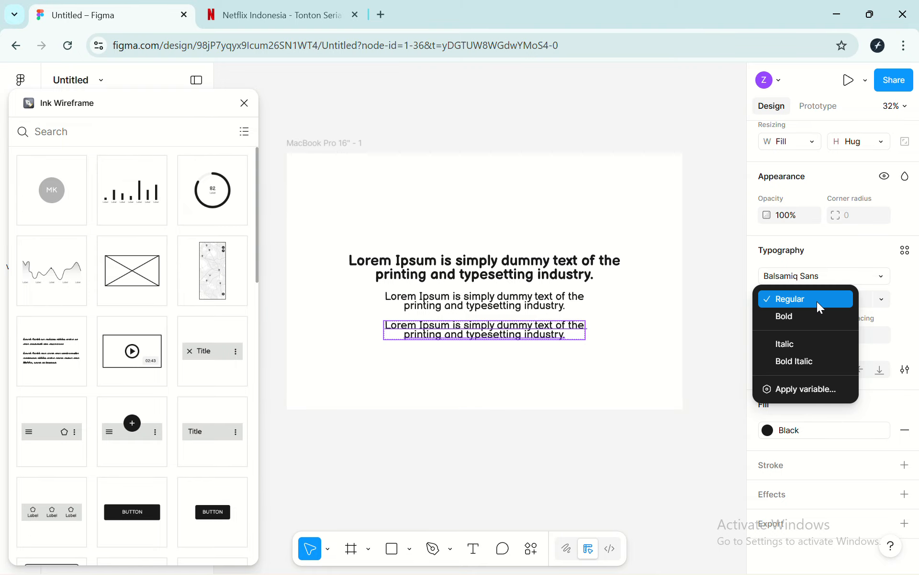
click(756, 312)
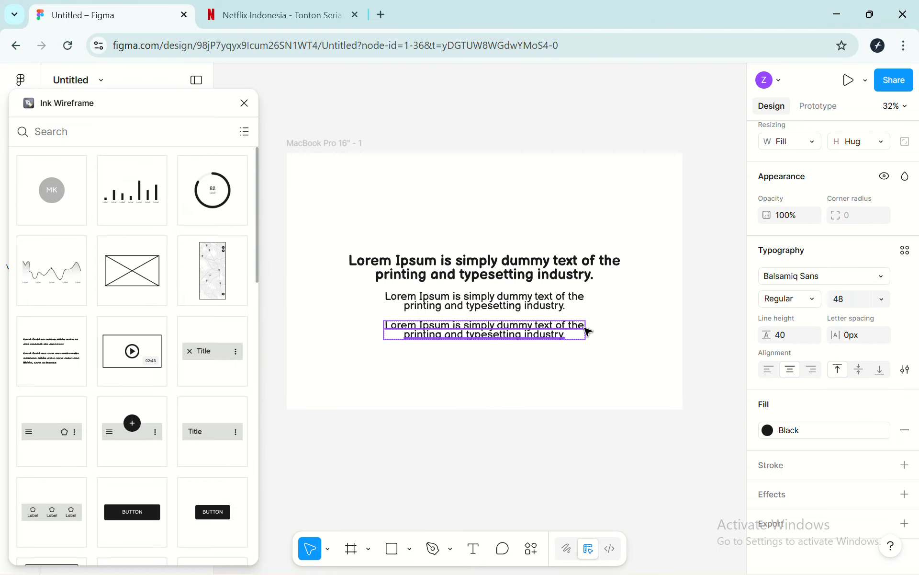
click(882, 299)
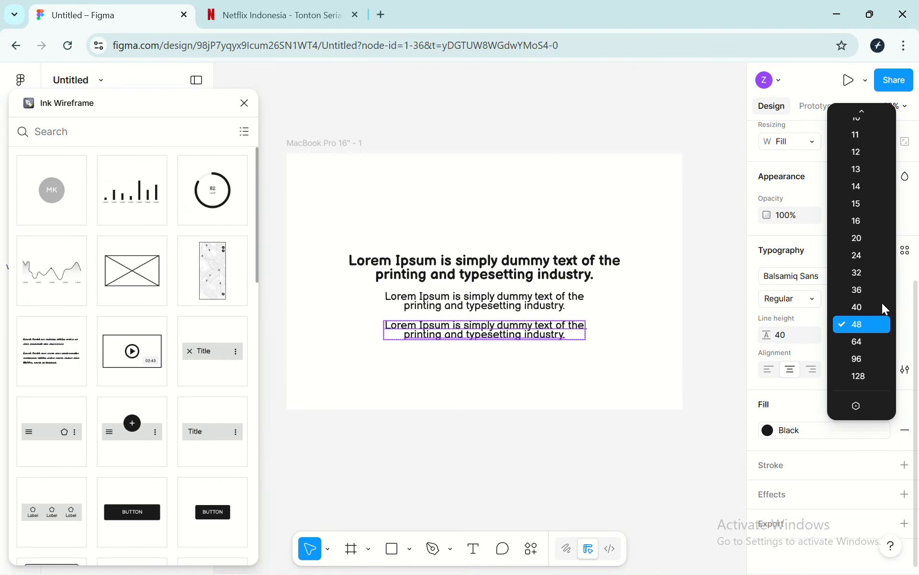
click(882, 303)
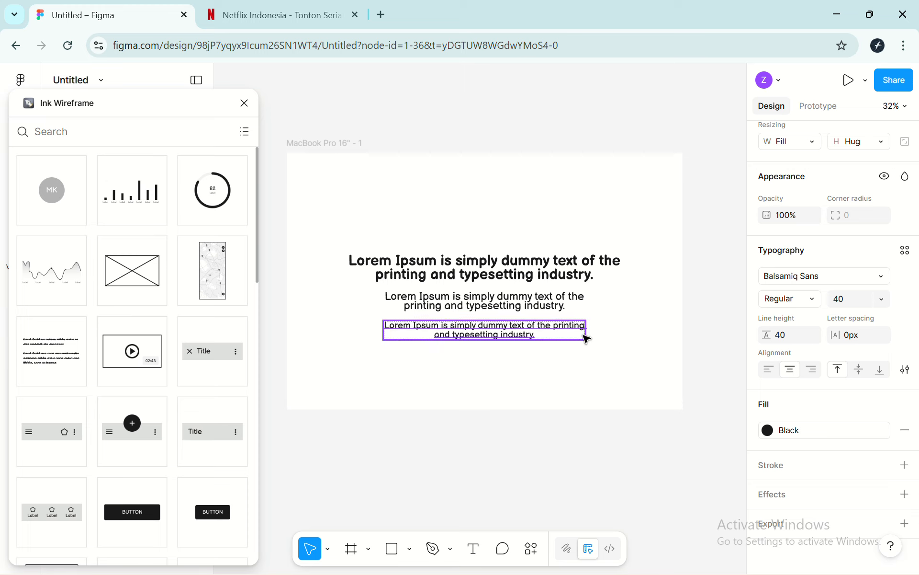
Widen the lowest text block to about 1334 so it fits on one line, centred in the frame
click(623, 370)
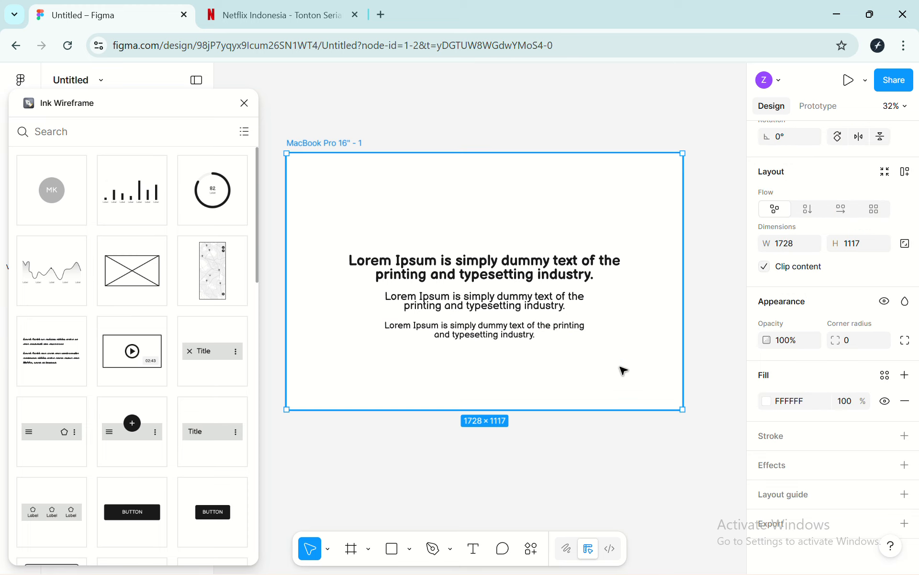
click(584, 331)
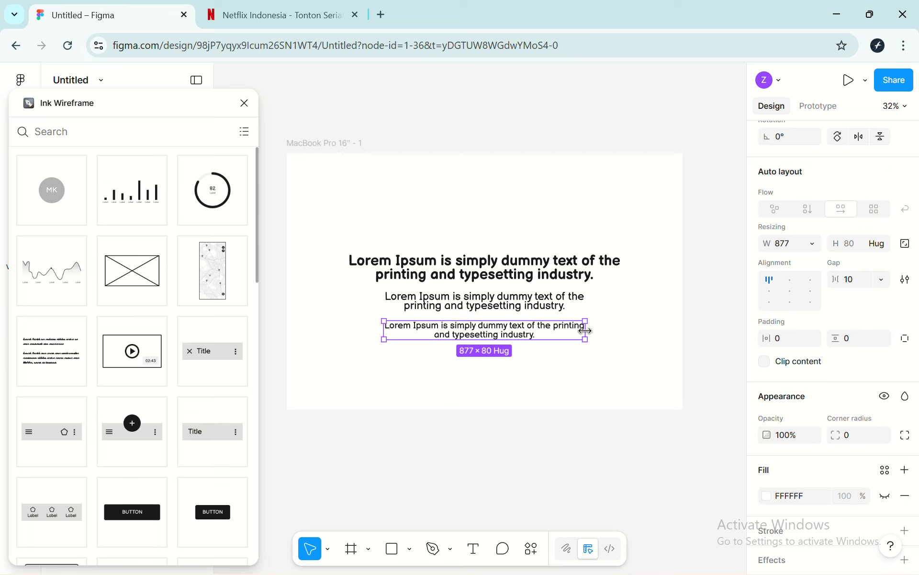
drag(585, 331, 611, 327)
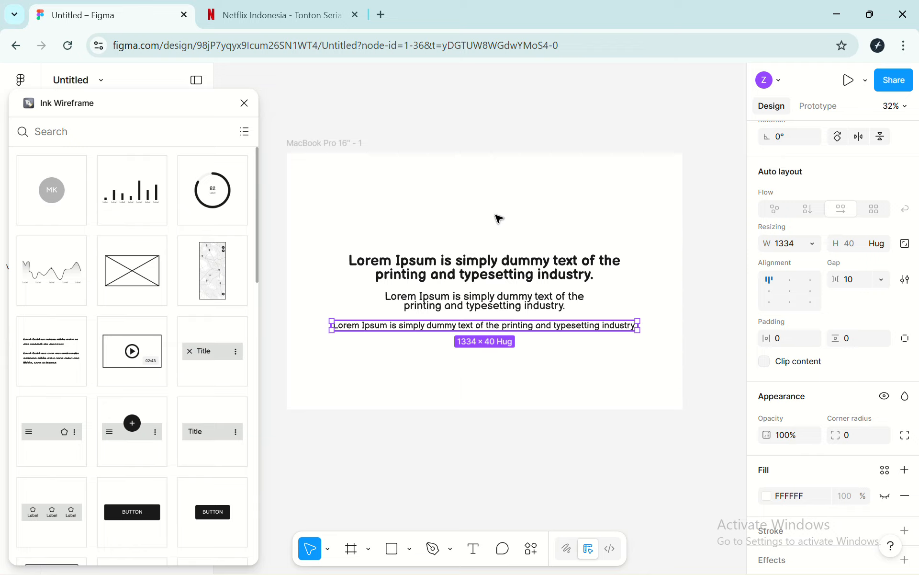
Examine the email field below the hero text on the Netflix tab and return to the Figma file
click(237, 5)
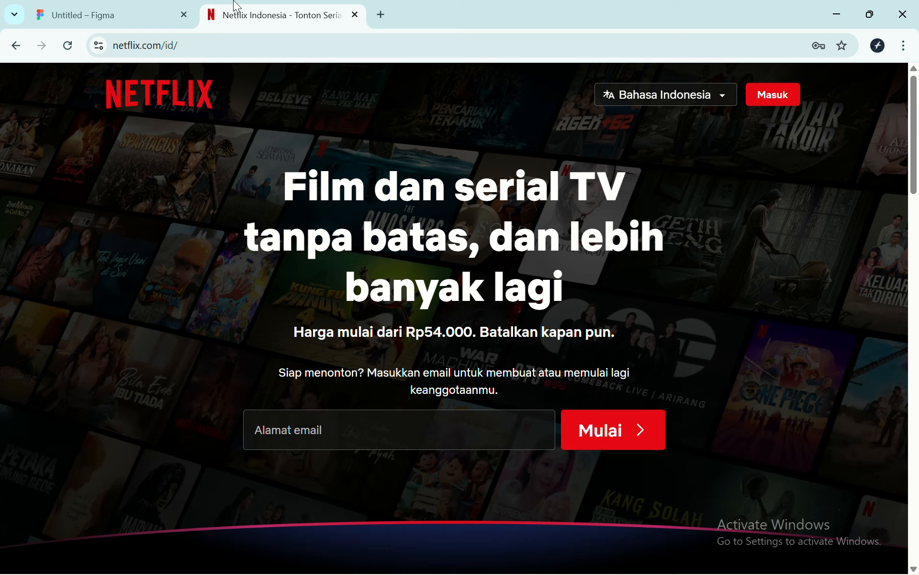
click(397, 432)
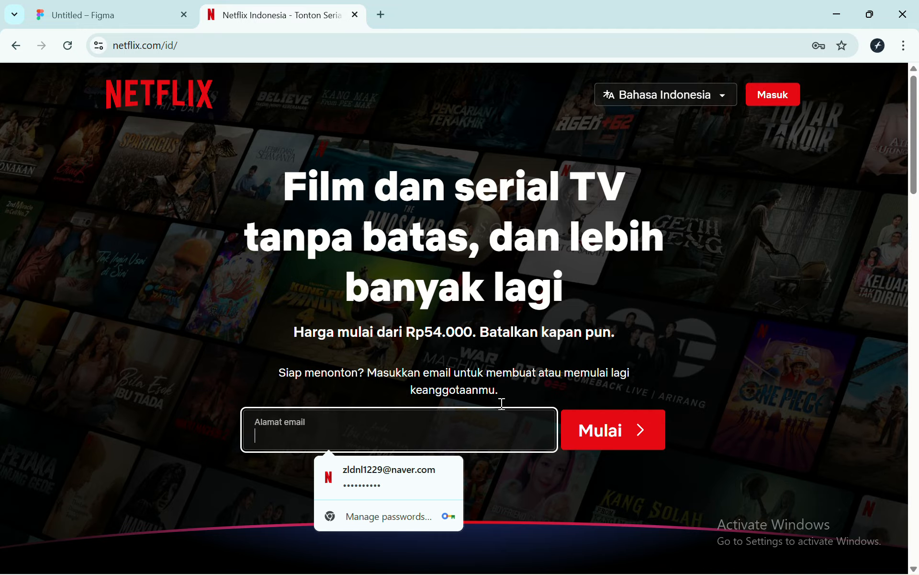
click(512, 383)
click(110, 6)
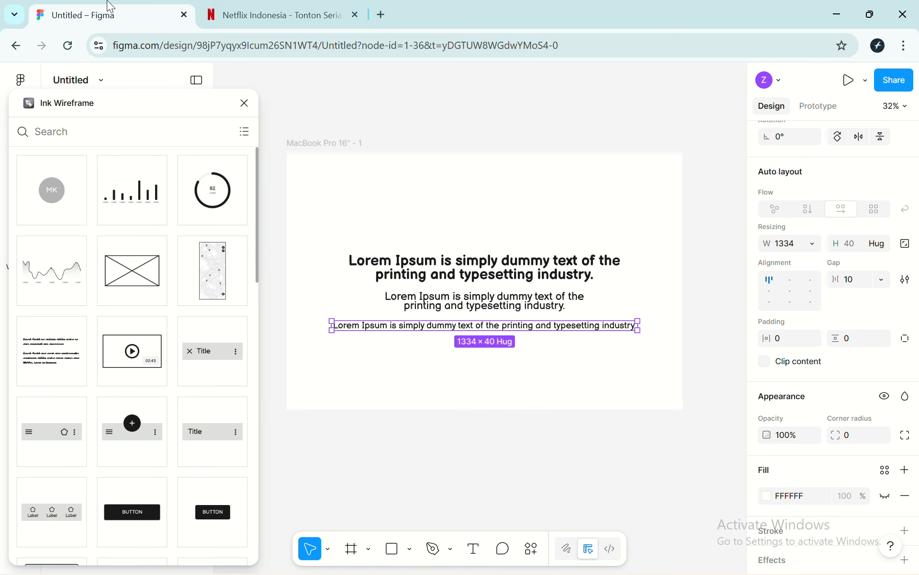
click(353, 379)
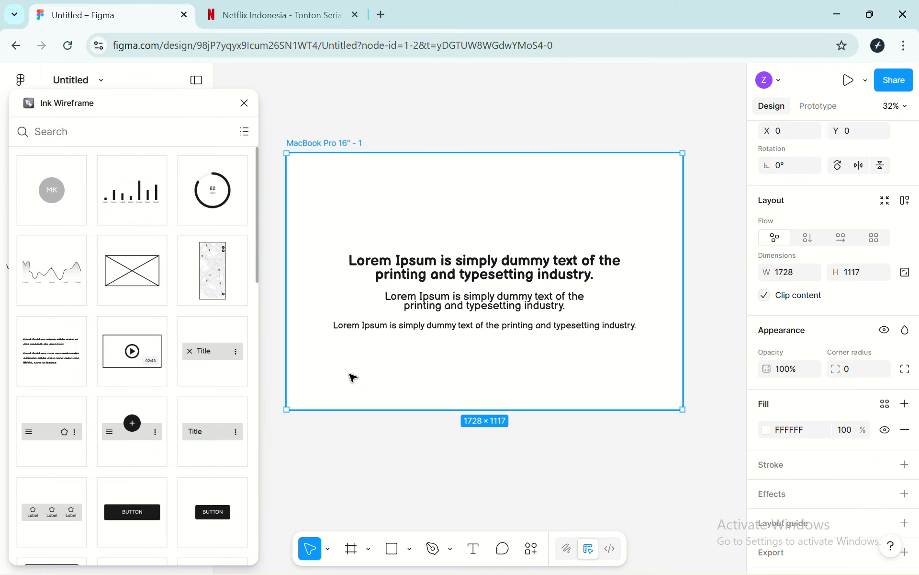
scroll(195, 275, down, 5)
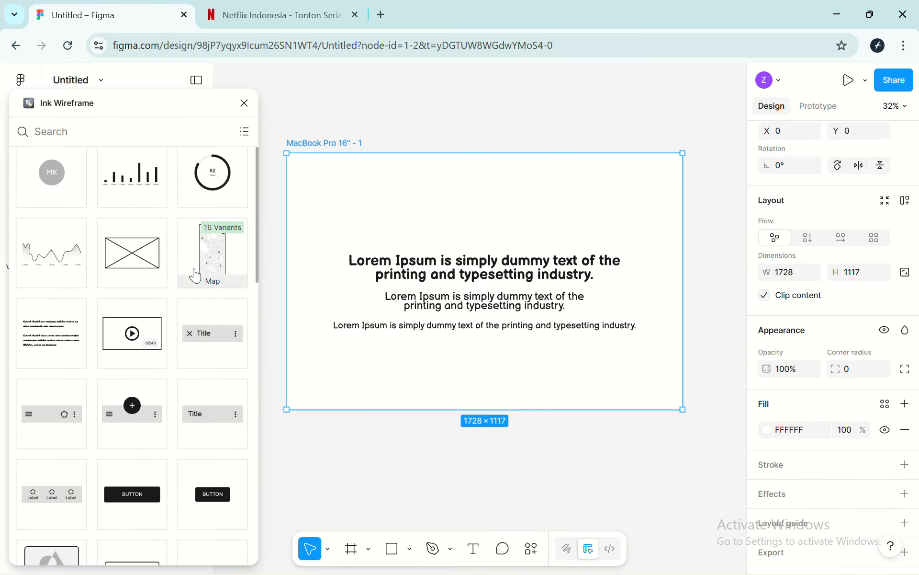
click(364, 6)
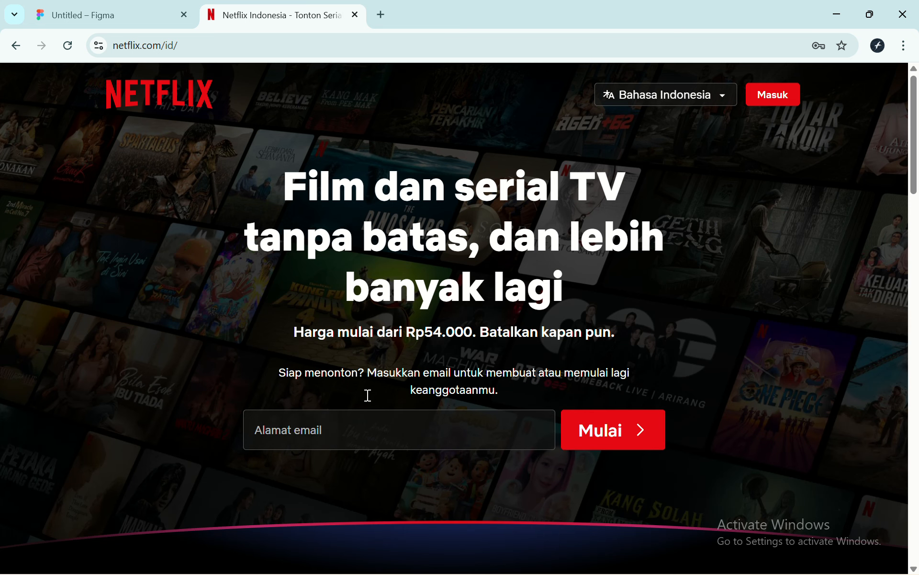
click(369, 435)
click(298, 353)
click(188, 5)
Find the outlined text field component with the Label placeholder in the Ink Wireframe library and insert it into the frame
scroll(190, 379, down, 1)
scroll(191, 384, down, 10)
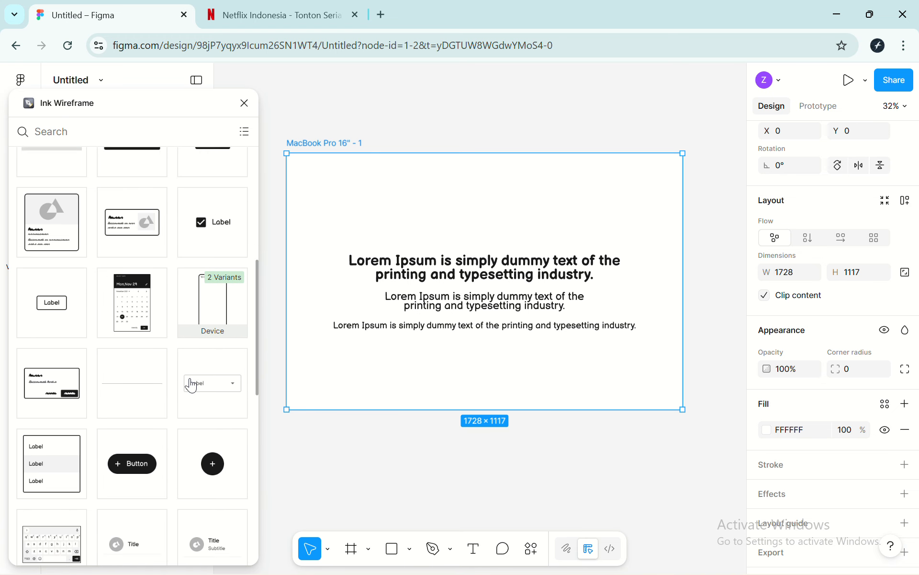
scroll(191, 384, down, 3)
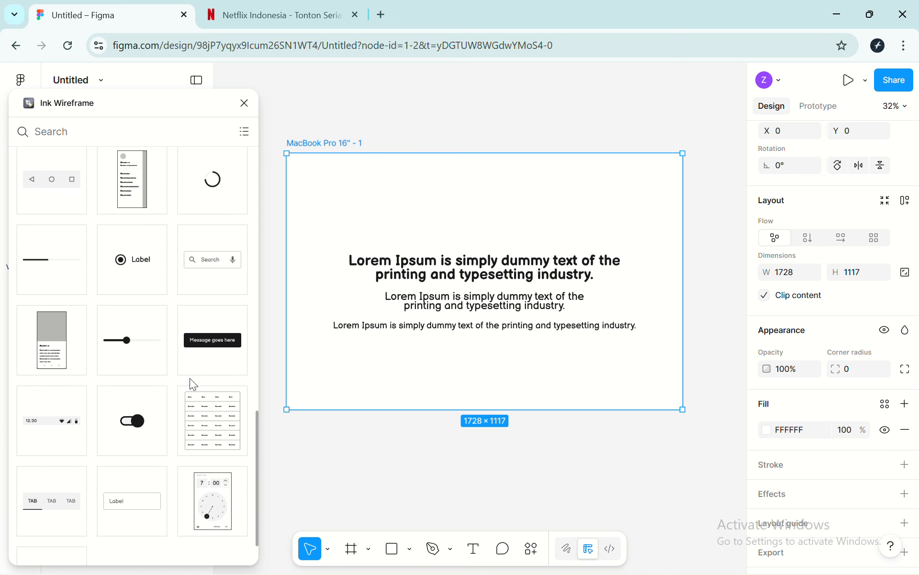
scroll(191, 384, down, 1)
click(129, 449)
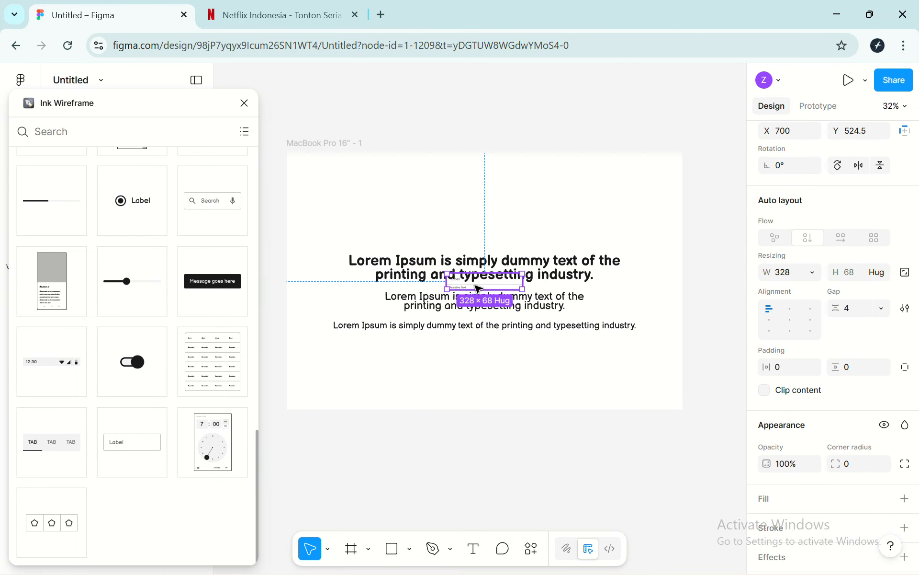
Move the text field below the lowest text block, at about X 320, Y 863, and widen it to about 544
drag(477, 289, 387, 366)
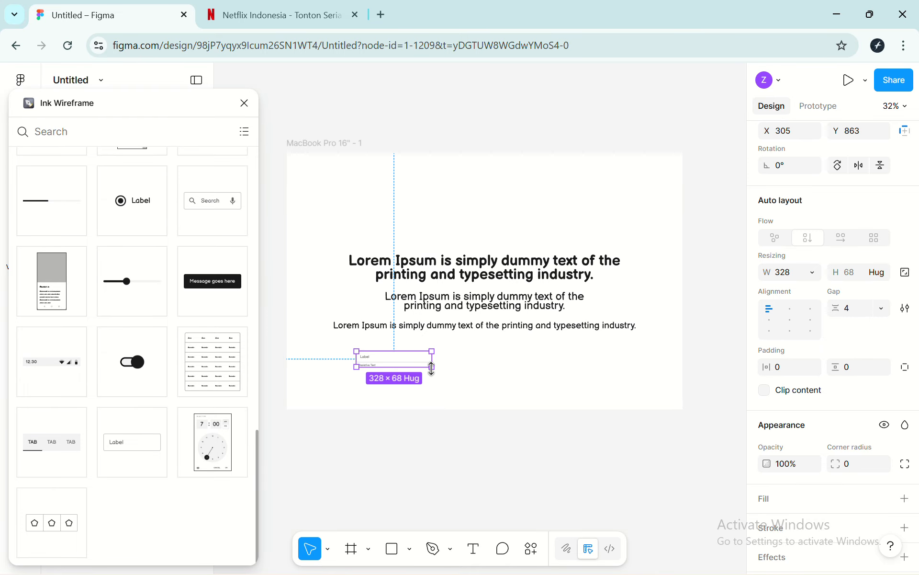
drag(432, 364, 481, 368)
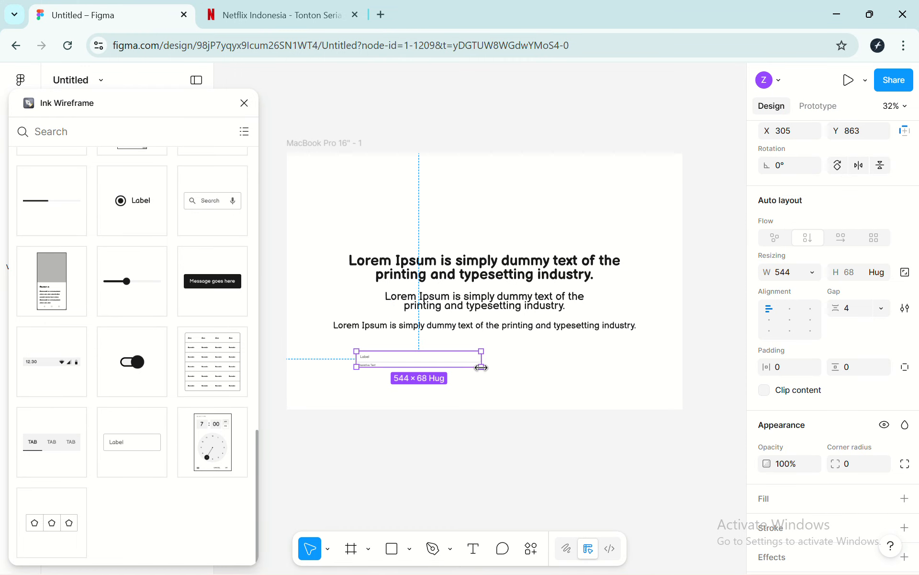
scroll(487, 382, up, 3)
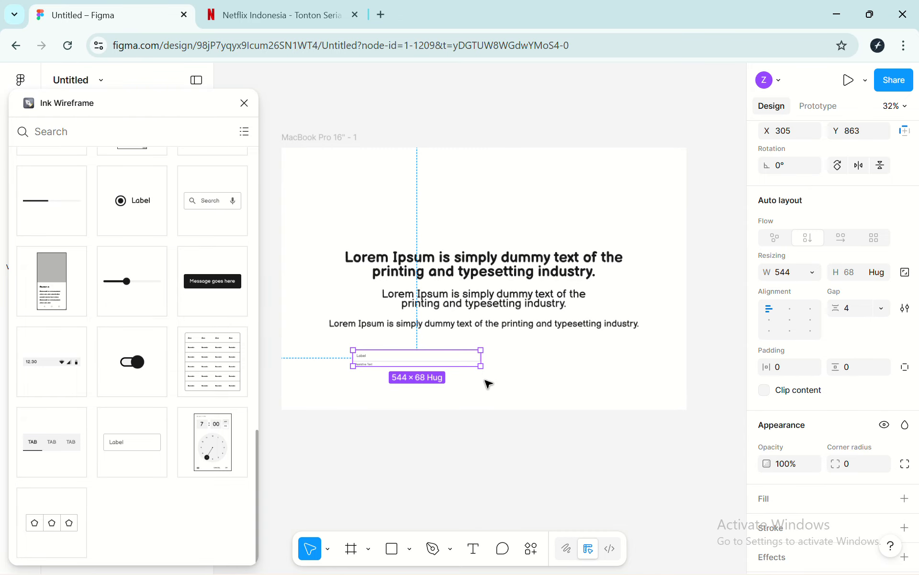
scroll(458, 347, down, 2)
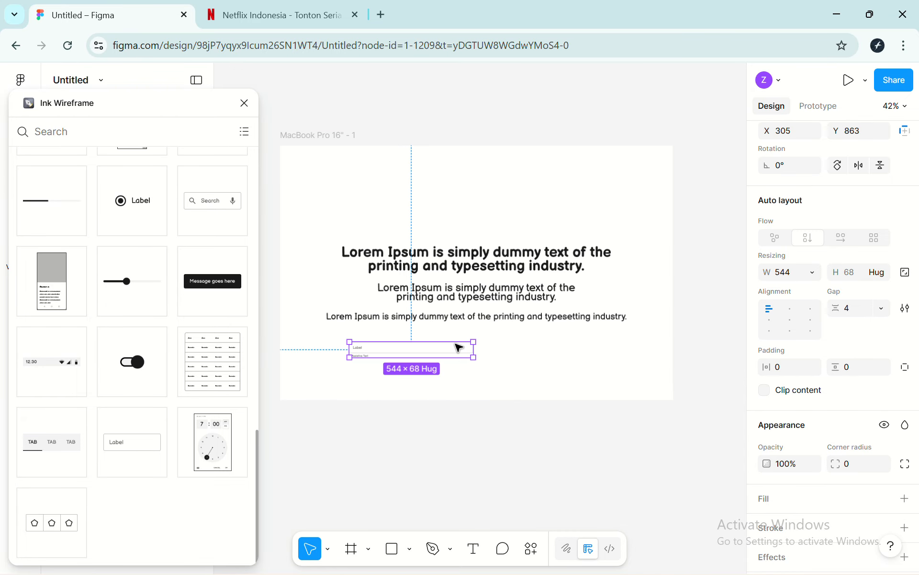
scroll(459, 347, down, 2)
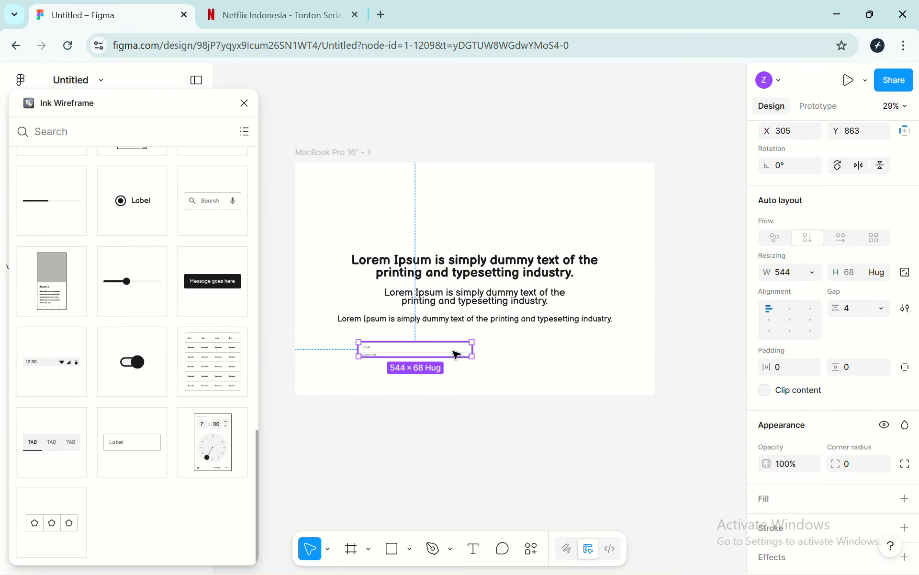
mouse_move(457, 356)
mouse_down()
mouse_move(448, 349)
mouse_move(462, 356)
mouse_up()
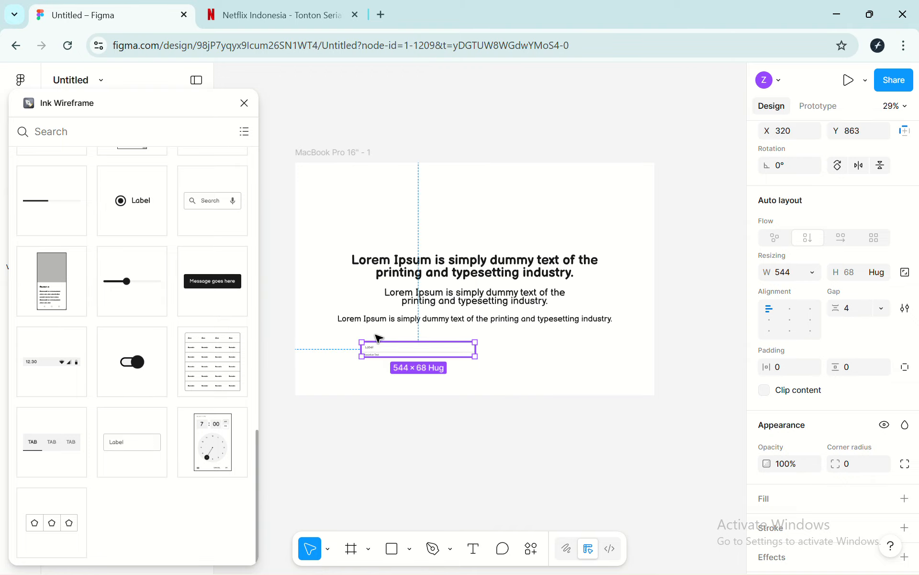
Insert the Button - Large component from the Ink Wireframe library and place it beside the text field, at about X 918, Y 867
scroll(213, 294, up, 3)
scroll(214, 294, up, 5)
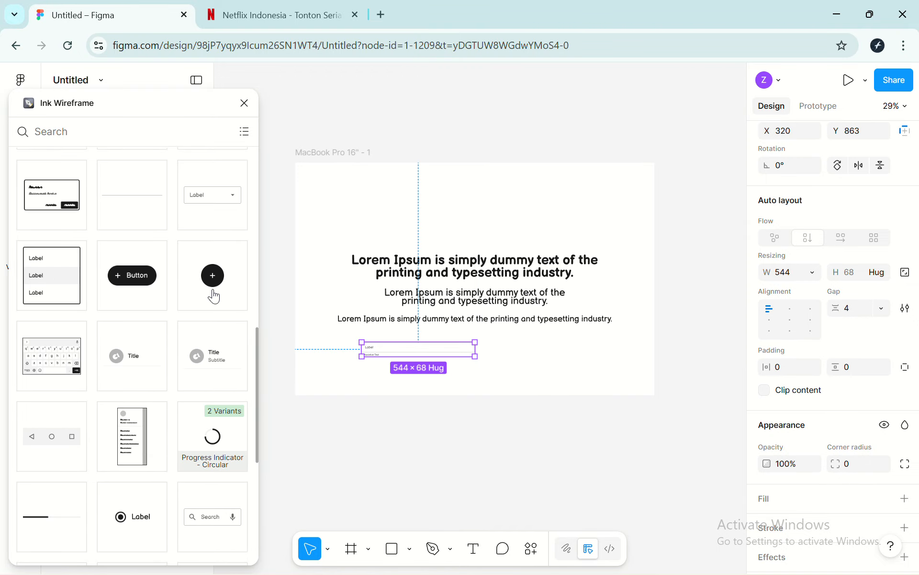
scroll(145, 312, up, 2)
scroll(147, 312, up, 2)
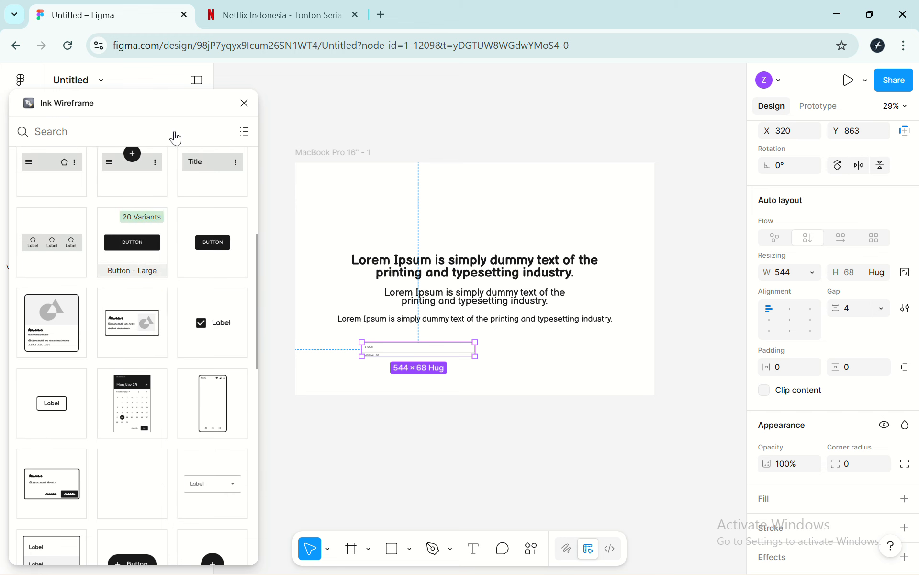
click(288, 13)
click(75, 9)
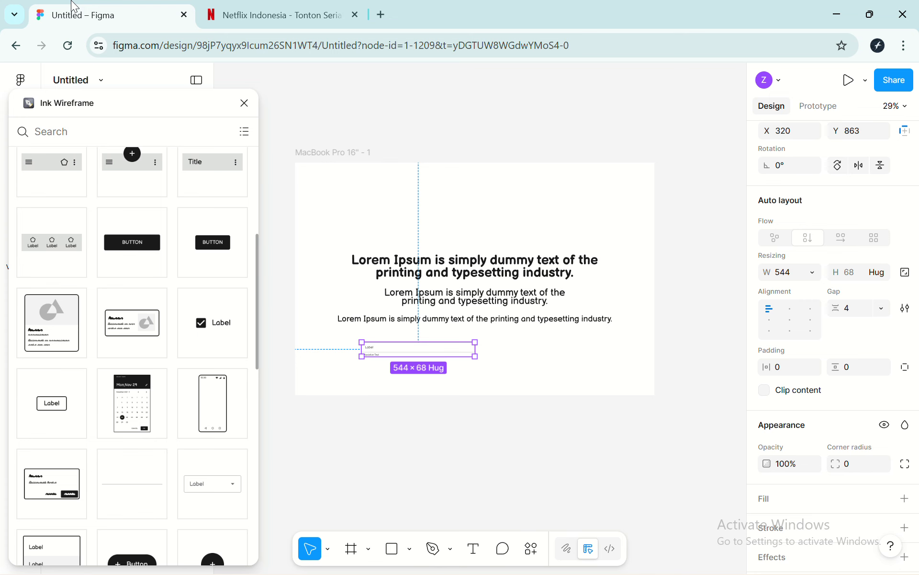
click(132, 245)
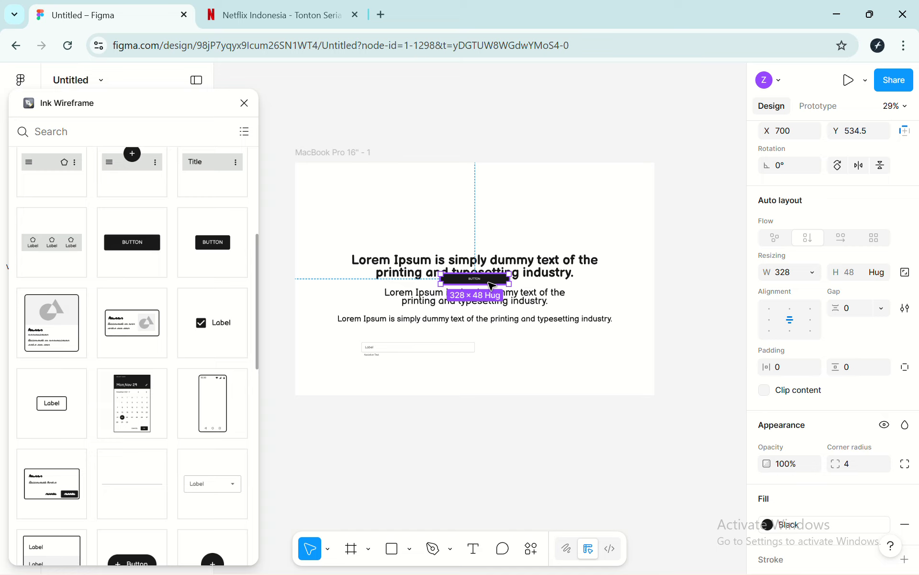
drag(491, 286, 534, 351)
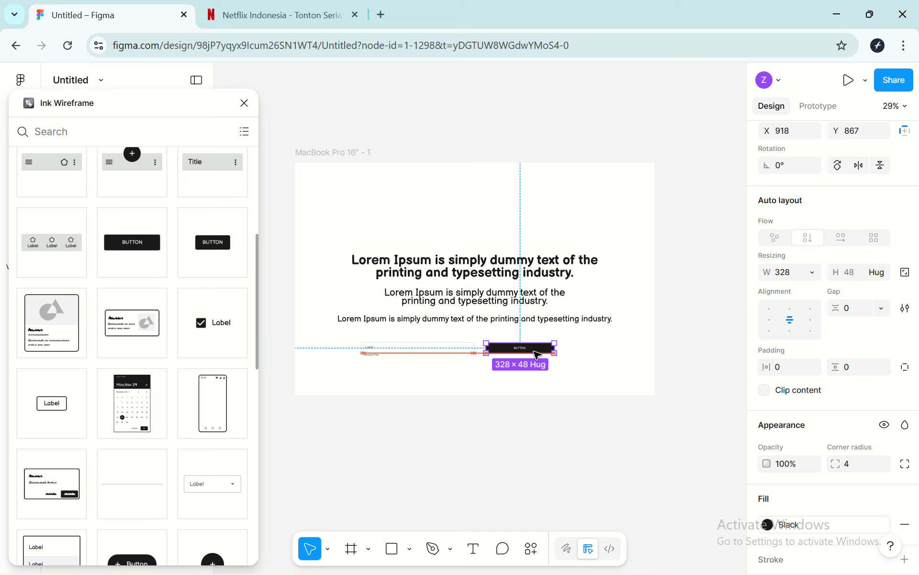
Shift the text field slightly toward the button to narrow the gap between them, and deselect it
click(457, 354)
drag(458, 358, 463, 359)
click(535, 378)
Check the Netflix header for reference, then insert a List - One Line component in the frame's upper-left corner at about X 117, Y 72
click(287, 7)
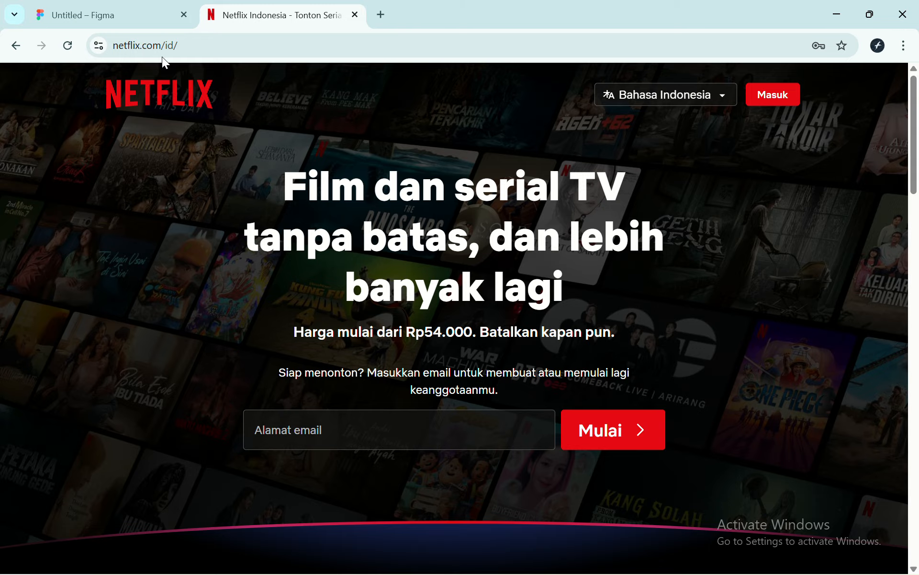
click(144, 24)
scroll(160, 221, up, 3)
scroll(160, 225, up, 3)
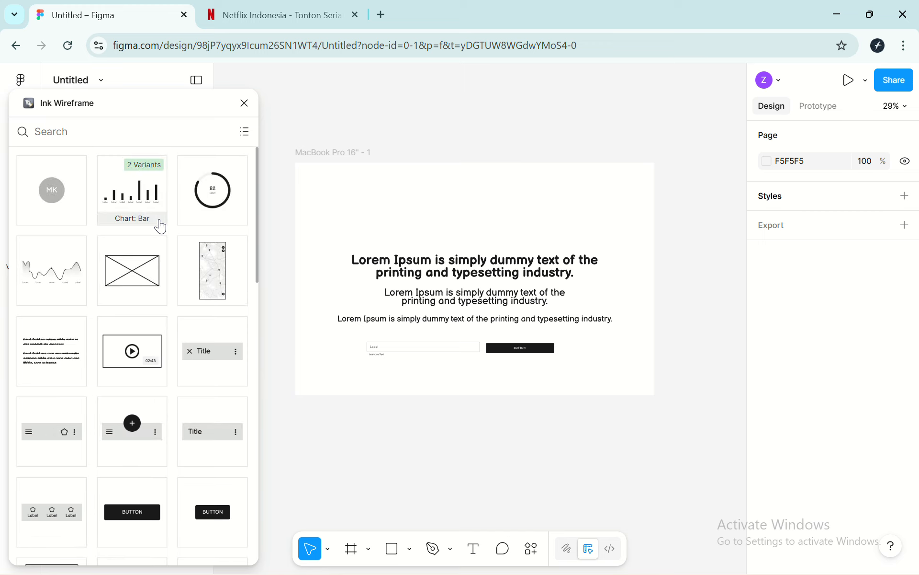
scroll(182, 381, down, 15)
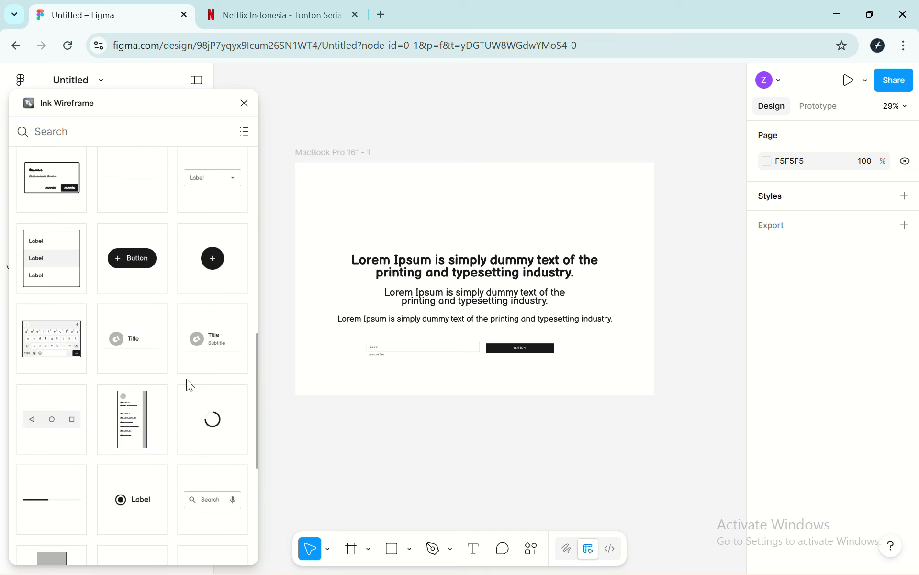
click(151, 347)
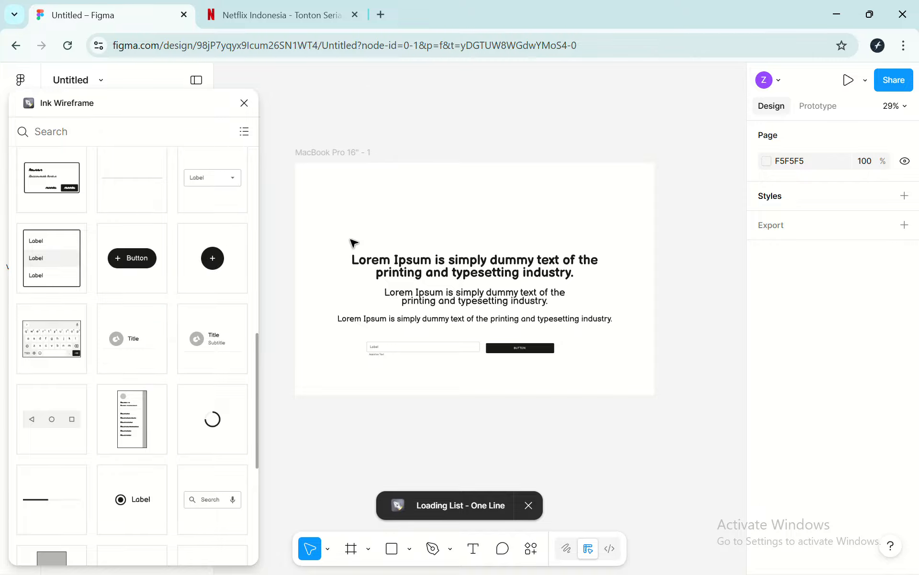
scroll(152, 351, down, 1)
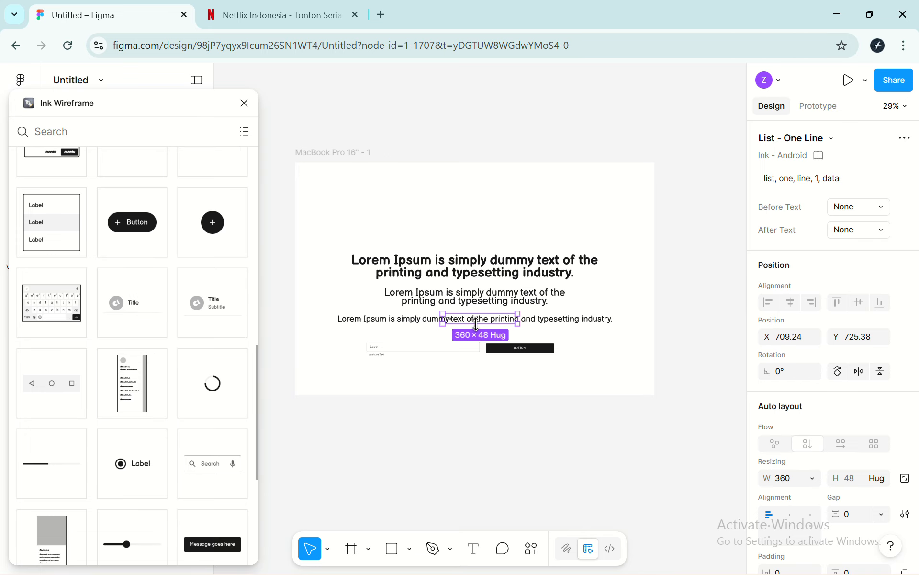
drag(476, 324, 425, 217)
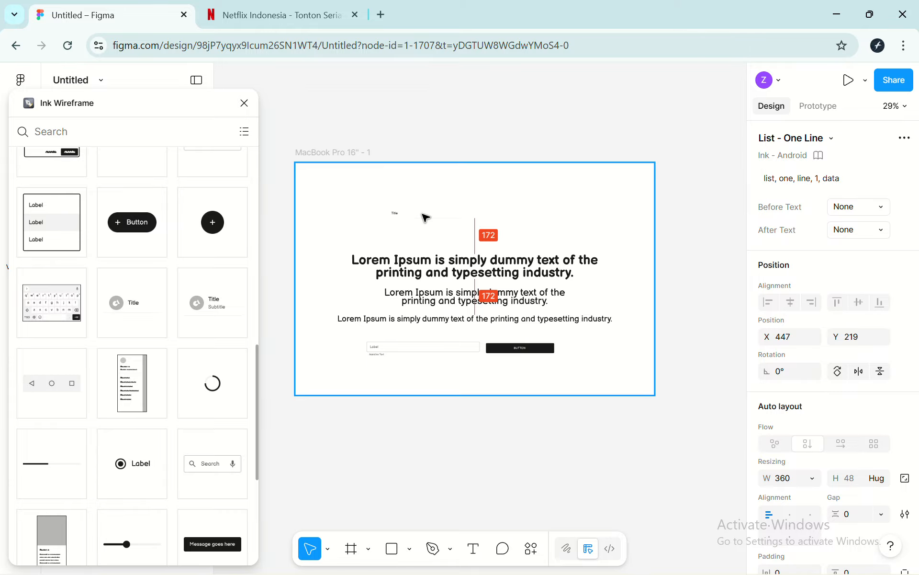
scroll(425, 217, up, 1)
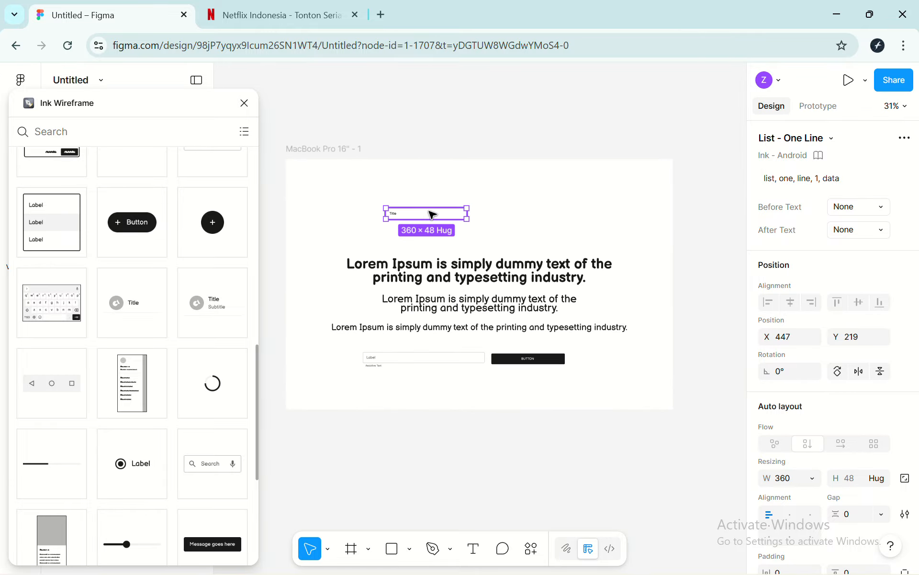
drag(432, 214, 358, 181)
Compare with the Netflix page, insert a Chips component and place it above the headline at about X 864, Y 361
click(265, 11)
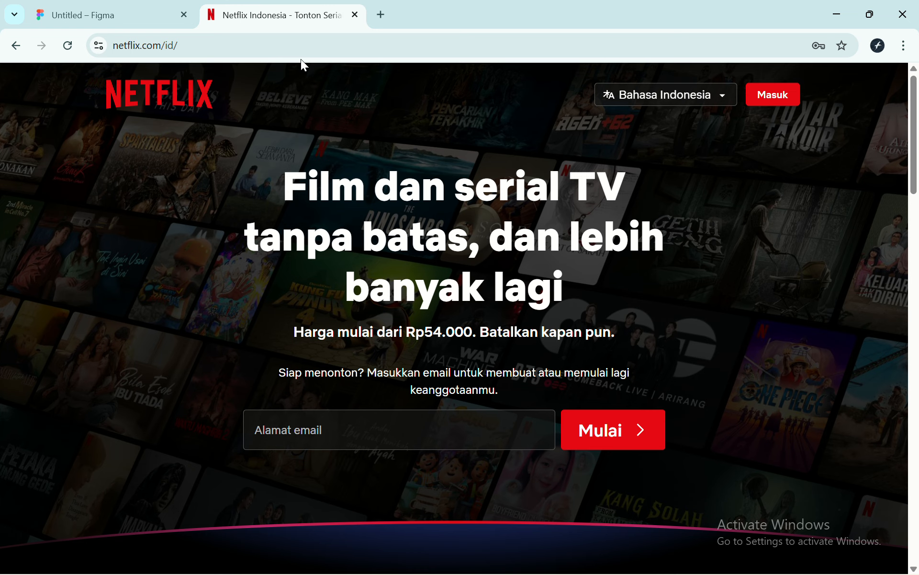
click(121, 6)
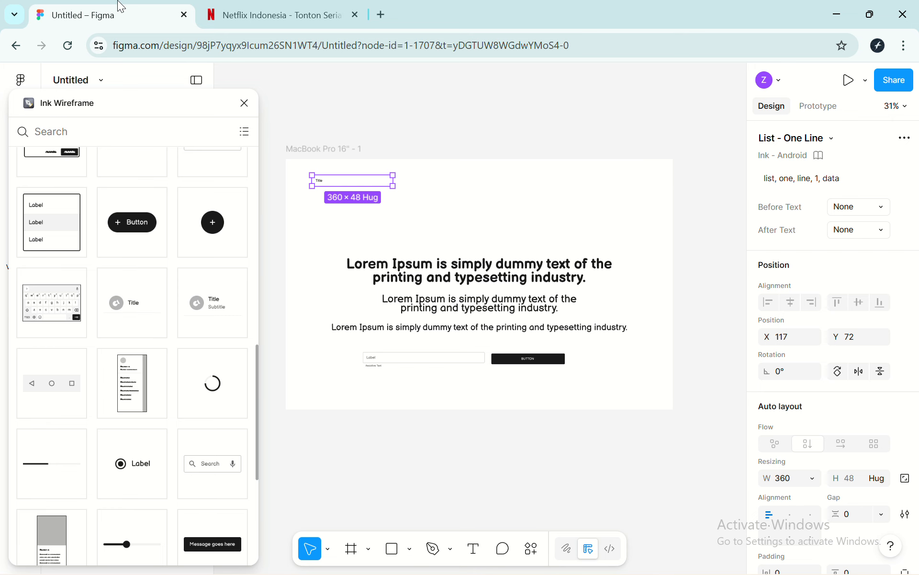
scroll(152, 315, up, 1)
scroll(152, 315, up, 5)
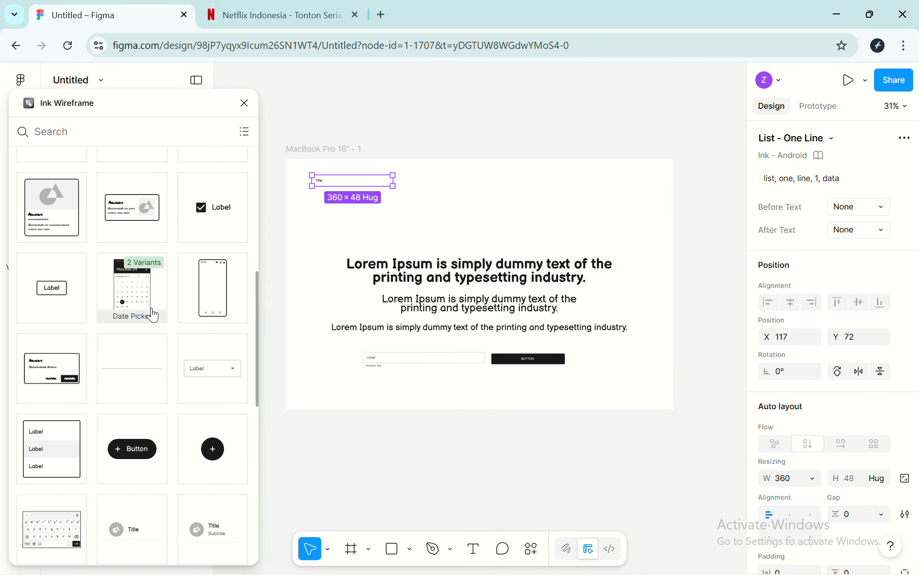
click(60, 344)
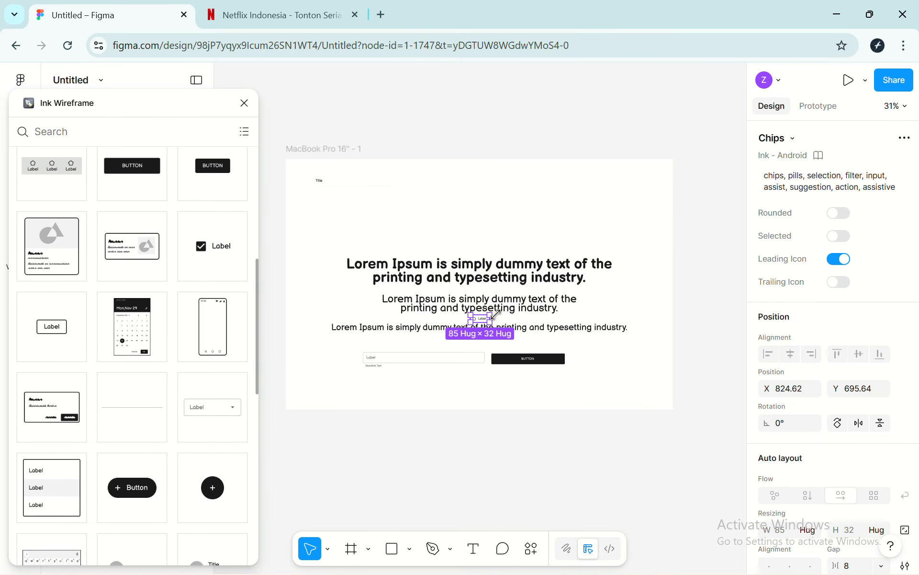
drag(483, 325, 487, 247)
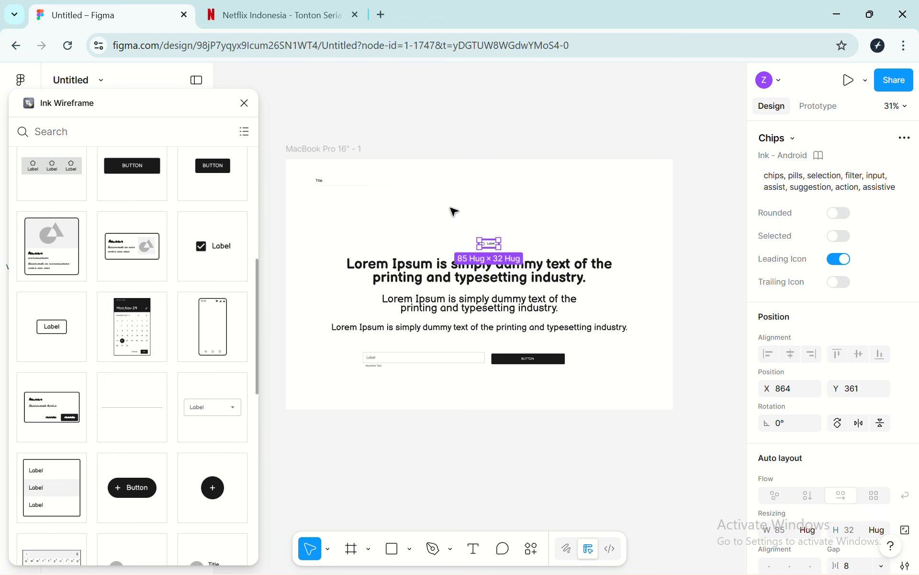
Close the Figma tab and reopen the Untitled wireframe file through figma.com in a new tab
click(247, 14)
click(183, 15)
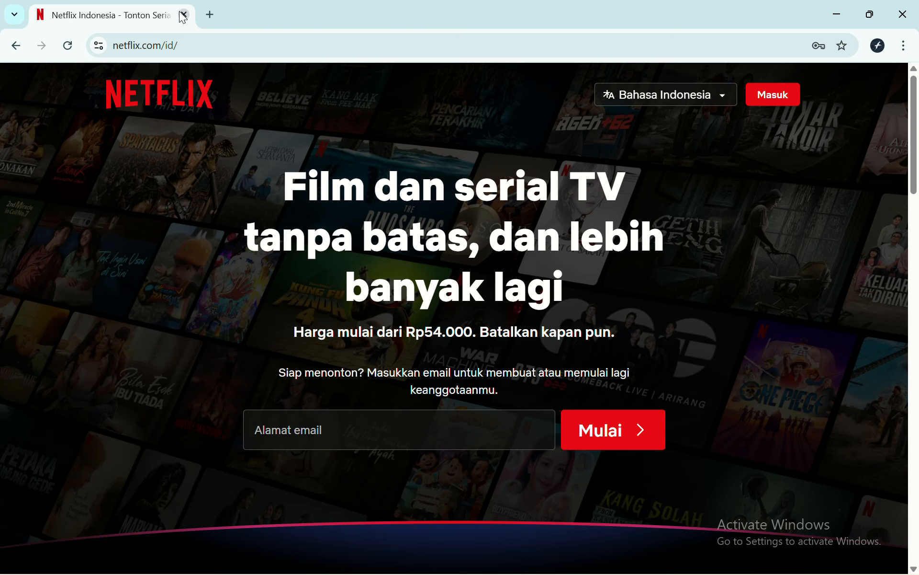
click(209, 15)
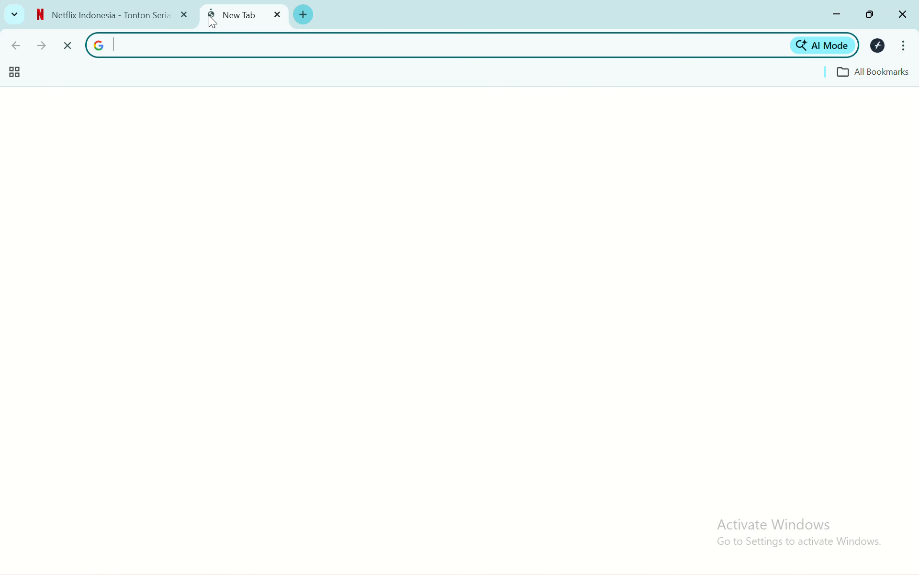
text(figma.com)
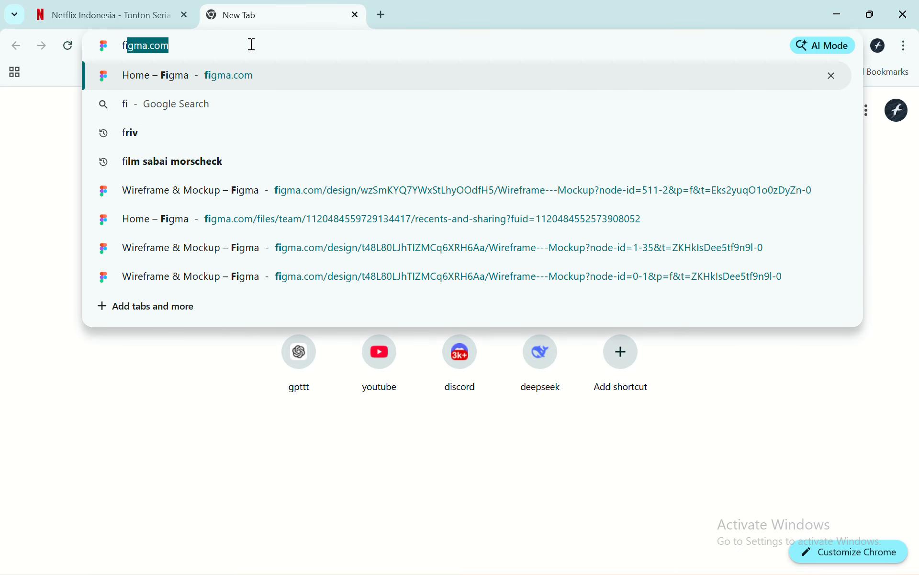
key(Return)
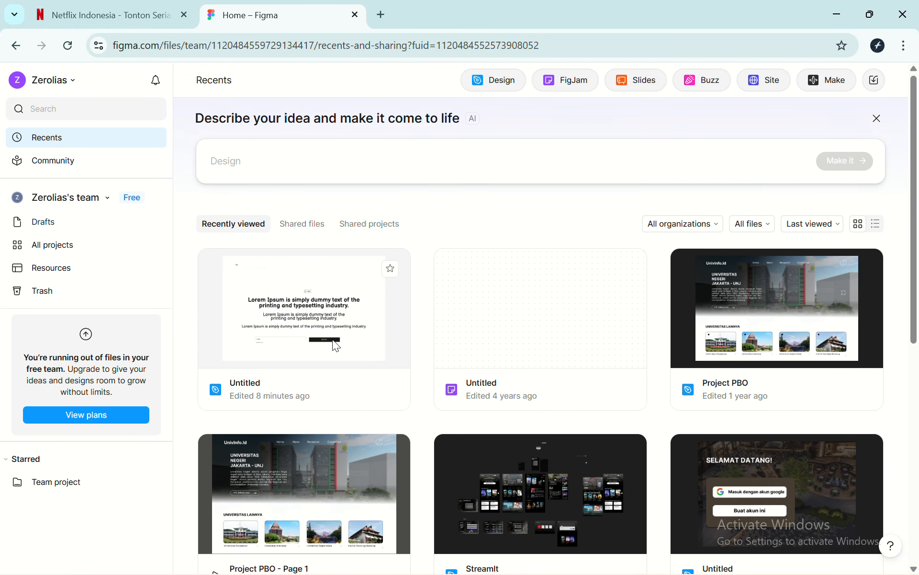
double_click(336, 345)
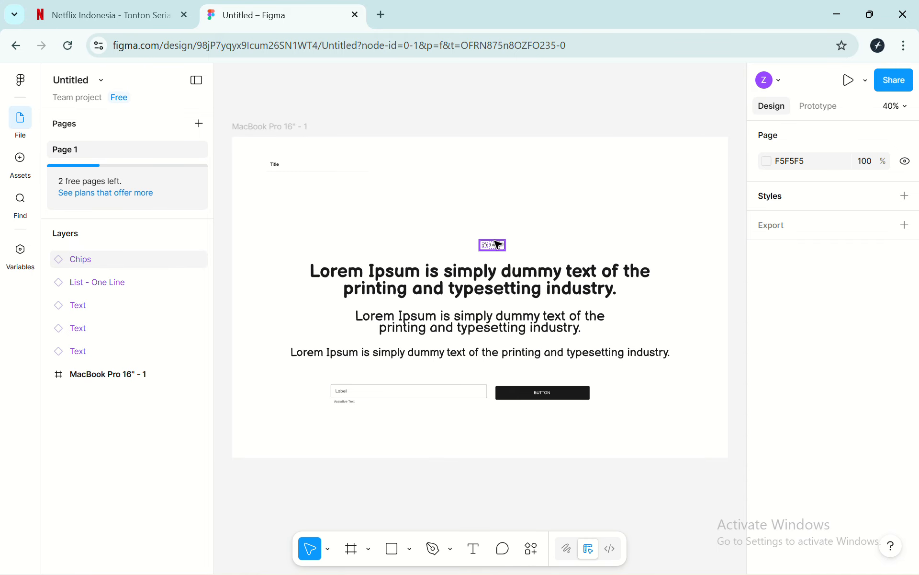
Relaunch the Ink Wireframe plugin and insert the Snackbar component with the text "Message goes here" into the frame
click(19, 80)
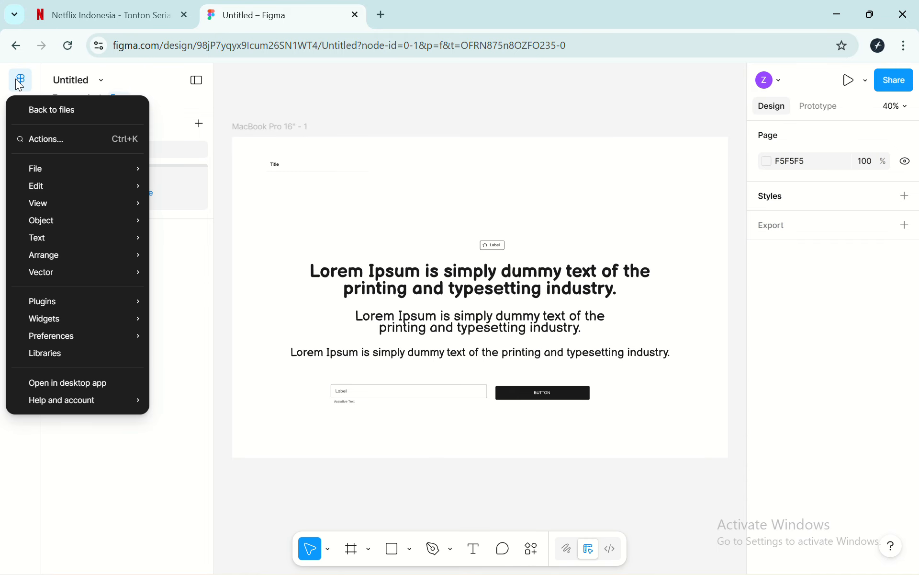
mouse_move(100, 300)
click(182, 312)
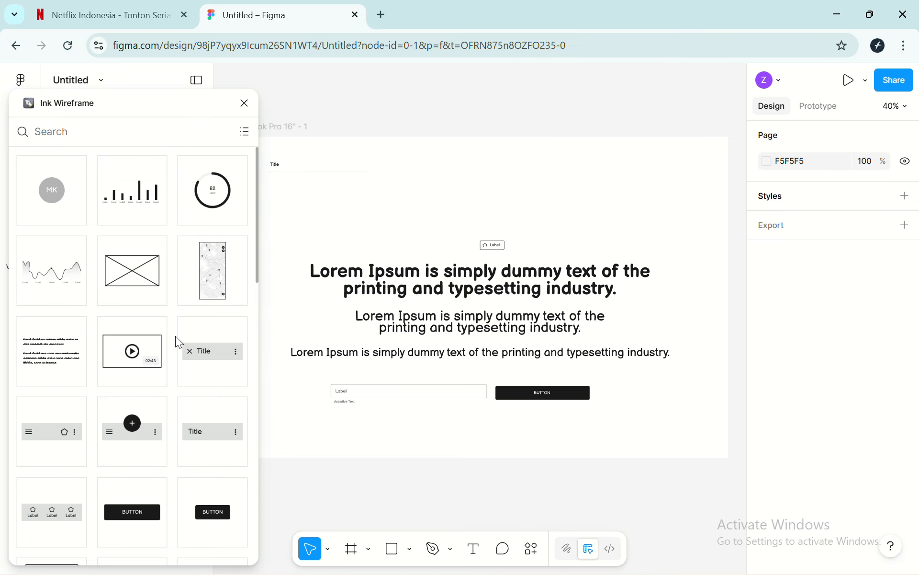
scroll(175, 335, down, 3)
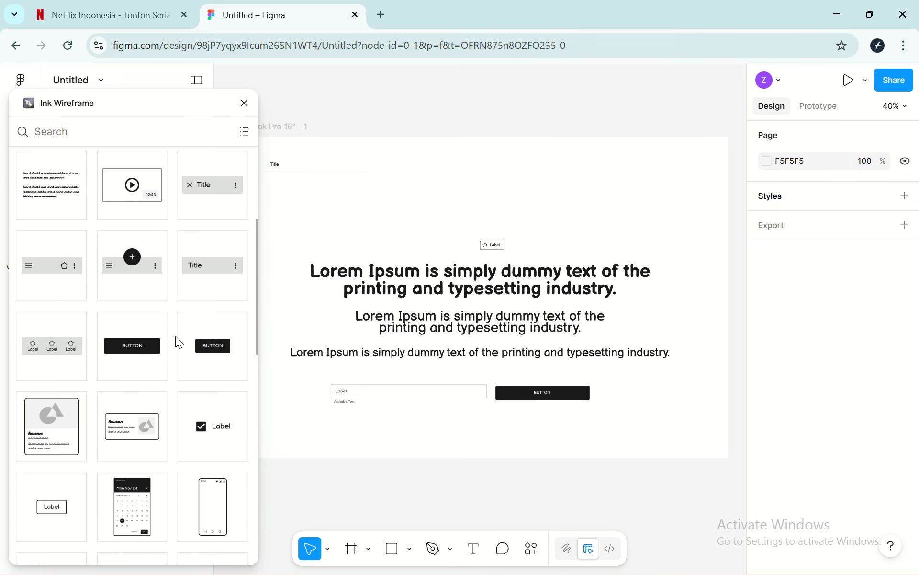
scroll(175, 335, up, 1)
scroll(176, 335, down, 4)
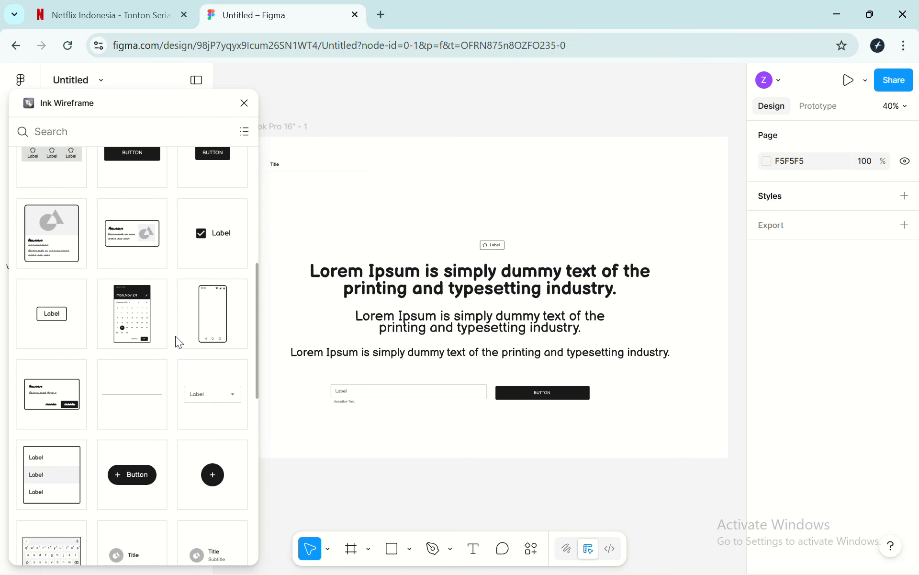
scroll(176, 339, down, 2)
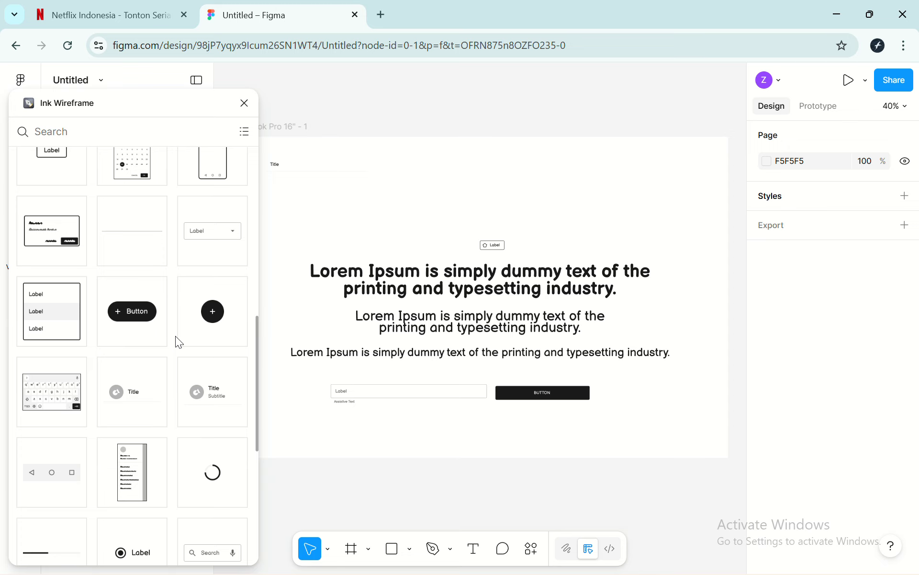
scroll(176, 339, down, 5)
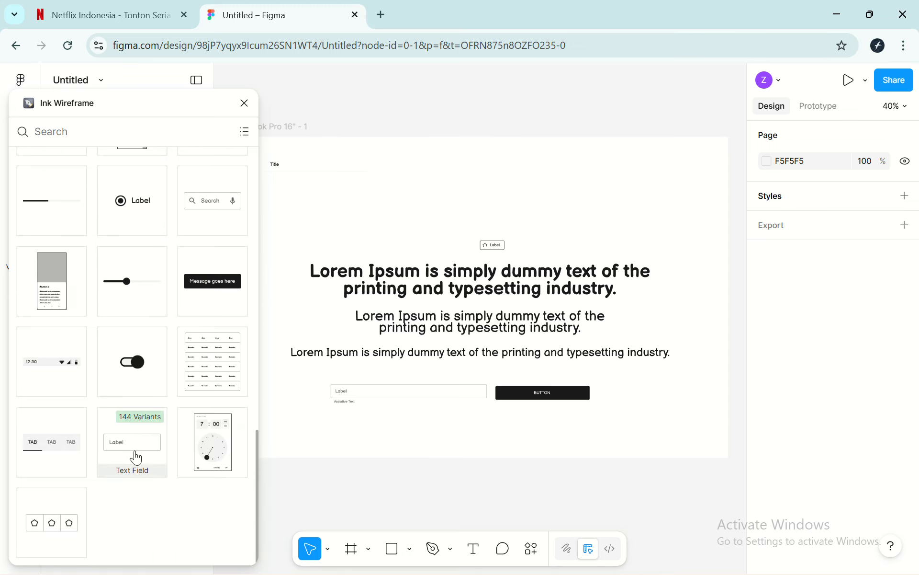
click(223, 285)
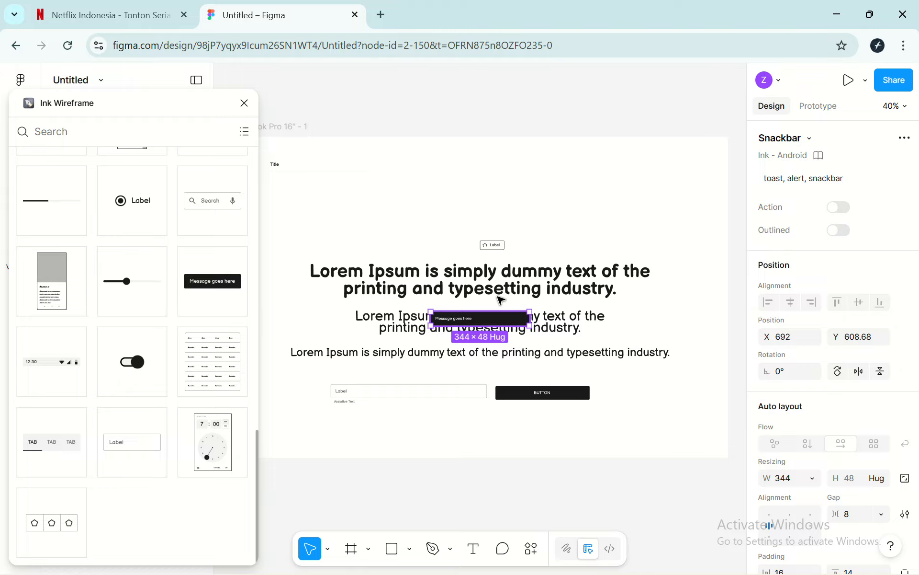
Delete the Snackbar and move the Chips component into the header row at about X 1302, Y 80
key(Delete)
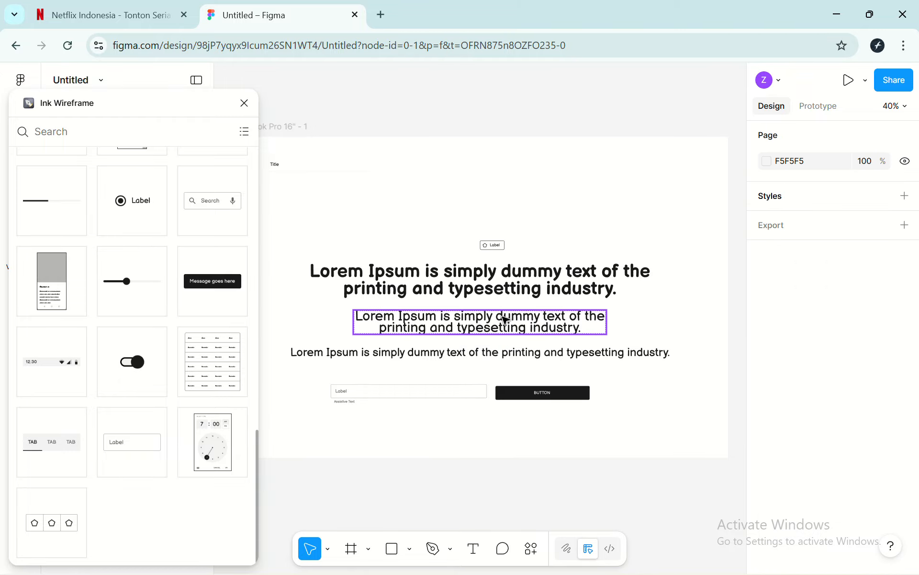
click(498, 249)
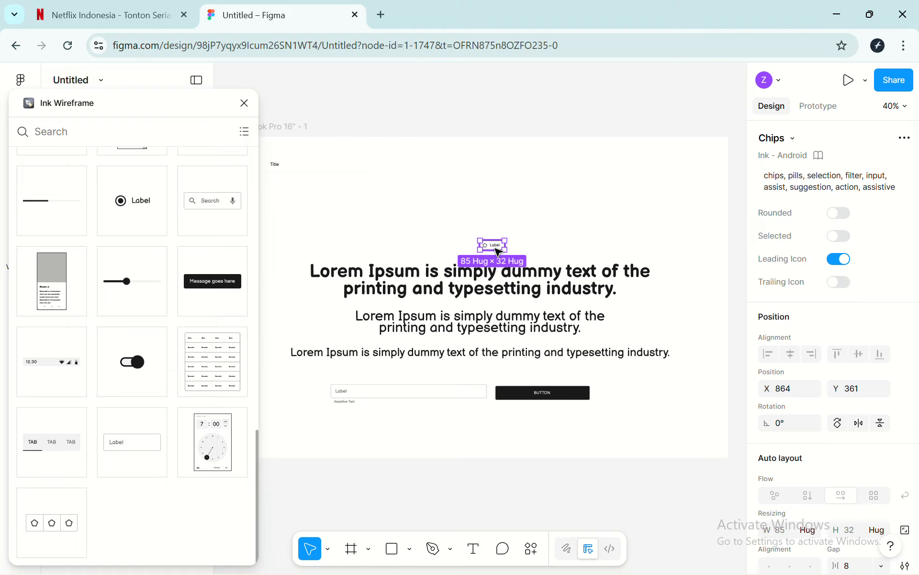
drag(498, 250, 626, 171)
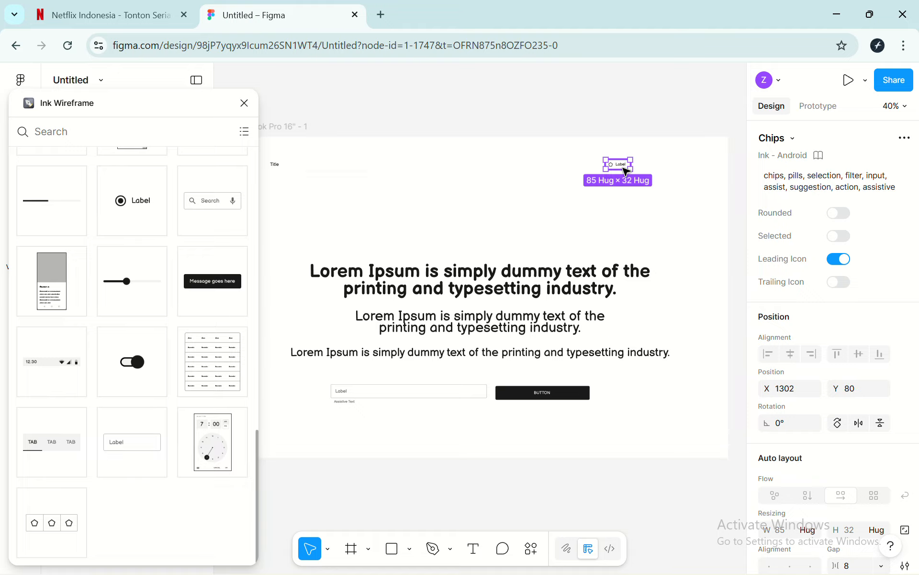
Insert a Button - Small component from Ink Wireframe and place it beside the header chip at about X 1415, Y 80
scroll(178, 207, up, 5)
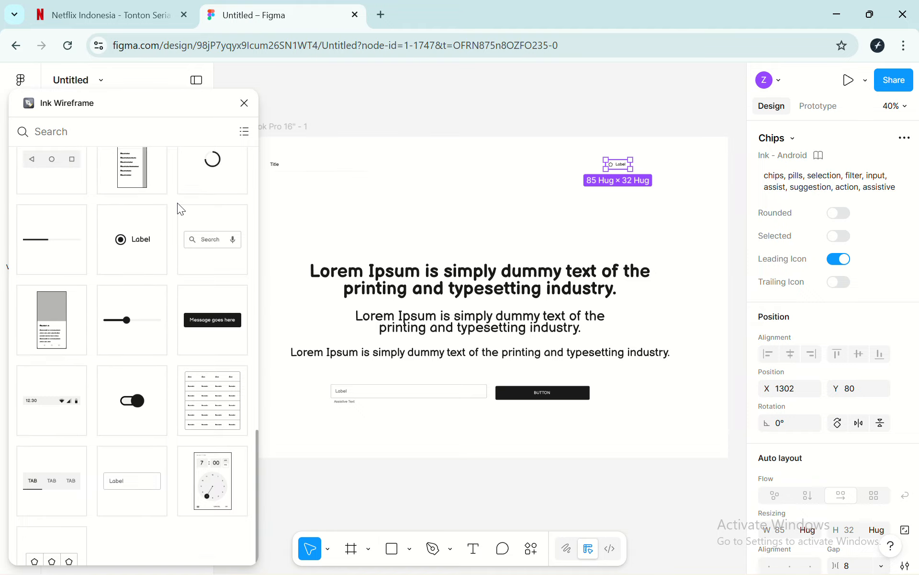
scroll(200, 245, up, 10)
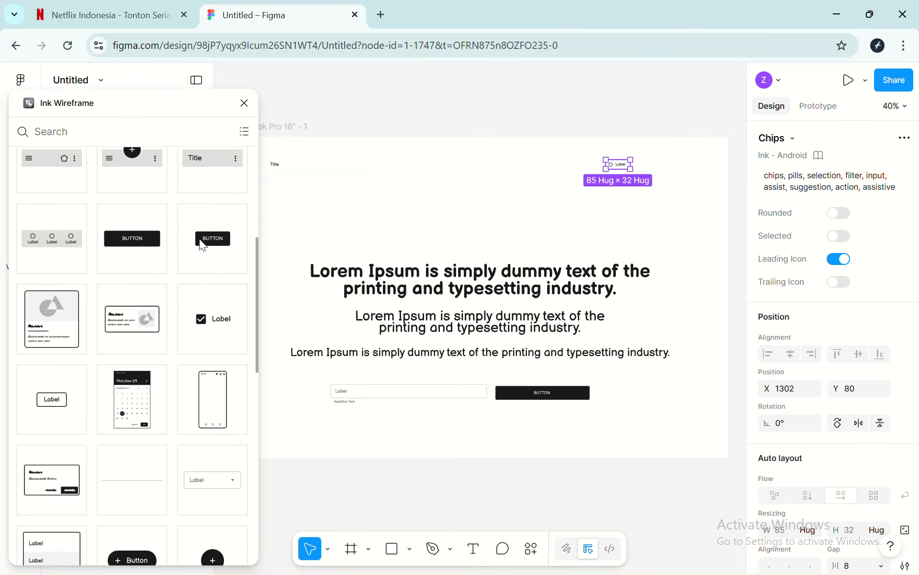
click(206, 271)
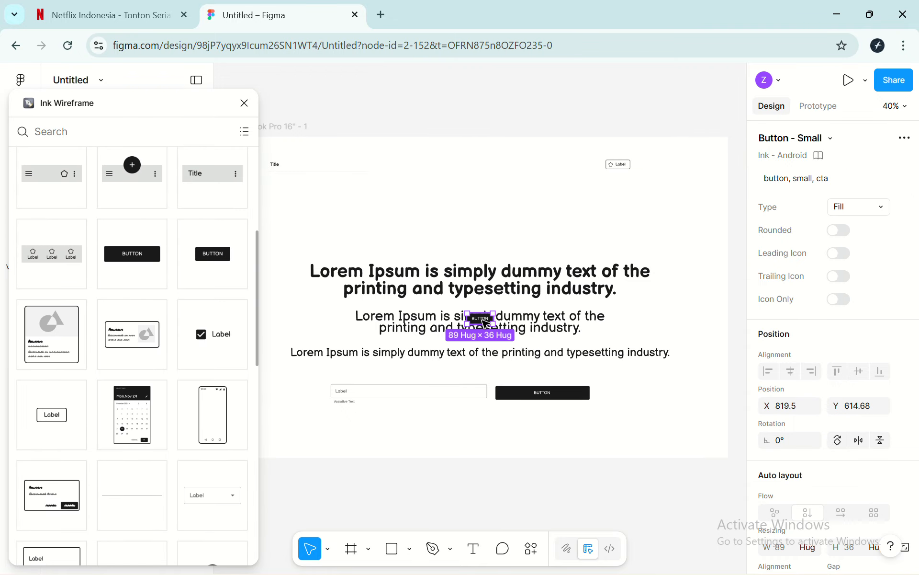
drag(482, 319, 656, 170)
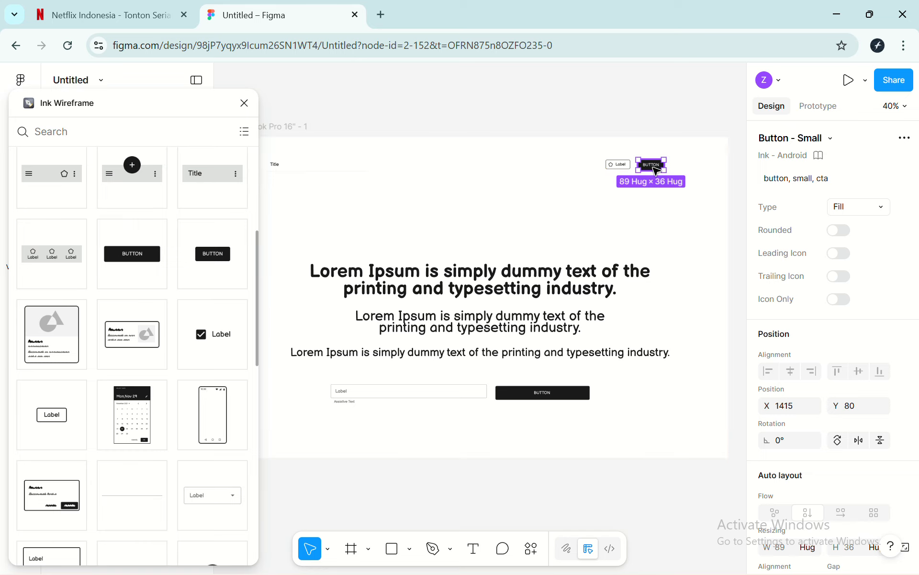
click(498, 228)
Try an Ink Wireframe Image placeholder above the headline, then delete it
scroll(498, 228, down, 2)
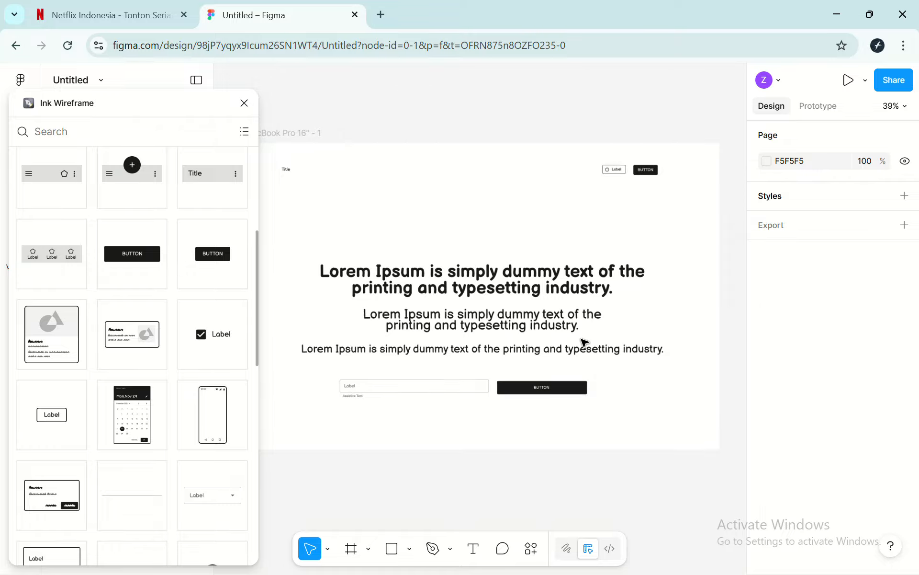
scroll(584, 341, down, 3)
scroll(584, 341, up, 2)
scroll(124, 275, up, 2)
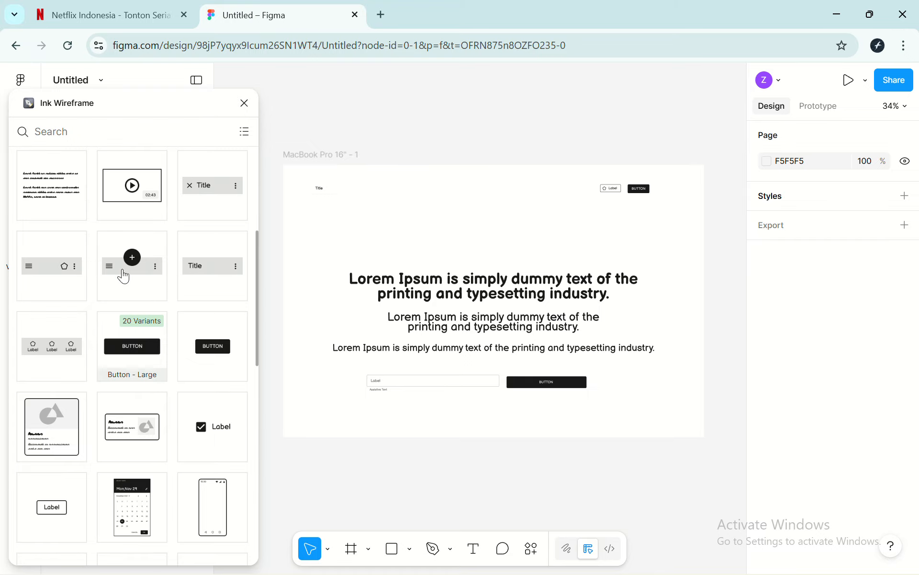
scroll(124, 275, up, 3)
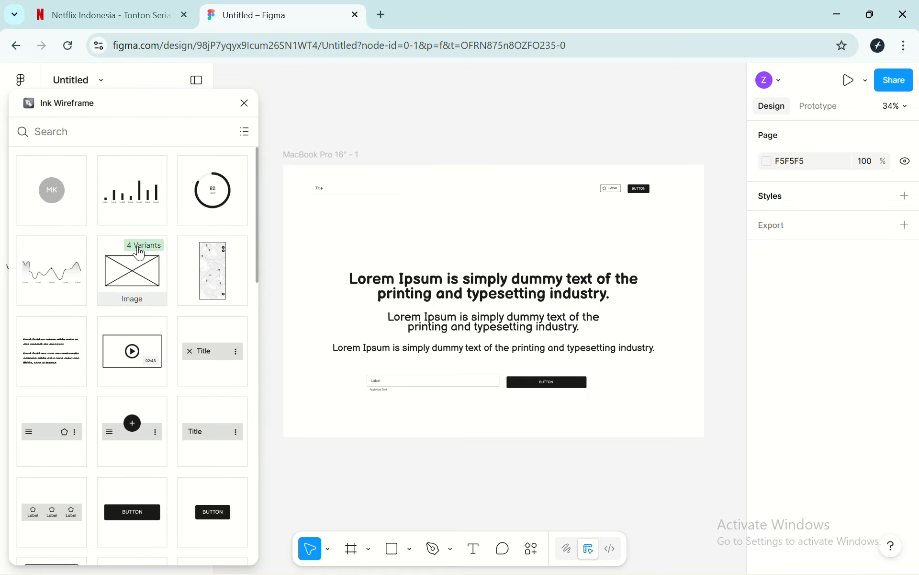
click(147, 268)
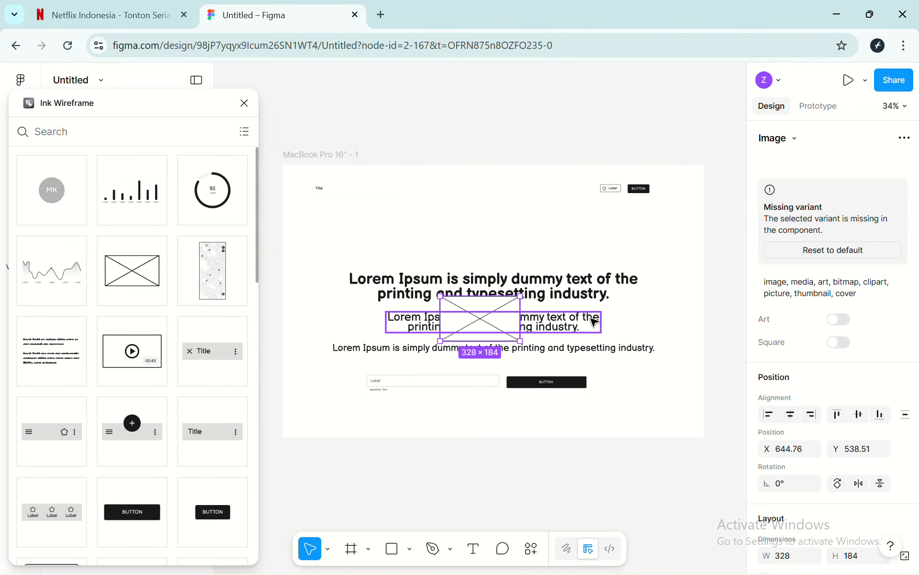
drag(485, 323, 516, 244)
click(597, 247)
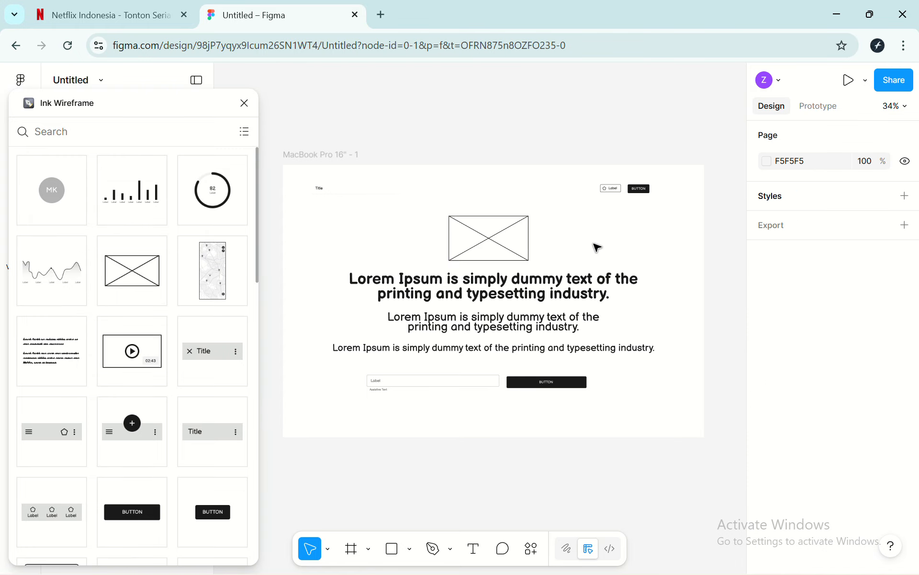
click(516, 234)
key(Delete)
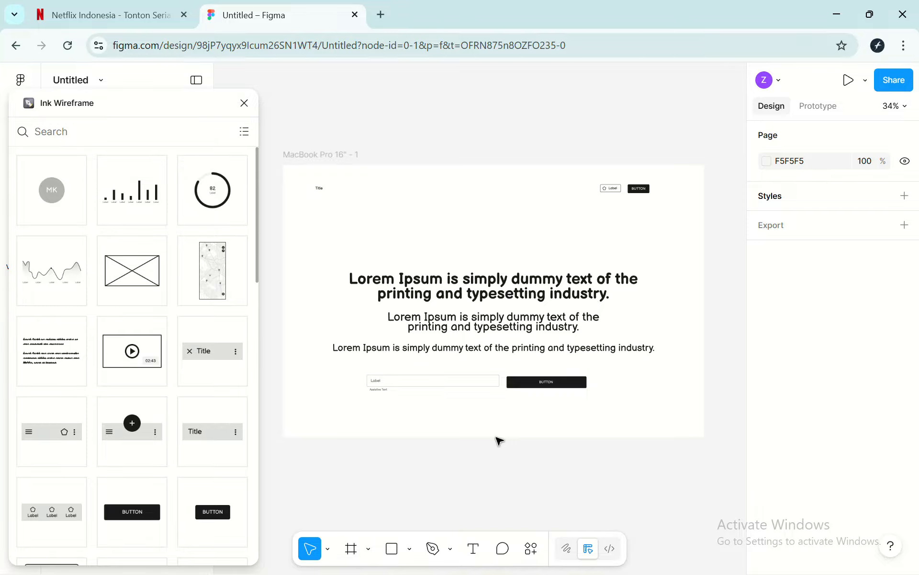
Close the Ink Wireframe plugin and nest the small button, chip, list and three text layers inside the MacBook Pro 16" - 1 frame
scroll(474, 433, down, 3)
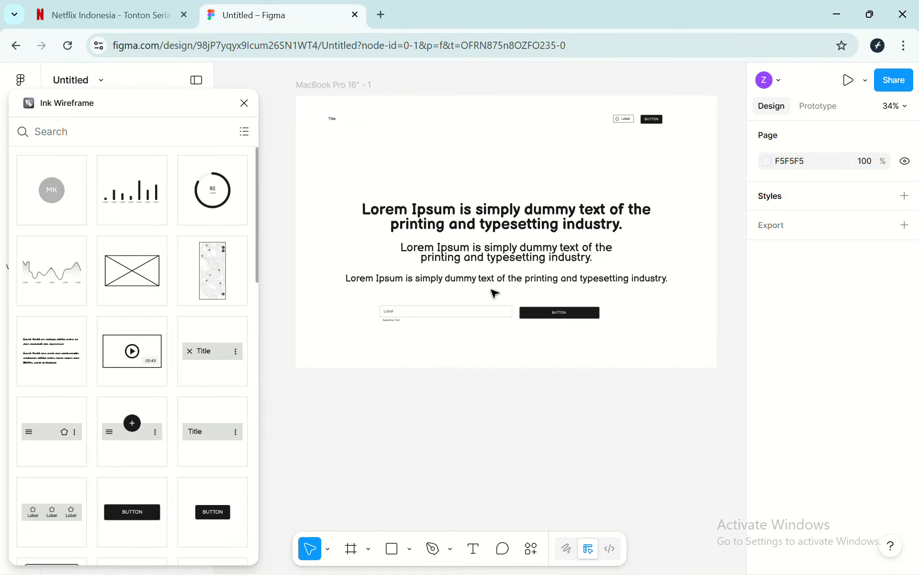
click(244, 103)
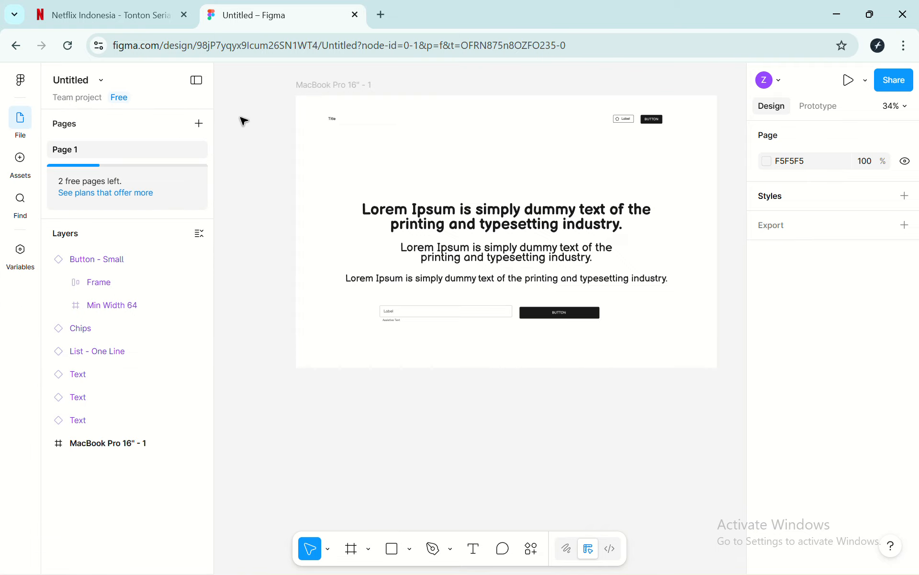
click(82, 446)
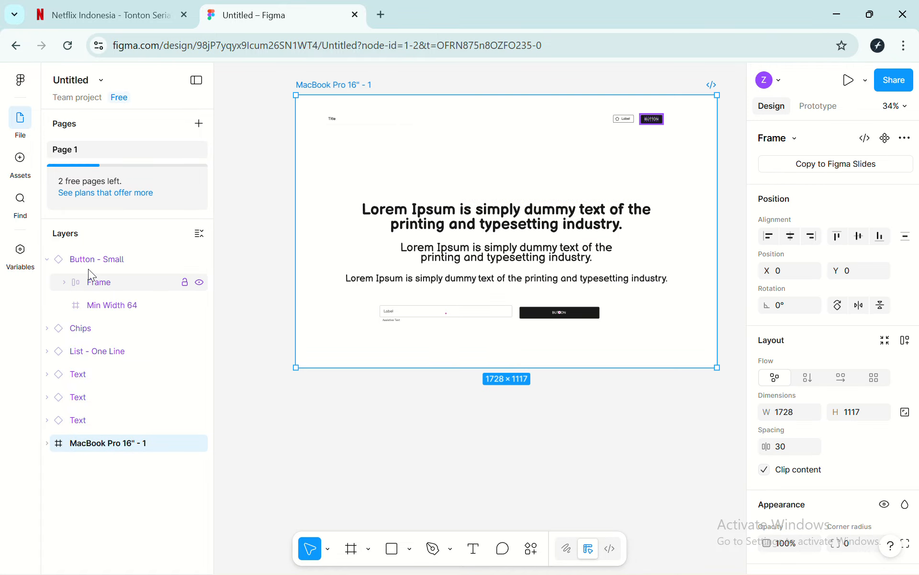
click(46, 254)
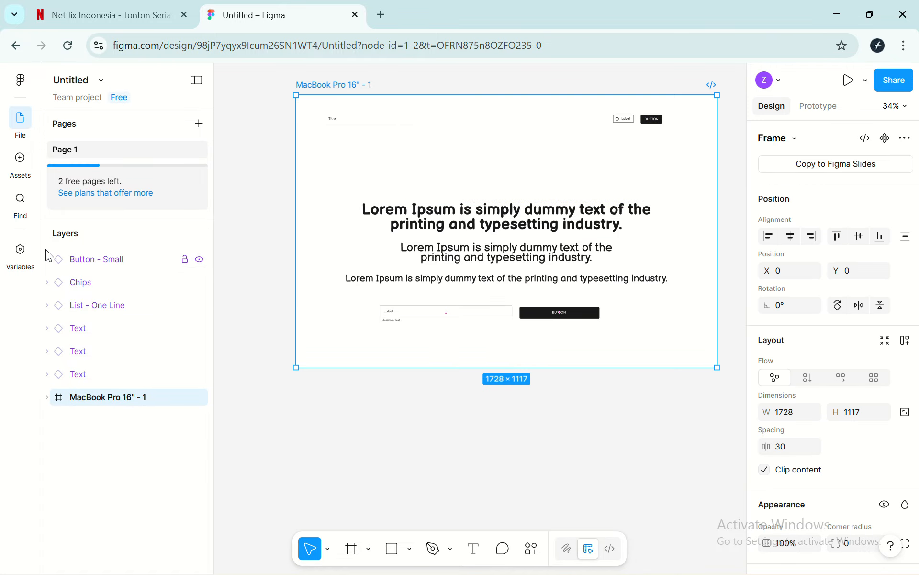
click(98, 259)
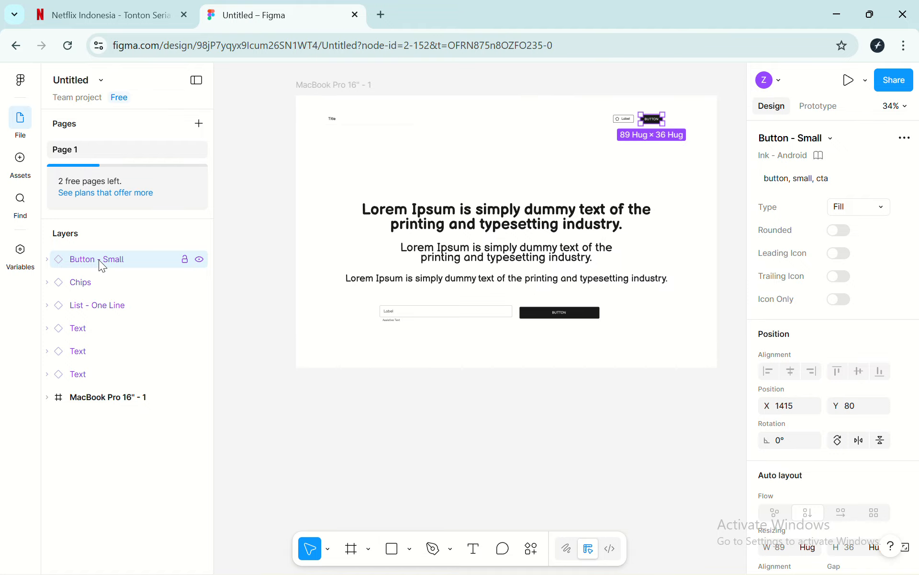
shift+click(113, 374)
drag(127, 350, 119, 398)
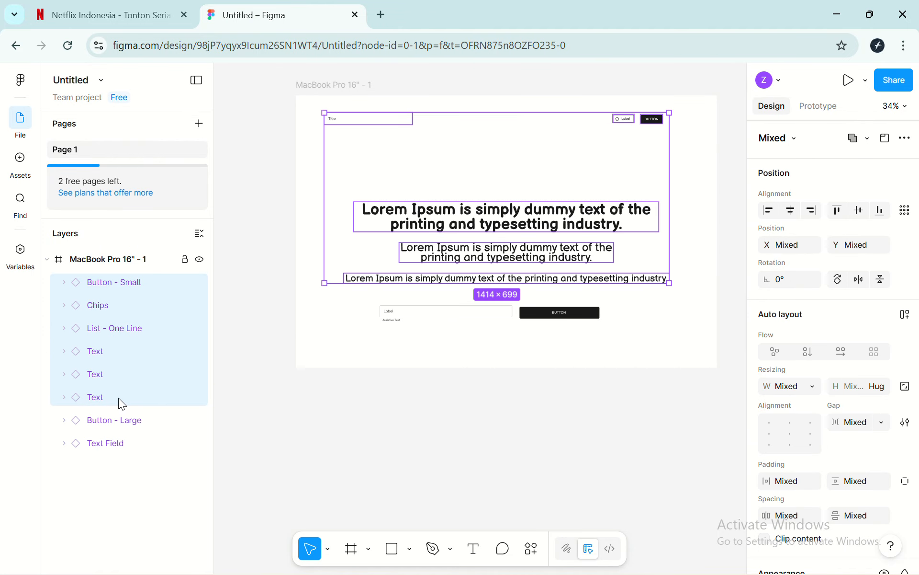
click(91, 259)
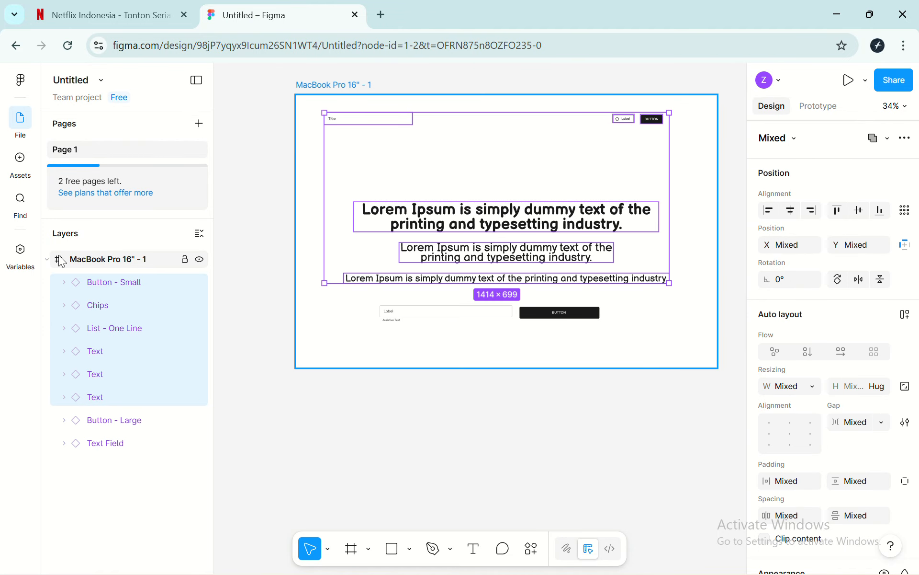
click(122, 305)
click(121, 328)
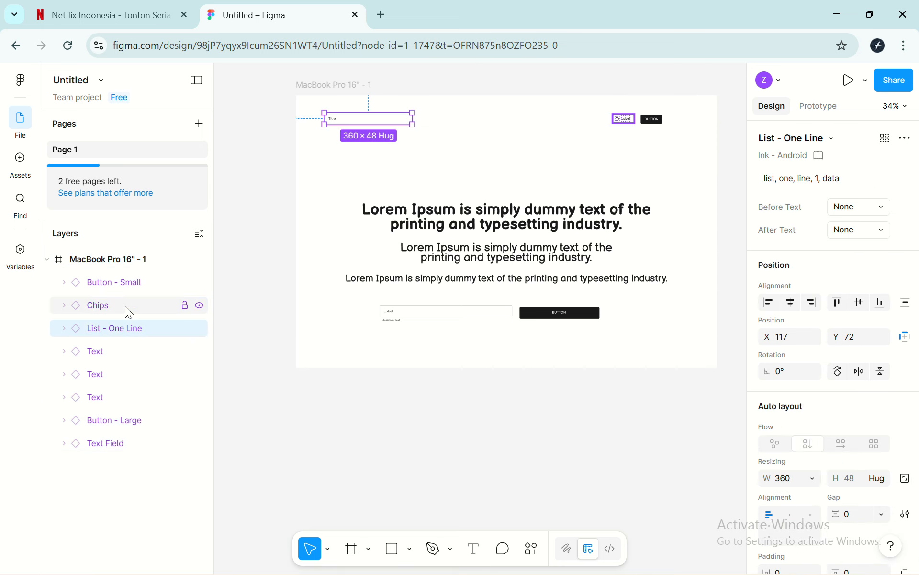
click(126, 311)
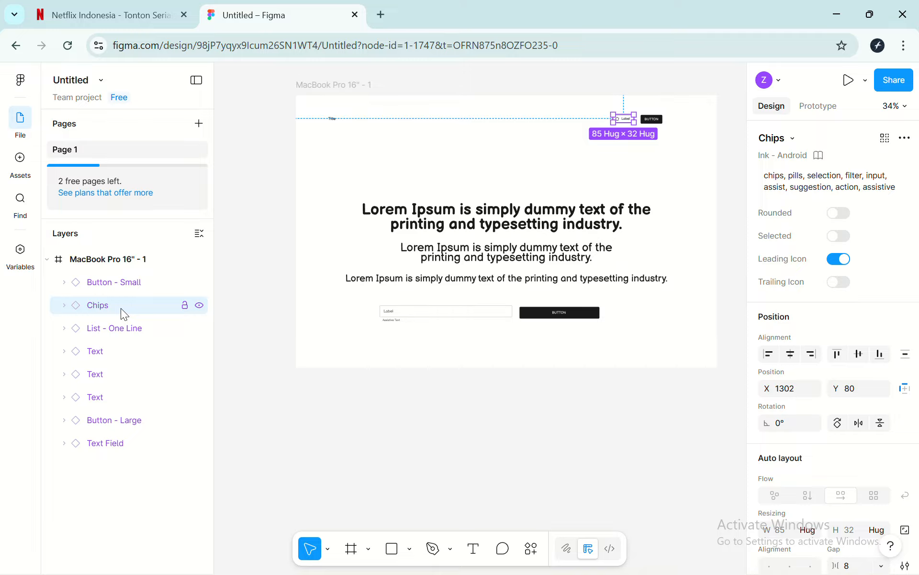
shift+click(127, 398)
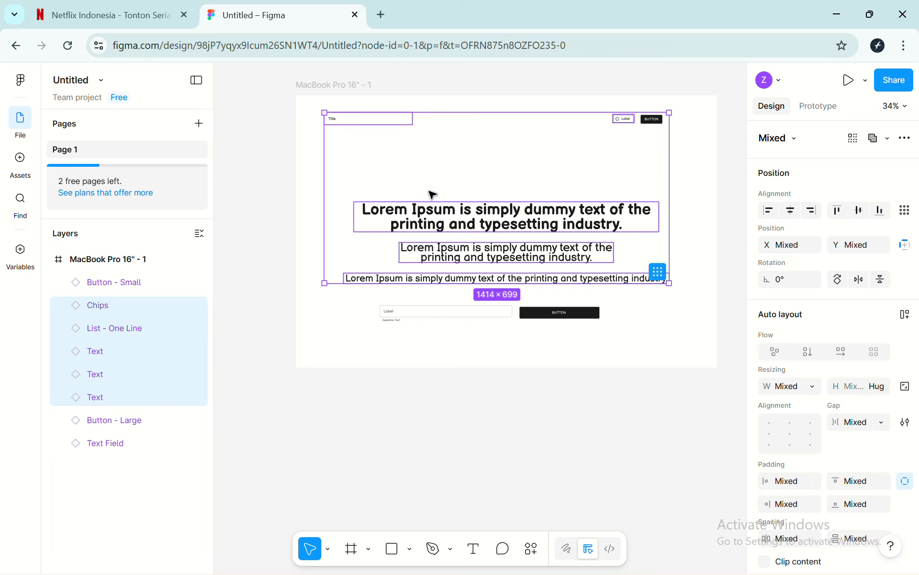
mouse_move(429, 191)
mouse_down()
mouse_move(477, 226)
mouse_move(421, 247)
mouse_move(461, 184)
mouse_move(431, 194)
mouse_up()
click(449, 347)
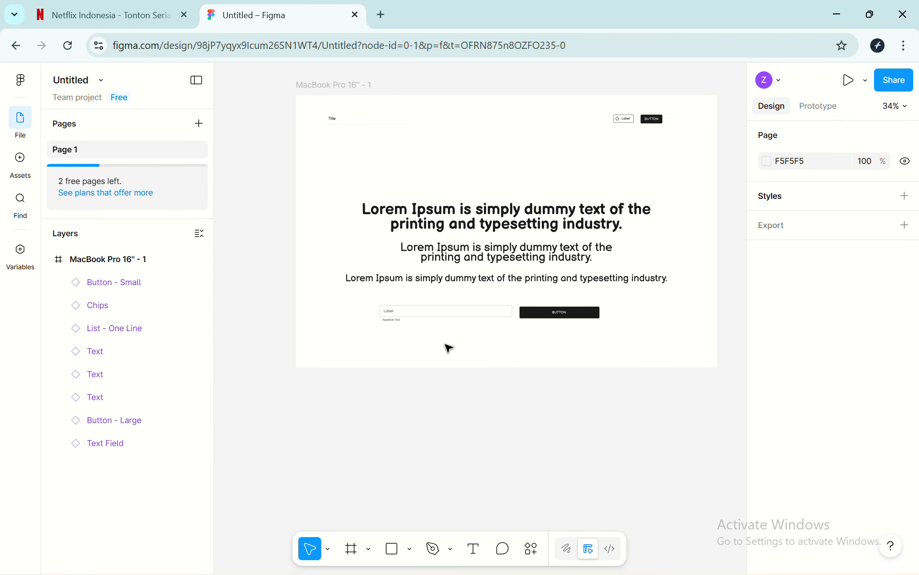
Duplicate the MacBook Pro 16" - 1 frame and place the copy directly below the original at X 0, Y 1198
click(154, 260)
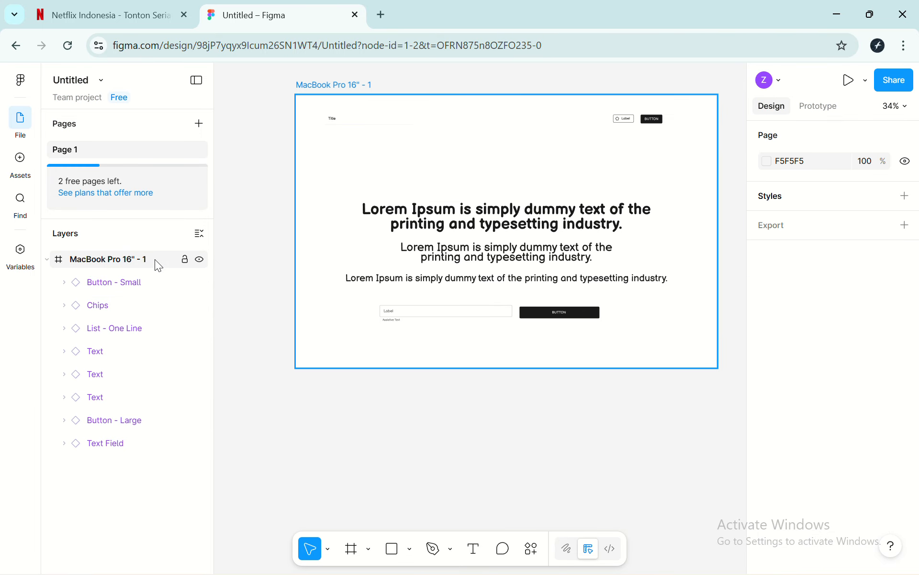
key(ctrl+d)
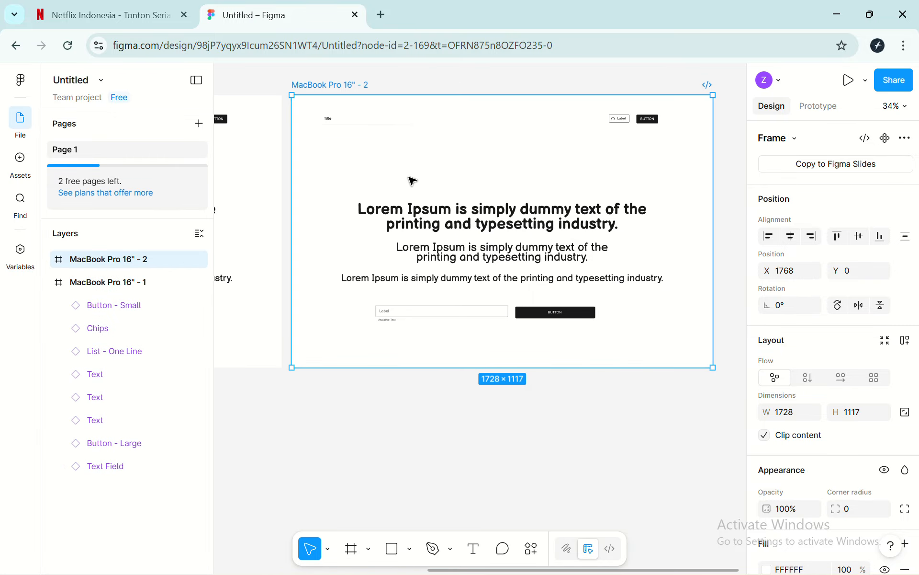
scroll(410, 220, down, 3)
scroll(411, 220, left, 4)
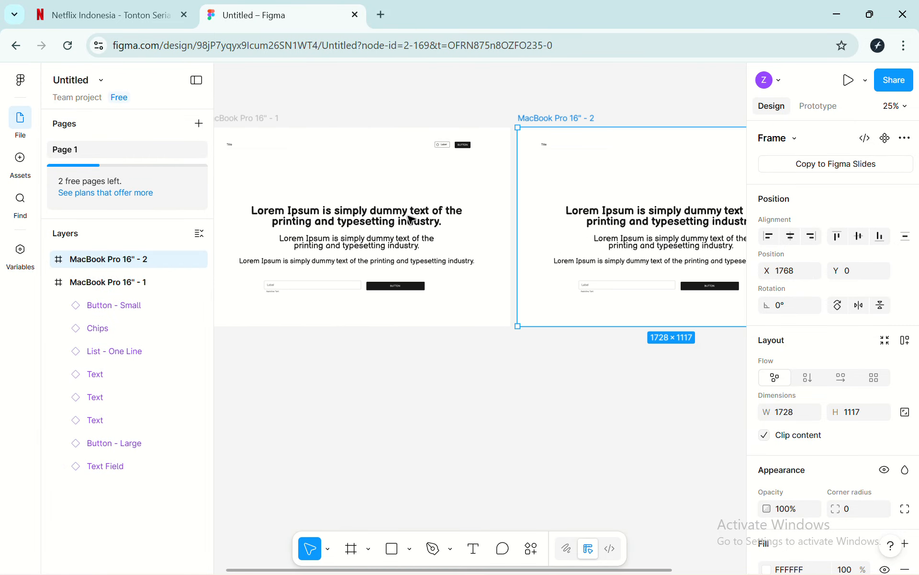
drag(541, 224, 312, 375)
scroll(335, 375, left, 2)
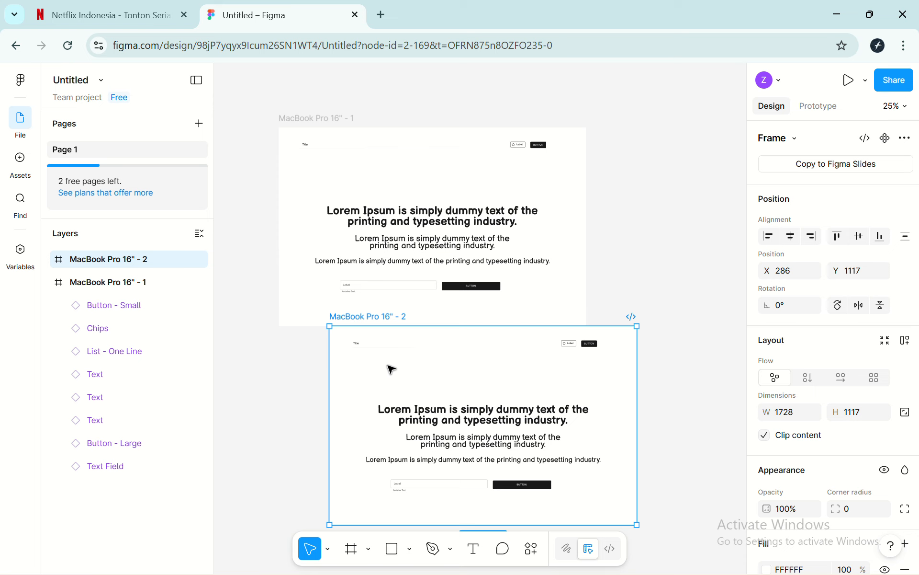
drag(392, 368, 341, 383)
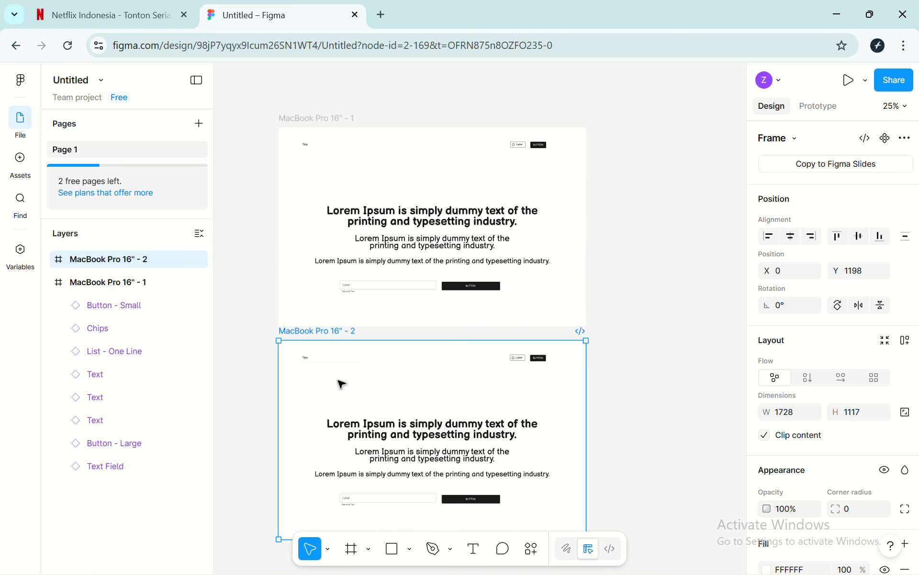
Select the headline in the duplicated frame, then switch to the Netflix page and examine its headline wording
scroll(455, 345, down, 3)
scroll(556, 308, up, 1)
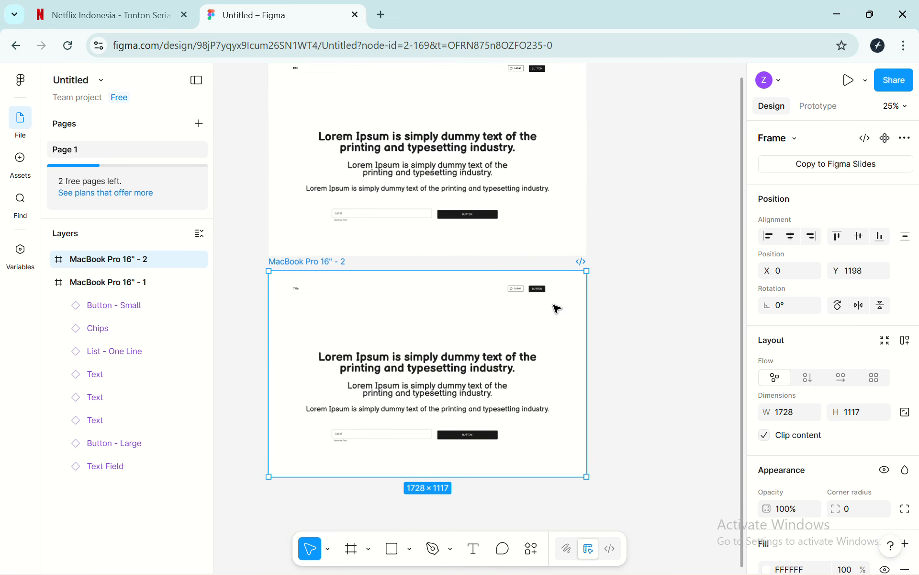
scroll(556, 308, up, 2)
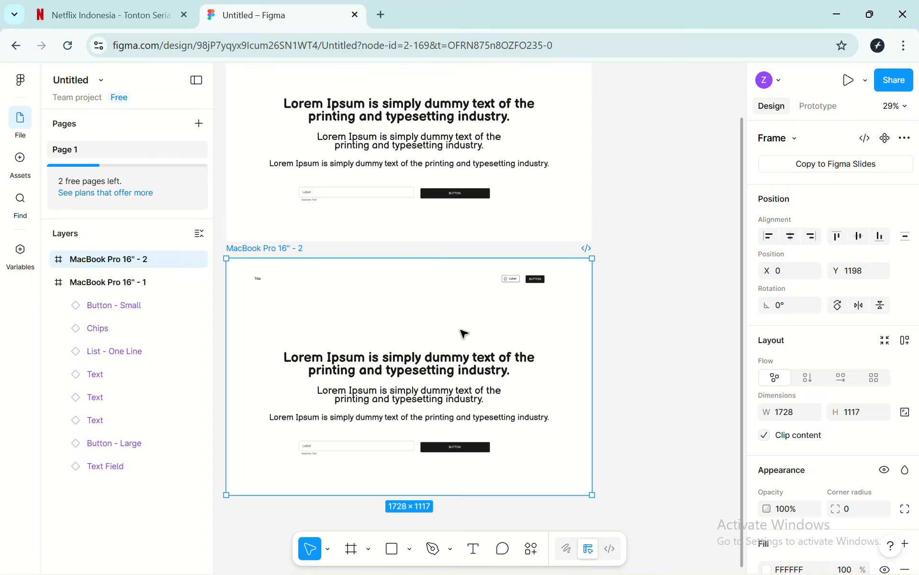
click(452, 369)
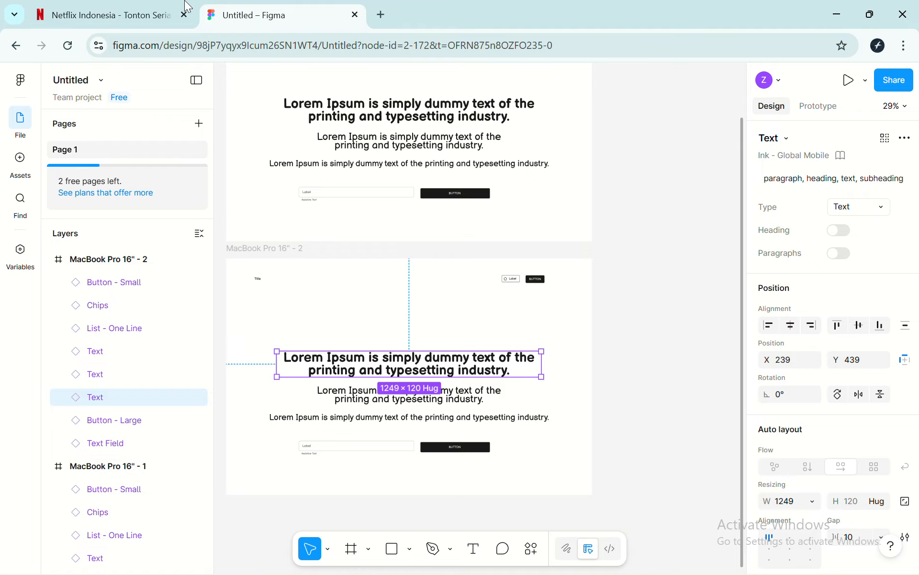
click(154, 7)
drag(154, 7, 277, 6)
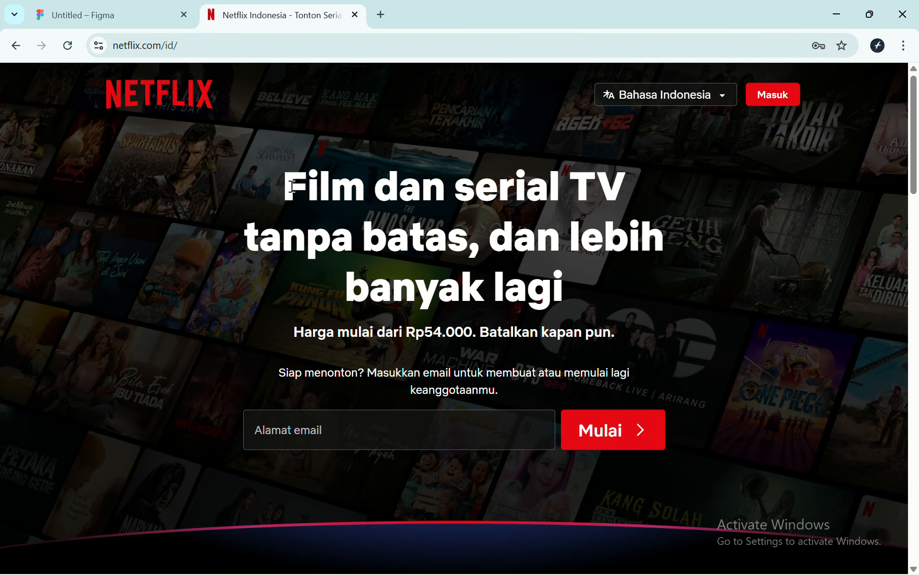
drag(292, 185, 540, 296)
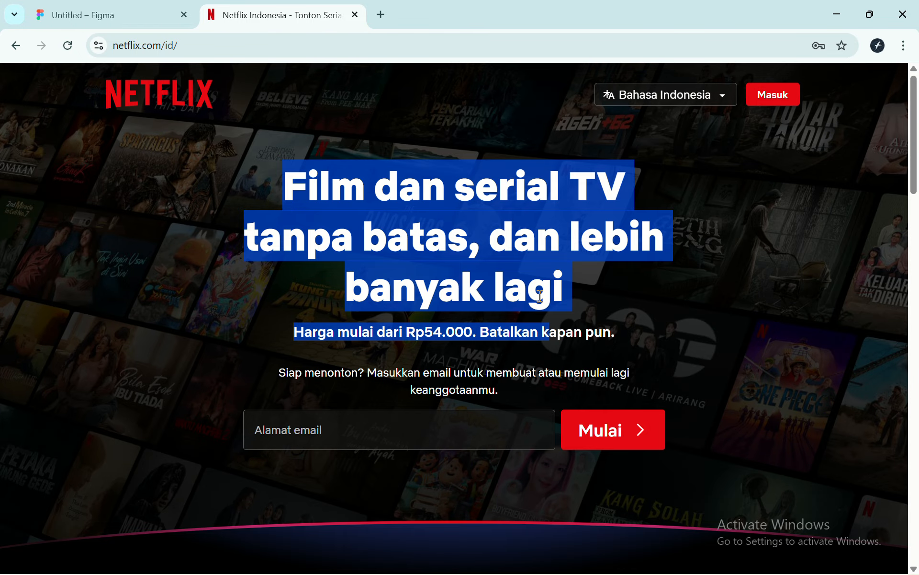
click(527, 246)
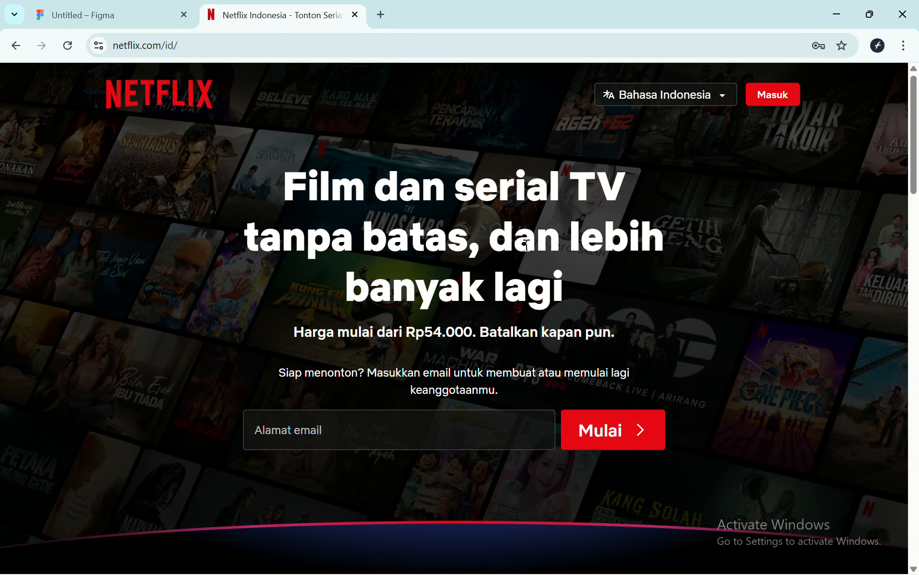
Return to Figma and replace the duplicated frame's headline with "Temukan pengalaman rasa roti terbaik Anda"
key(ctrl+Tab)
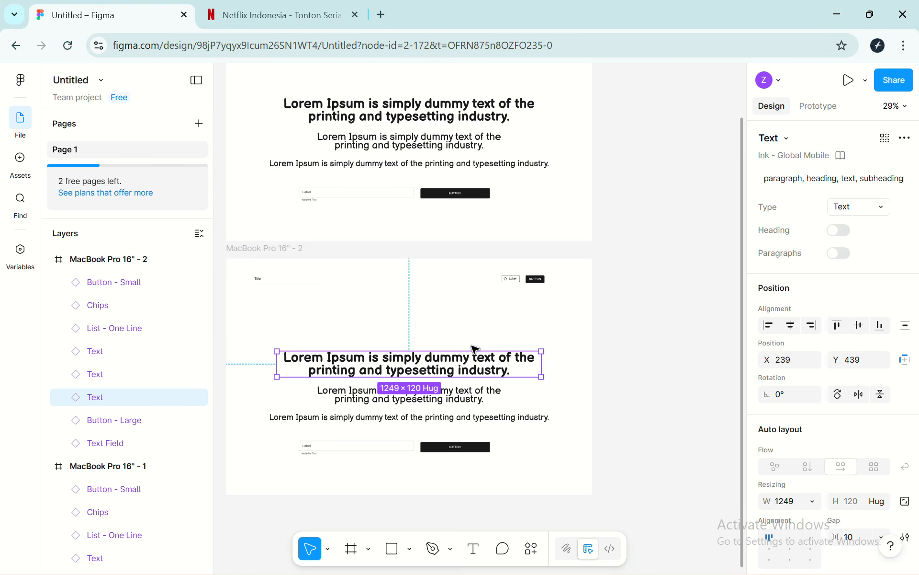
double_click(469, 361)
key(Caps_Lock)
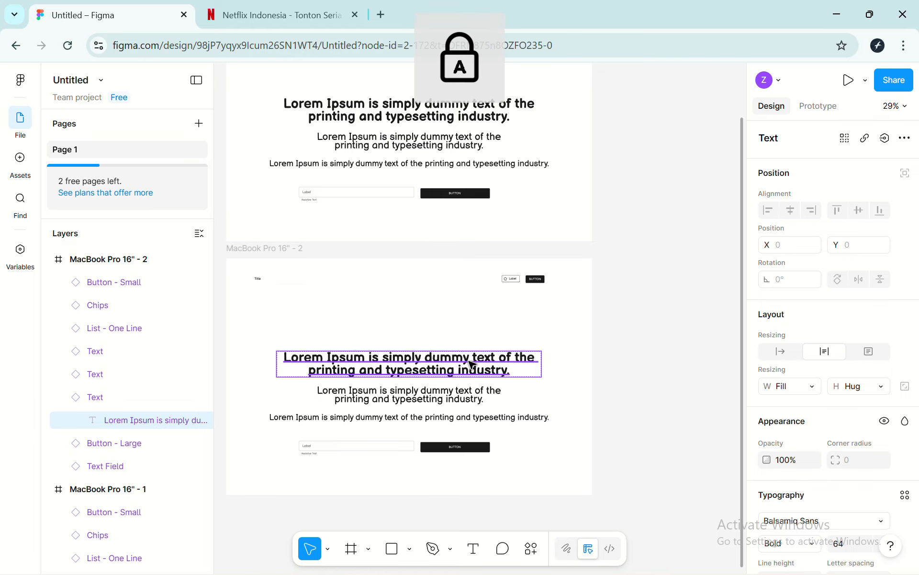
double_click(469, 361)
text(T)
key(Caps_Lock)
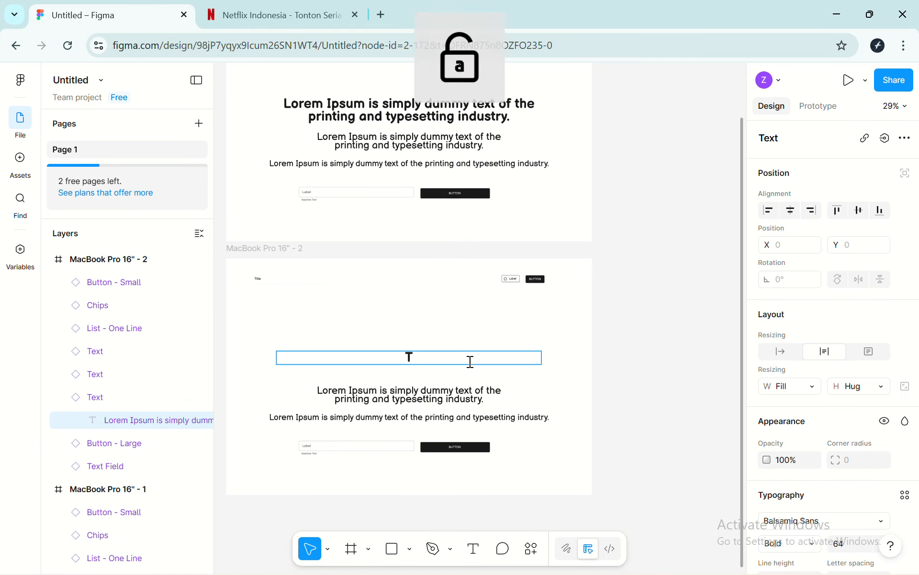
text(emukan )
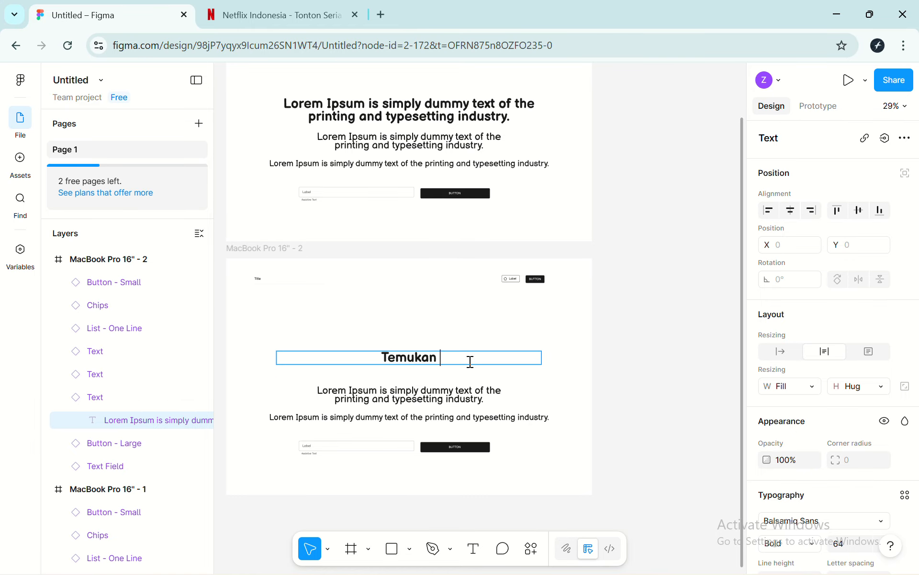
text(pengalaman )
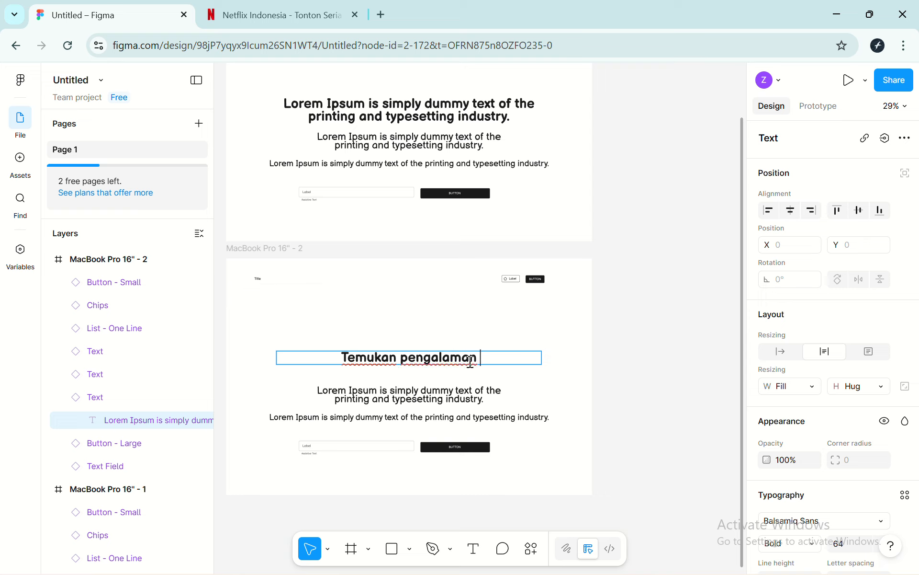
text(rasa roti terbaik)
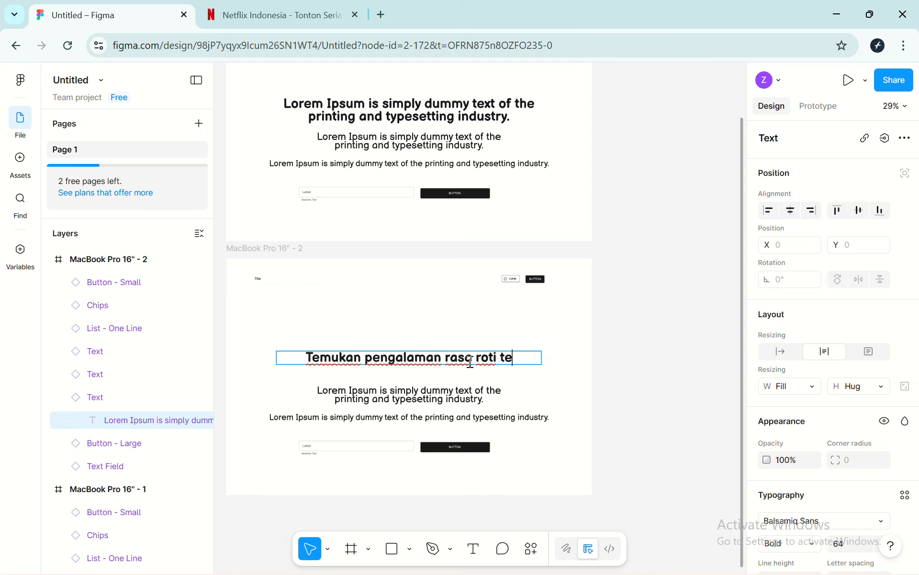
key(Caps_Lock)
text(A)
key(Caps_Lock)
text(nda)
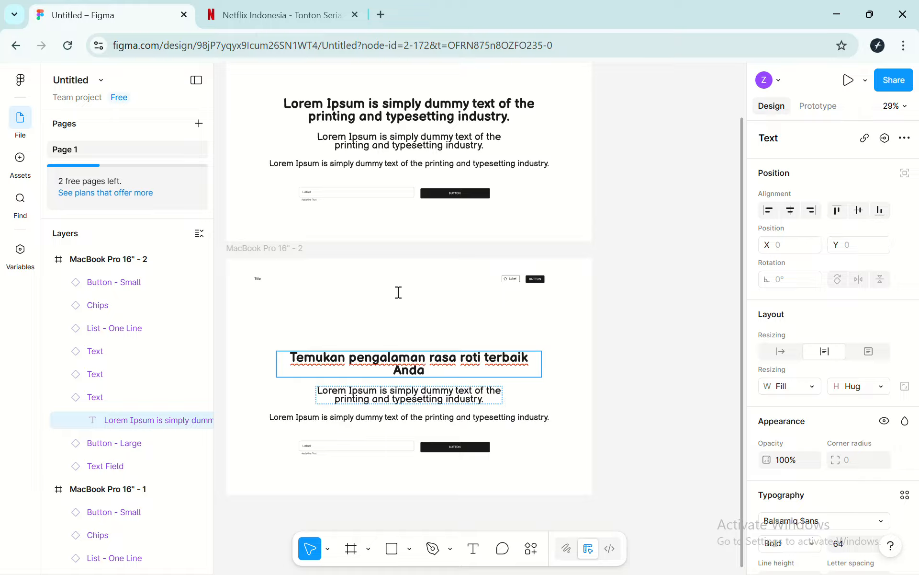
Copy the line "Harga mulai dari Rp54.000. Batalkan kapan pun." from the Netflix page into the duplicated frame's subheading
click(290, 14)
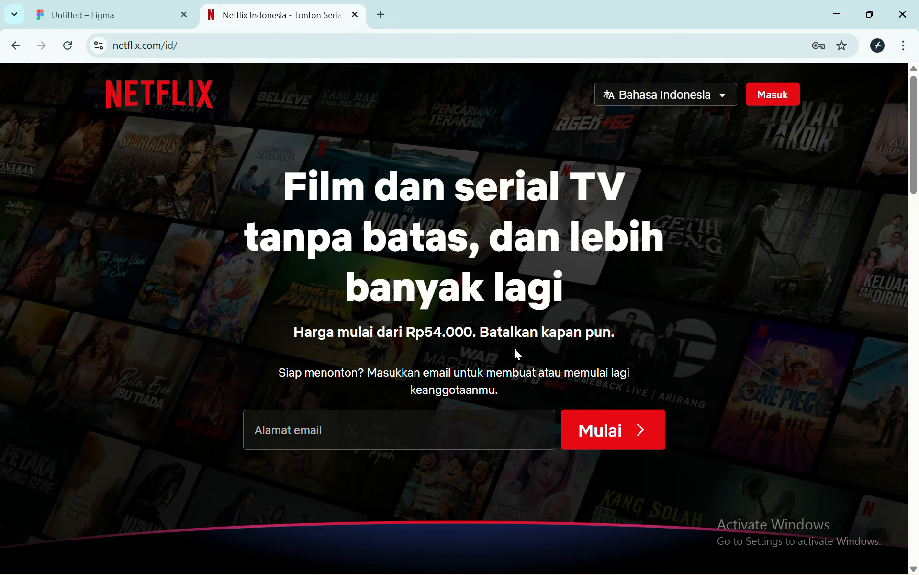
drag(296, 332, 618, 338)
key(ctrl+c)
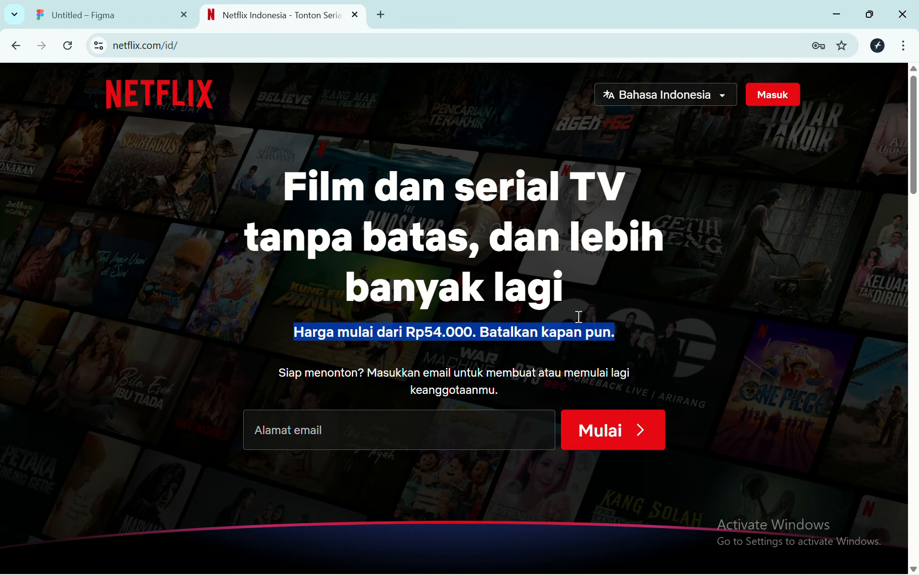
click(115, 15)
double_click(440, 403)
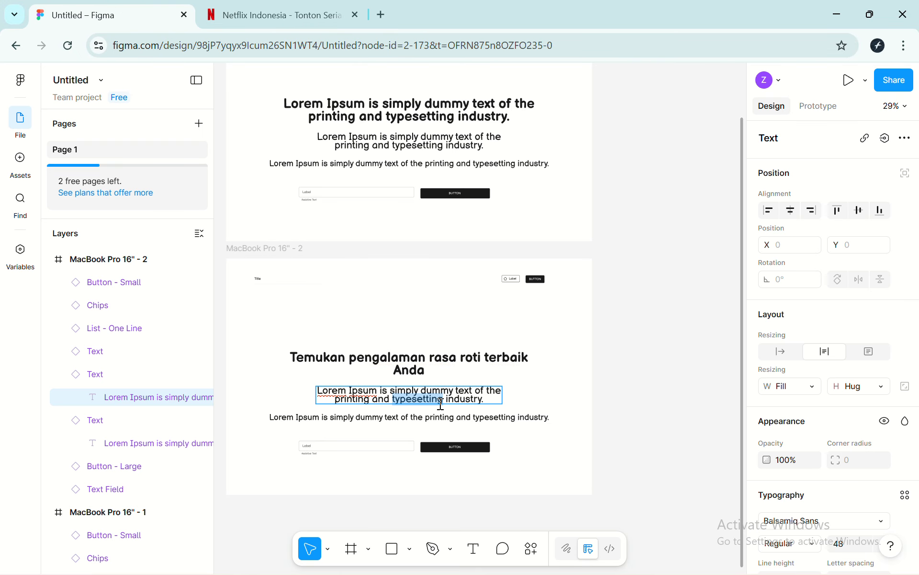
triple_click(440, 403)
key(ctrl+v)
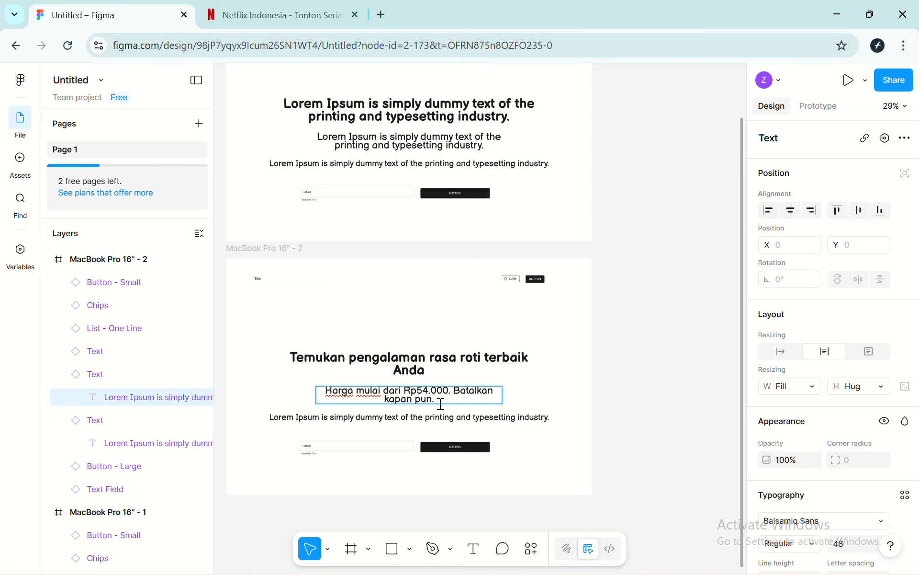
Set the price in the duplicated frame's subheading to Rp10.000
key(BackSpace)
key(BackSpace)
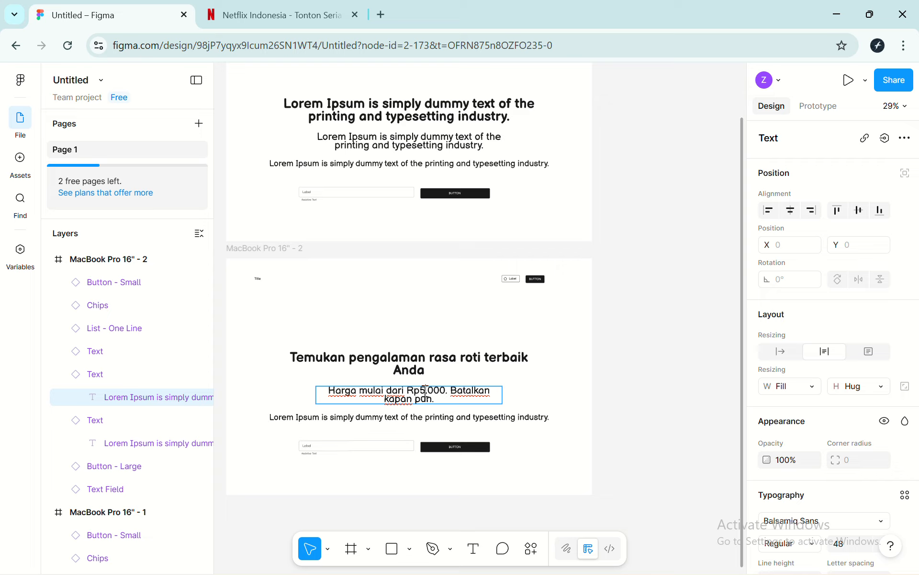
text(10)
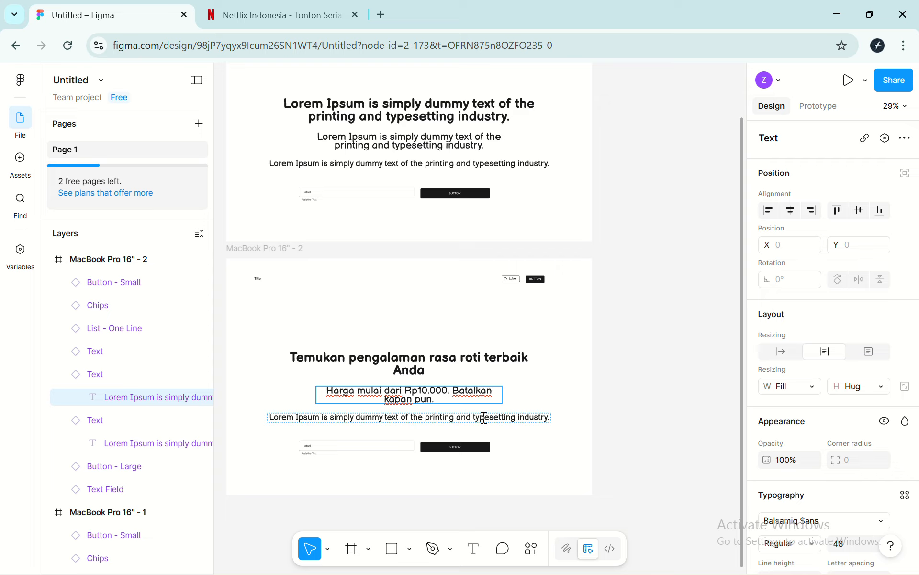
key(Escape)
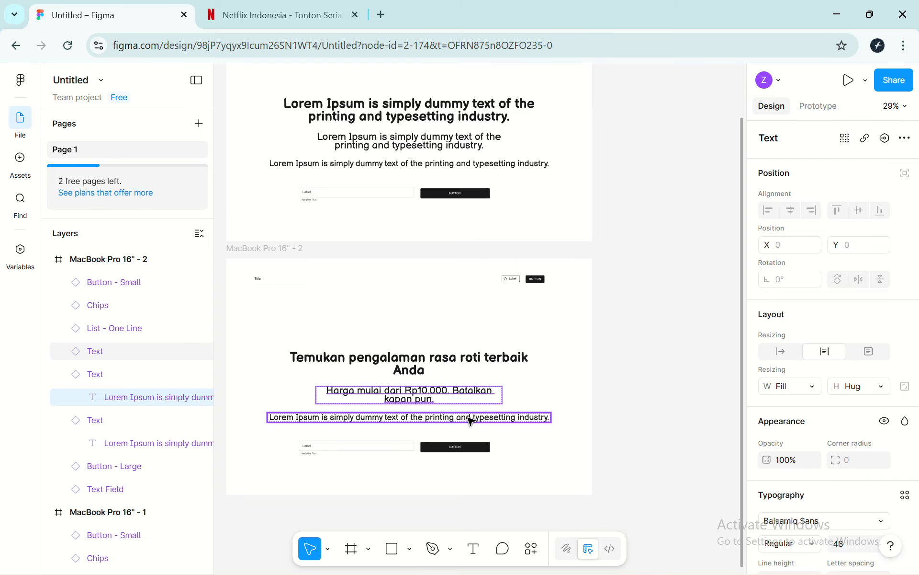
Replace the smallest text line in the duplicated frame with the "Siap menonton? Masukkan email..." prompt copied from the Netflix page
click(471, 419)
click(273, 15)
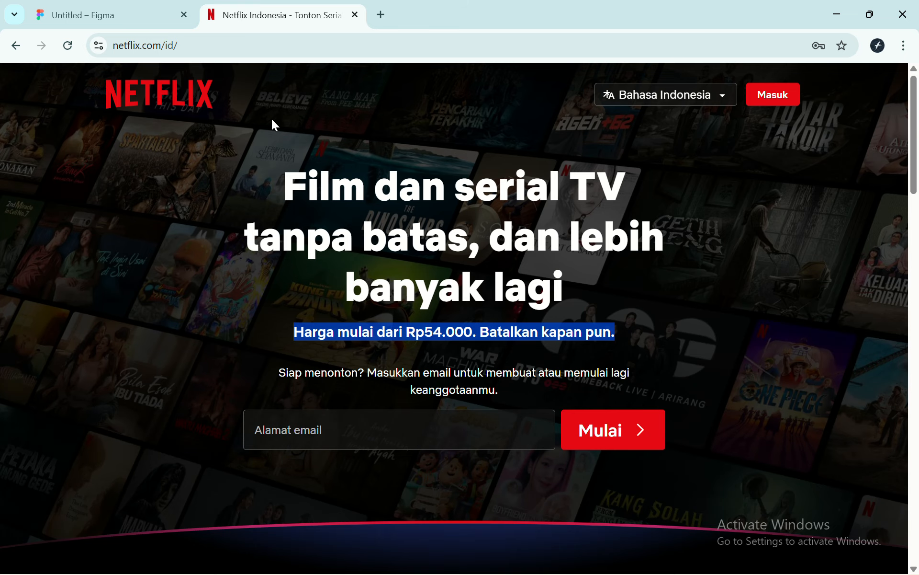
click(333, 365)
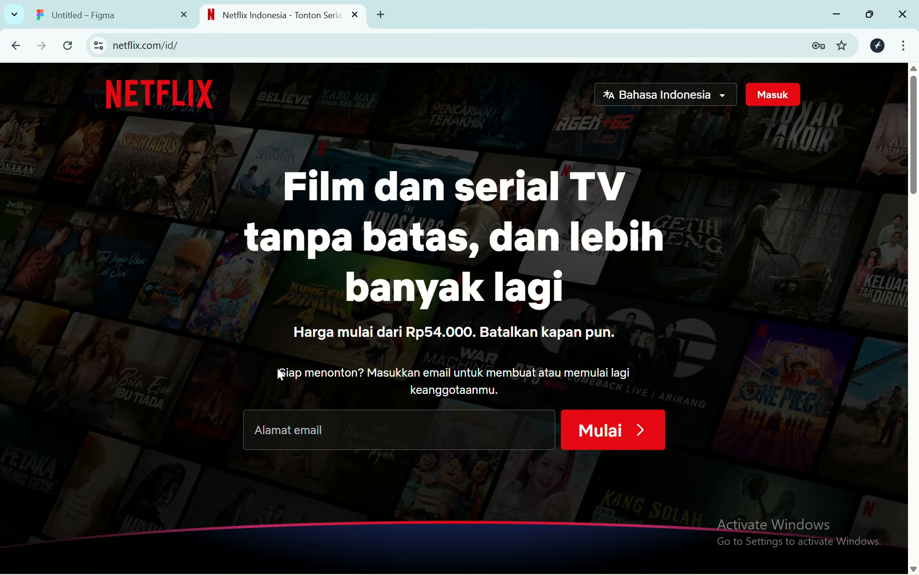
drag(278, 369, 534, 401)
key(ctrl+c)
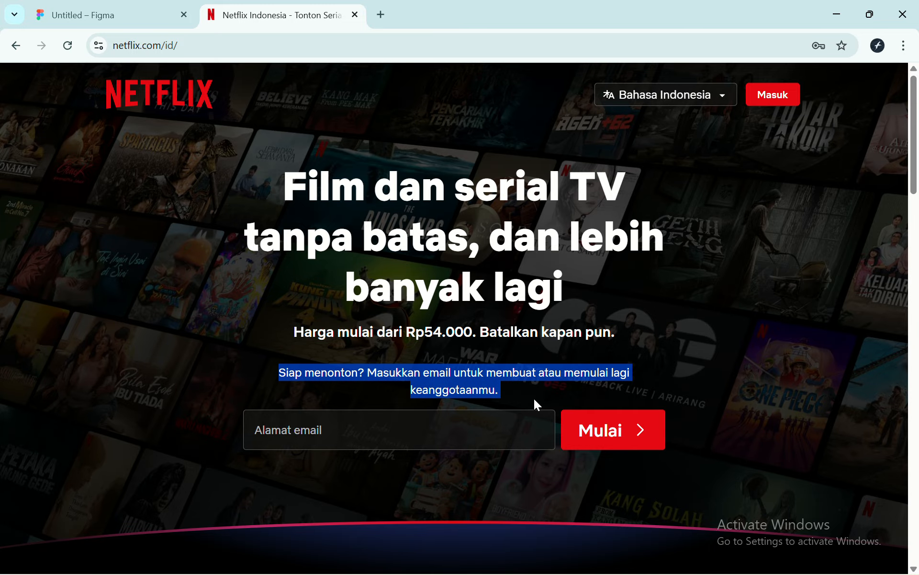
click(55, 11)
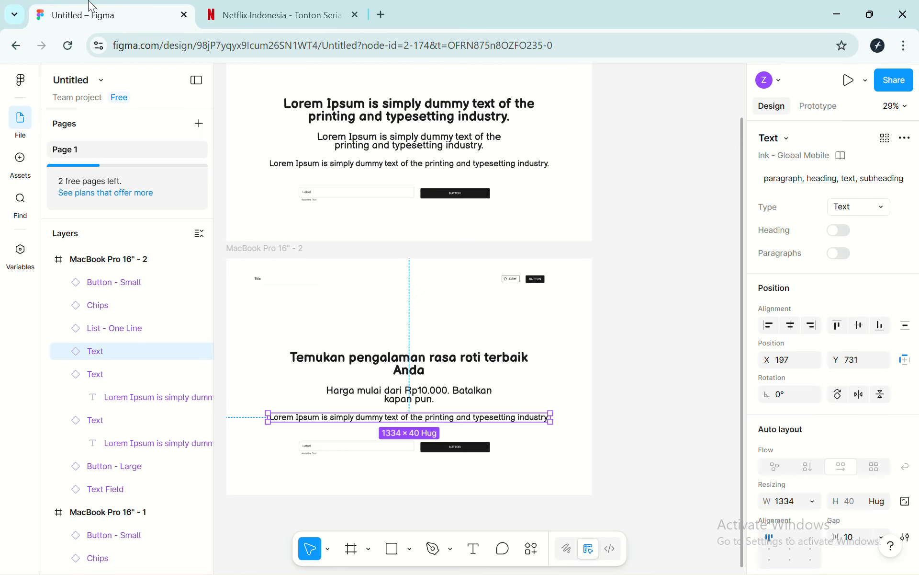
double_click(426, 417)
double_click(426, 418)
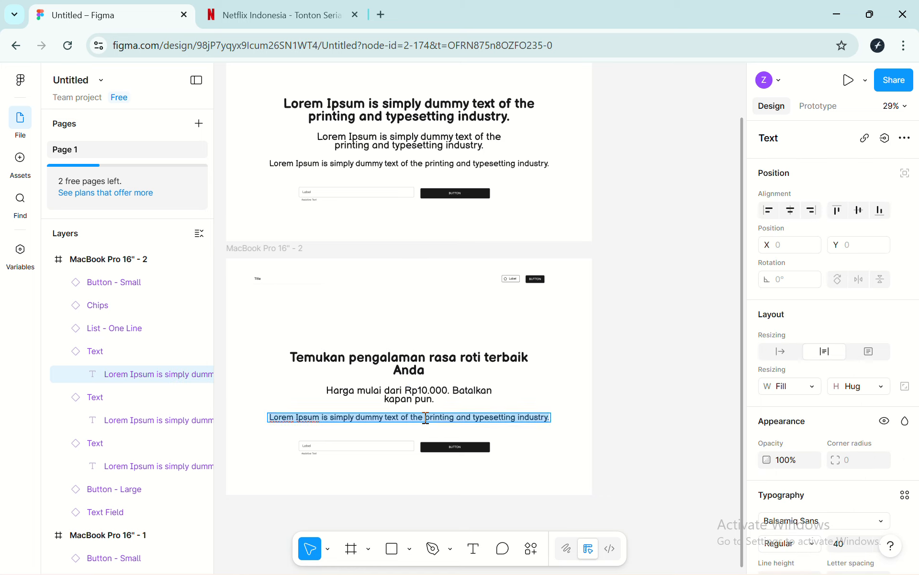
key(ctrl+v)
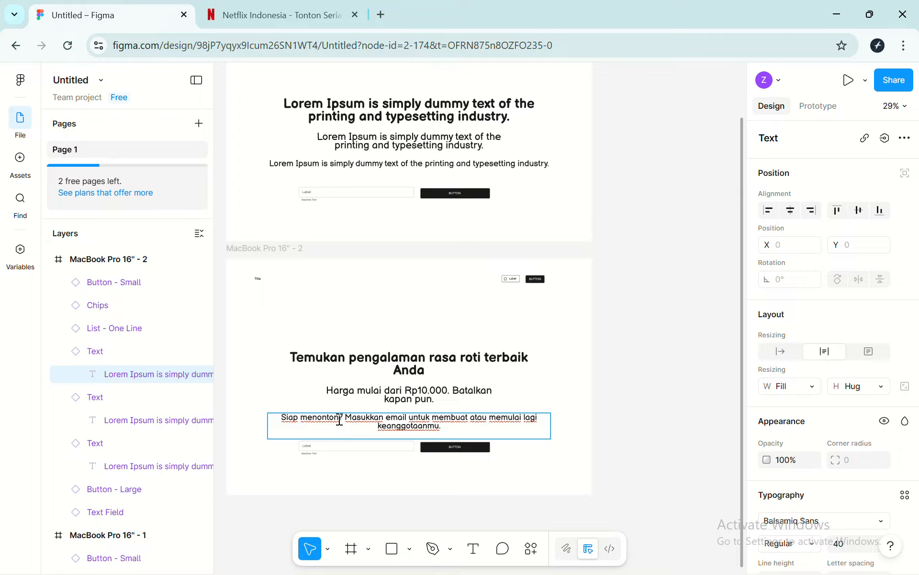
Change the word "menonton" to "berlangganan" in the pasted email prompt and deselect the text
click(340, 419)
key(BackSpace)
key(BackSpace)
key(BackSpace)
key(BackSpace)
key(BackSpace)
key(BackSpace)
key(BackSpace)
key(BackSpace)
text(berlangganan)
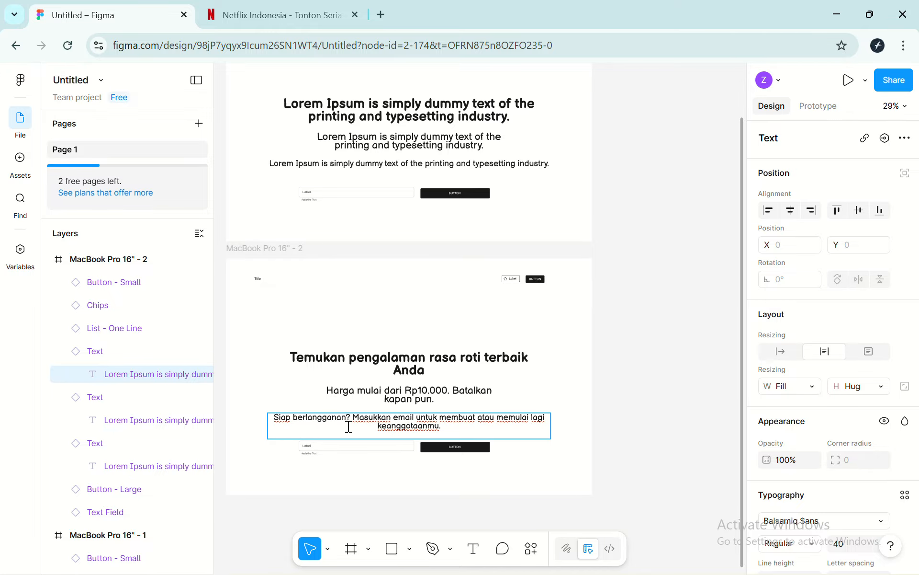
key(Escape)
click(496, 456)
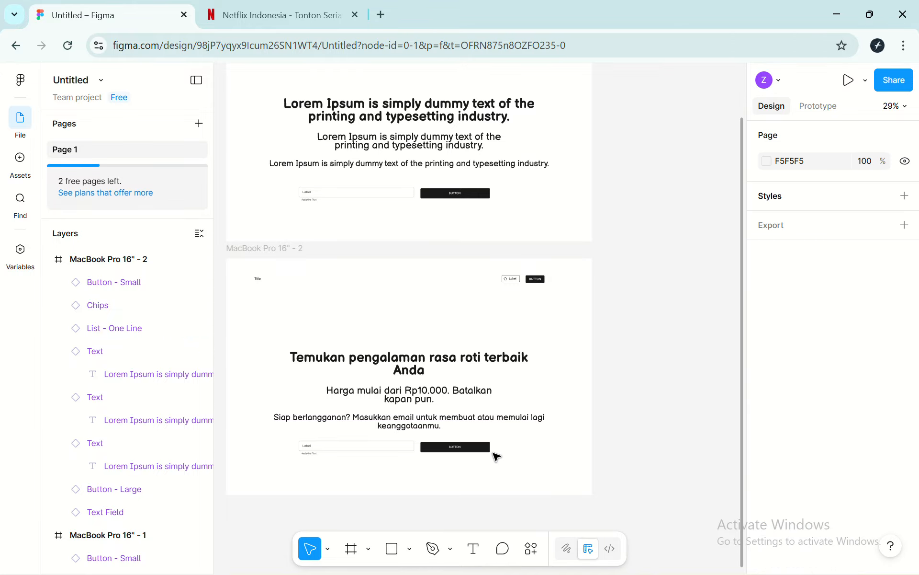
Narrow the text field beside the large button in the duplicated frame to 250 wide
scroll(454, 301, down, 1)
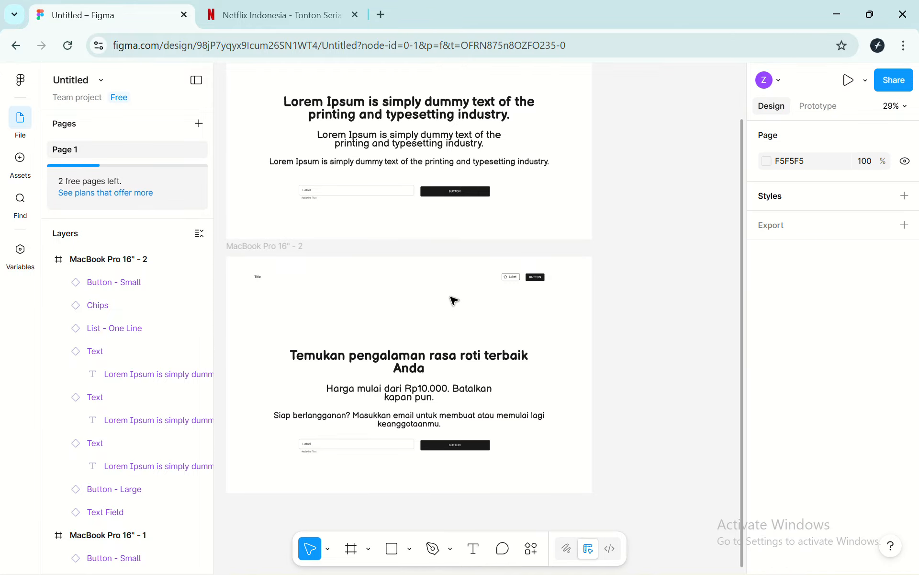
scroll(454, 300, up, 3)
click(383, 457)
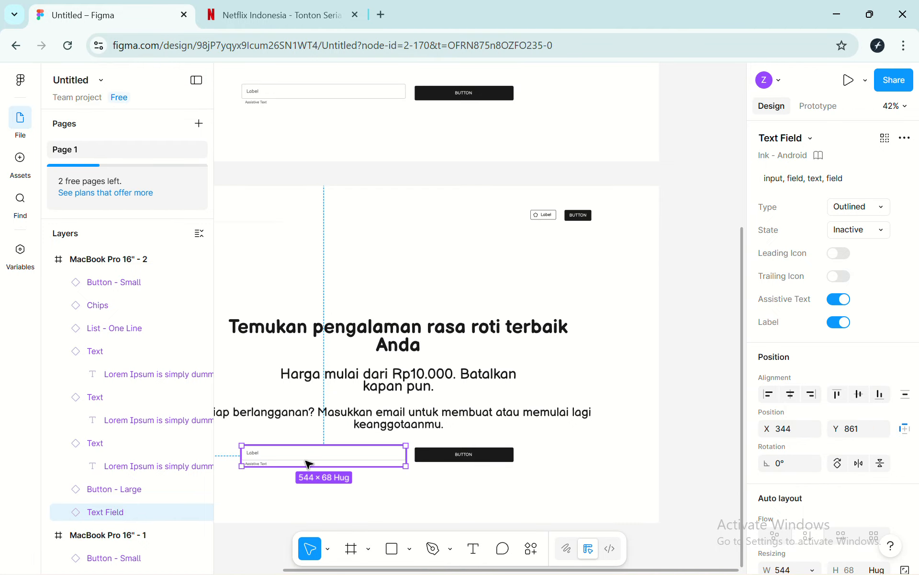
scroll(299, 465, down, 1)
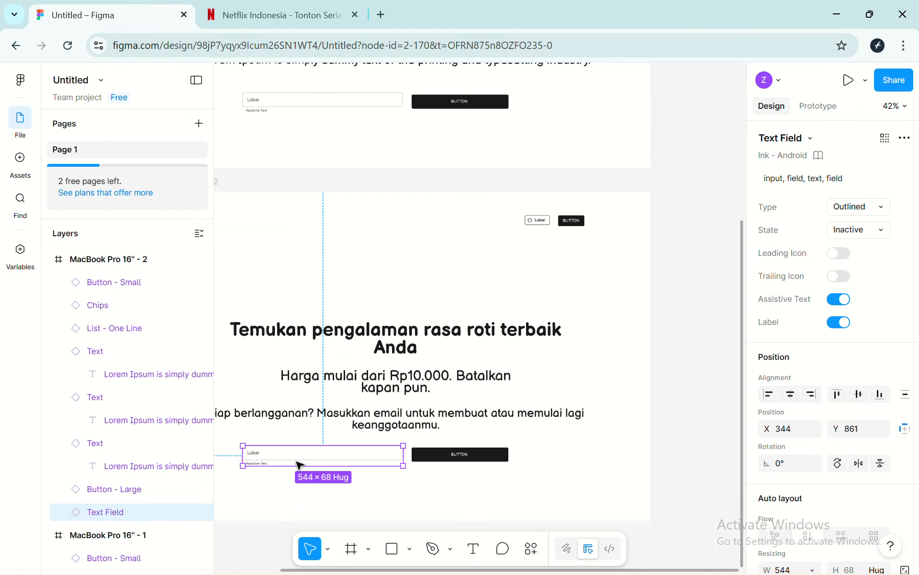
double_click(299, 464)
scroll(287, 461, up, 5)
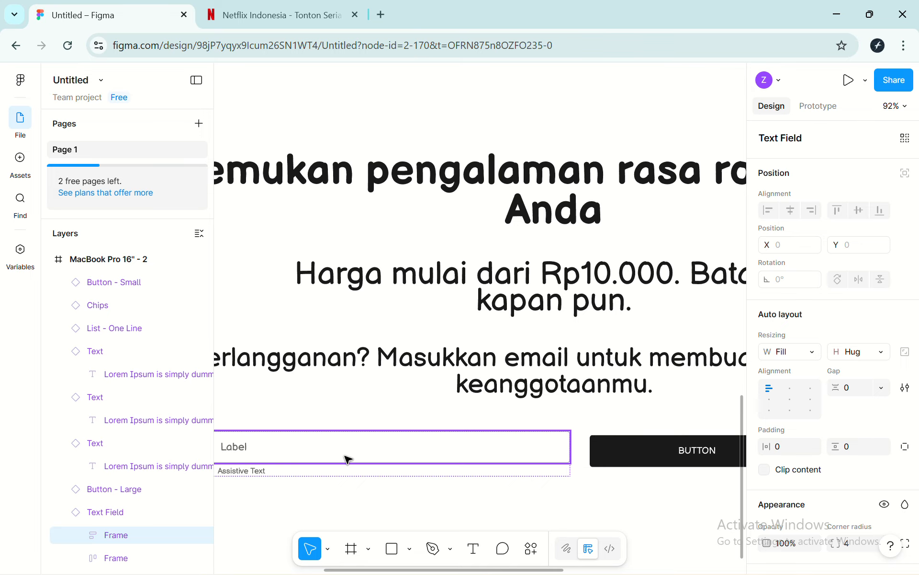
click(579, 453)
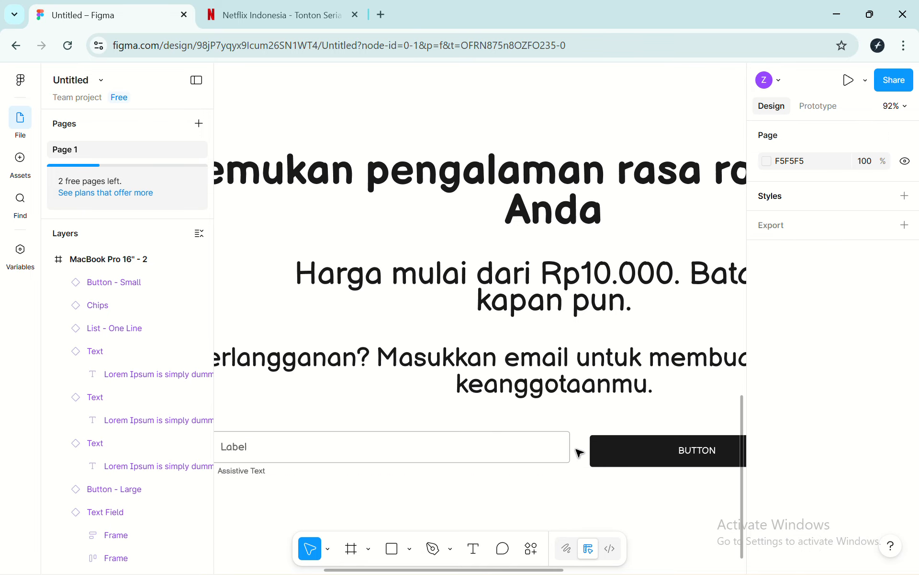
click(567, 445)
drag(569, 442, 374, 442)
scroll(378, 445, down, 4)
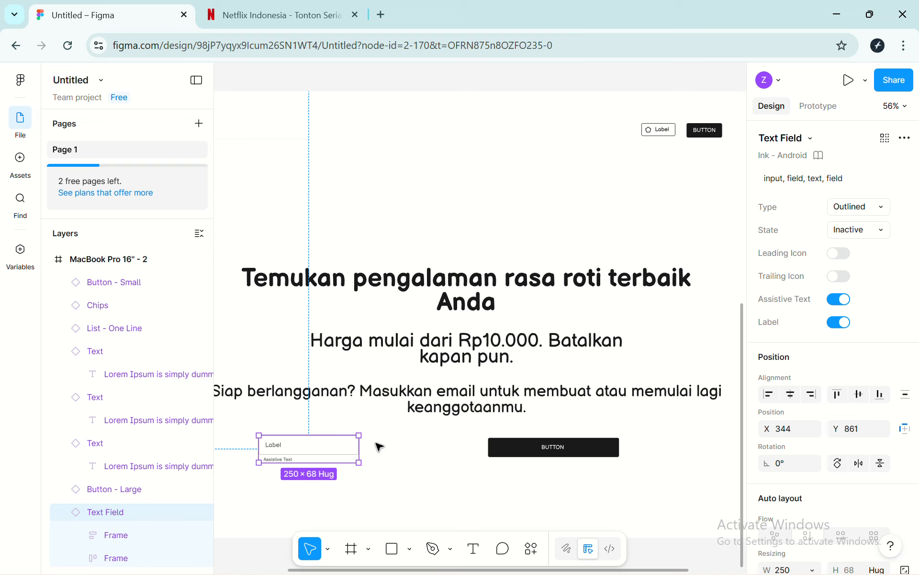
Delete the text field and draw a rectangle about 499 × 43 in its place beside the large button
key(Delete)
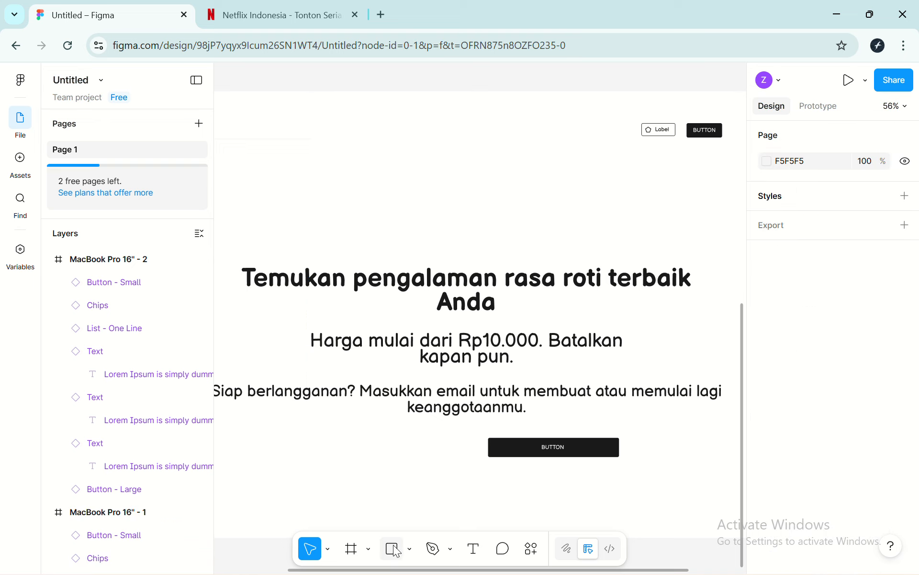
click(410, 550)
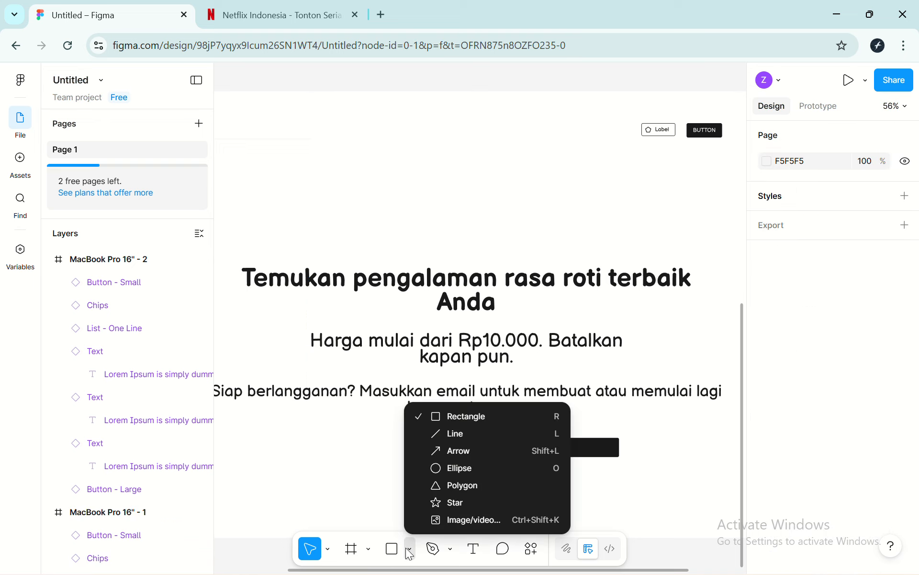
click(463, 416)
scroll(412, 413, down, 1)
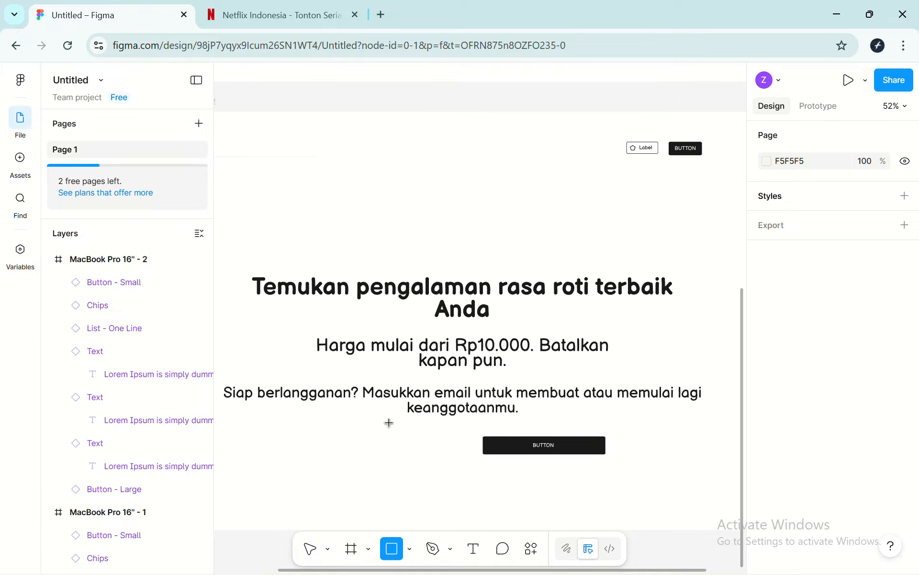
mouse_move(284, 432)
mouse_down()
mouse_move(486, 488)
mouse_move(471, 451)
mouse_move(454, 447)
mouse_up()
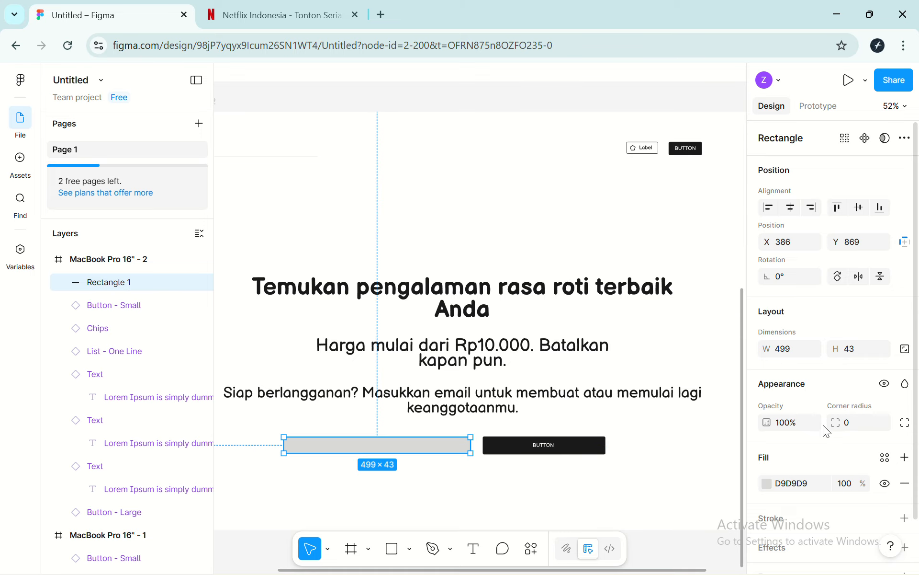
Give the rectangle a black 000000 inside stroke of weight 1 and remove its fill
scroll(826, 440, down, 1)
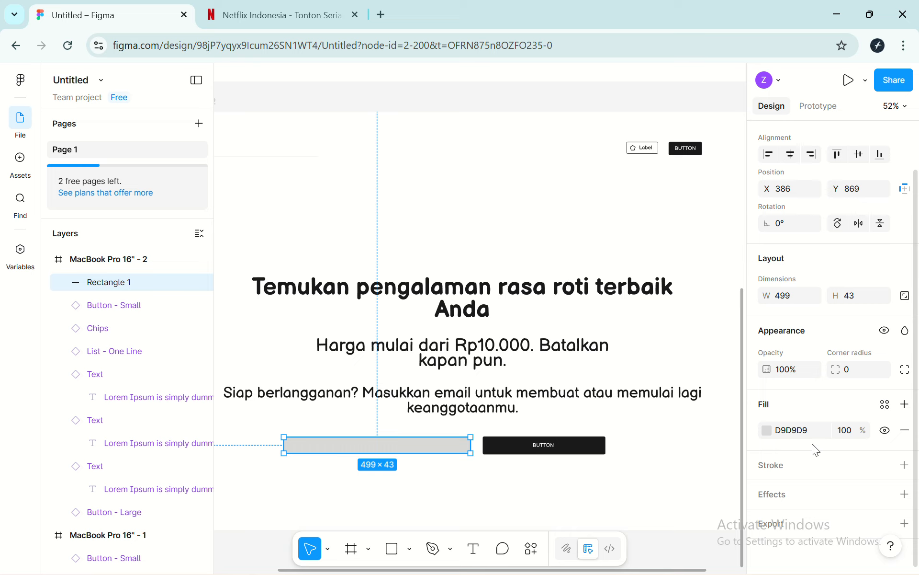
click(903, 465)
scroll(814, 455, down, 1)
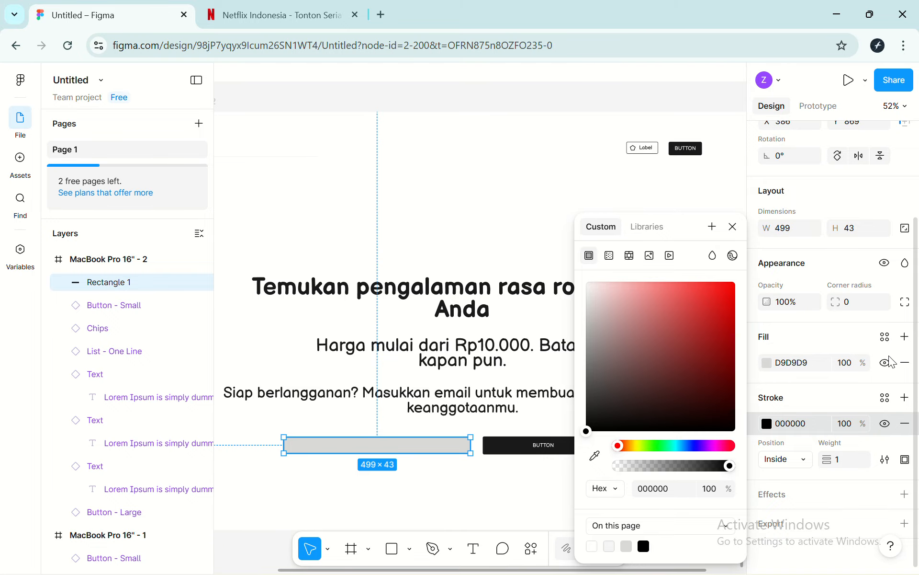
click(909, 368)
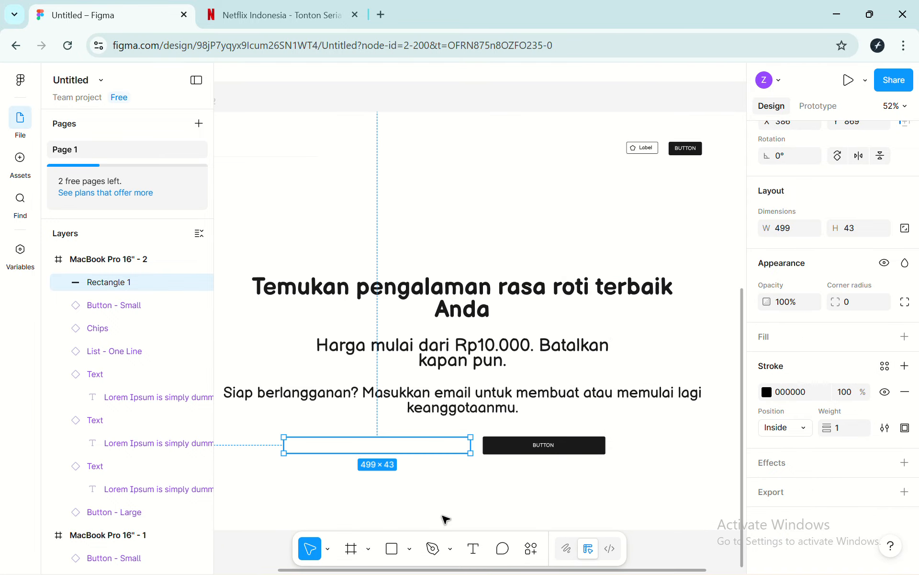
Select the outlined rectangle and compare its shape with the email field on the Netflix page
scroll(446, 512, up, 5)
click(484, 468)
click(487, 440)
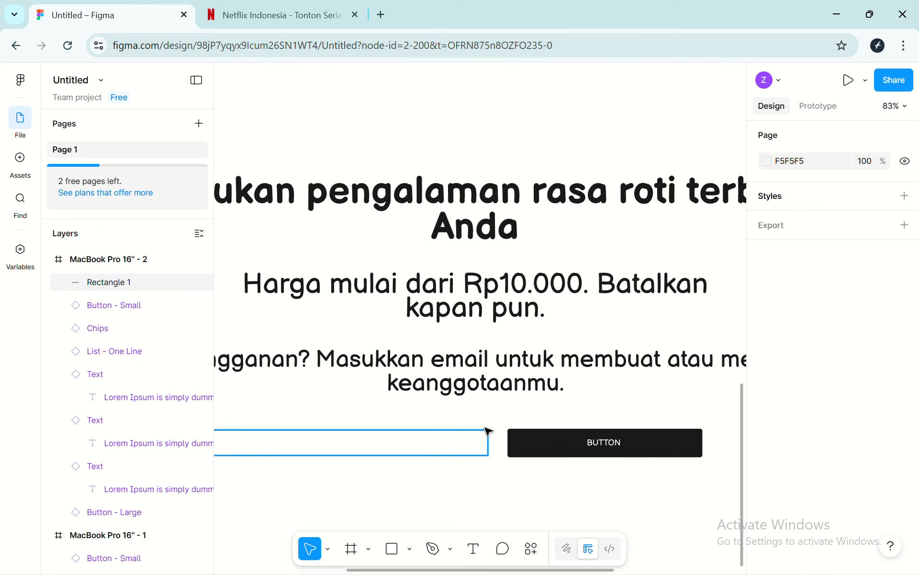
scroll(488, 433, down, 5)
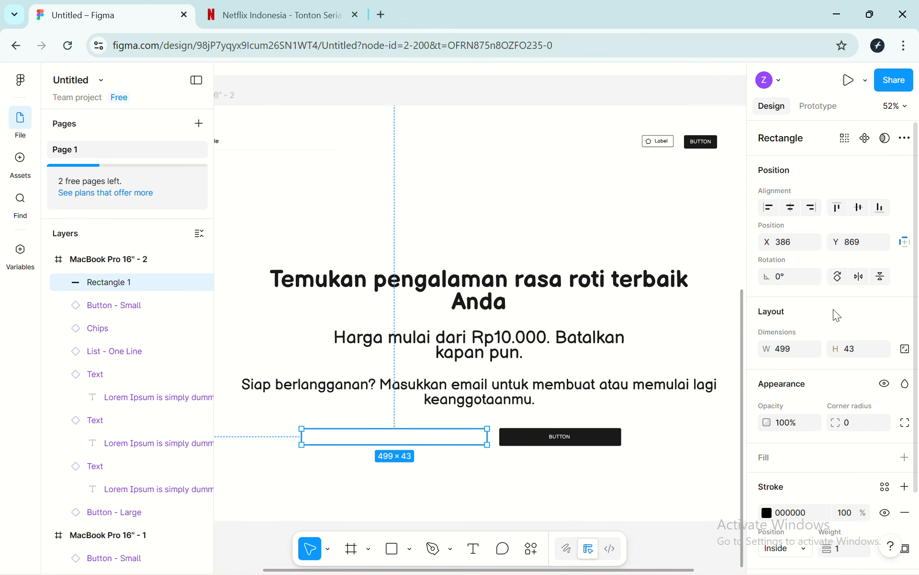
click(293, 7)
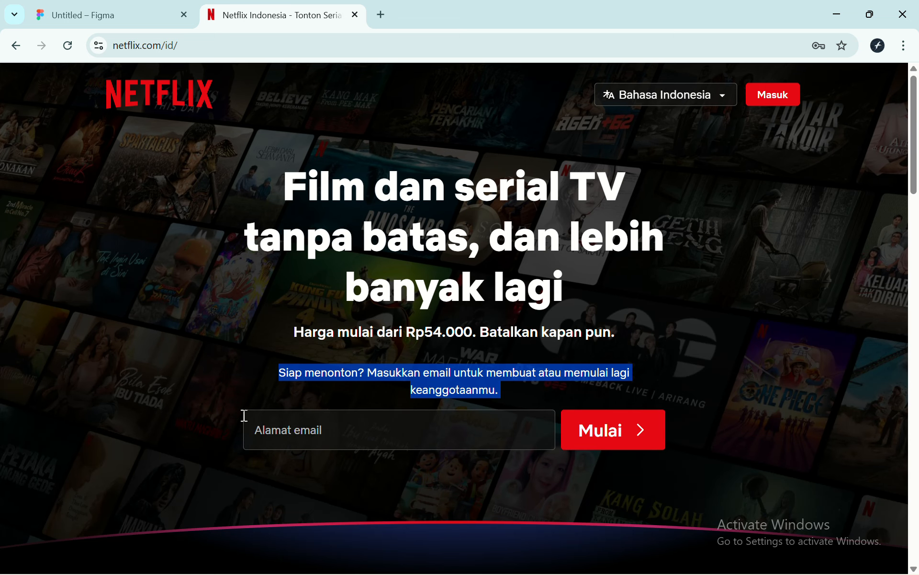
click(98, 12)
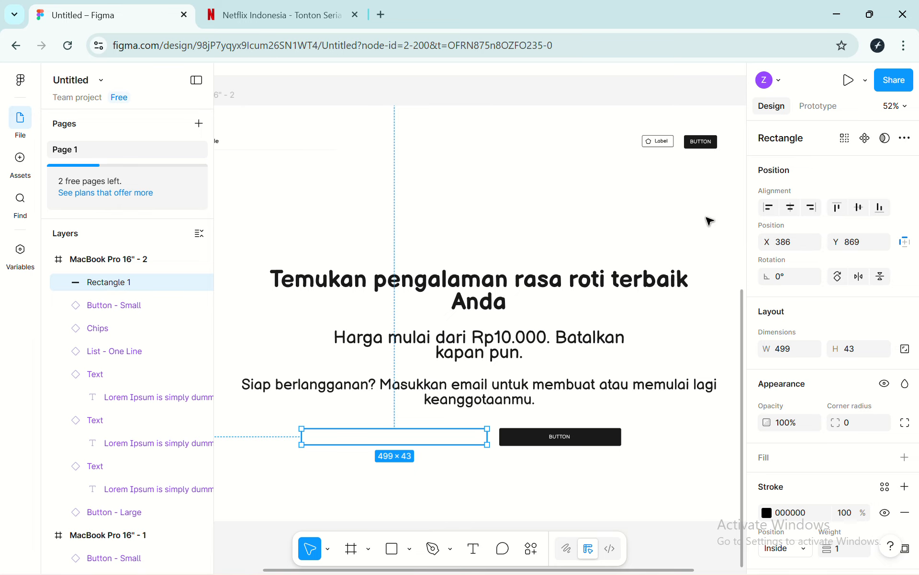
Set the corner radius of the empty outlined rectangle beside the large button to 15
scroll(843, 335, down, 2)
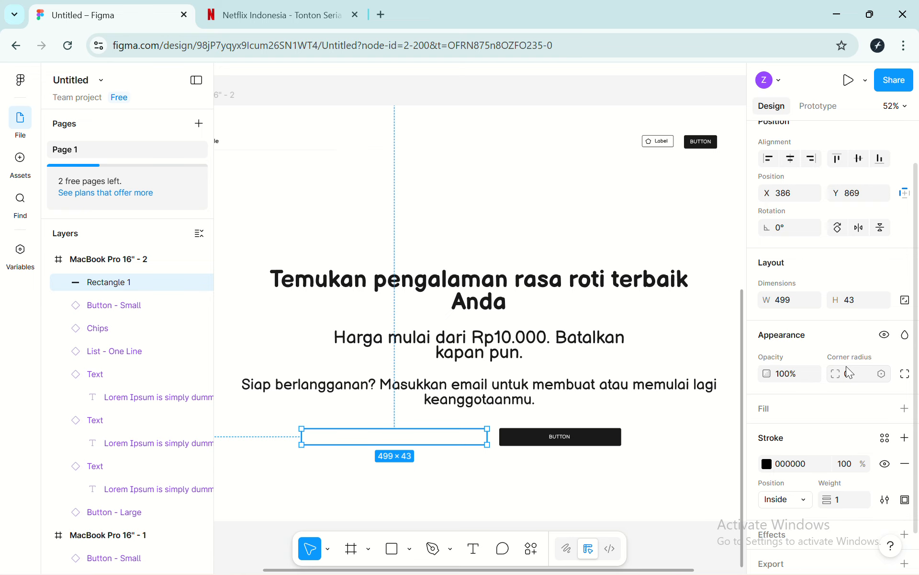
click(848, 370)
text(15)
key(Return)
click(564, 473)
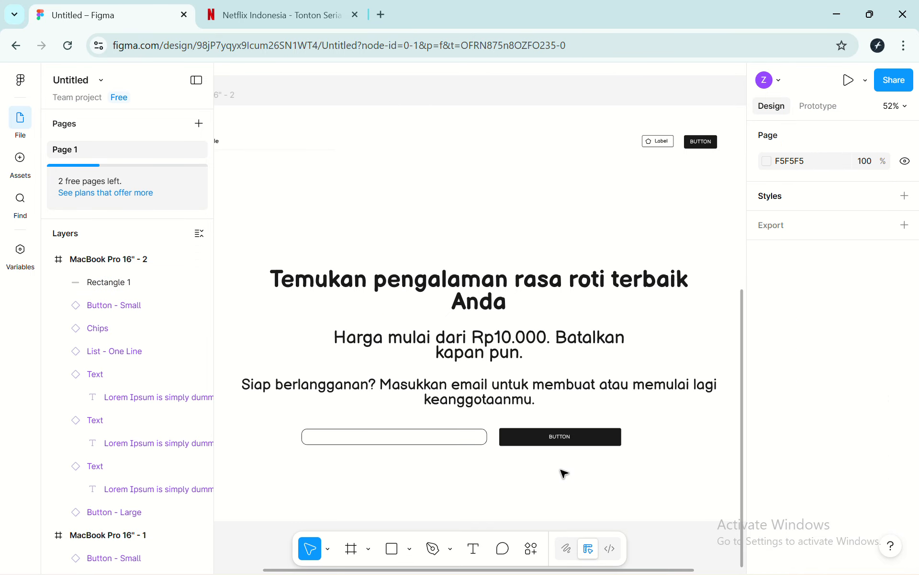
Set the corner radius of the outlined input rectangle to 10
click(480, 445)
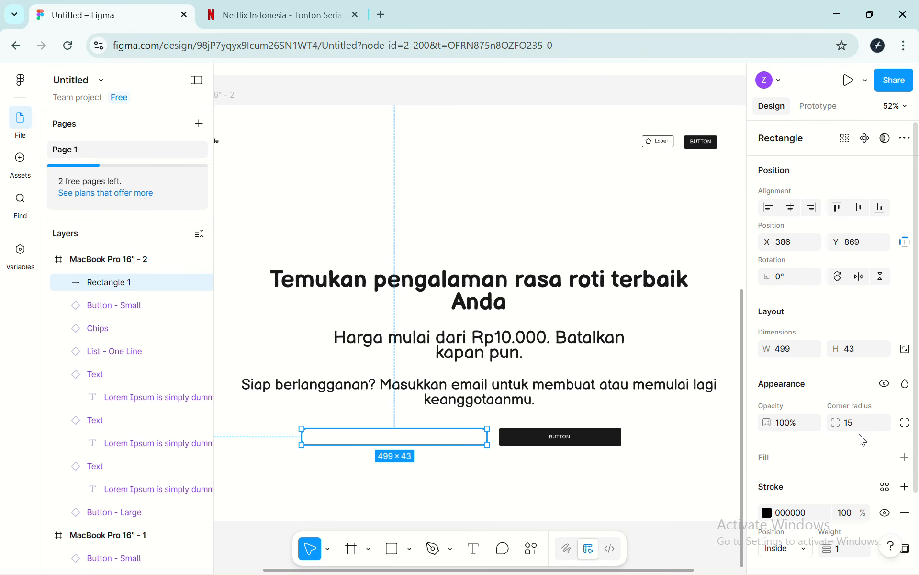
click(854, 421)
text(0)
key(Return)
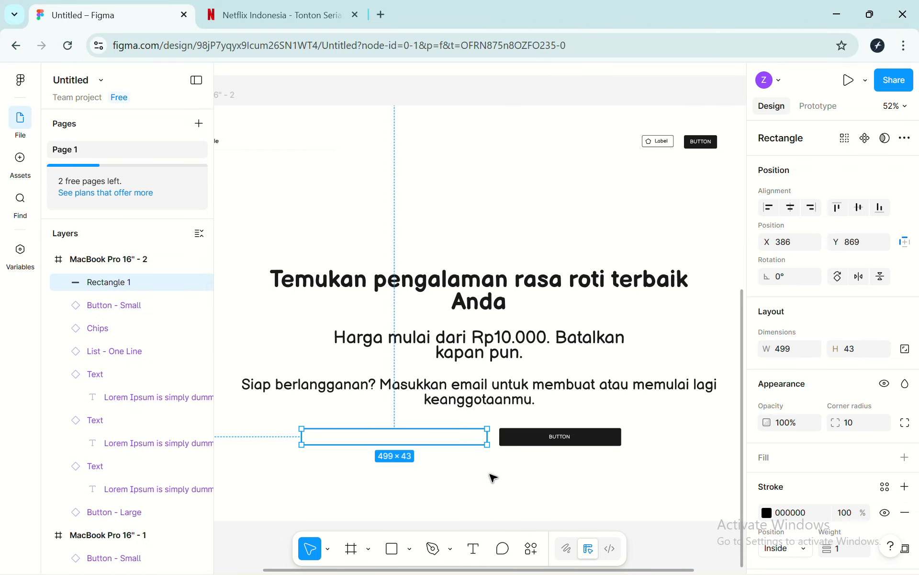
click(493, 478)
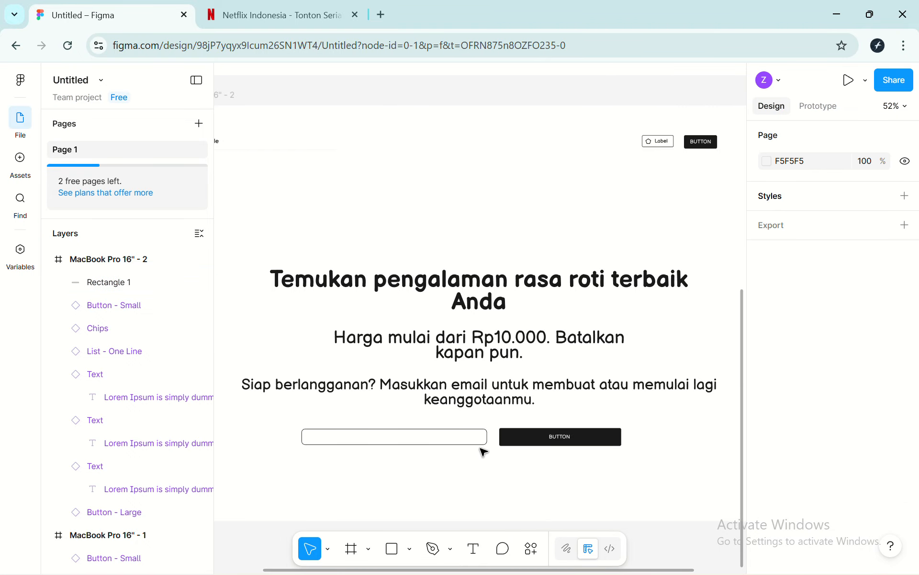
Resize the outlined input rectangle to about 508 × 68
click(483, 445)
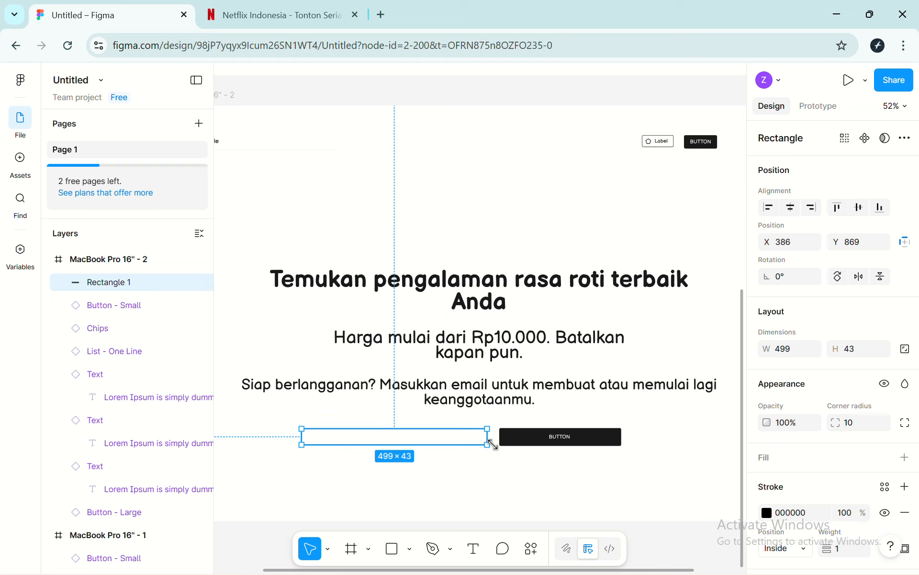
mouse_move(492, 445)
mouse_down()
mouse_move(489, 483)
mouse_move(489, 463)
mouse_up()
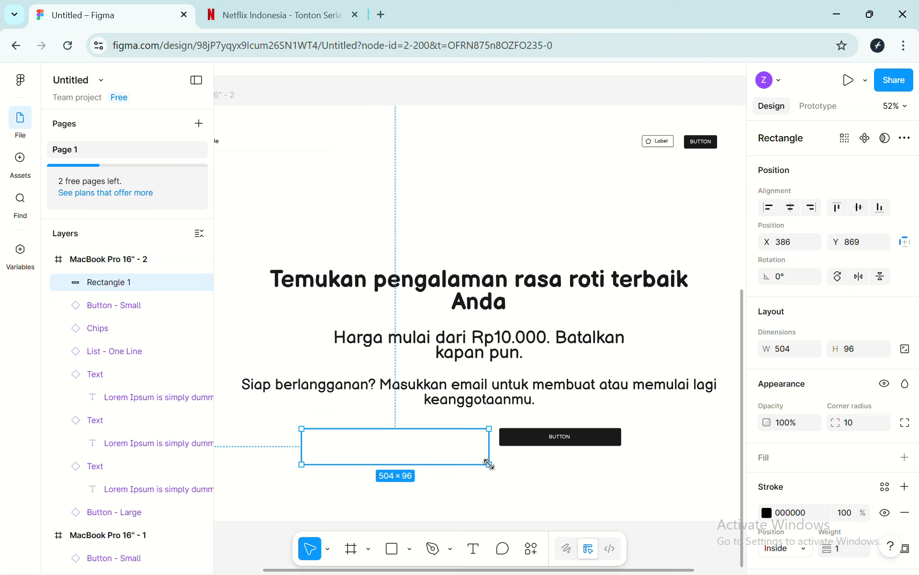
right_click(573, 460)
click(510, 474)
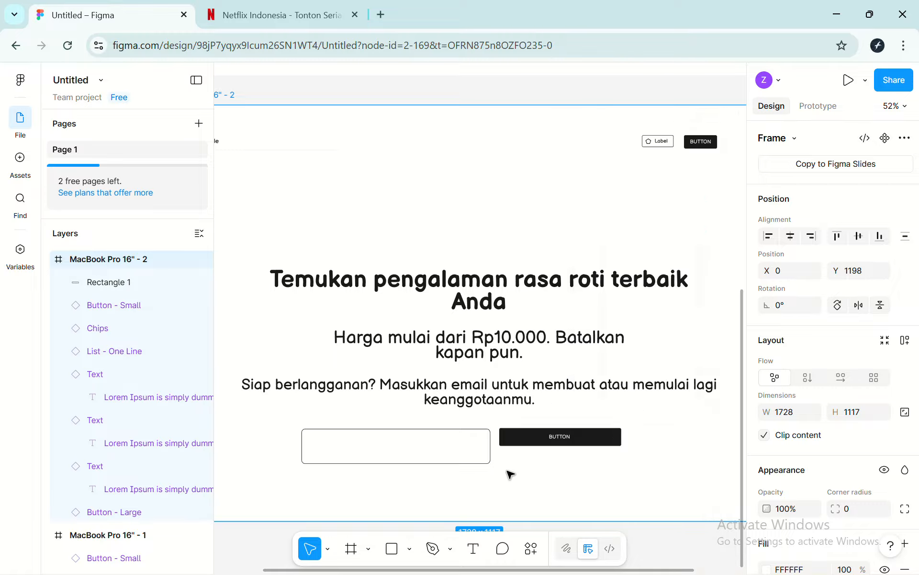
scroll(509, 474, down, 2)
key(Escape)
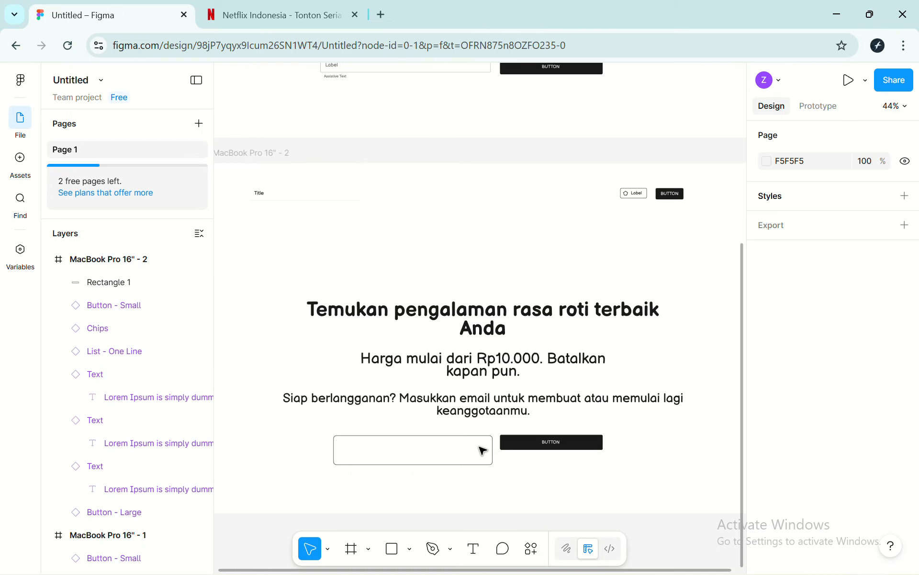
click(487, 452)
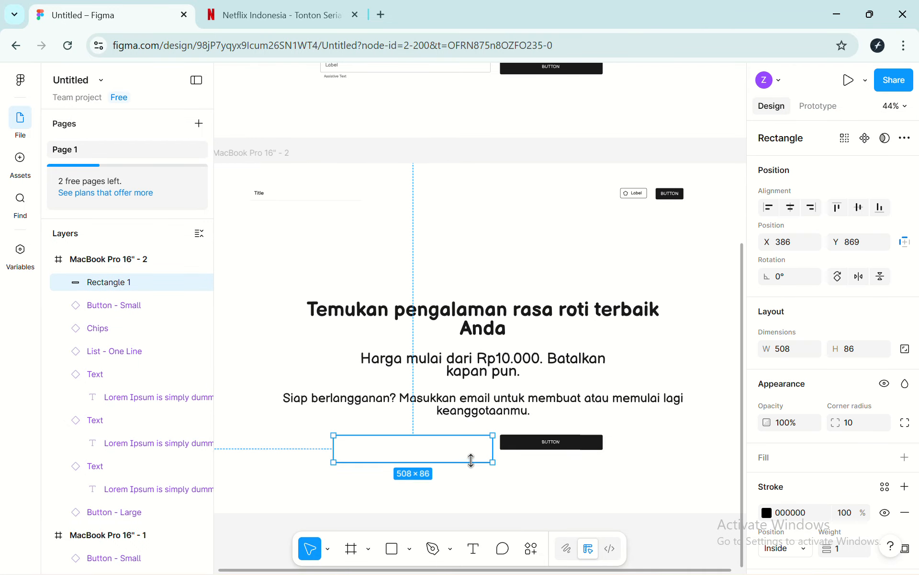
drag(472, 460, 471, 457)
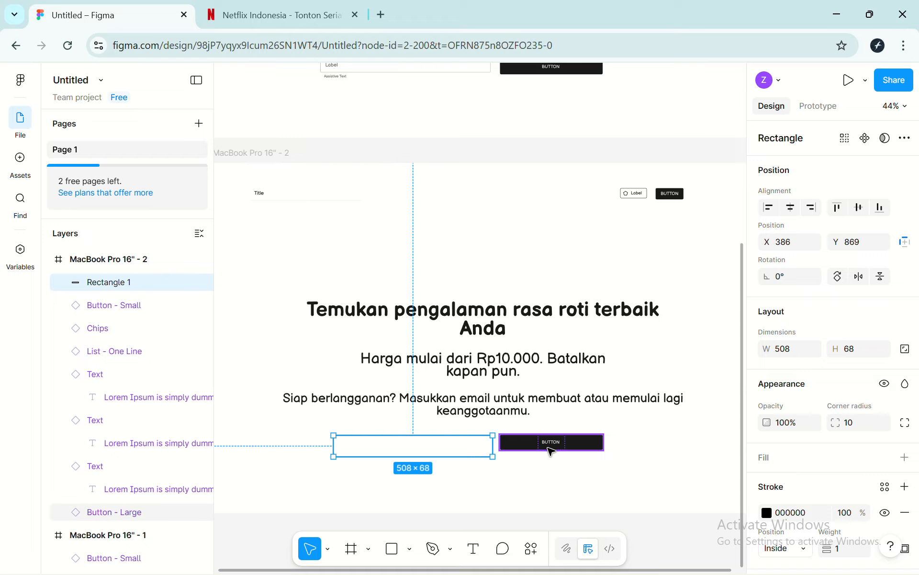
Increase the large button's height to about 70 so it roughly matches the adjacent input rectangle
click(561, 451)
drag(561, 451, 559, 454)
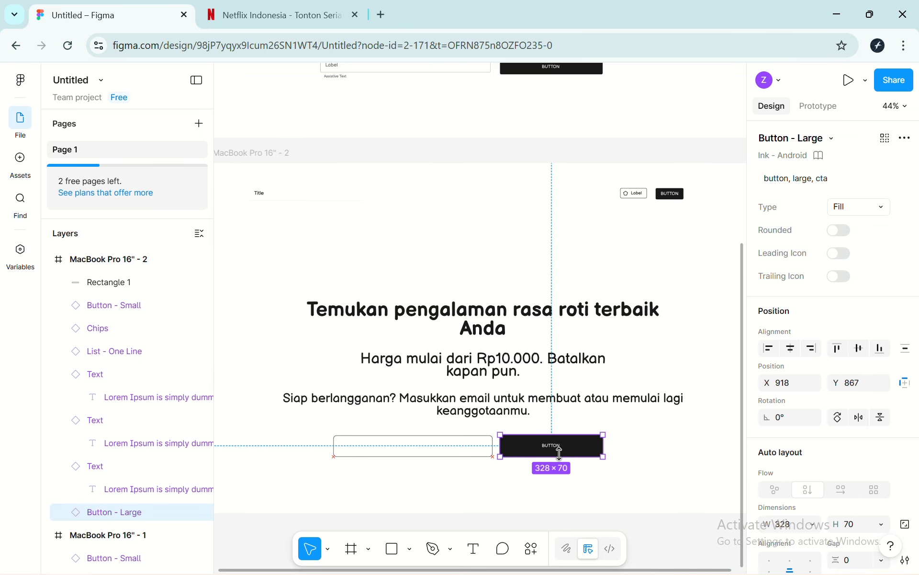
click(568, 477)
Replace the large button's label with "MULAI", using the Netflix page's call-to-action as reference
click(565, 446)
scroll(557, 450, up, 3)
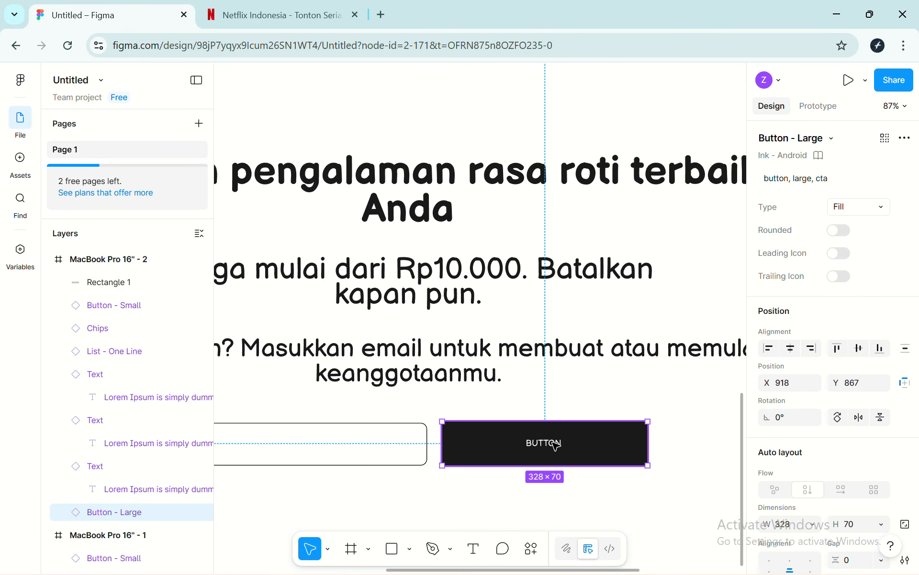
click(572, 399)
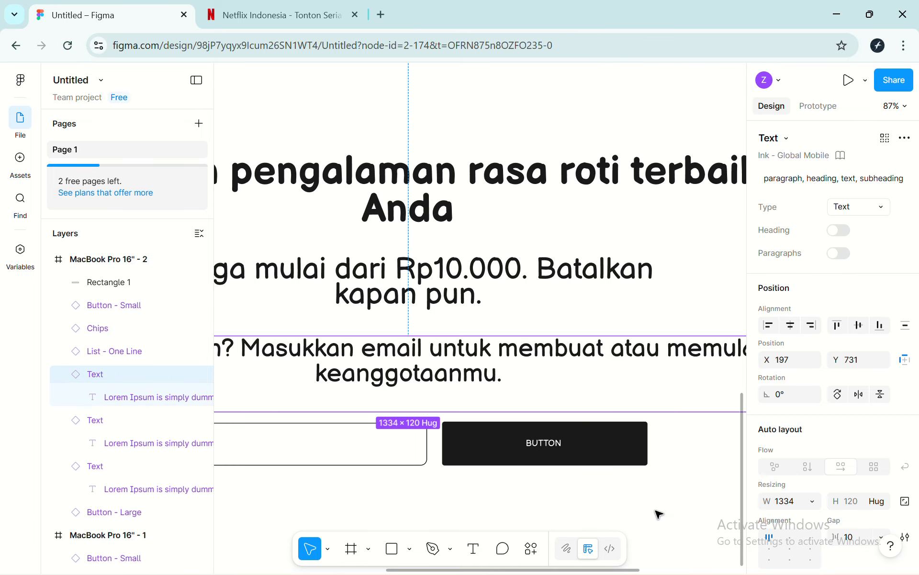
click(657, 512)
click(542, 454)
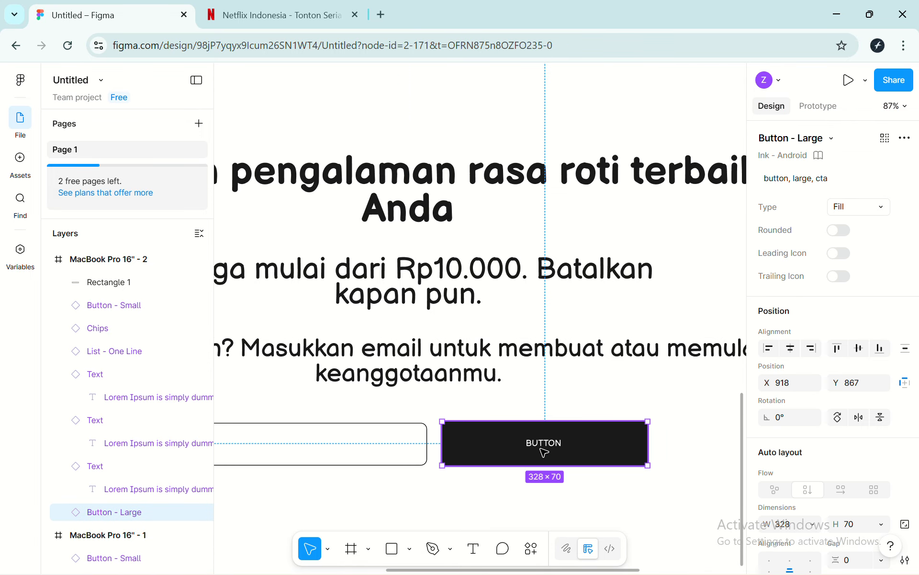
double_click(546, 448)
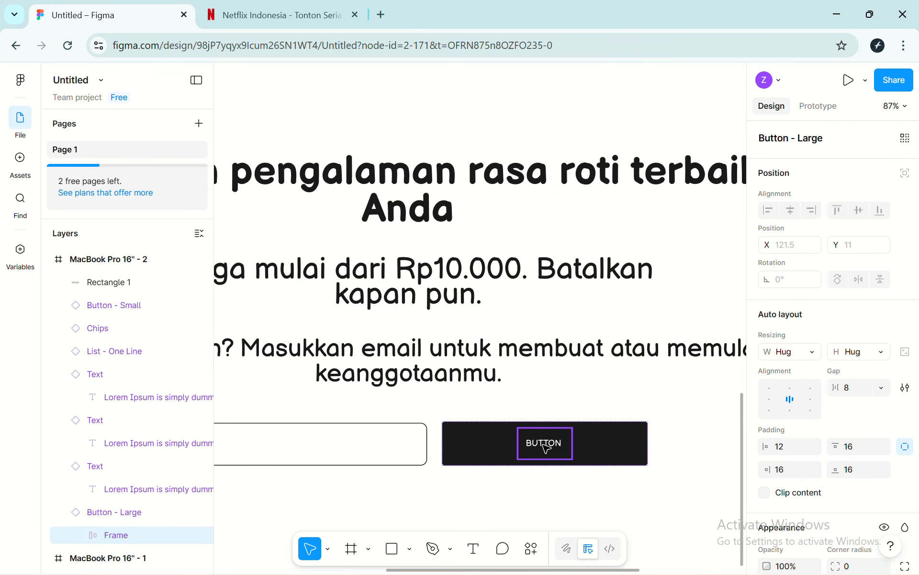
double_click(547, 447)
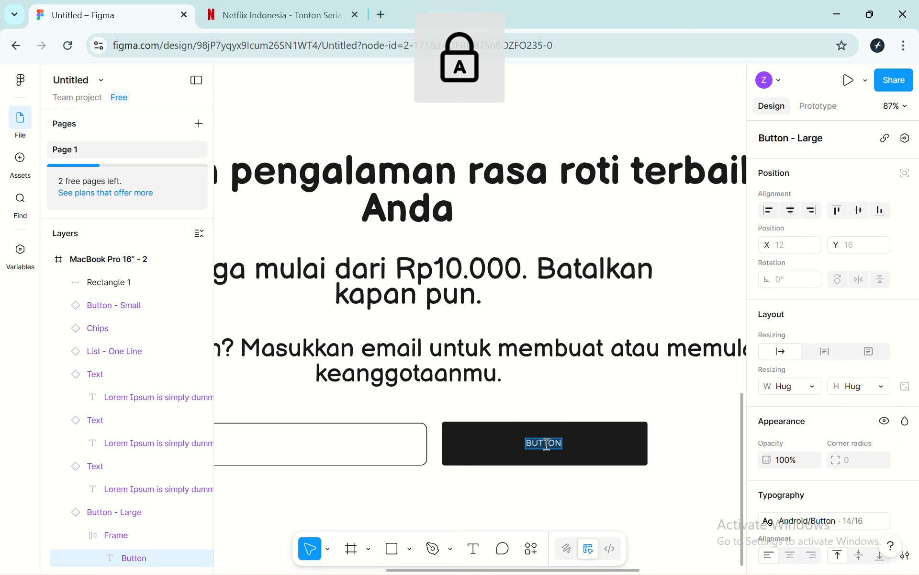
click(261, 7)
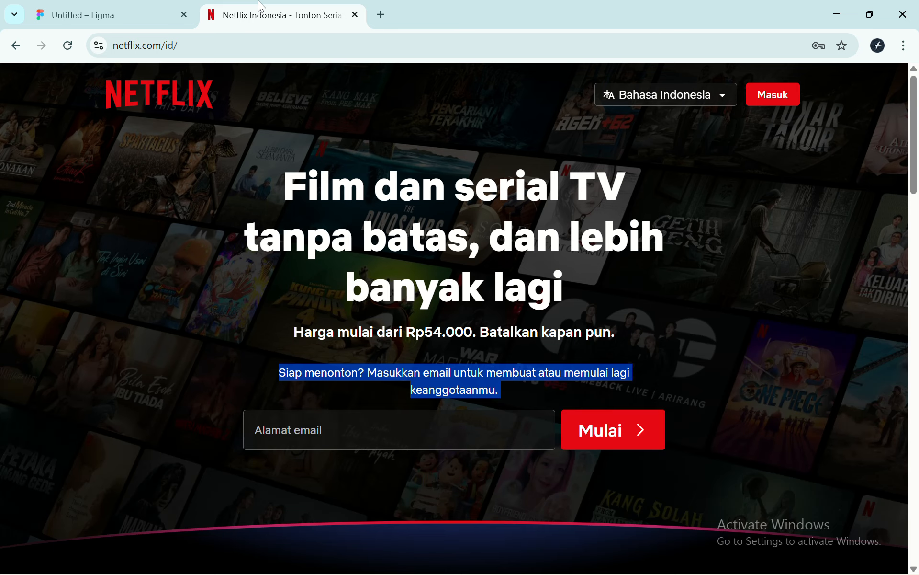
click(168, 7)
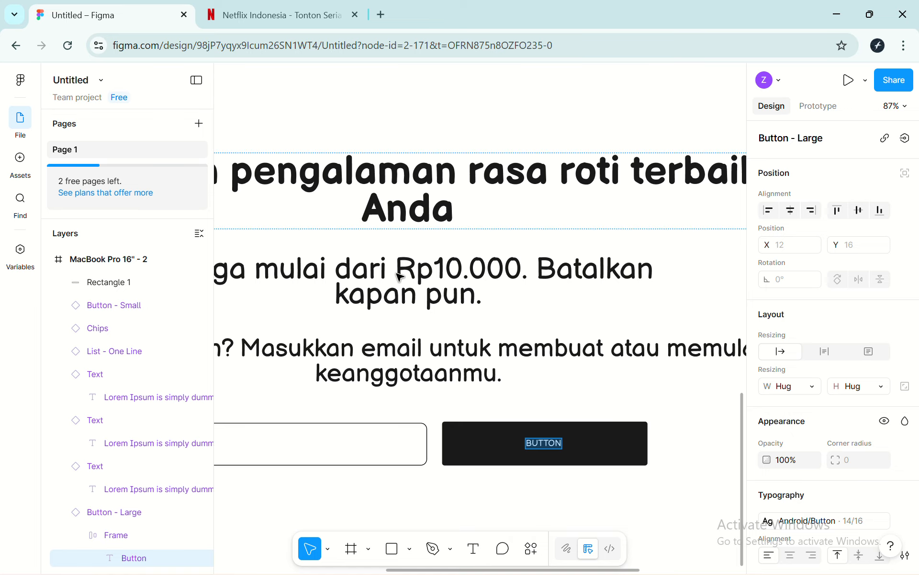
key(Caps_Lock)
text(M)
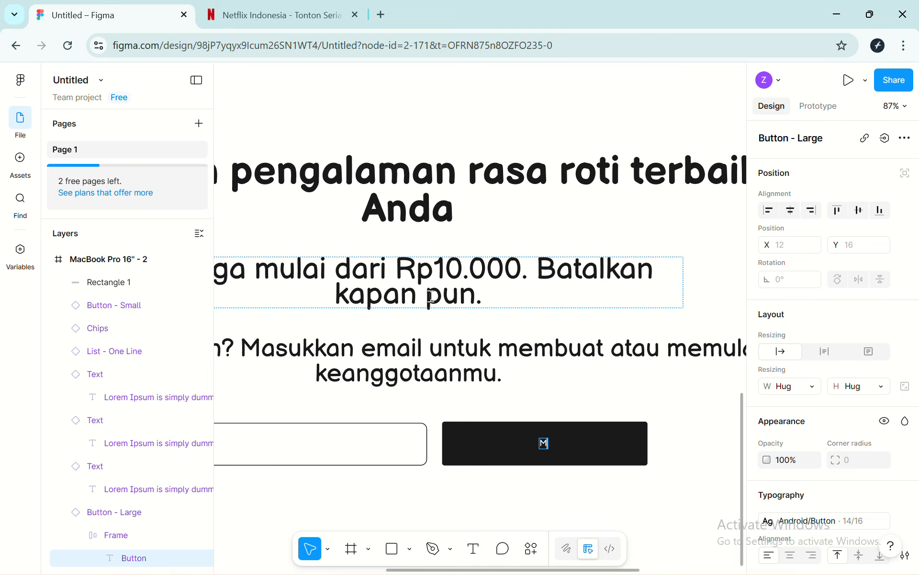
text(ULAI)
scroll(793, 377, down, 4)
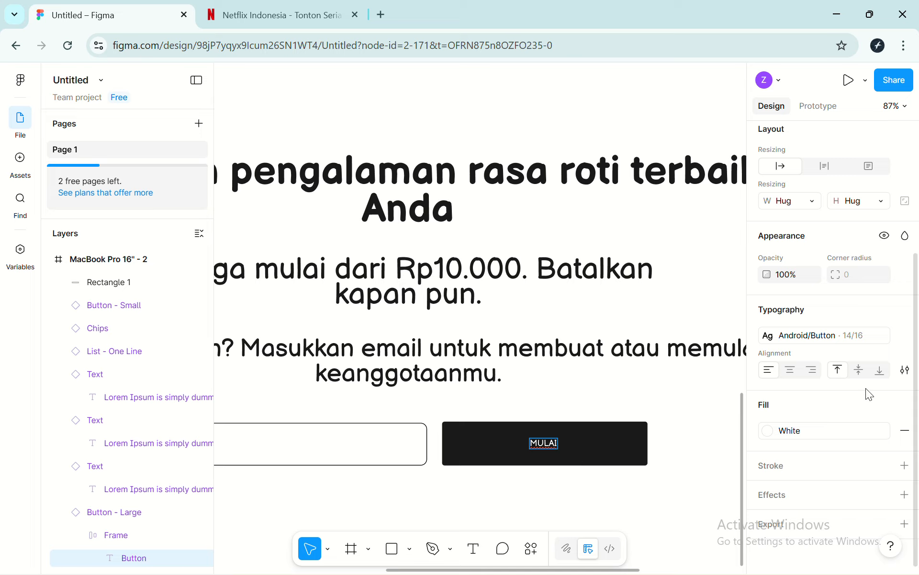
click(655, 403)
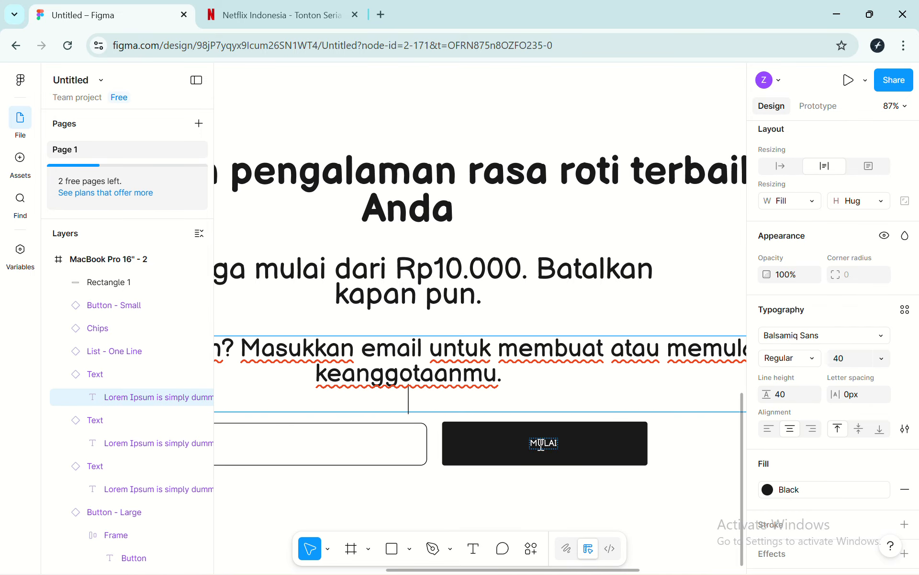
double_click(543, 438)
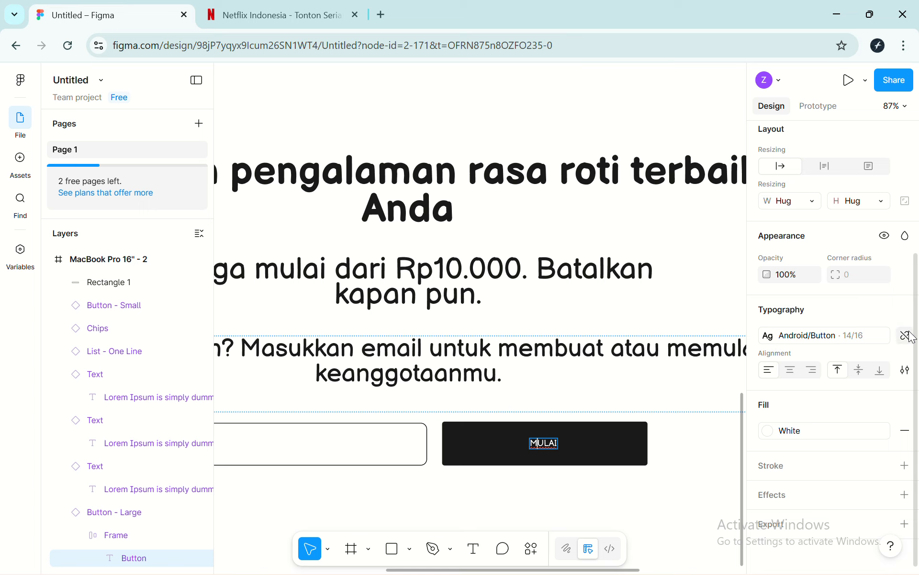
click(907, 335)
click(879, 360)
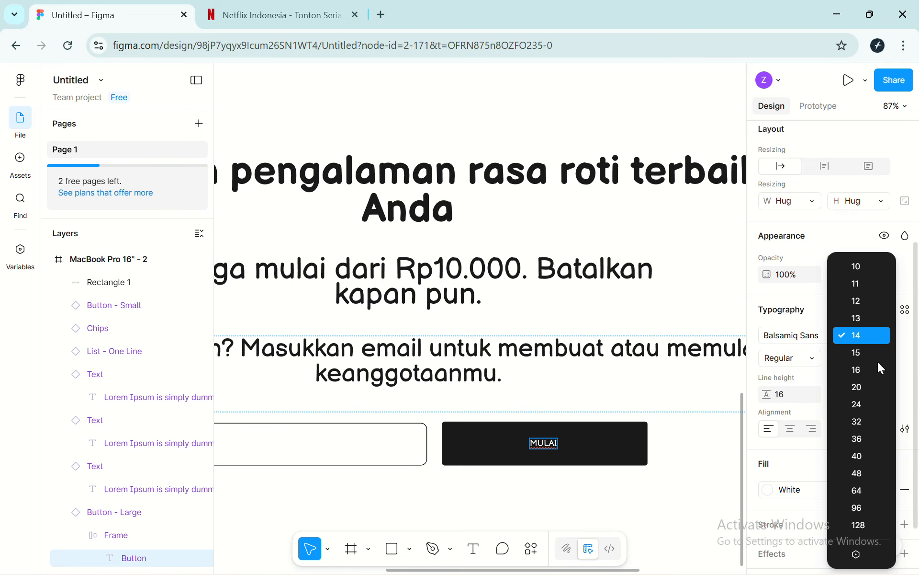
click(745, 438)
Detach the MULAI label from its text style and set its font size to 32
click(601, 450)
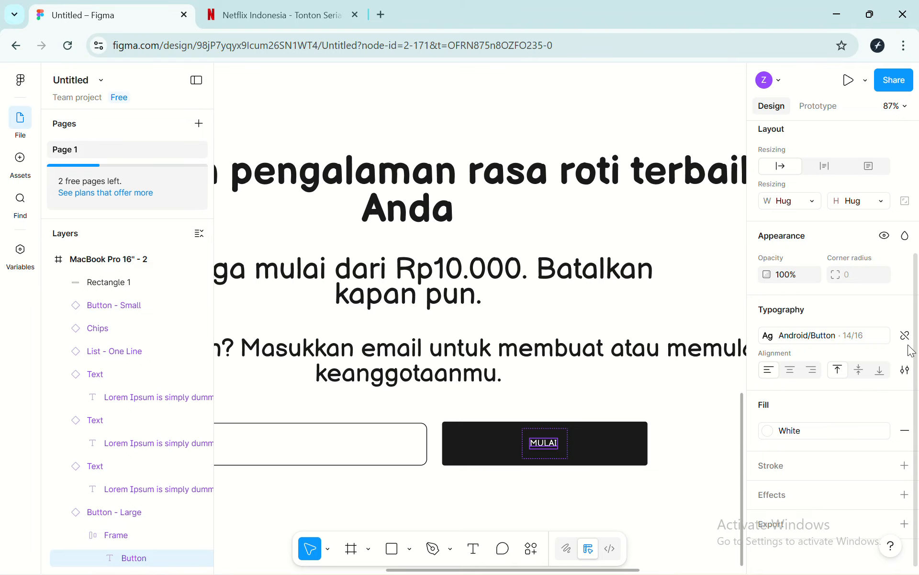
click(906, 337)
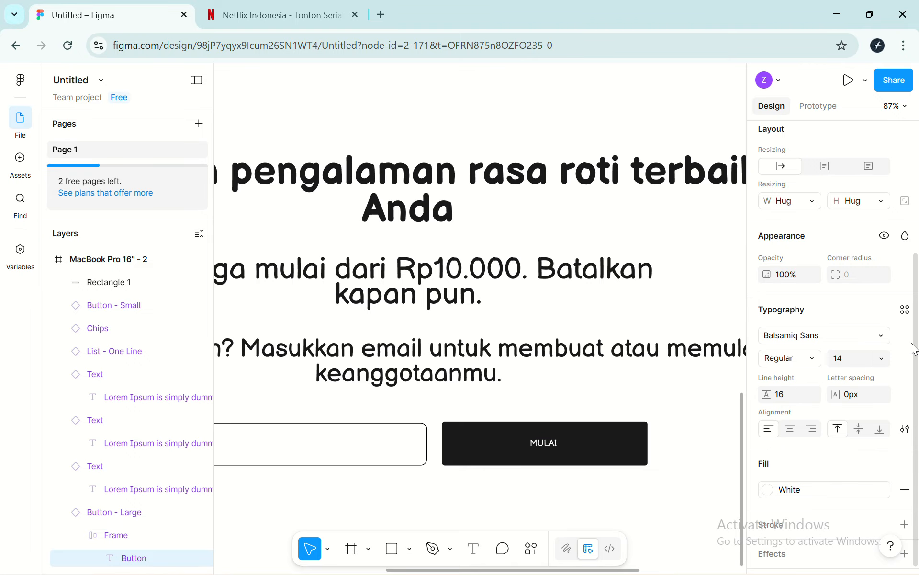
click(883, 354)
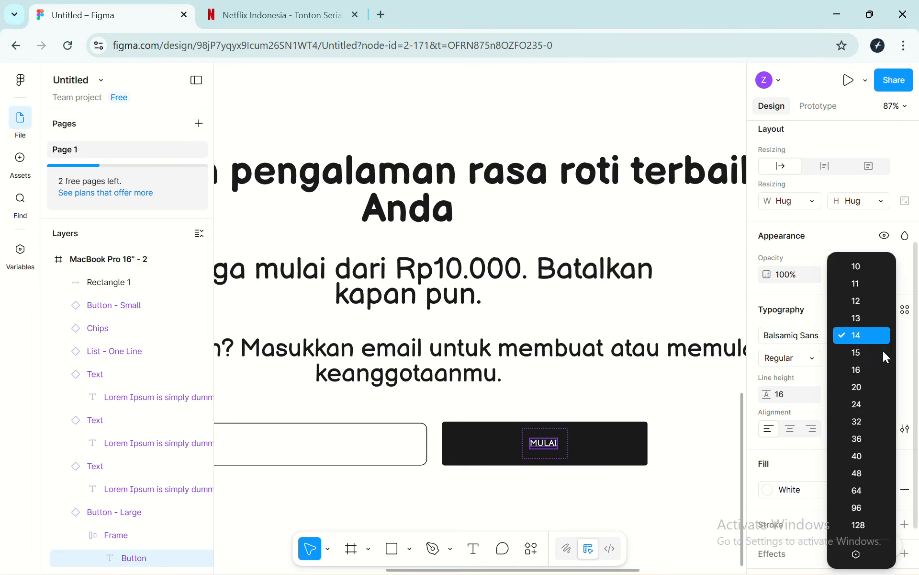
click(857, 422)
scroll(567, 380, down, 2)
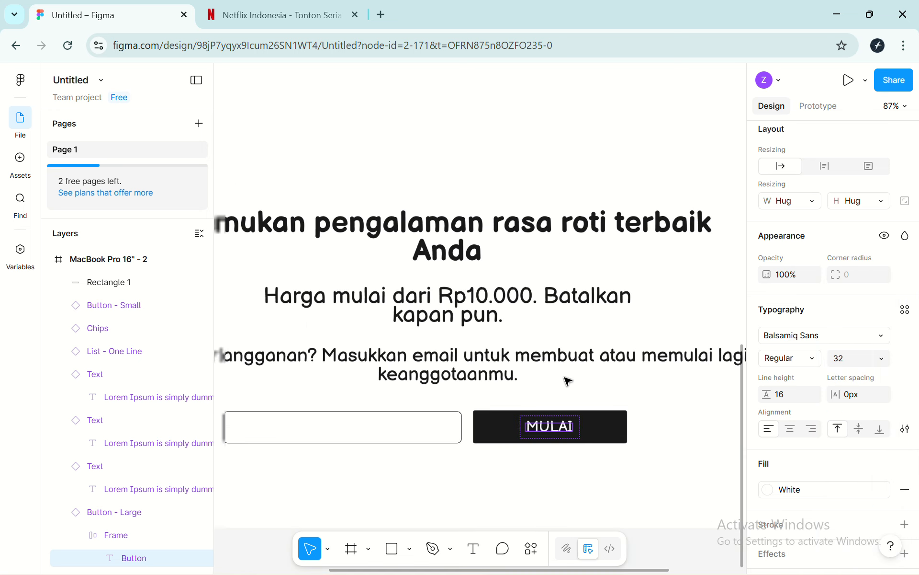
scroll(568, 381, down, 3)
click(560, 421)
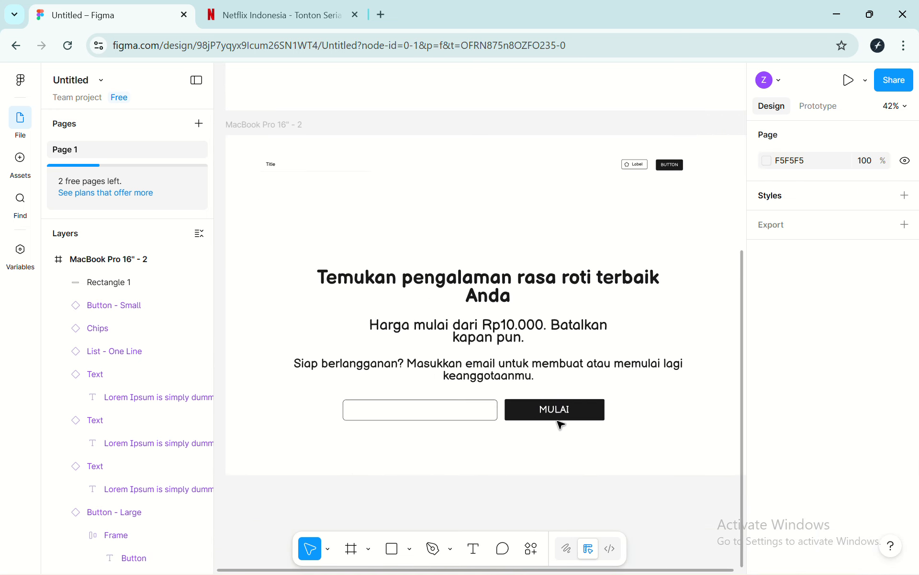
Duplicate the "Siap berlangganan?" text and place the copy over the outlined input rectangle
click(551, 365)
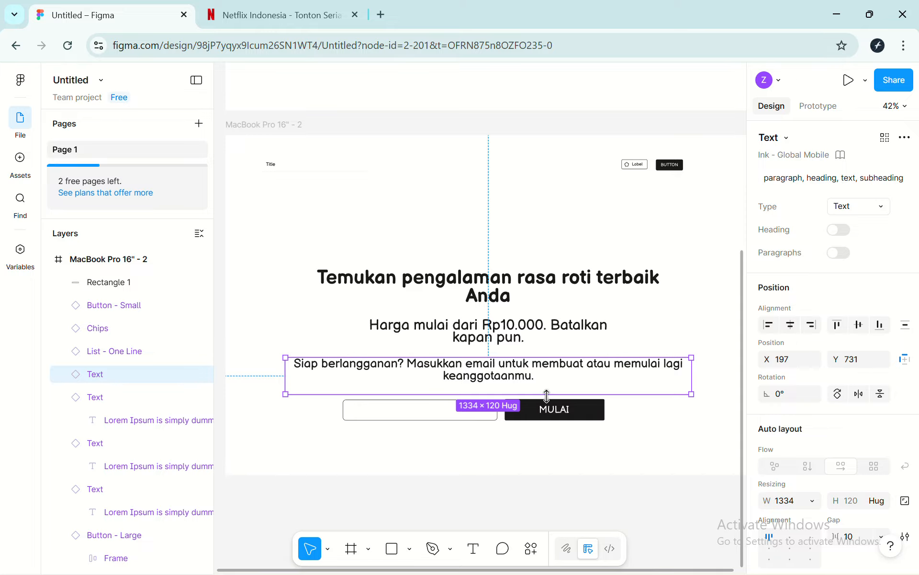
drag(546, 398, 526, 418)
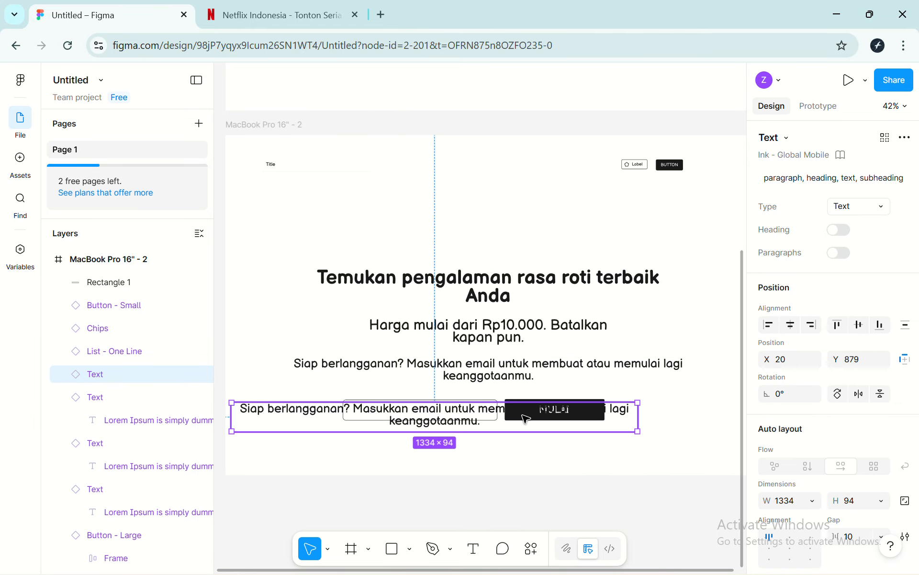
Replace the duplicated text with "Alamat Email", using the Netflix page's input placeholder as reference
double_click(525, 418)
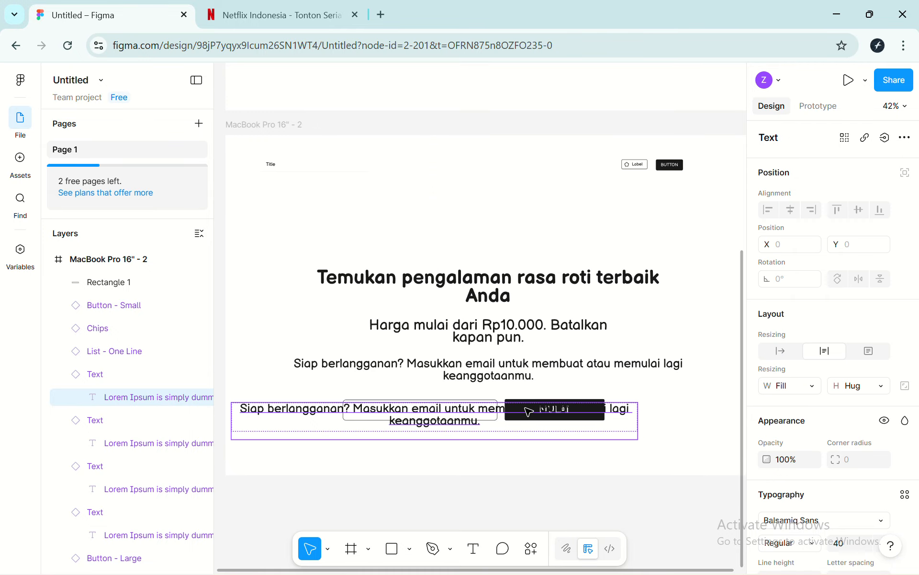
click(241, 6)
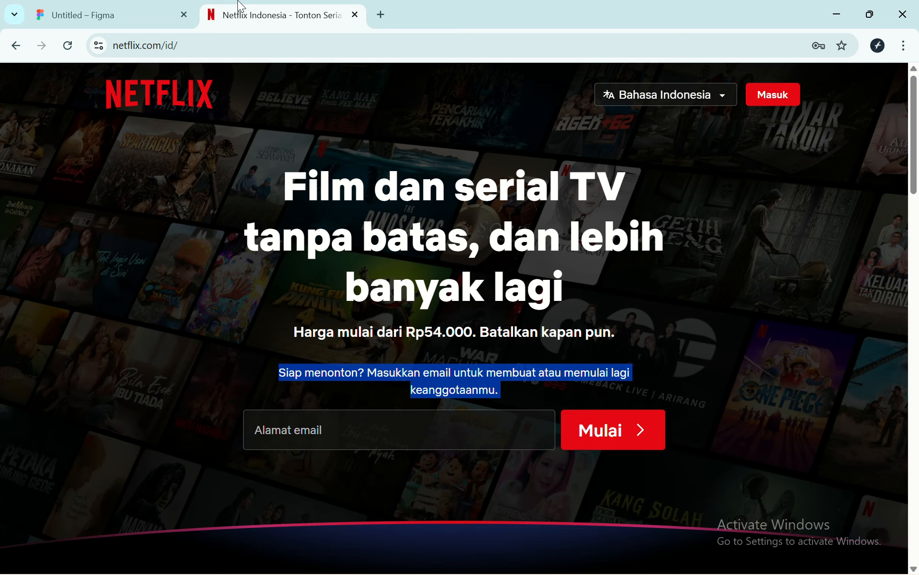
click(87, 7)
double_click(436, 423)
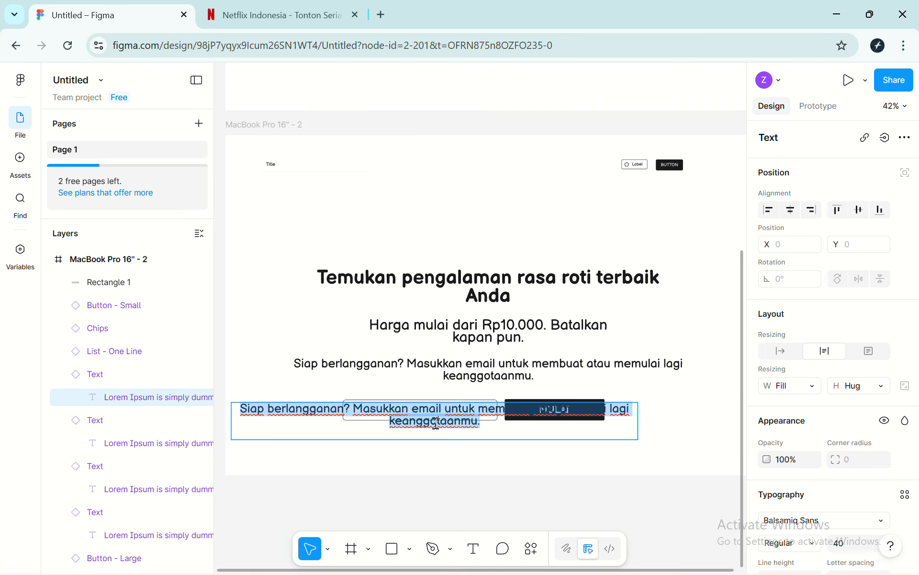
key(Caps_Lock)
text(A)
key(Caps_Lock)
text(lam)
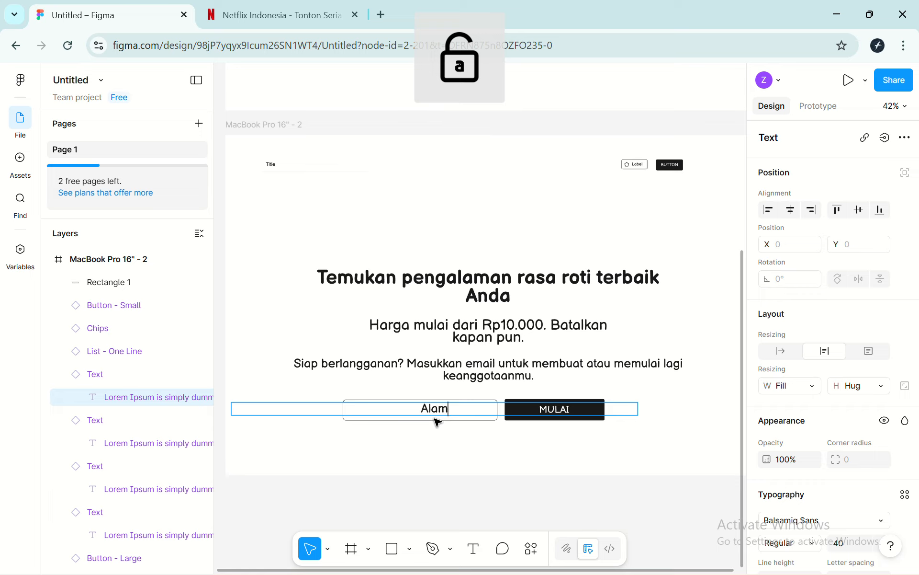
text(at)
key(Caps_Lock)
text(E)
key(Caps_Lock)
text(mial)
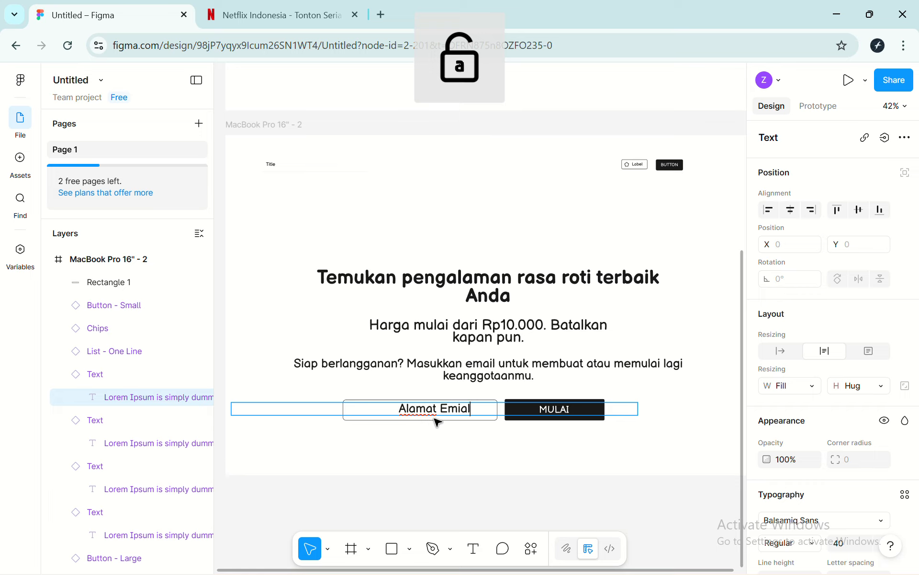
key(BackSpace)
key(BackSpace)
key(BackSpace)
text(ail)
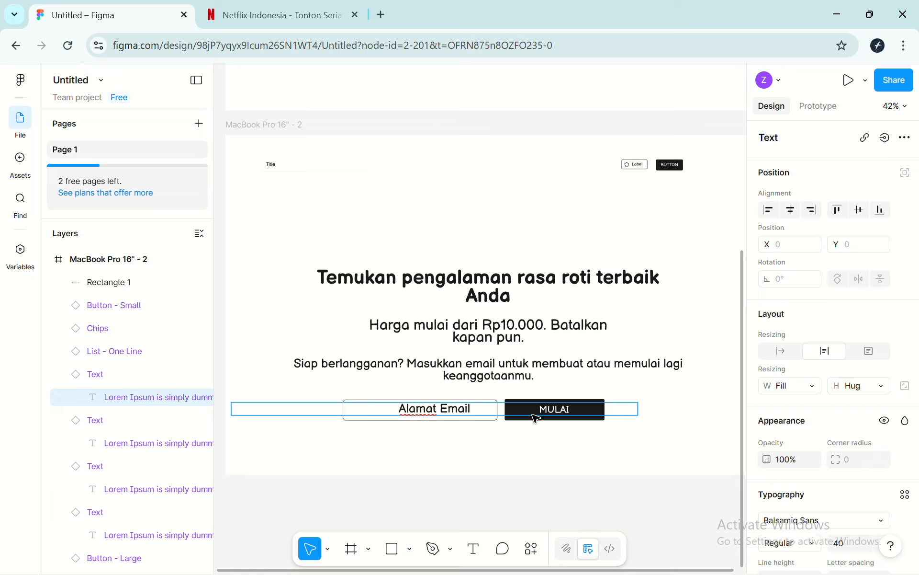
key(Escape)
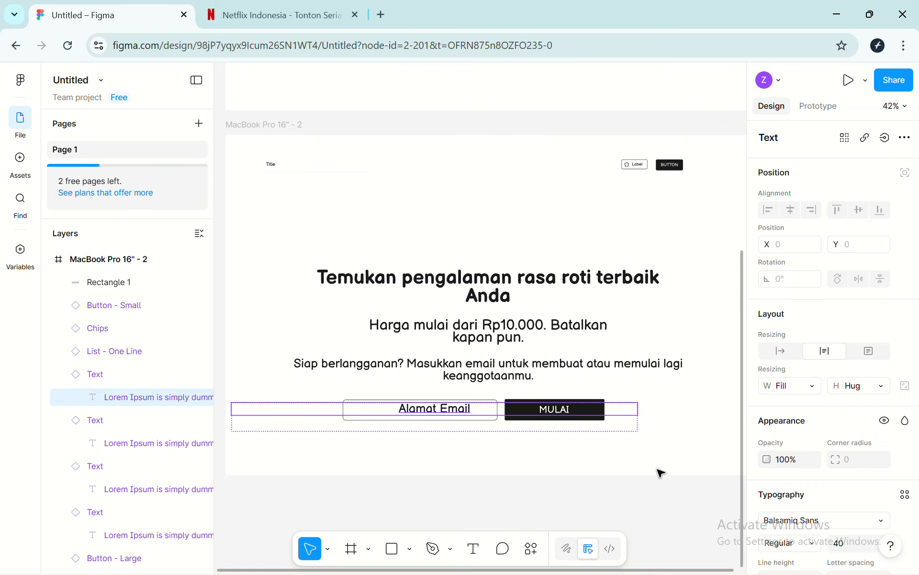
Shrink the Alamat Email text box to about 295 × 51 and place it at the input rectangle's left end
click(643, 416)
drag(638, 411, 418, 415)
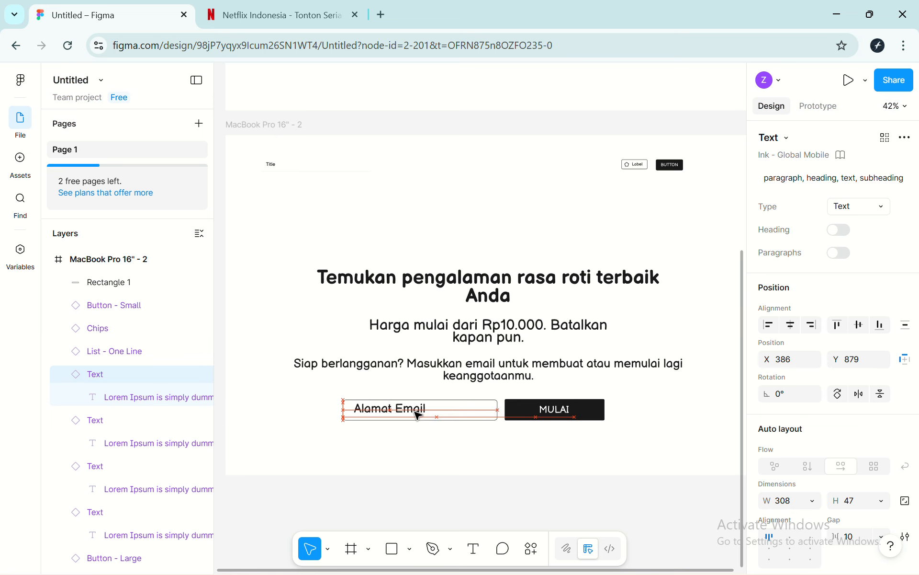
scroll(418, 415, up, 3)
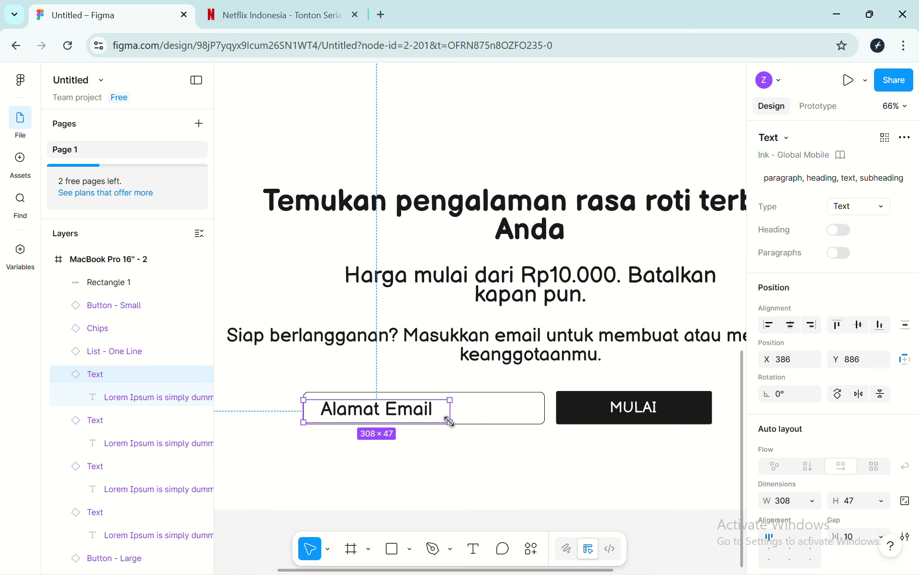
drag(449, 421, 414, 416)
Set the Alamat Email text's font size to 32 and shift it slightly left inside the input rectangle
scroll(830, 394, down, 6)
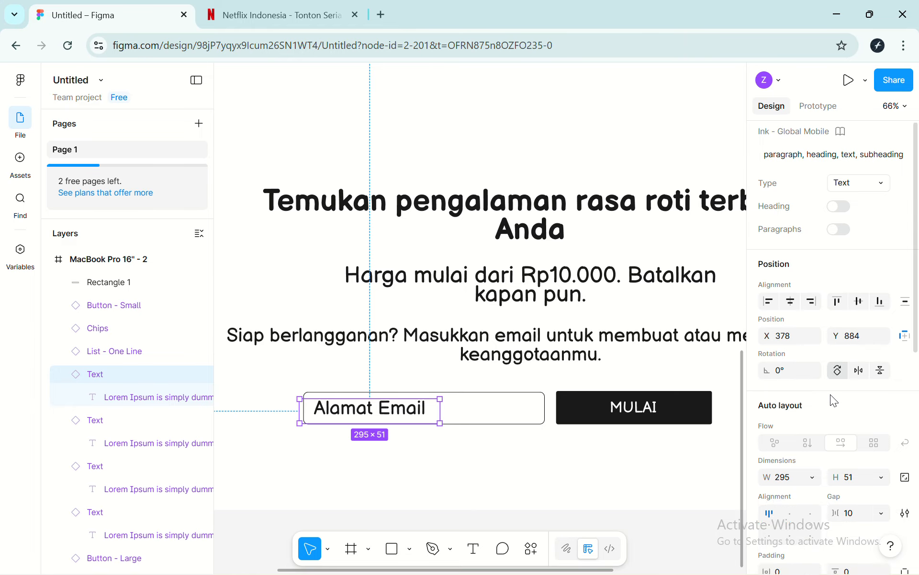
scroll(903, 268, up, 1)
scroll(903, 268, up, 5)
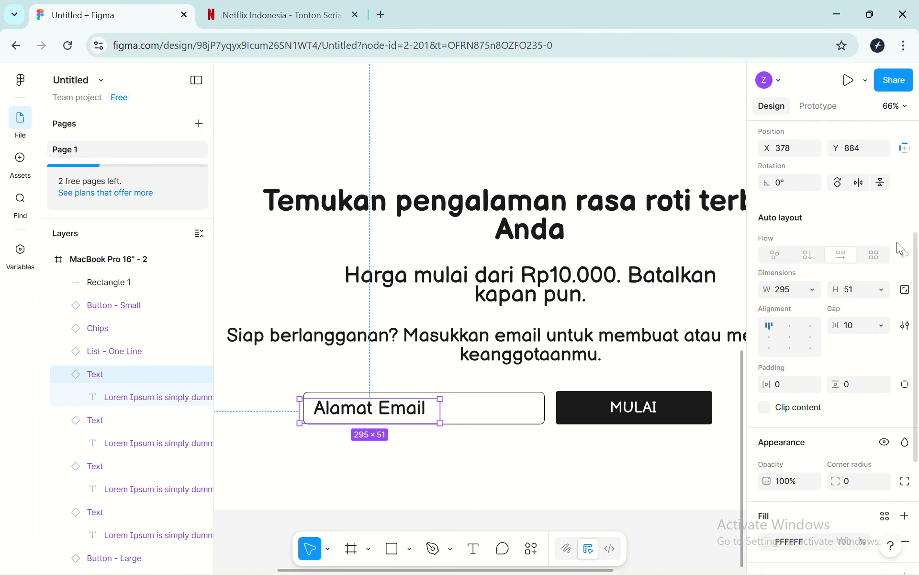
scroll(897, 246, down, 8)
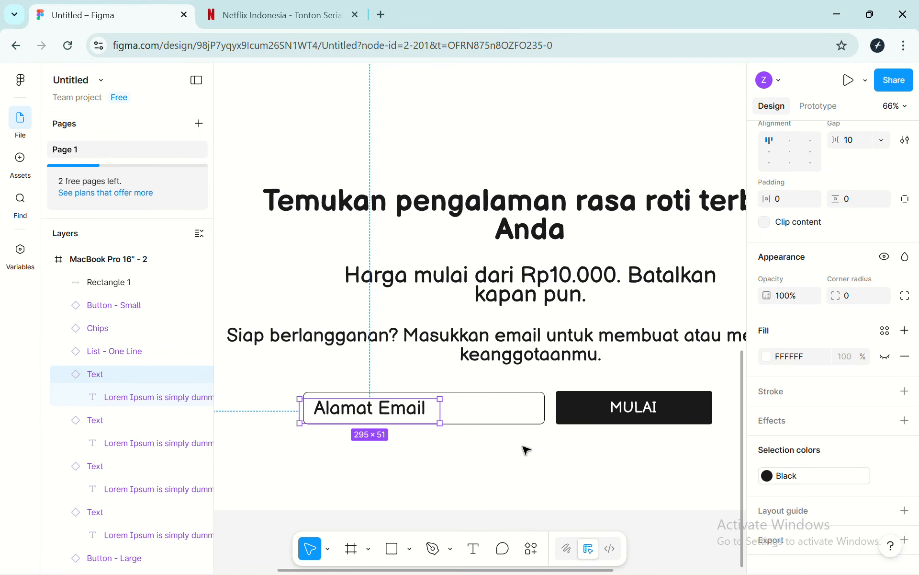
click(439, 448)
click(404, 409)
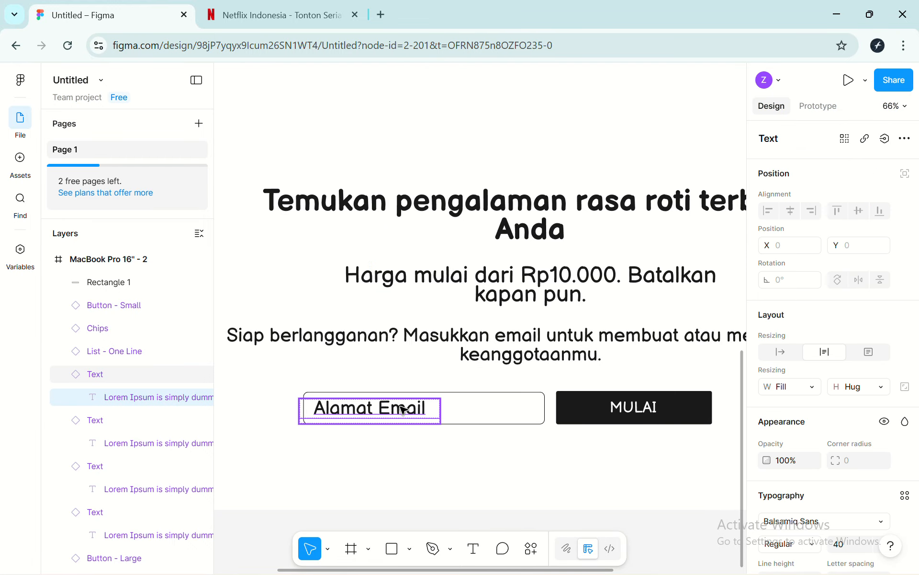
scroll(858, 360, down, 4)
click(885, 455)
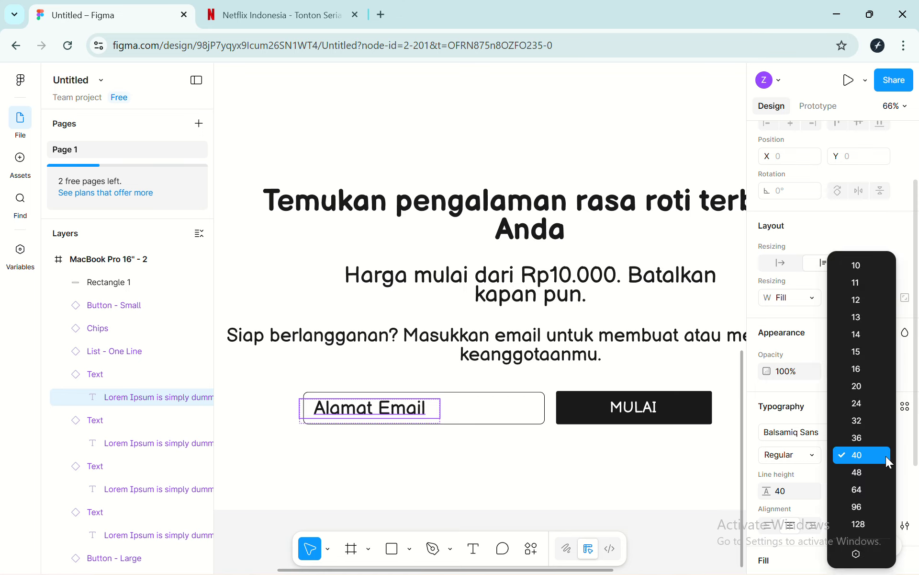
click(877, 421)
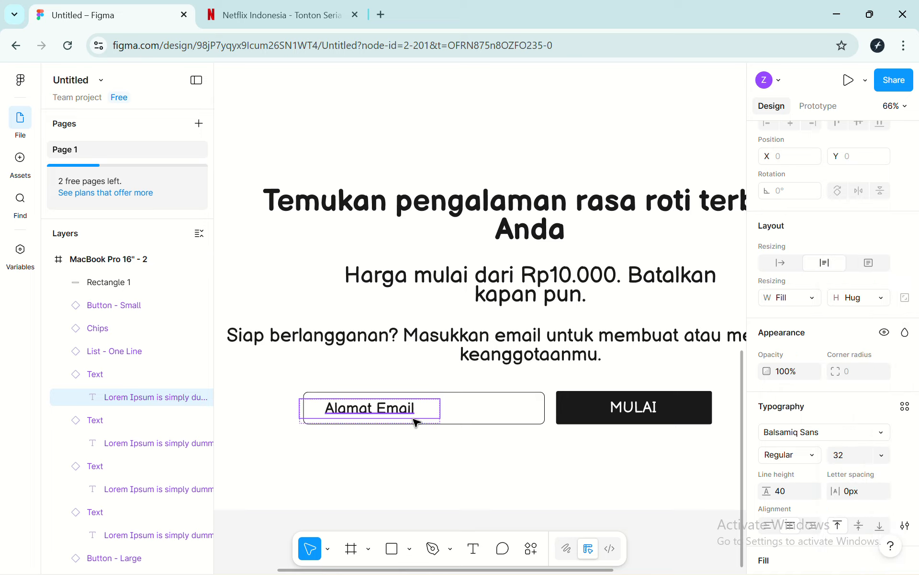
mouse_move(410, 415)
mouse_down()
mouse_move(391, 418)
mouse_move(401, 414)
mouse_up()
click(450, 454)
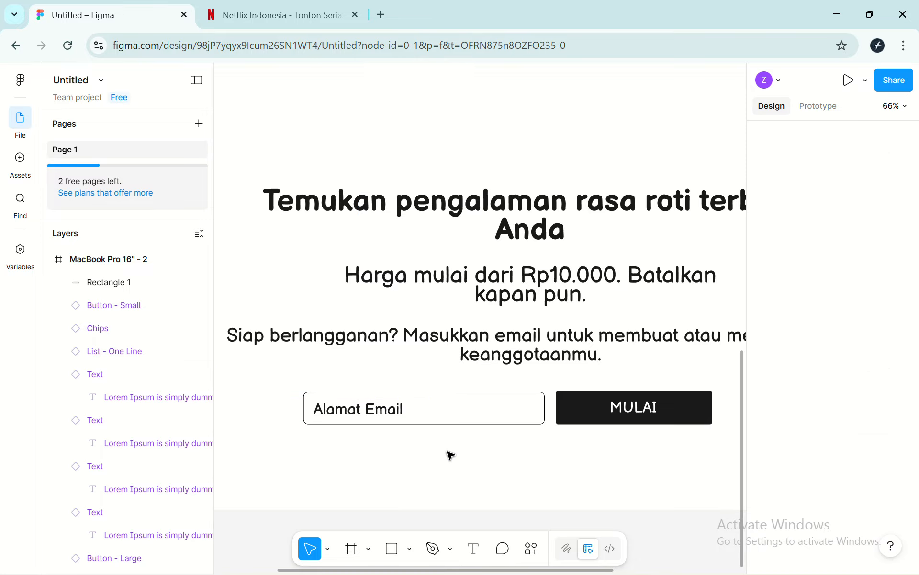
Move the headline, both subtexts, the email field and the MULAI button up together, closer to the page header
scroll(449, 454, down, 3)
scroll(449, 454, down, 2)
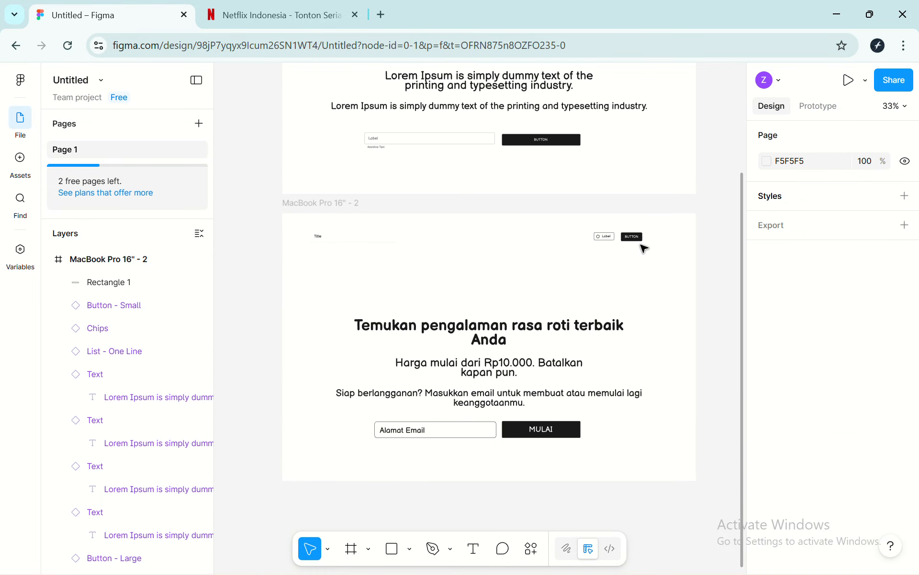
drag(322, 312, 655, 463)
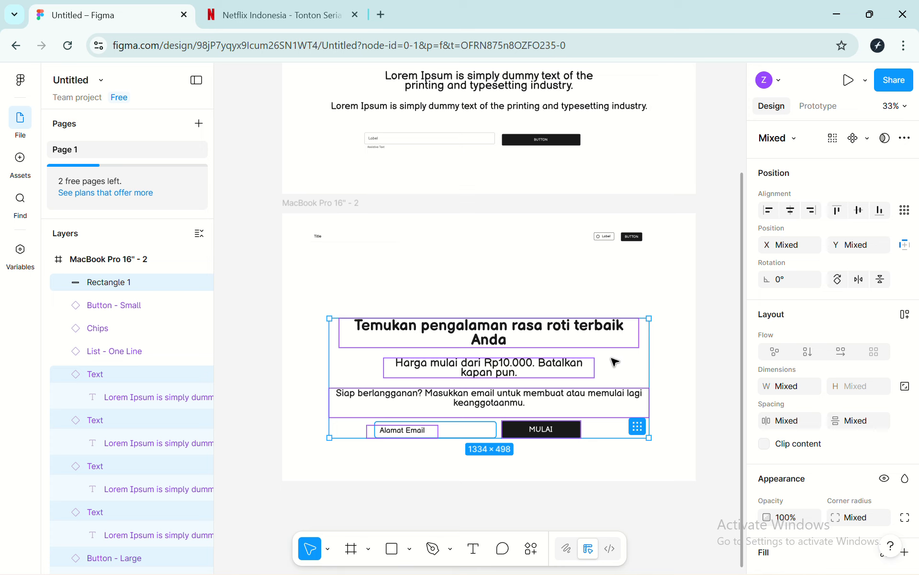
drag(610, 353, 612, 329)
click(670, 328)
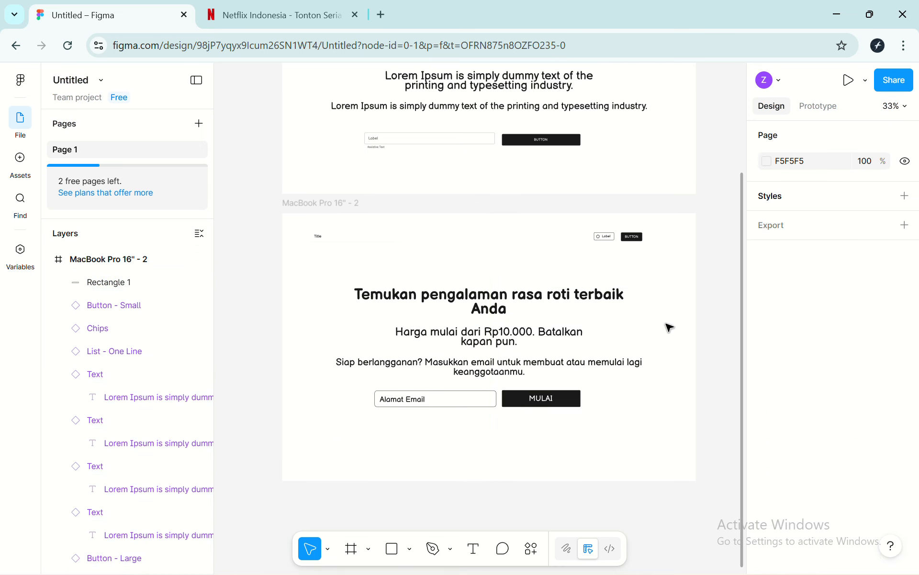
Replace the small header button's label with "MASUK", using the Netflix page's header as reference
scroll(670, 327, up, 5)
scroll(601, 217, up, 3)
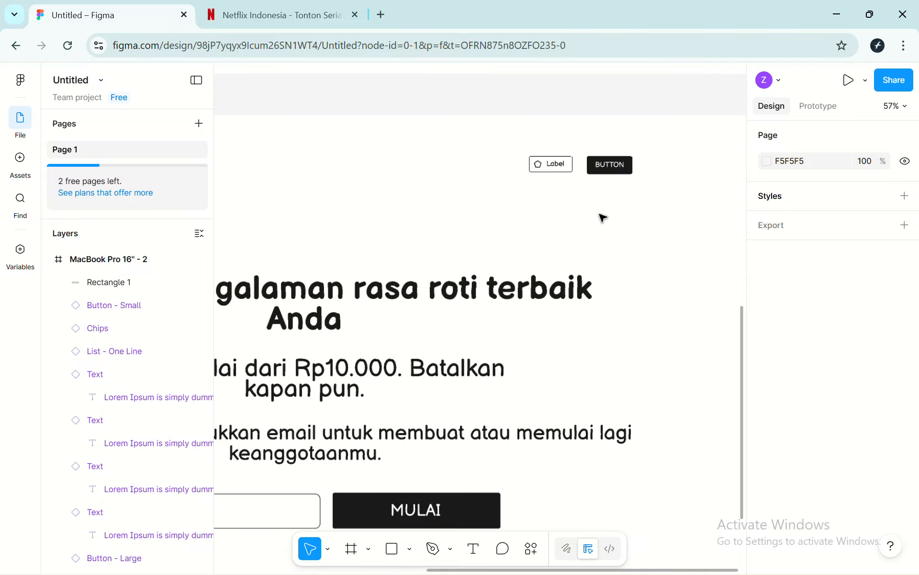
scroll(598, 335, right, 2)
scroll(599, 335, down, 1)
click(557, 342)
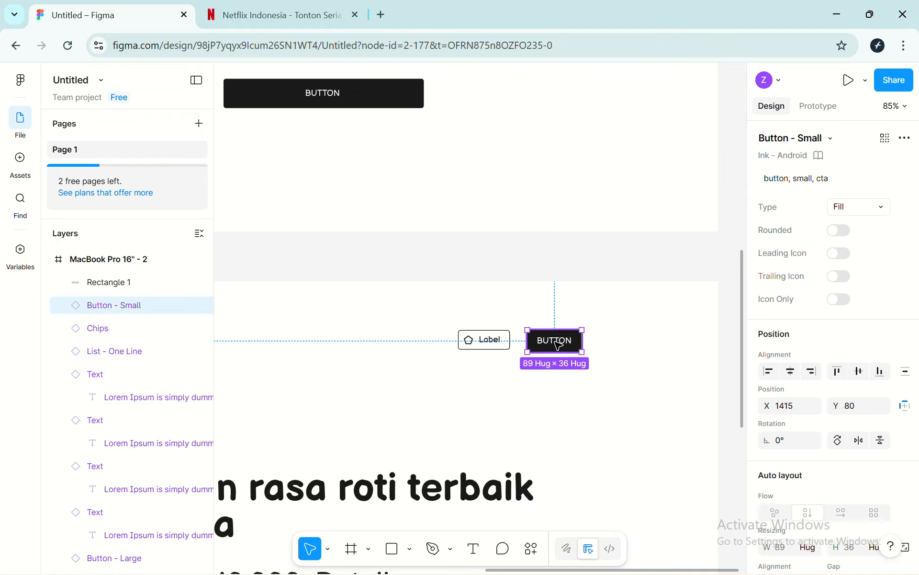
click(244, 6)
click(161, 6)
double_click(562, 343)
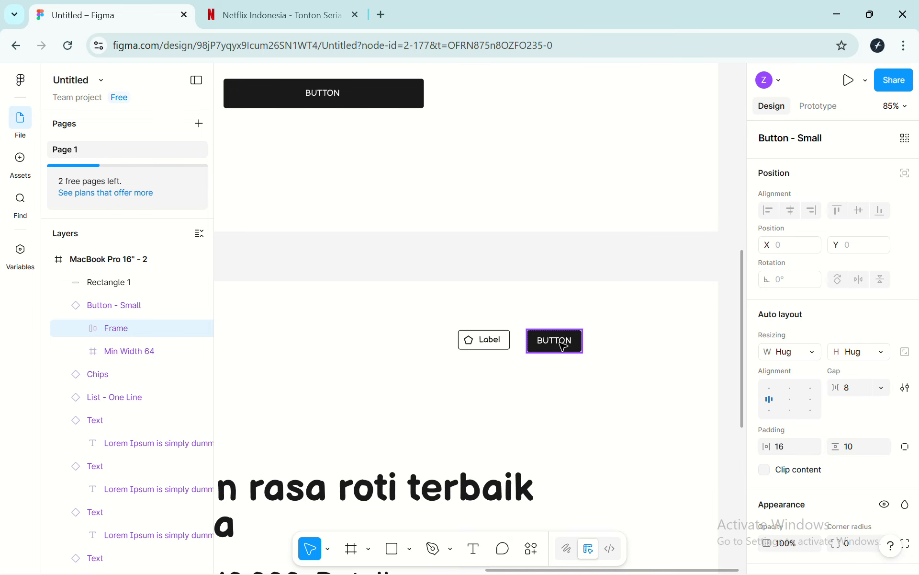
double_click(563, 343)
double_click(561, 344)
key(Caps_Lock)
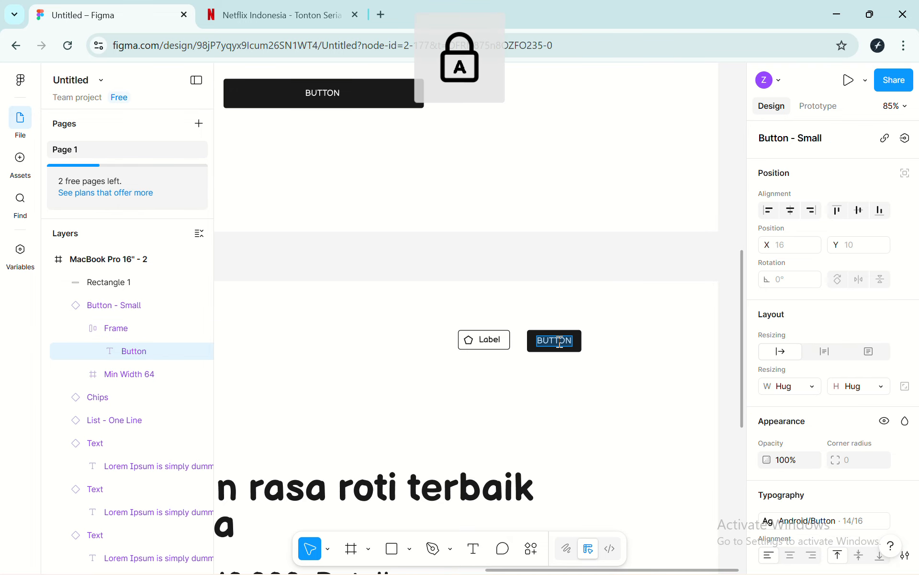
text(MASUK)
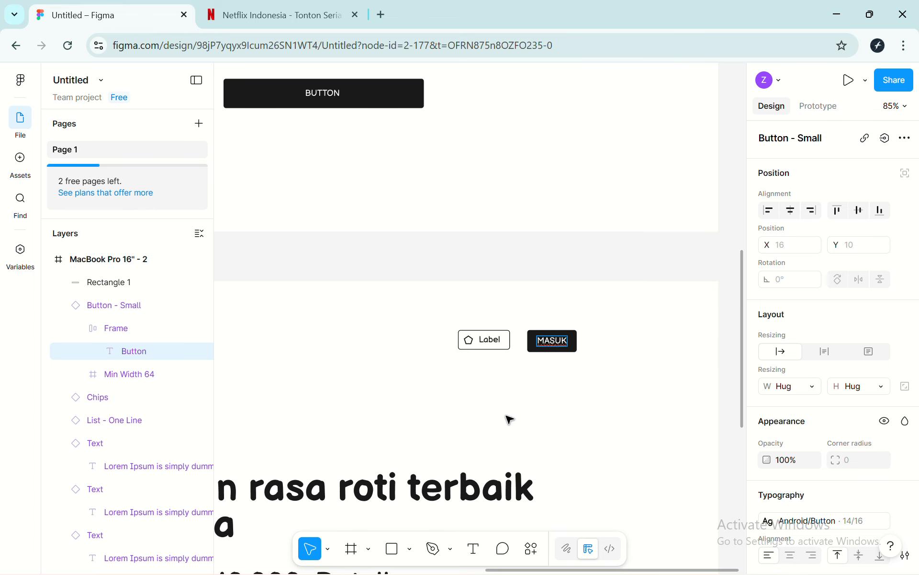
key(Escape)
Change the header chip's label to "Bahasa"
click(494, 341)
double_click(498, 341)
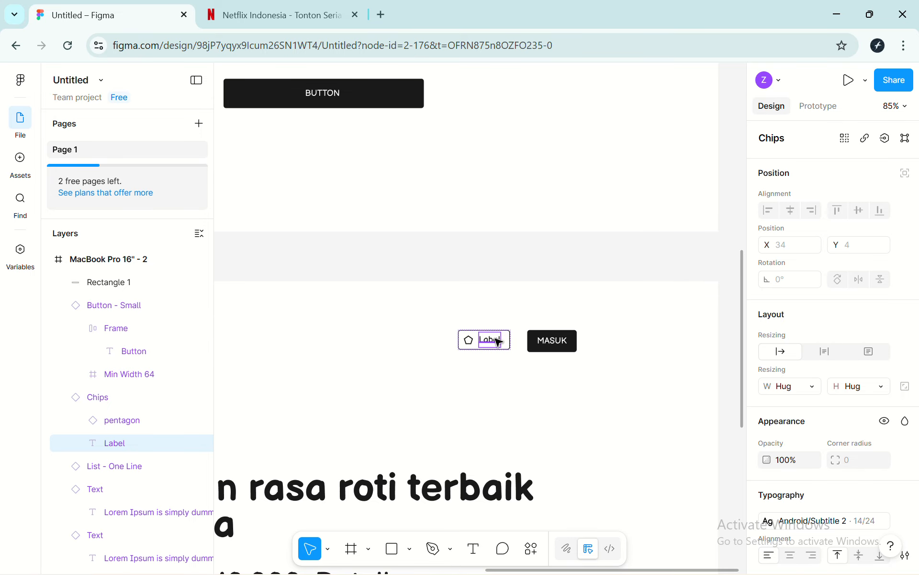
double_click(498, 341)
key(Caps_Lock)
text(B)
key(Caps_Lock)
text(ahasa)
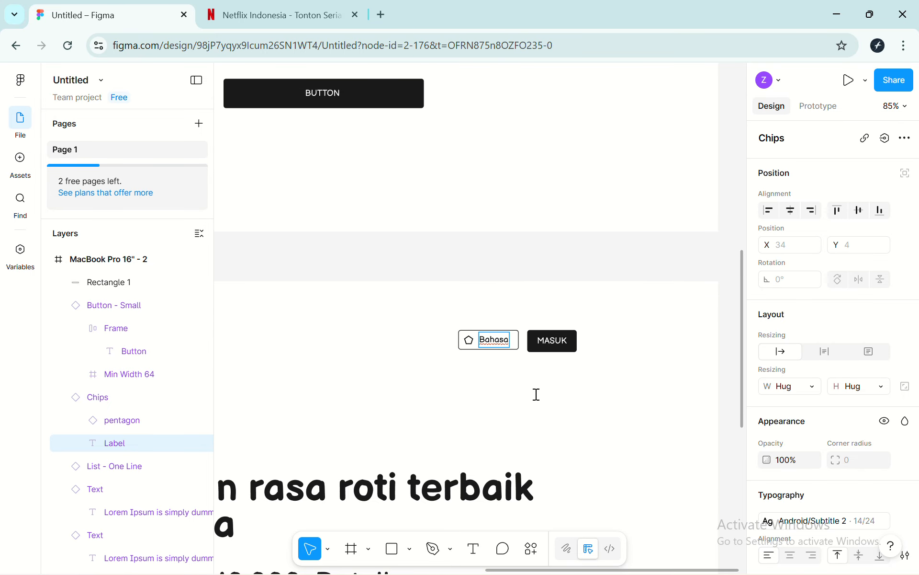
key(Escape)
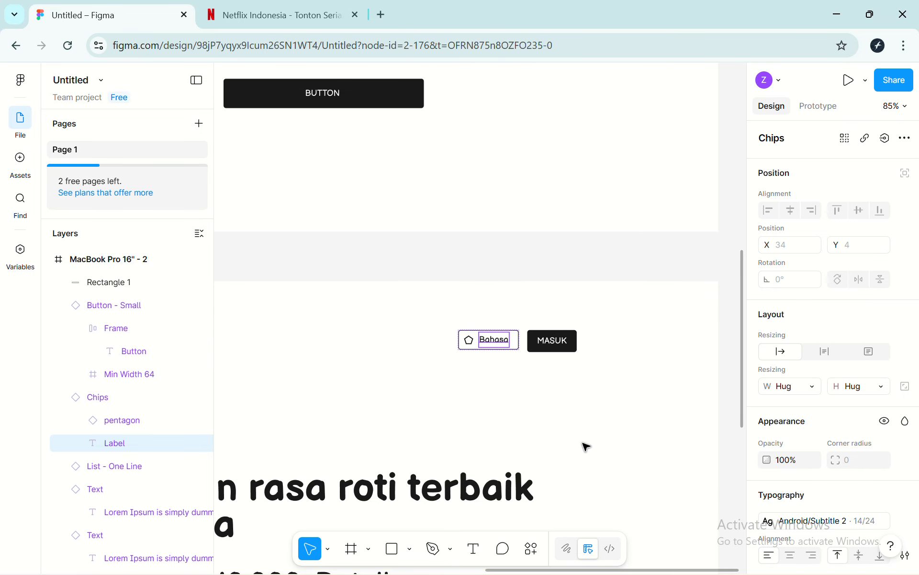
click(565, 402)
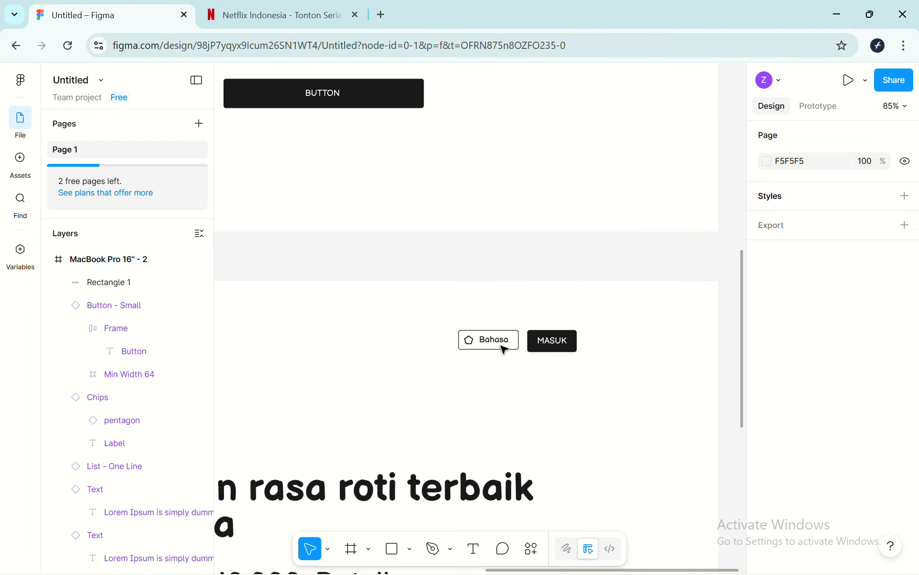
Enlarge the Bahasa chip and MASUK button together to about 344 × 53 and shift them toward the header's right end
drag(442, 316, 612, 383)
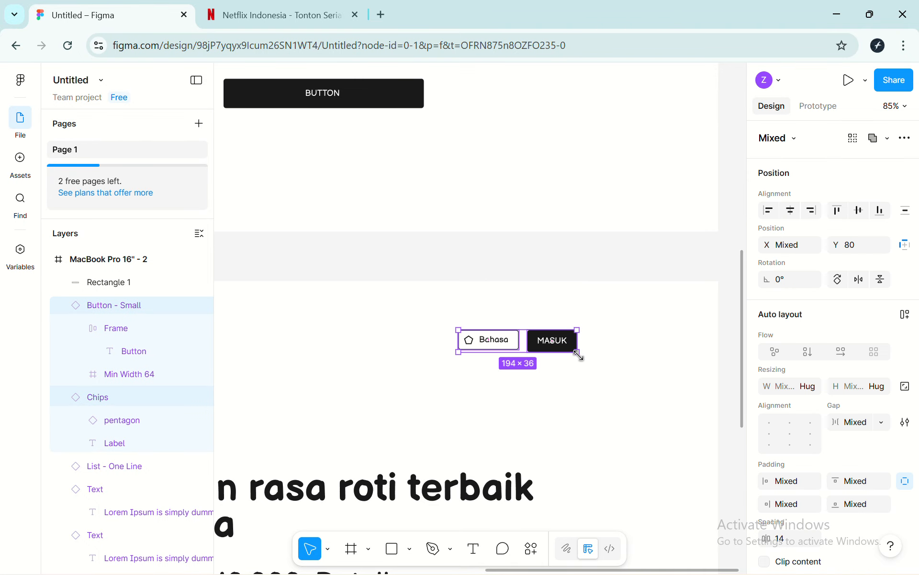
drag(577, 352, 546, 355)
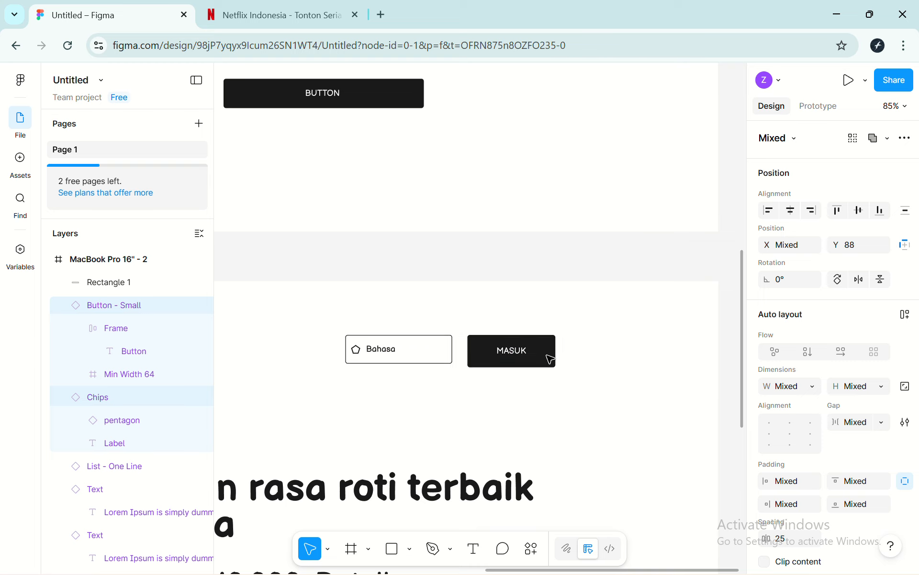
scroll(546, 355, down, 5)
scroll(547, 355, left, 3)
scroll(550, 359, down, 2)
scroll(551, 356, right, 2)
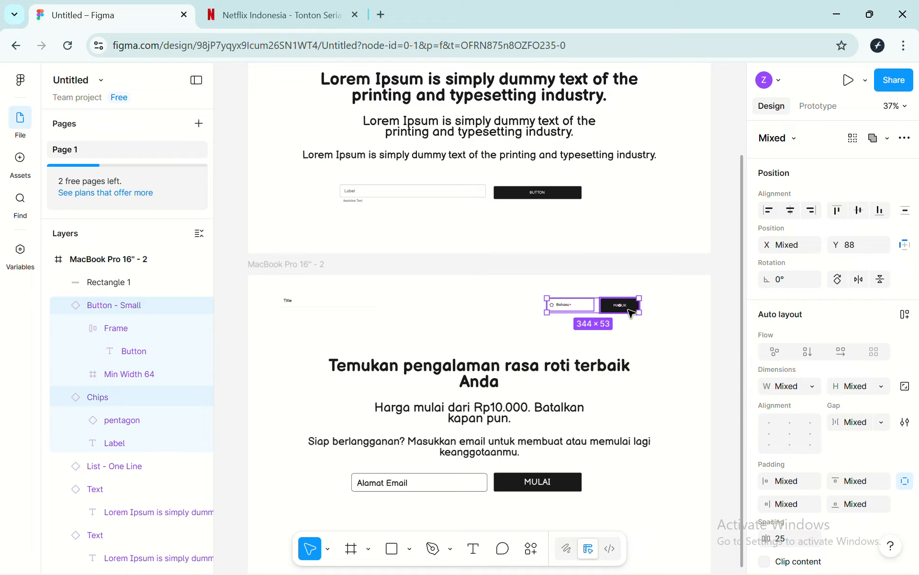
drag(630, 312, 641, 311)
Increase the Bahasa chip's height to 53 so it matches the MASUK button beside it
scroll(640, 311, up, 3)
click(621, 324)
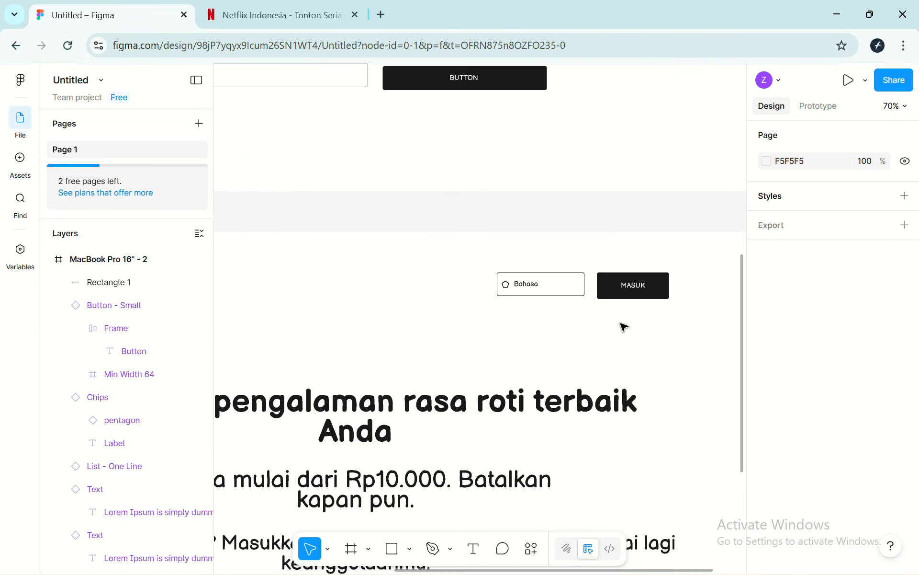
click(582, 289)
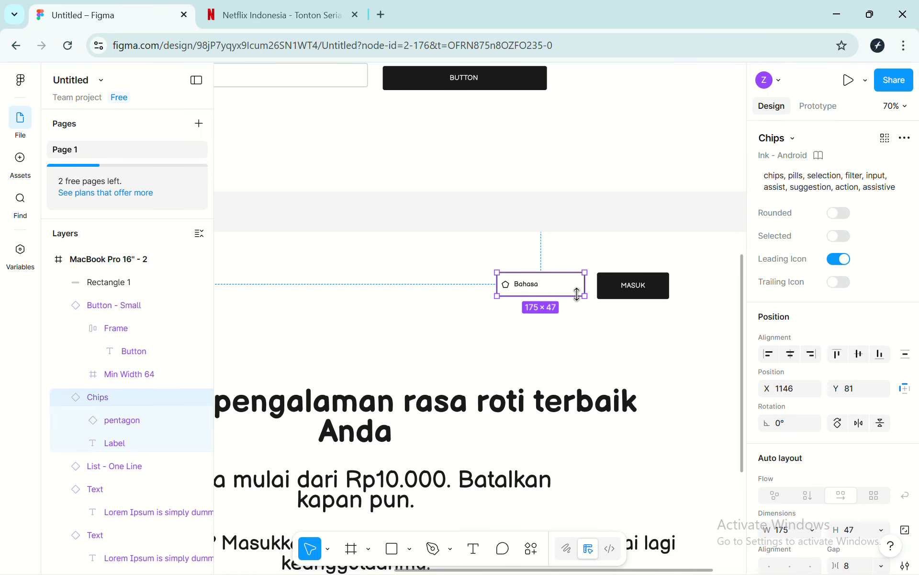
drag(577, 294, 577, 298)
click(579, 334)
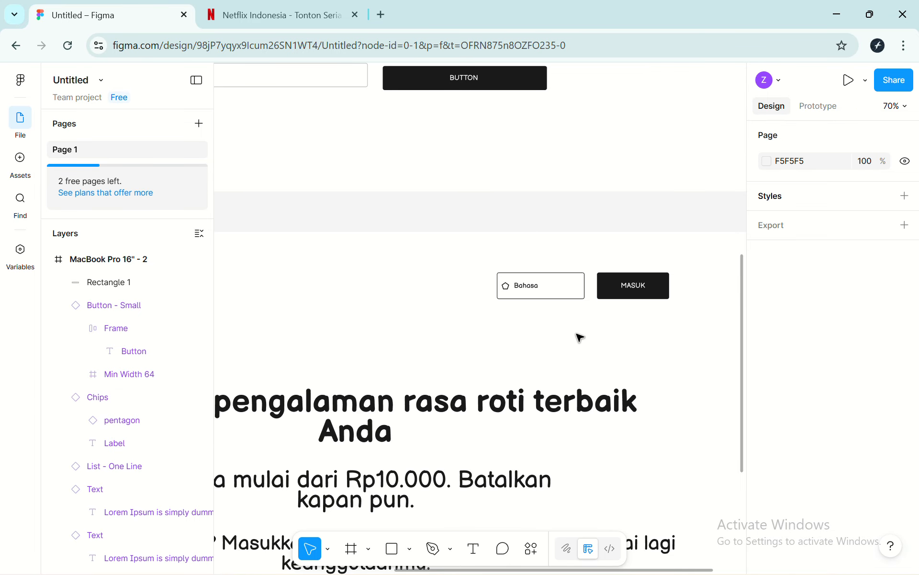
Detach the text style from the Bahasa chip's label and set its font size to 20
scroll(579, 335, down, 3)
click(532, 302)
scroll(530, 302, up, 4)
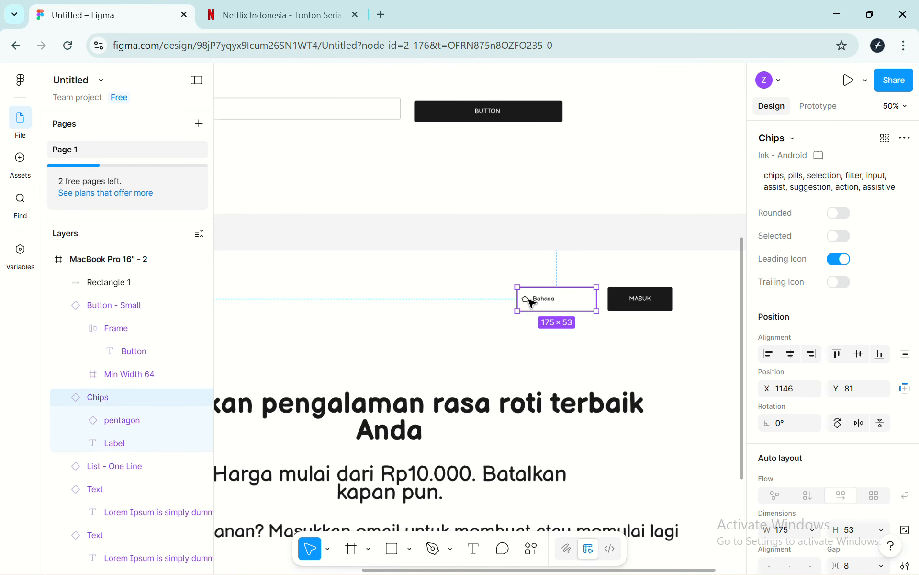
double_click(560, 300)
scroll(904, 374, down, 3)
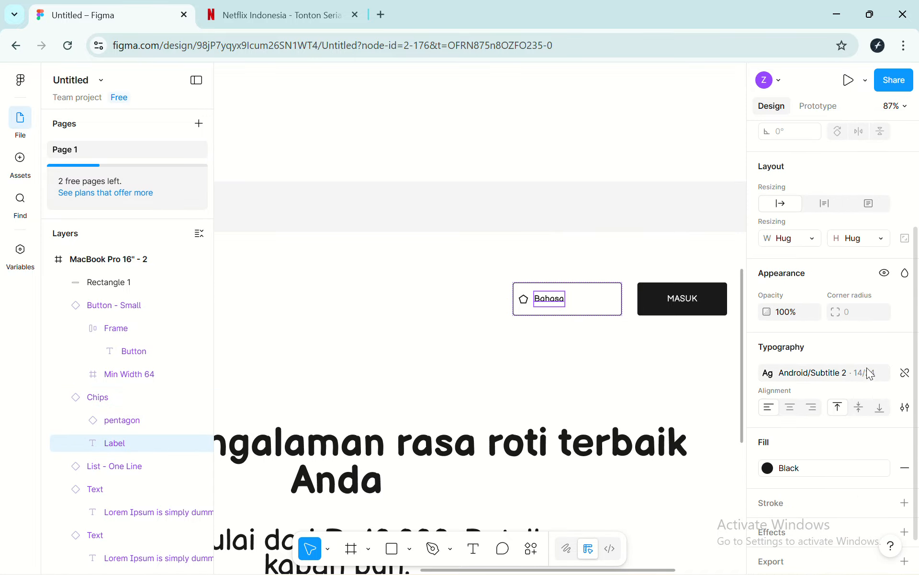
click(905, 373)
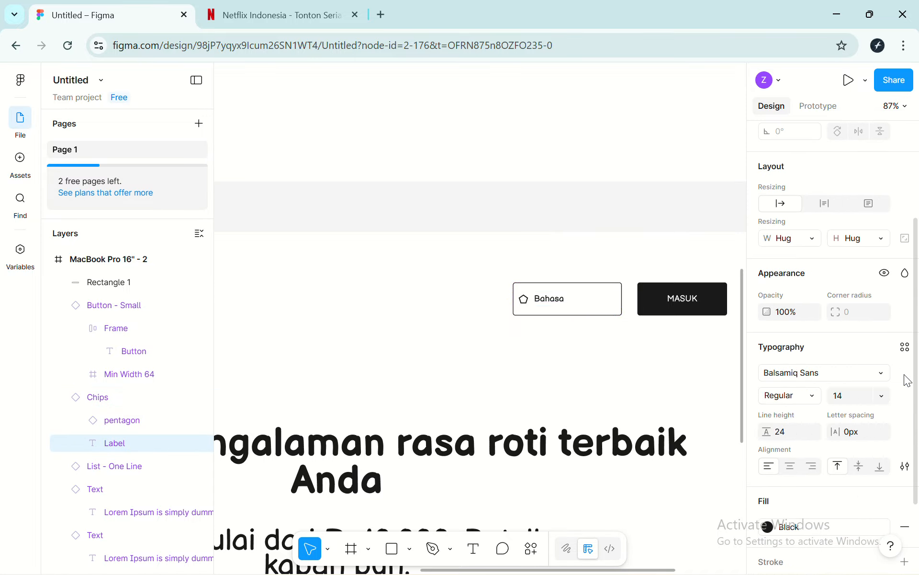
click(874, 393)
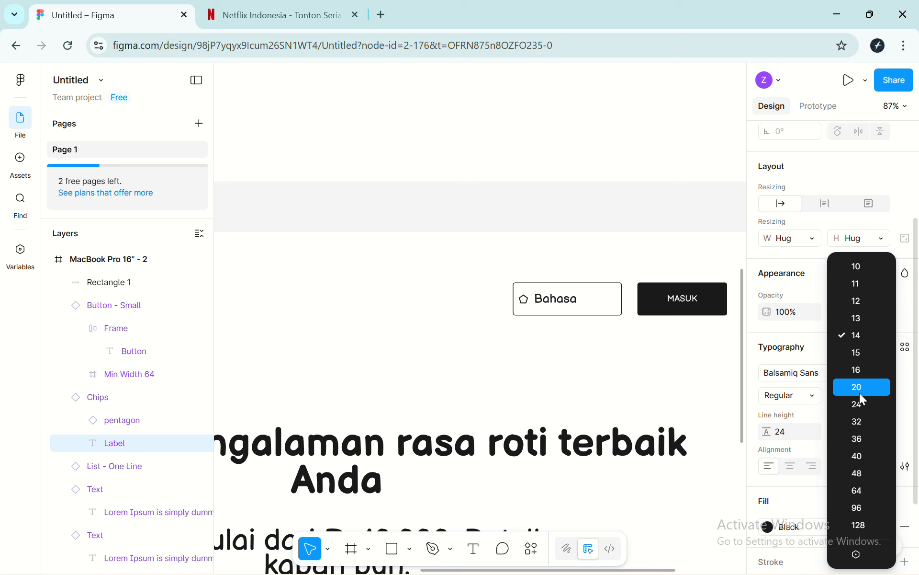
click(860, 393)
click(548, 339)
scroll(548, 339, down, 2)
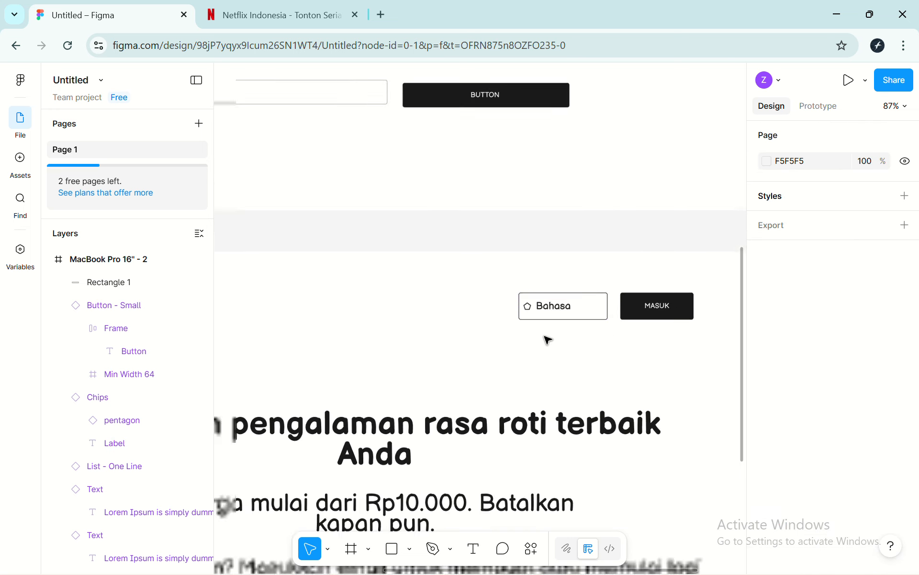
Examine the header and content layout of the second frame against the original wireframe above it
scroll(547, 339, down, 3)
scroll(548, 338, left, 1)
click(517, 318)
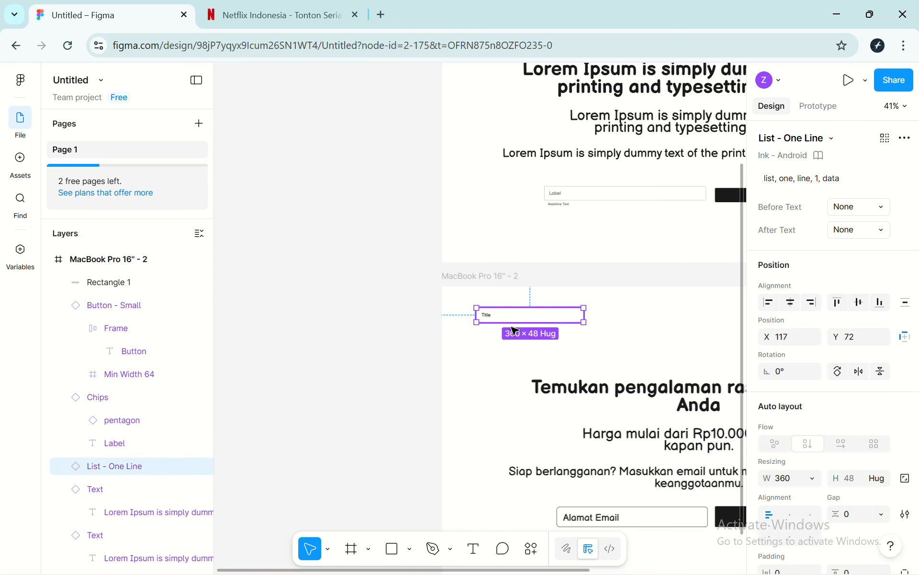
click(615, 367)
scroll(615, 367, right, 5)
scroll(616, 368, down, 2)
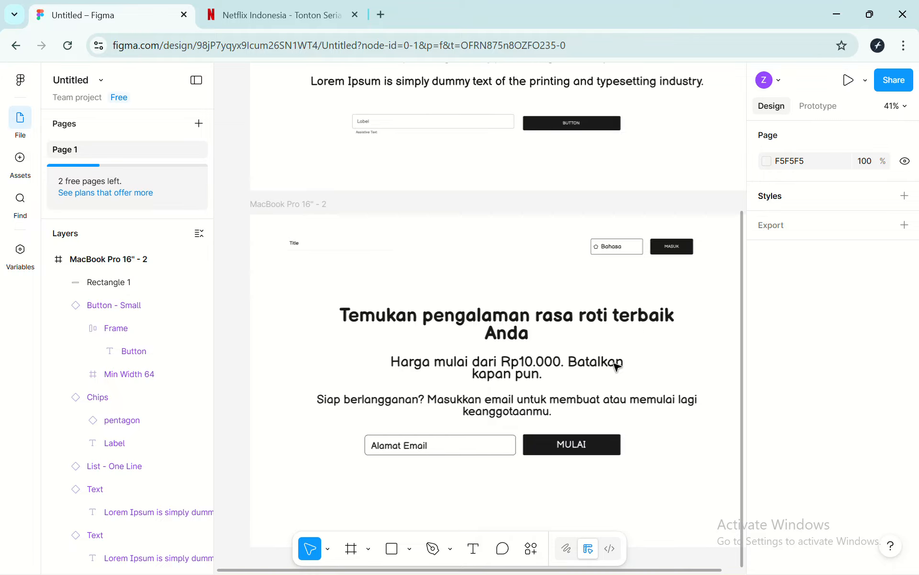
scroll(615, 367, down, 2)
scroll(649, 372, up, 2)
scroll(613, 378, down, 1)
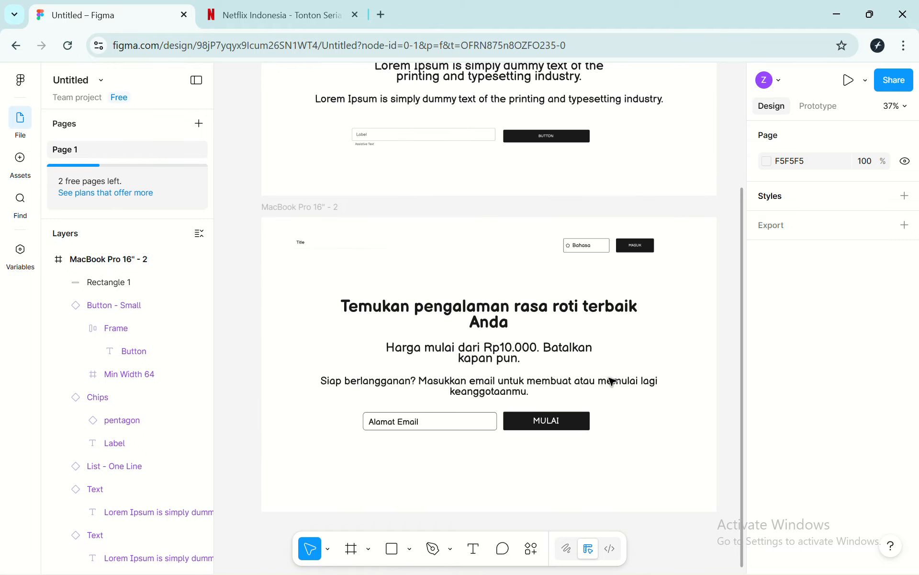
scroll(613, 381, right, 1)
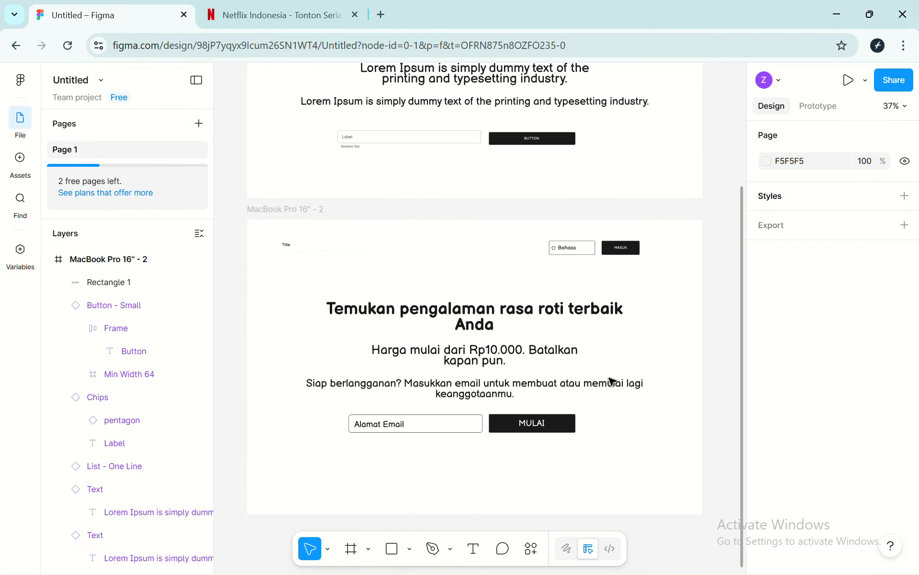
scroll(612, 381, up, 3)
scroll(611, 380, up, 1)
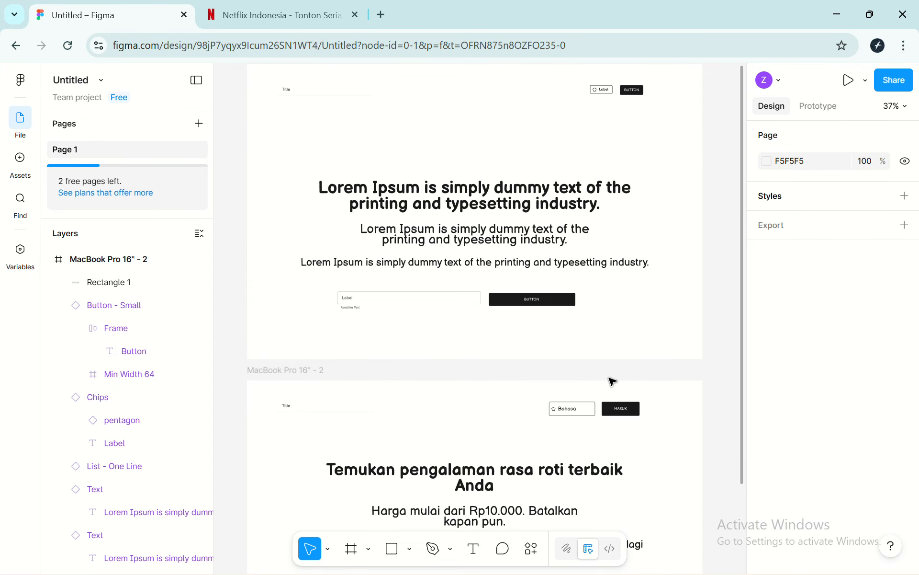
scroll(610, 379, down, 4)
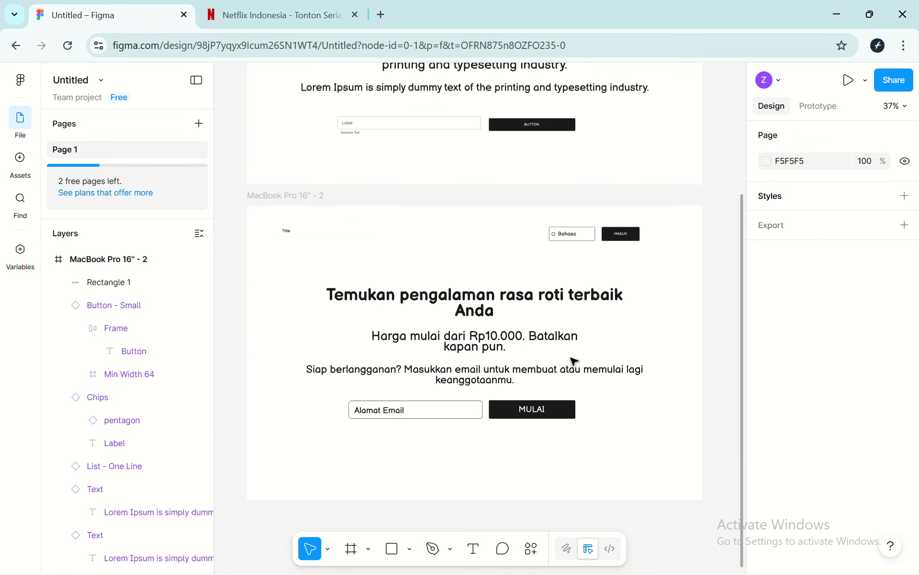
scroll(560, 352, up, 1)
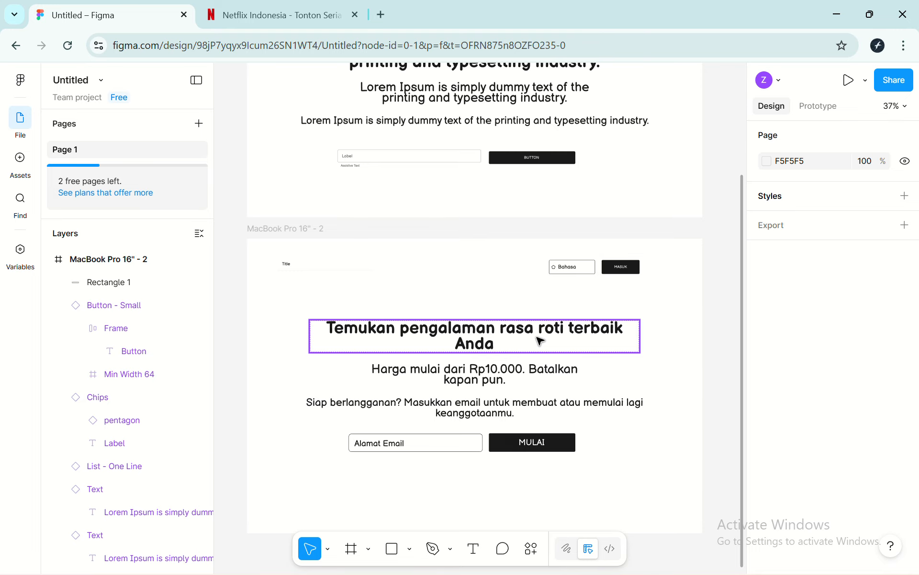
Change the font of the headline "Temukan pengalaman rasa roti terbaik Anda" to Montserrat
click(540, 341)
scroll(832, 436, down, 8)
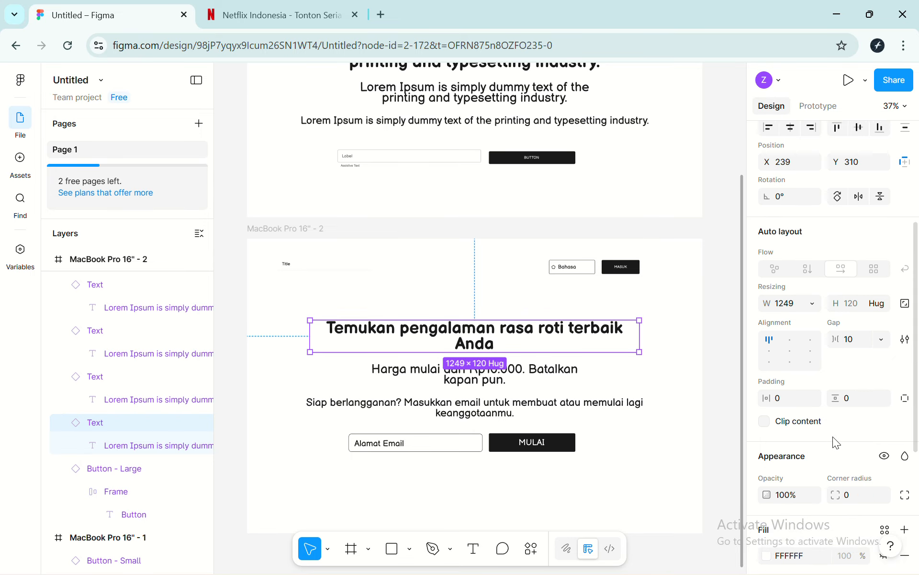
scroll(837, 443, down, 1)
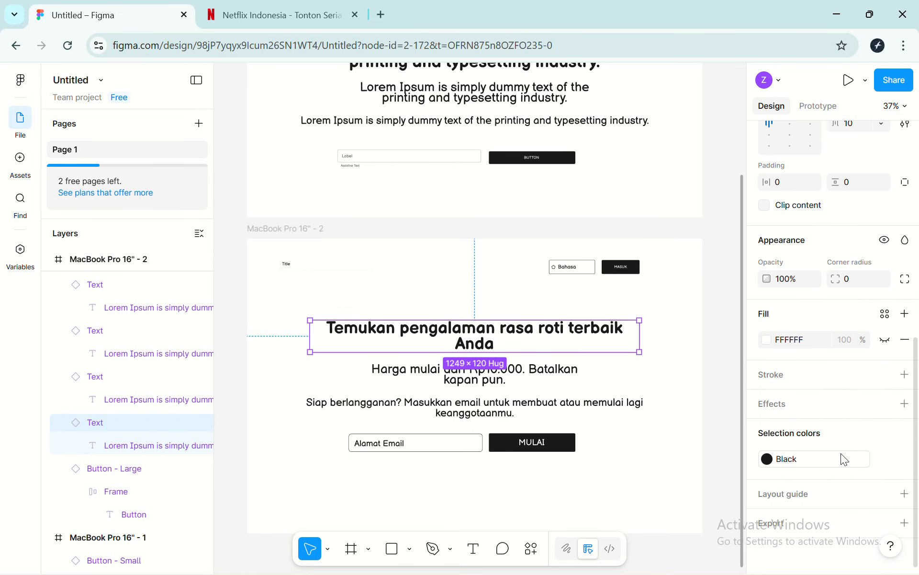
scroll(841, 453, up, 4)
scroll(844, 459, up, 3)
scroll(847, 445, down, 1)
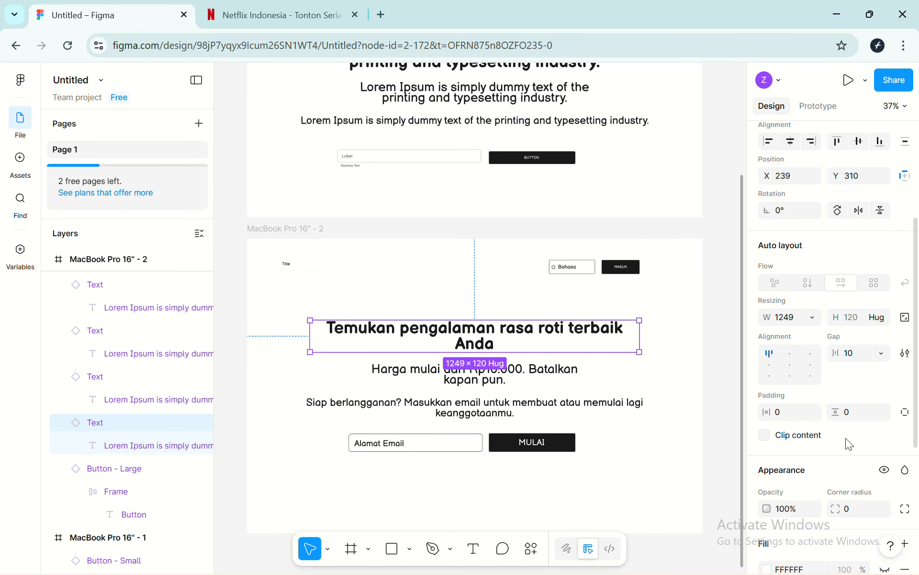
scroll(851, 416, up, 1)
scroll(851, 416, down, 3)
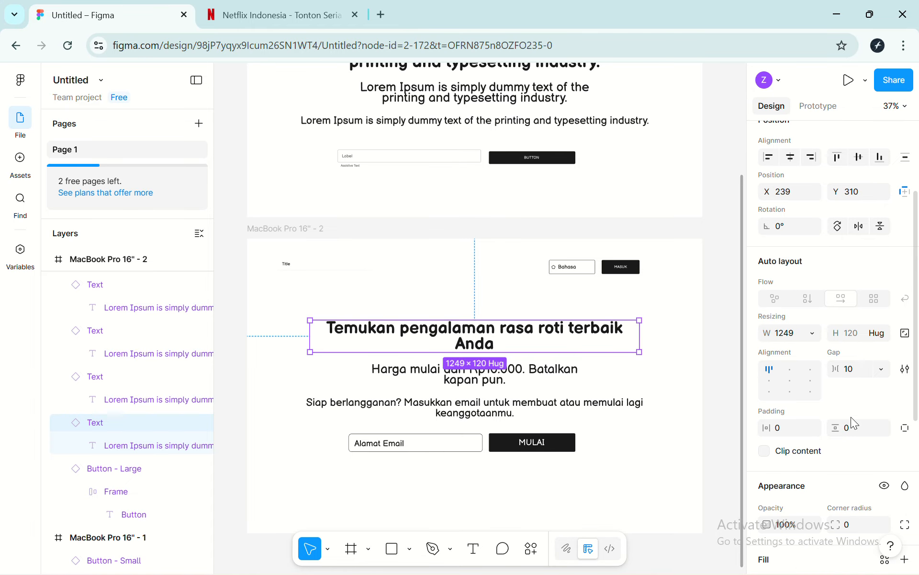
scroll(903, 345, down, 3)
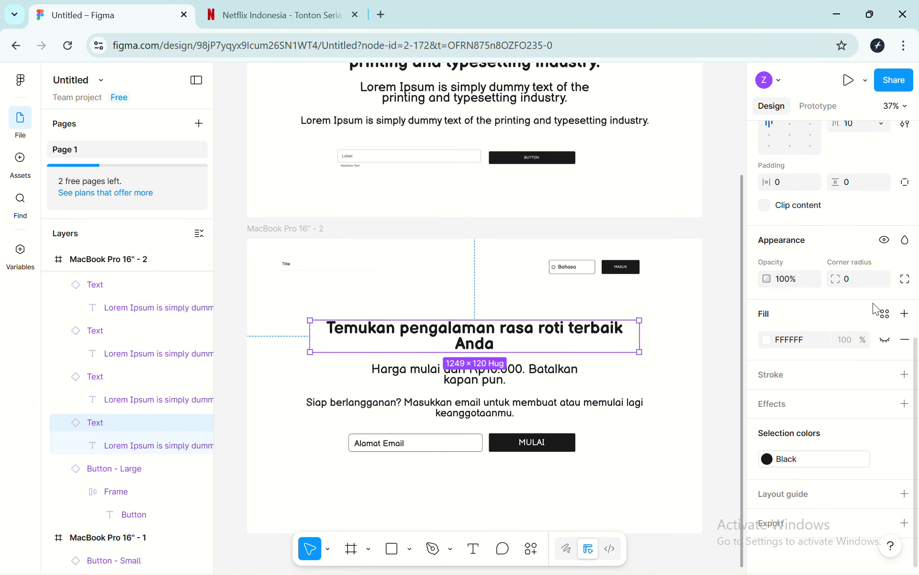
double_click(581, 328)
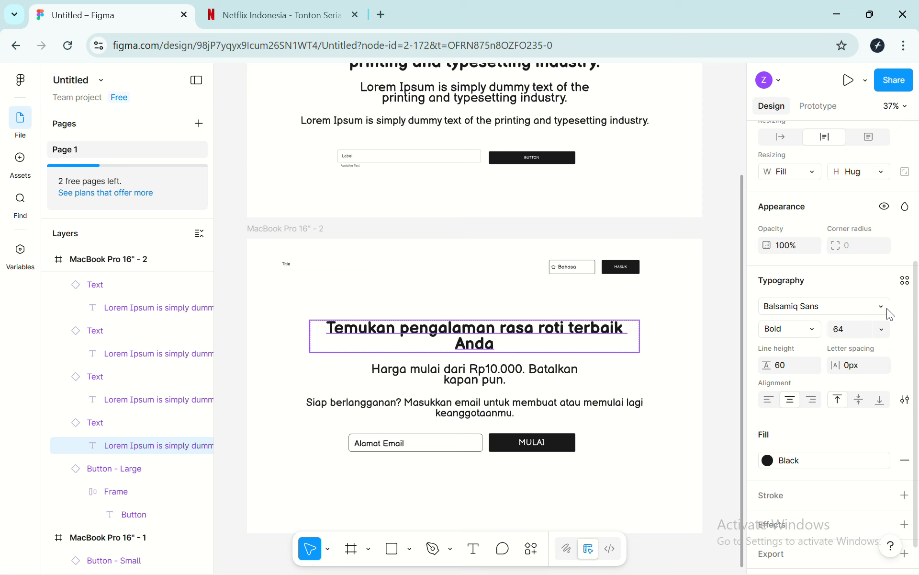
click(884, 308)
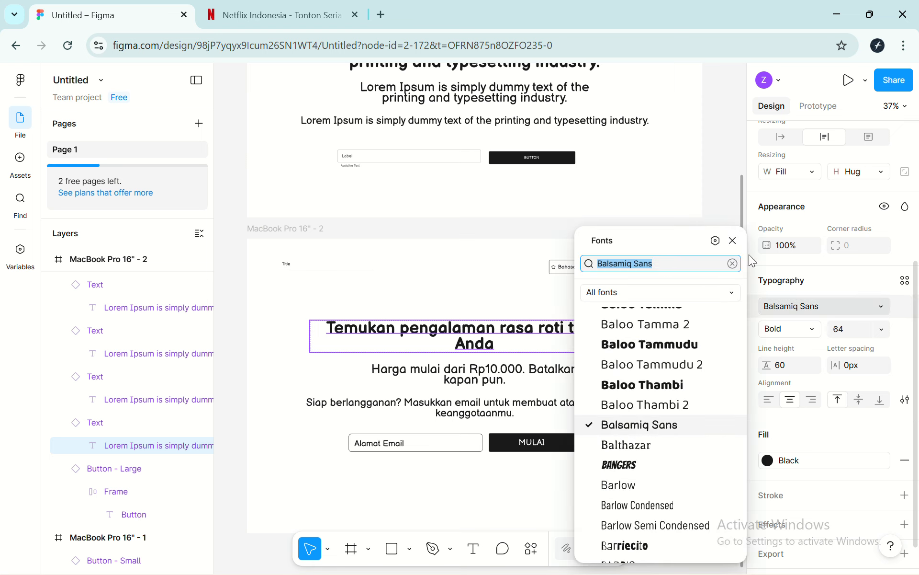
text(mont)
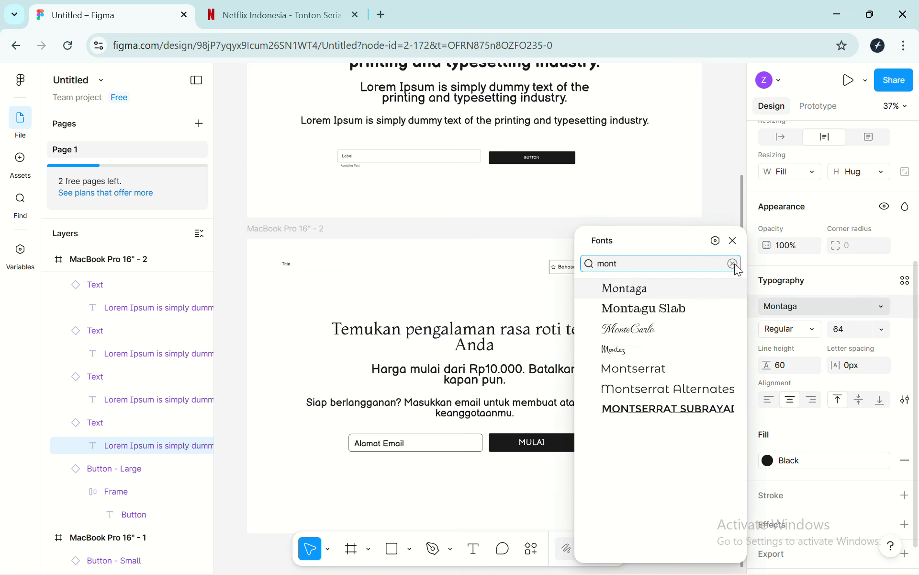
click(625, 373)
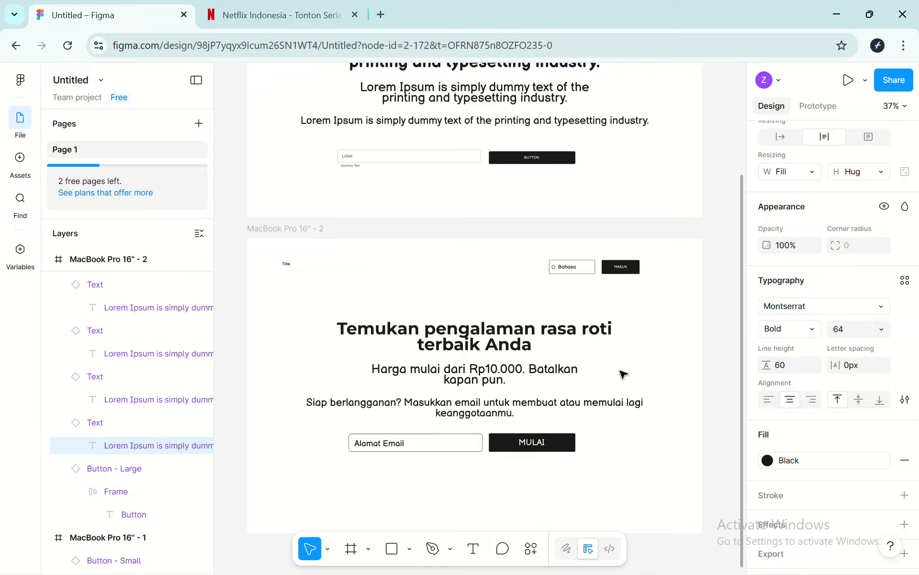
Set the headline's line height to 65
scroll(796, 401, down, 1)
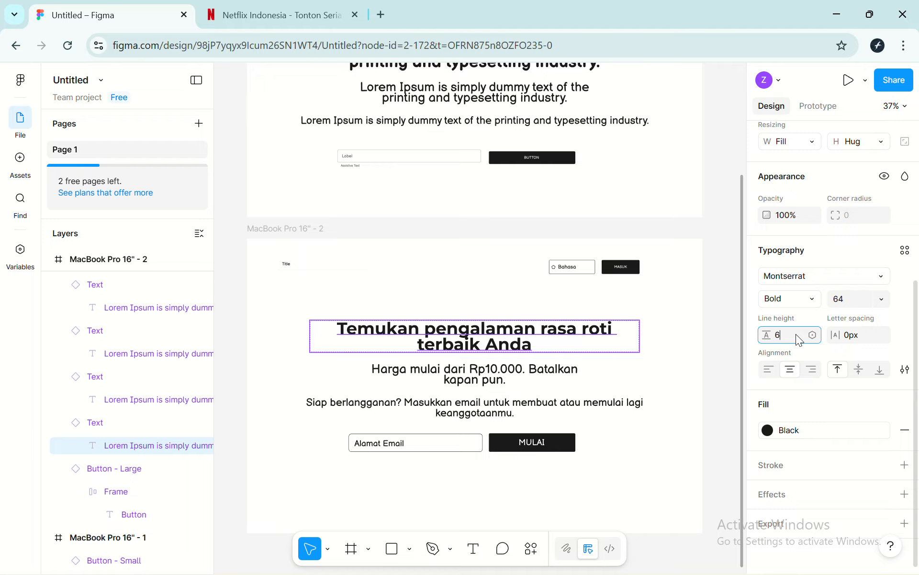
text(65)
key(Return)
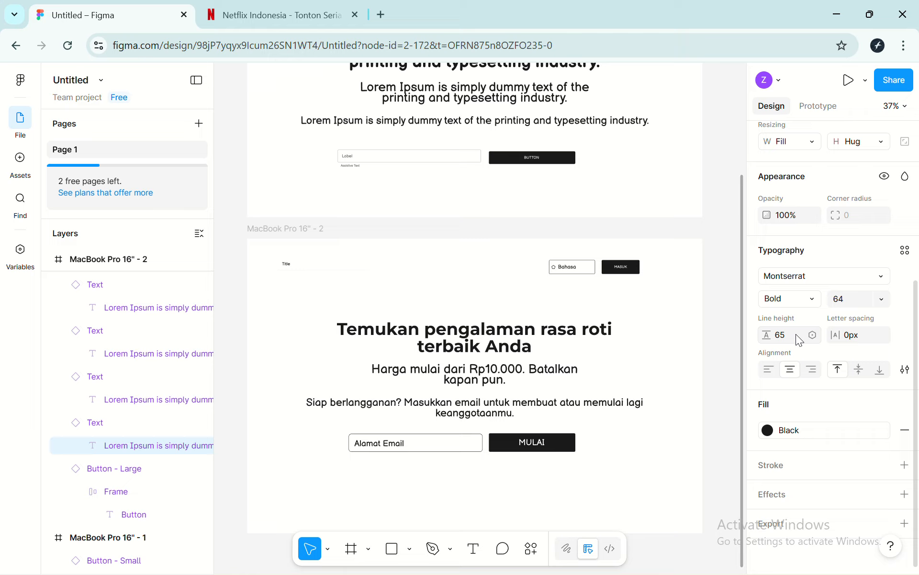
Change the font of the price subtext "Harga mulai dari Rp10.000. Batalkan kapan pun." to Montserrat
click(588, 369)
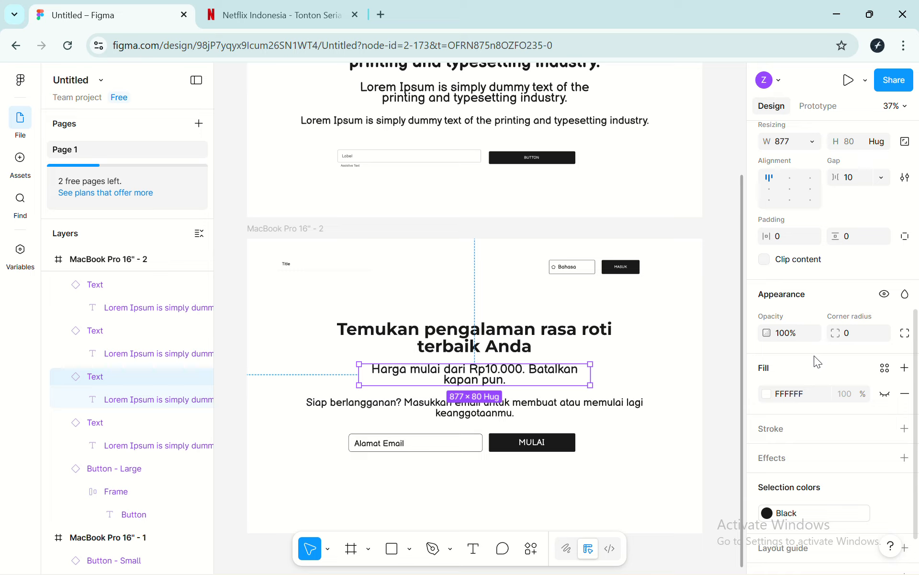
scroll(814, 355, up, 3)
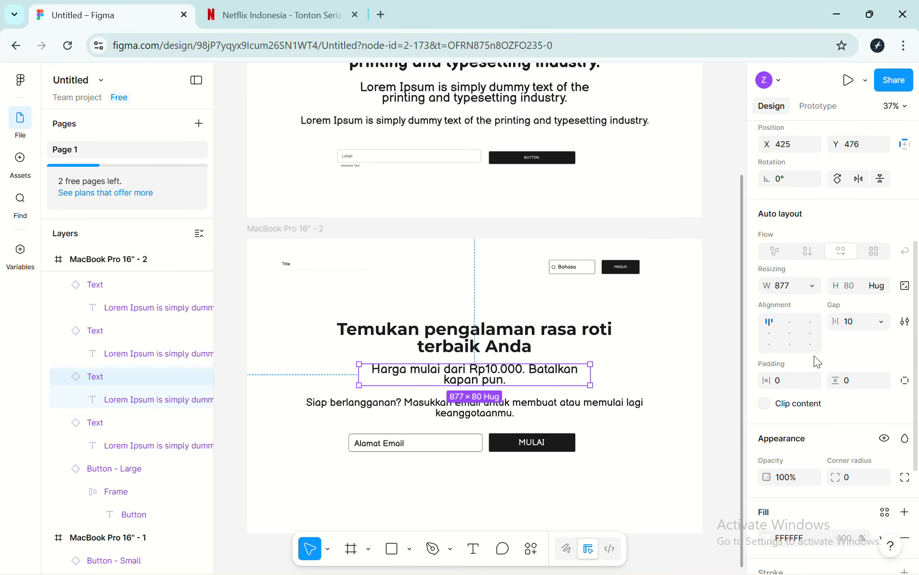
scroll(814, 356, up, 4)
scroll(817, 362, down, 7)
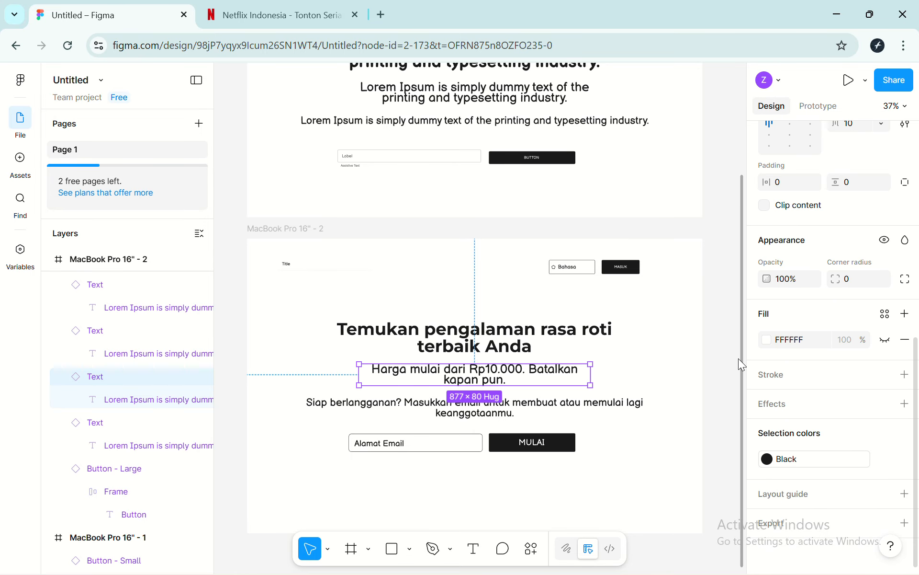
double_click(536, 380)
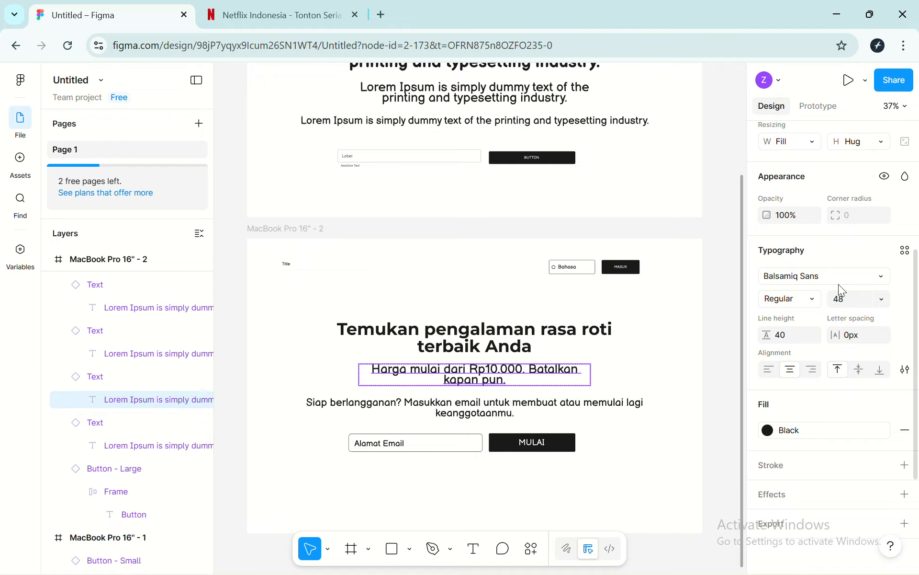
click(880, 278)
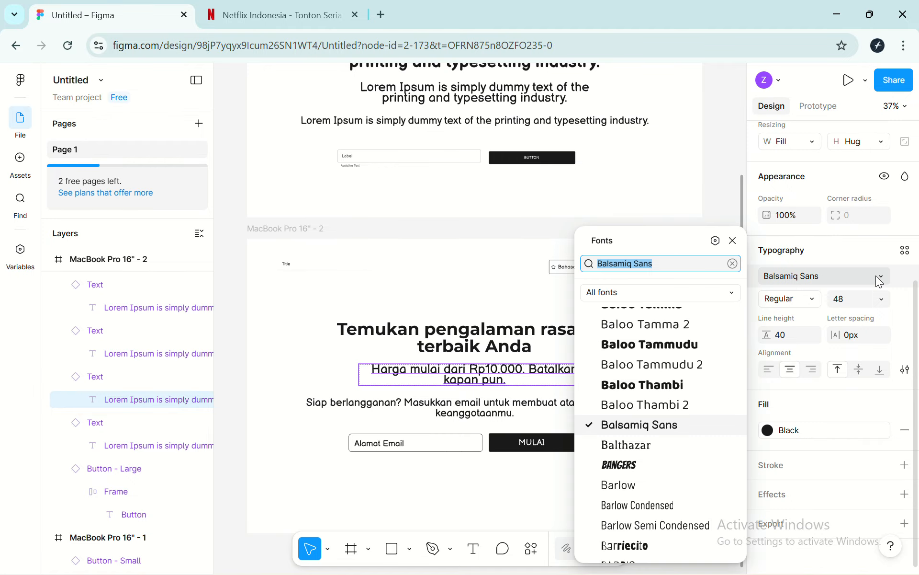
text(monts)
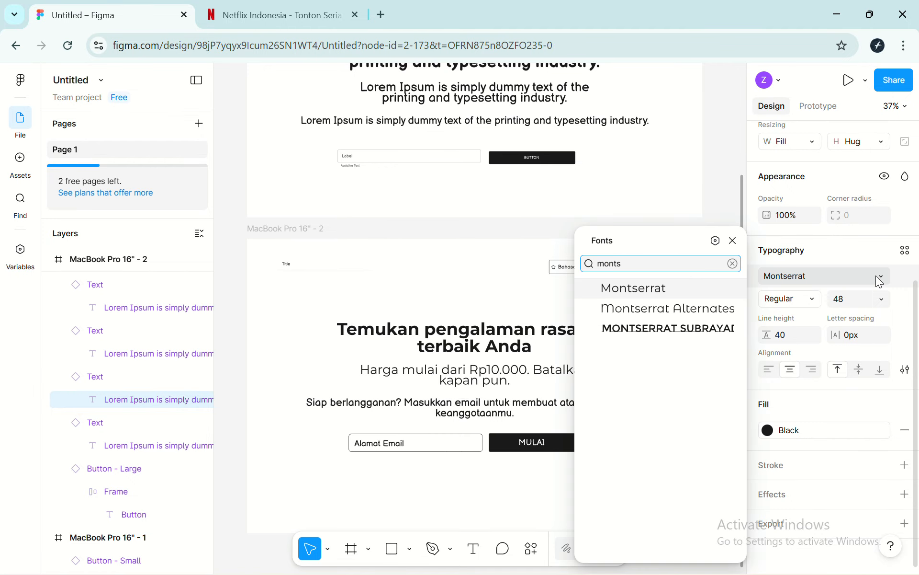
click(683, 288)
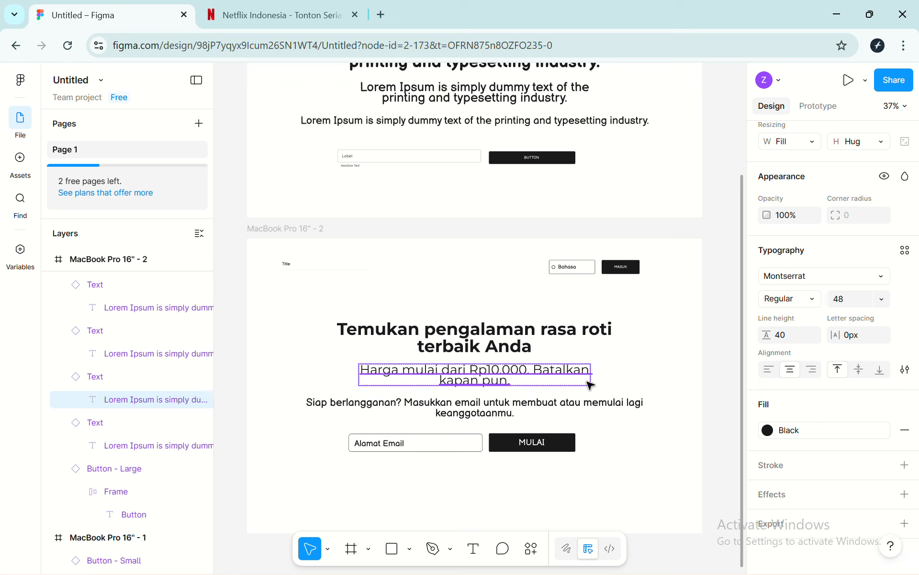
click(608, 377)
Set the font weight of the price subtext "Harga mulai dari Rp10.000. Batalkan kapan pun." to SemiBold
click(580, 378)
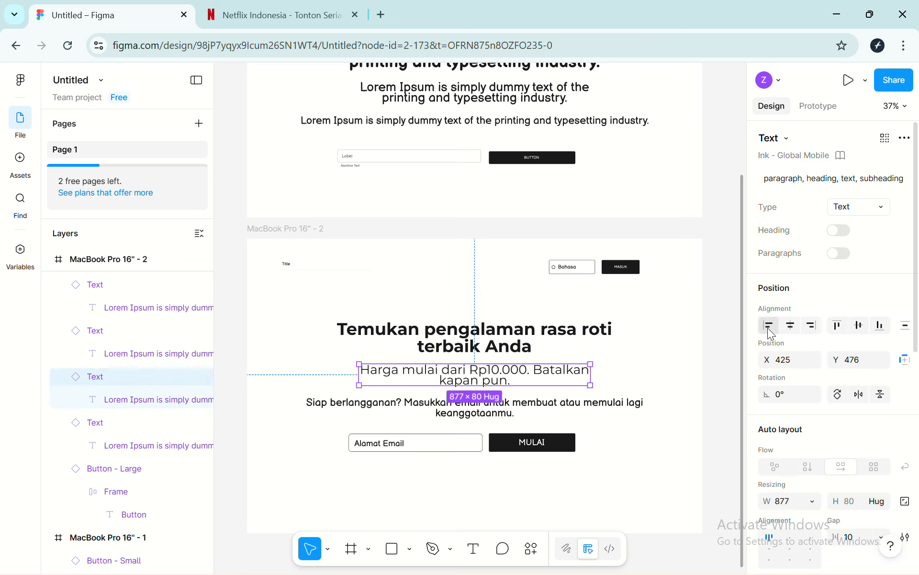
double_click(529, 375)
scroll(810, 374, down, 5)
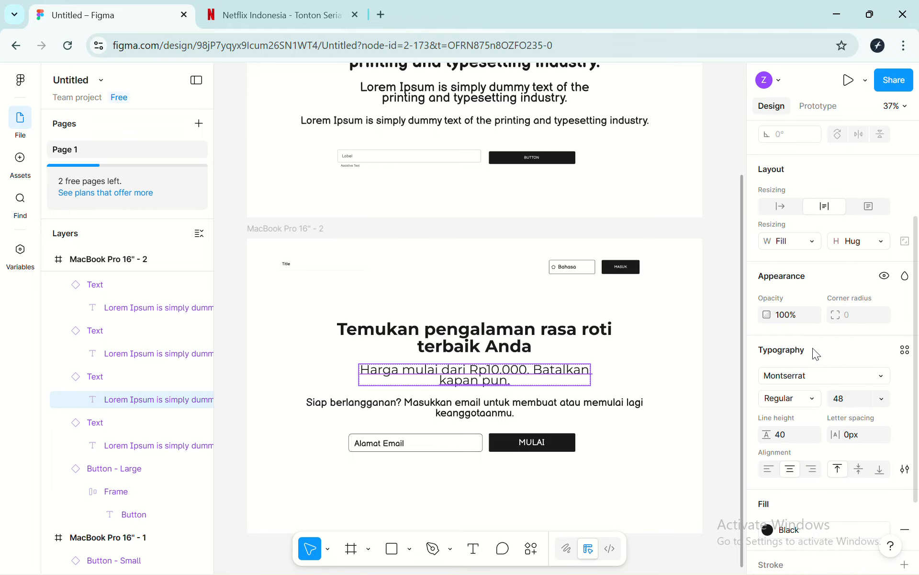
scroll(812, 348, down, 3)
click(817, 334)
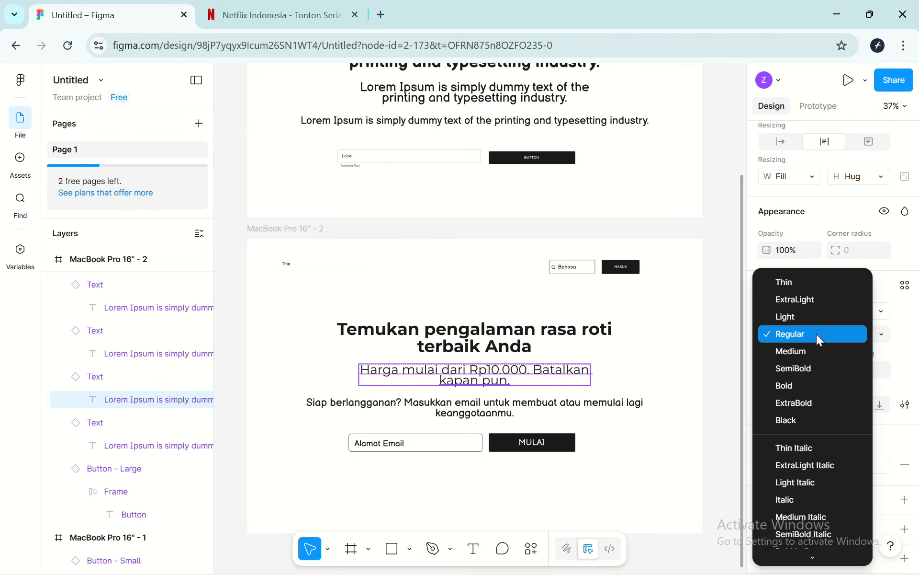
click(814, 368)
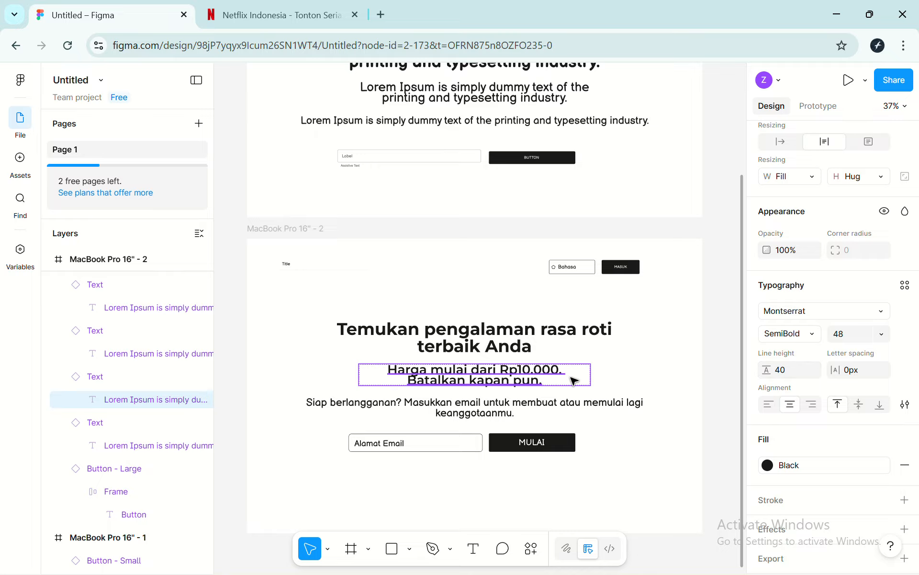
Widen the price subtext box to about 1207 so it fits on one line, and move it slightly down
drag(592, 378, 670, 369)
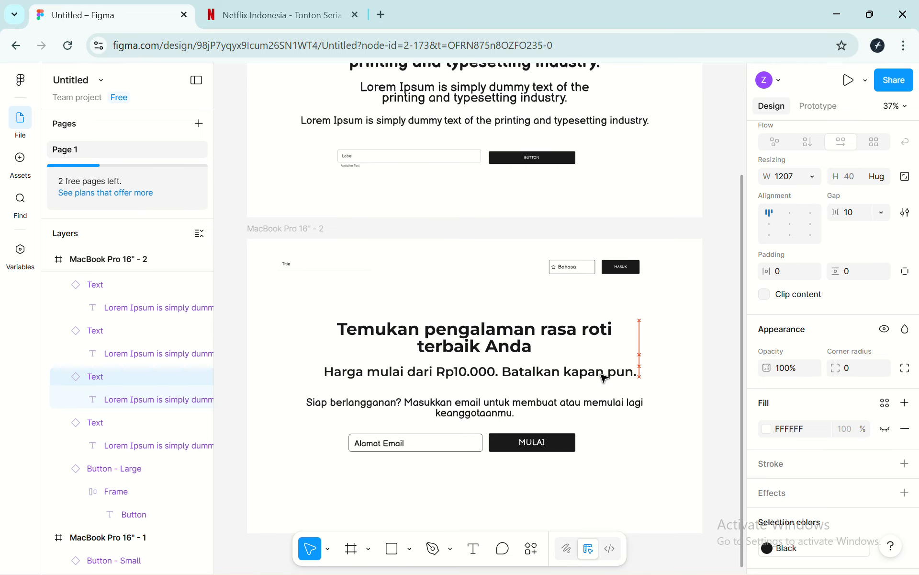
drag(604, 378, 594, 400)
Change the font of the subtext "Siap berlangganan? Masukkan email untuk membuat atau memulai lagi keanggotaanmu." to Montserrat
click(594, 400)
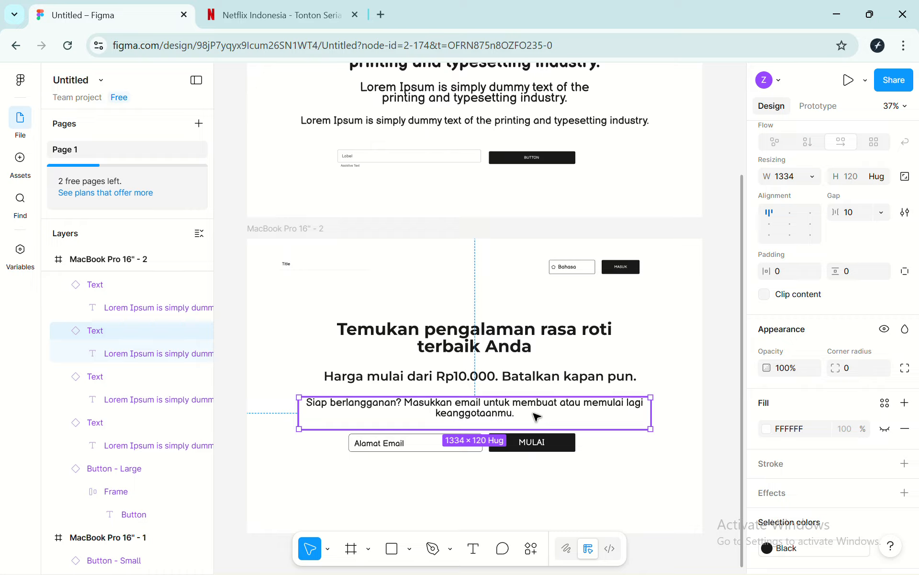
double_click(511, 413)
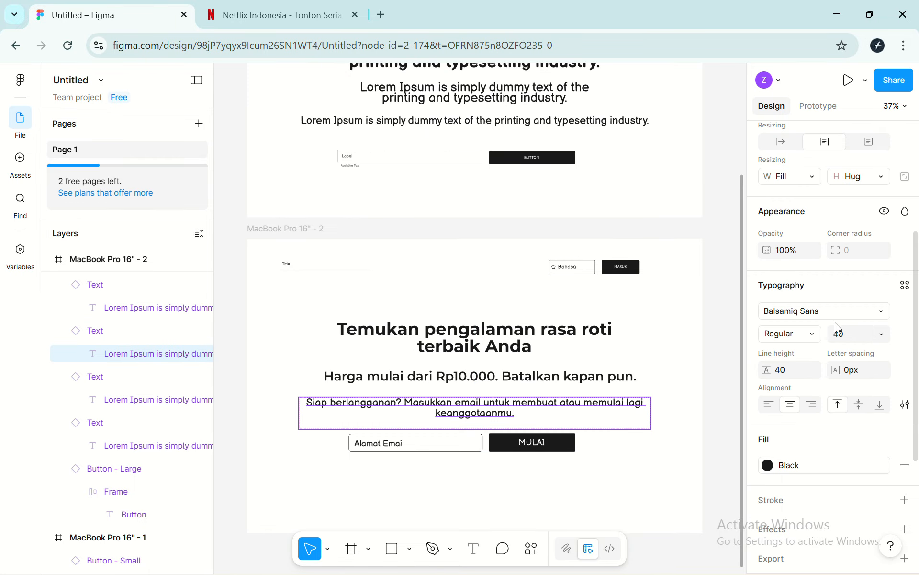
click(881, 311)
text(m)
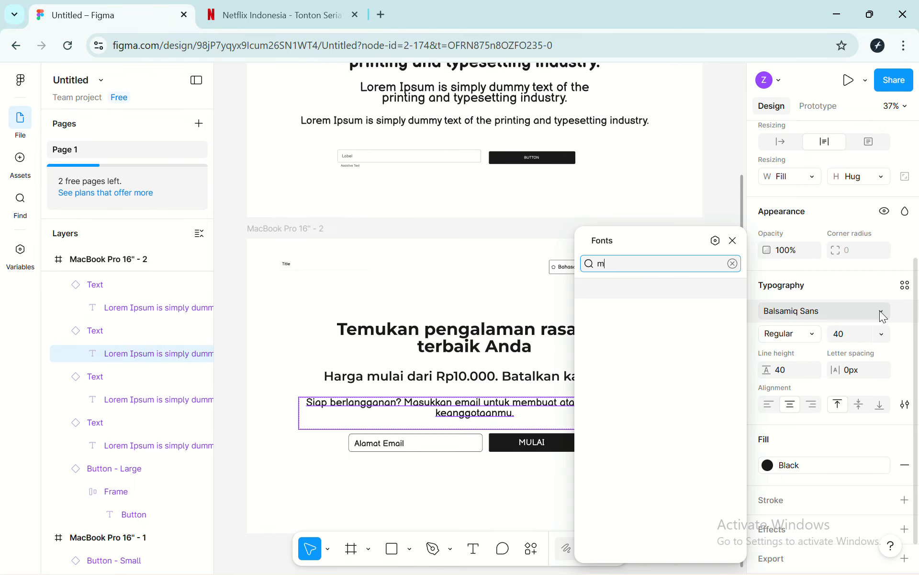
text(ont)
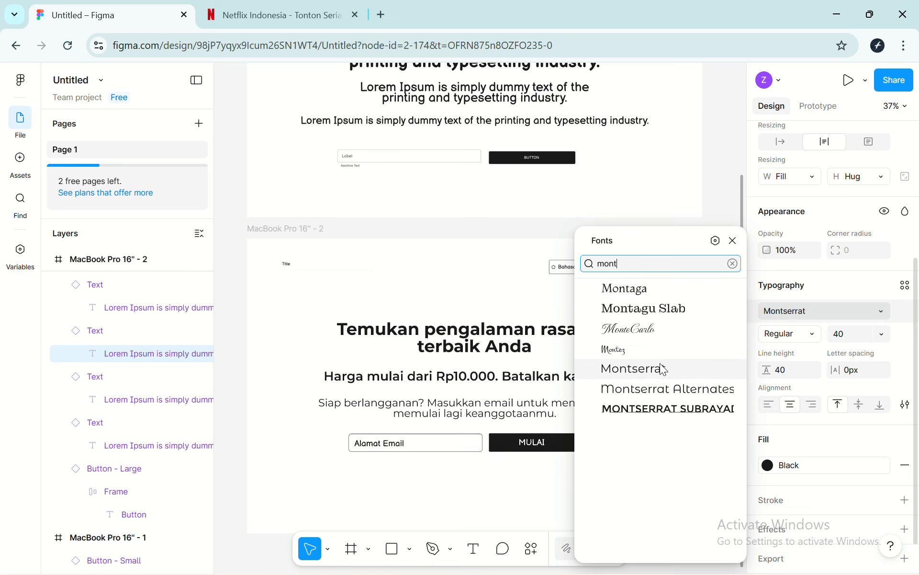
click(662, 369)
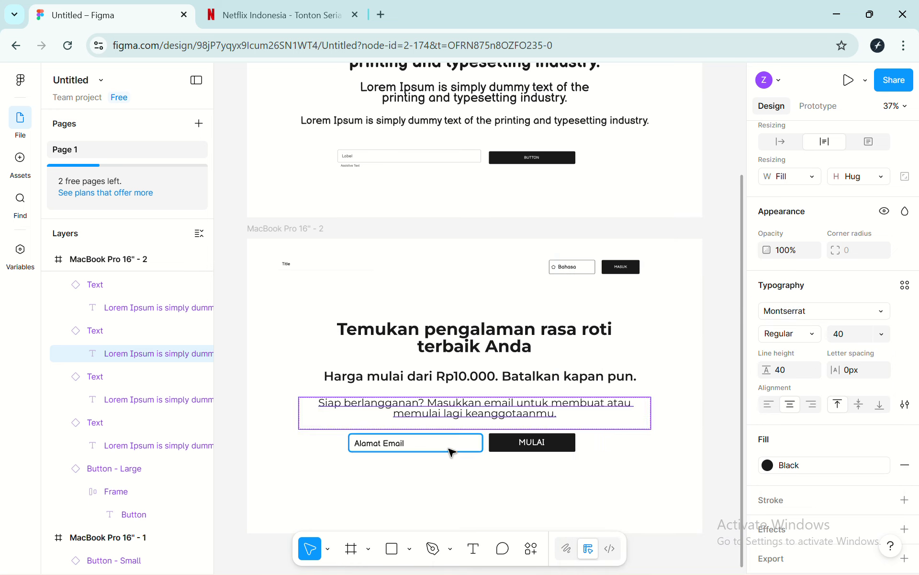
Change the font of the "Alamat Email" placeholder to Montserrat and shift it slightly right inside the email field
click(397, 450)
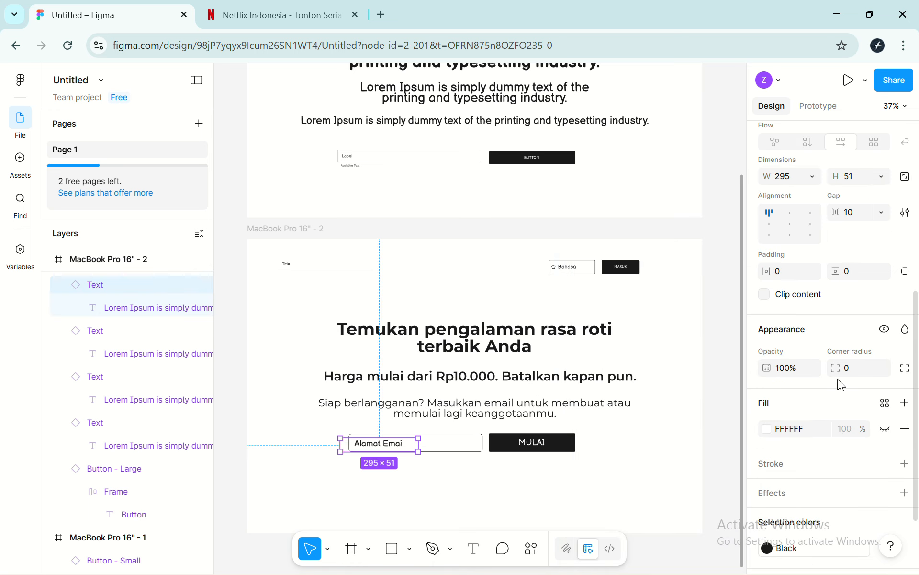
click(379, 443)
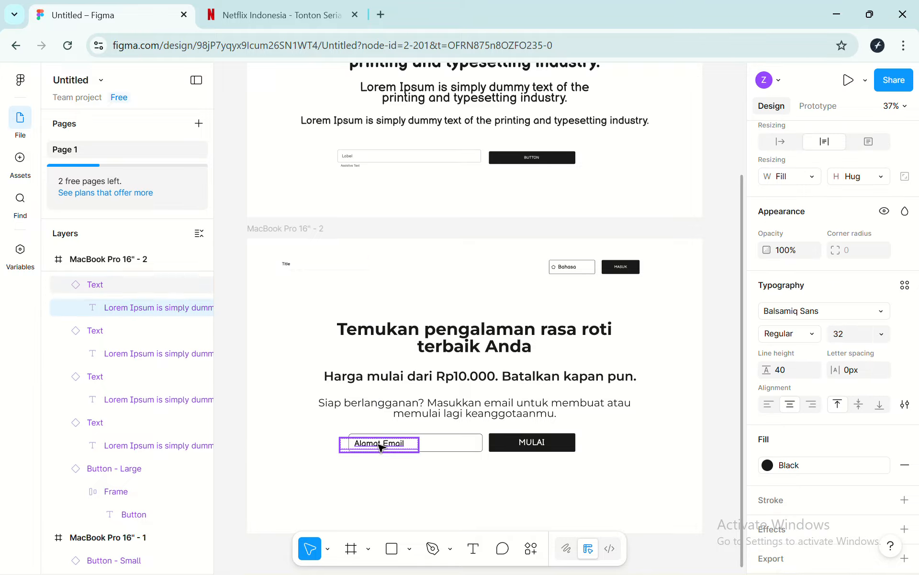
click(832, 312)
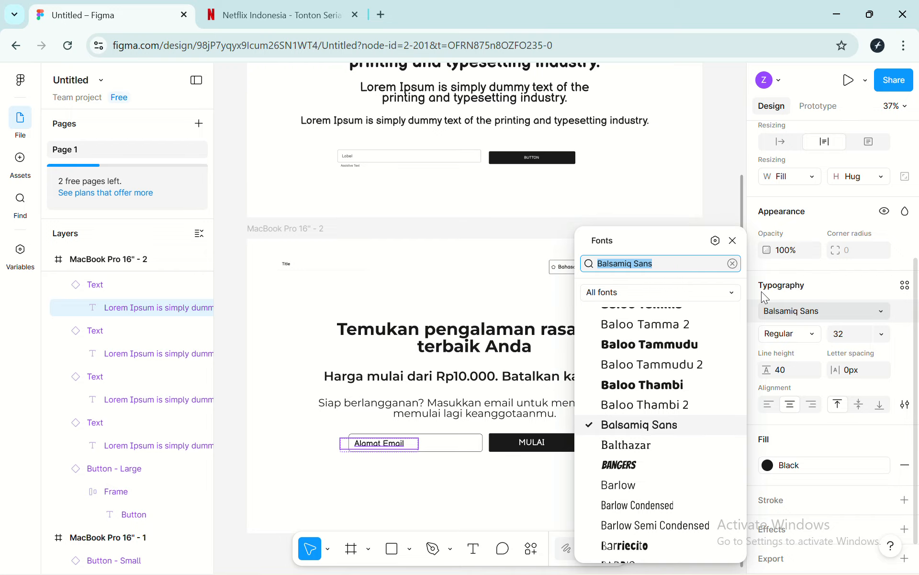
text(montt)
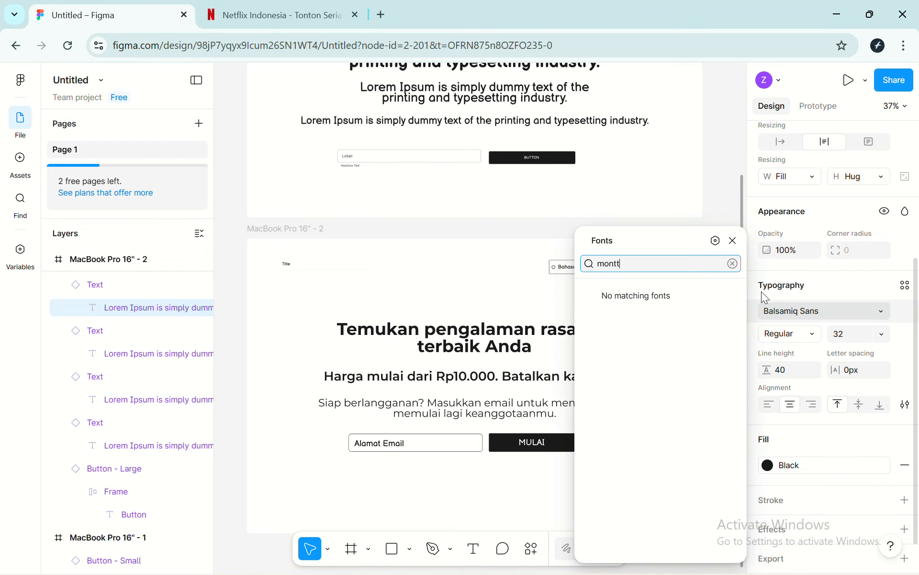
key(BackSpace)
text(se)
key(Return)
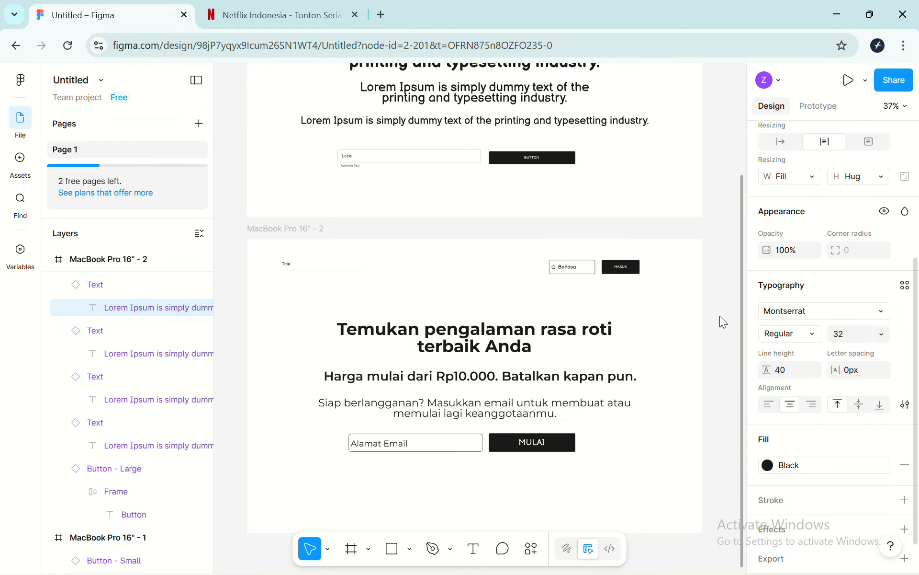
click(396, 445)
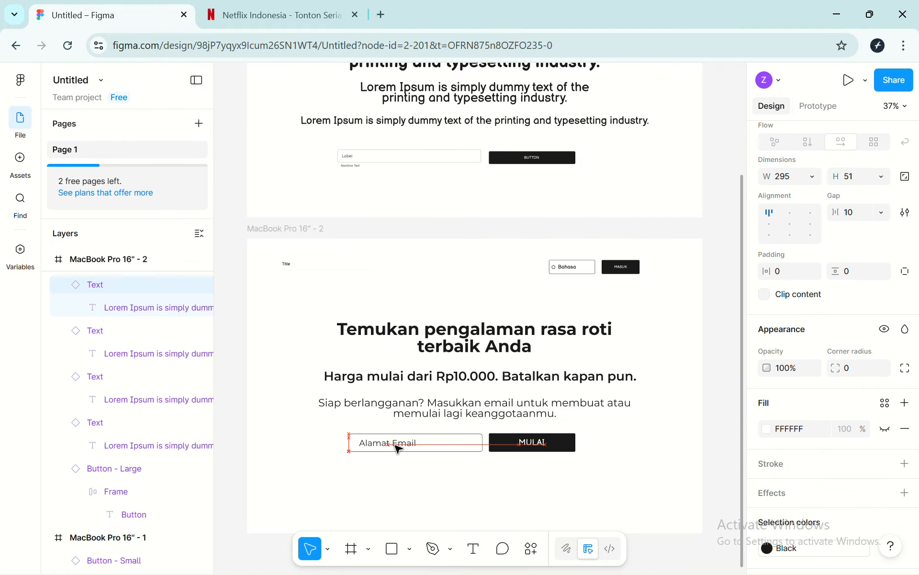
Change the font of the "MULAI" button label to Montserrat
scroll(396, 448, up, 3)
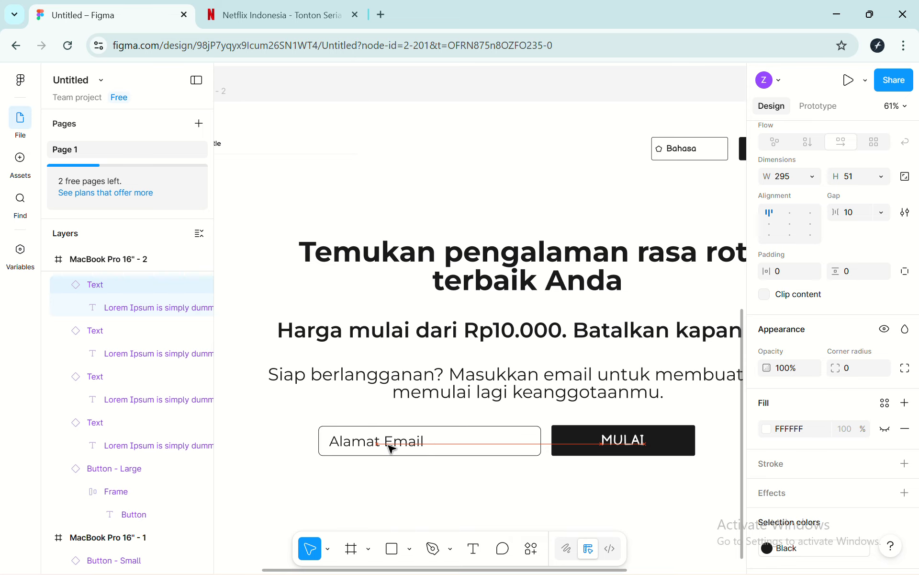
click(632, 444)
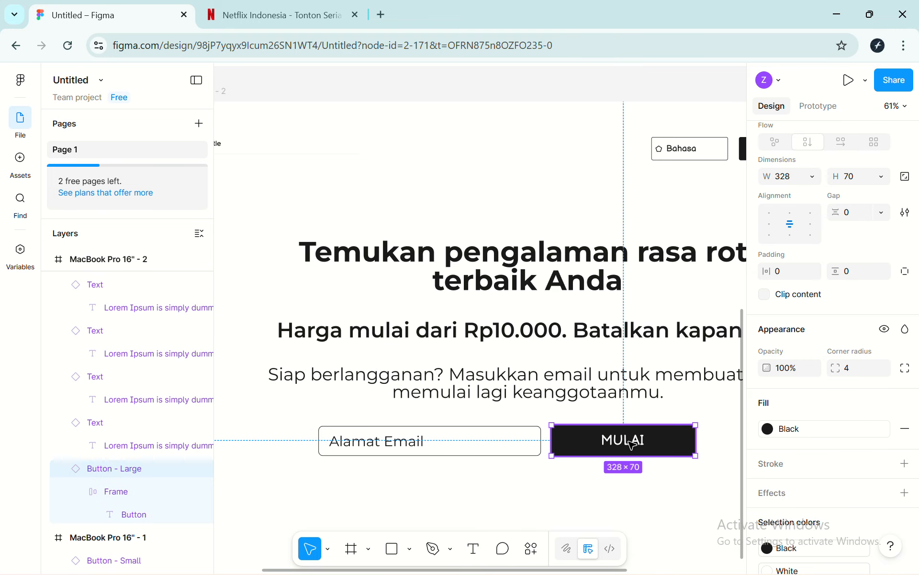
double_click(632, 445)
scroll(799, 334, down, 1)
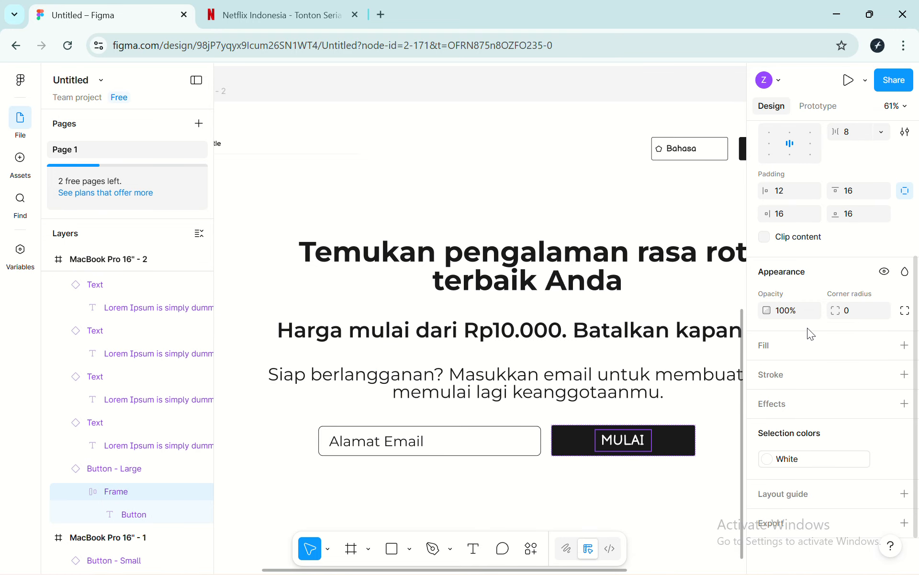
scroll(807, 328, up, 1)
scroll(807, 327, up, 5)
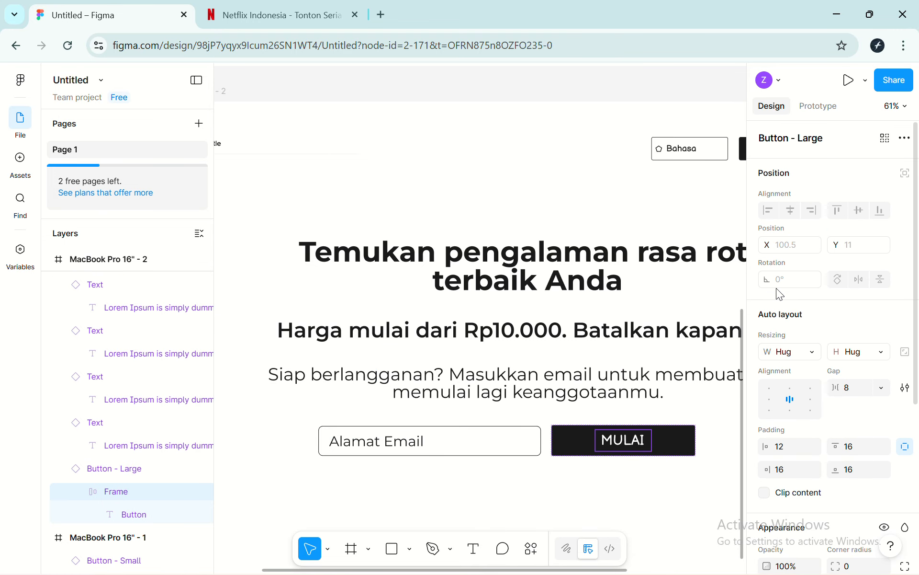
double_click(634, 446)
scroll(839, 395, down, 5)
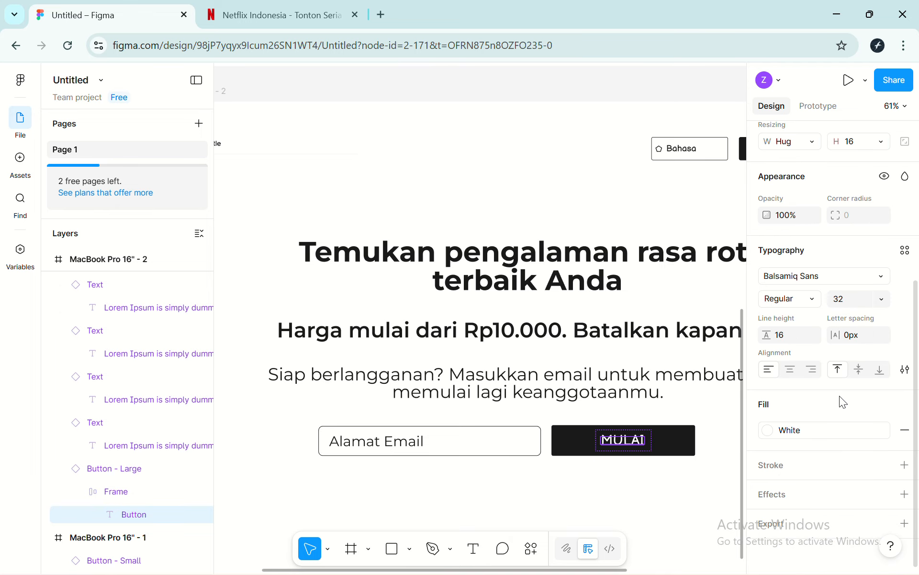
click(873, 278)
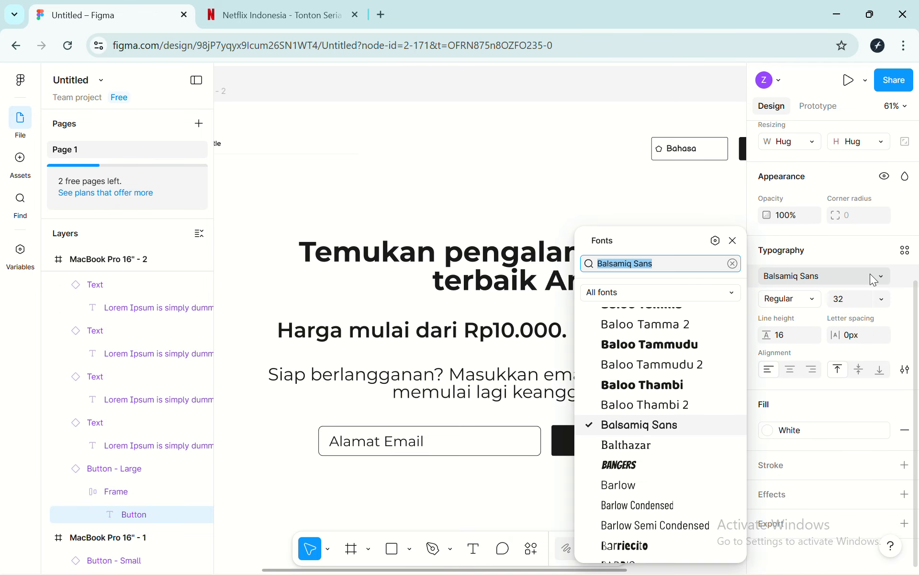
text(mont)
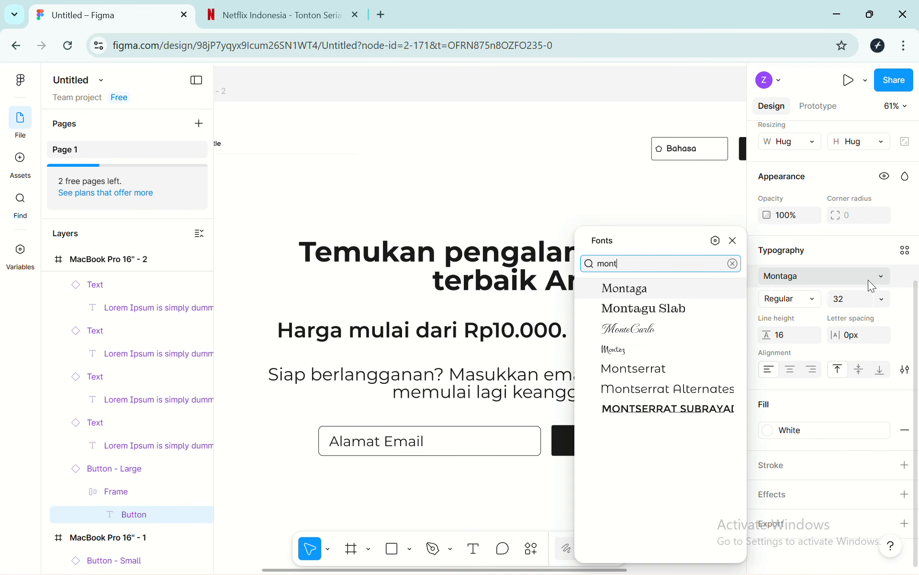
click(694, 370)
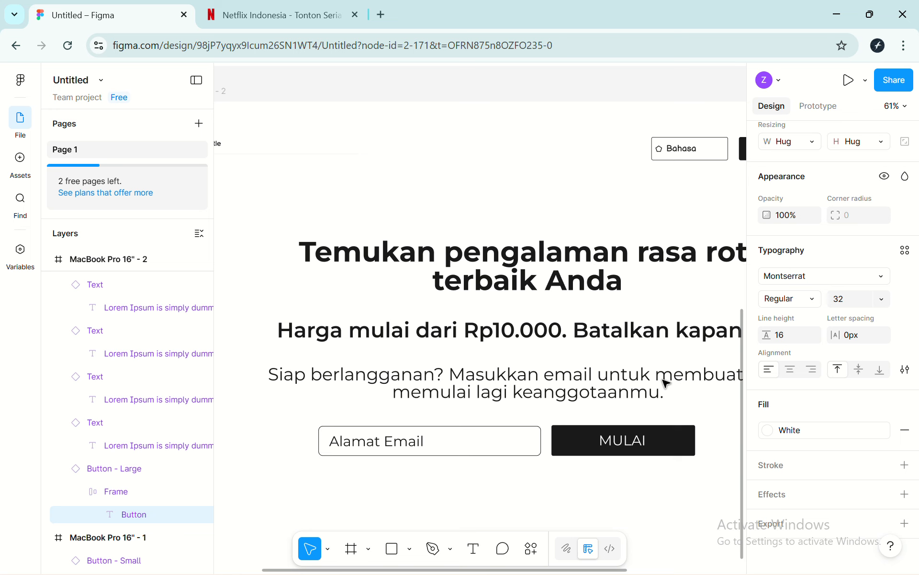
Set the font weight of the "MULAI" button label to Bold
scroll(665, 383, down, 4)
scroll(603, 413, up, 2)
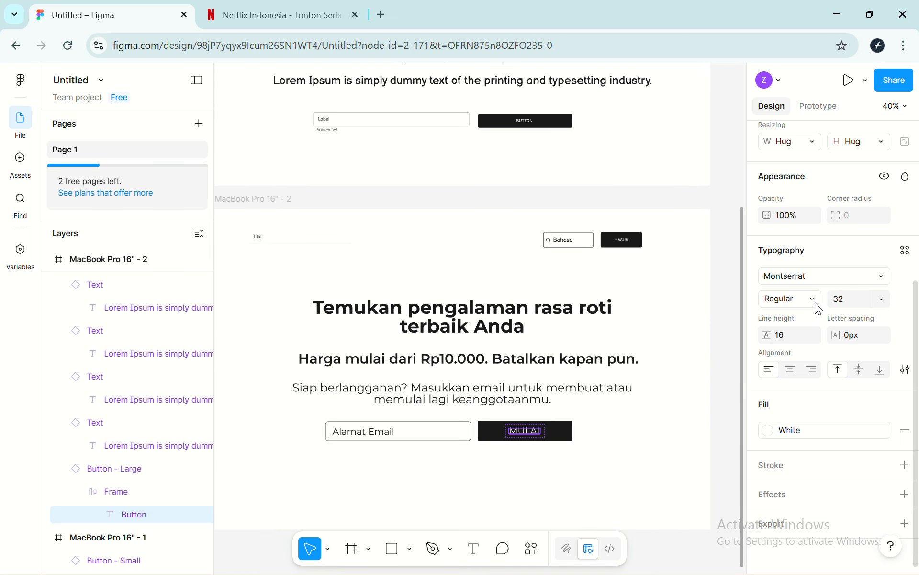
click(814, 299)
click(797, 350)
Detach the Android/Button text style from the "MASUK" button label in the header and change its font to Montserrat
click(630, 247)
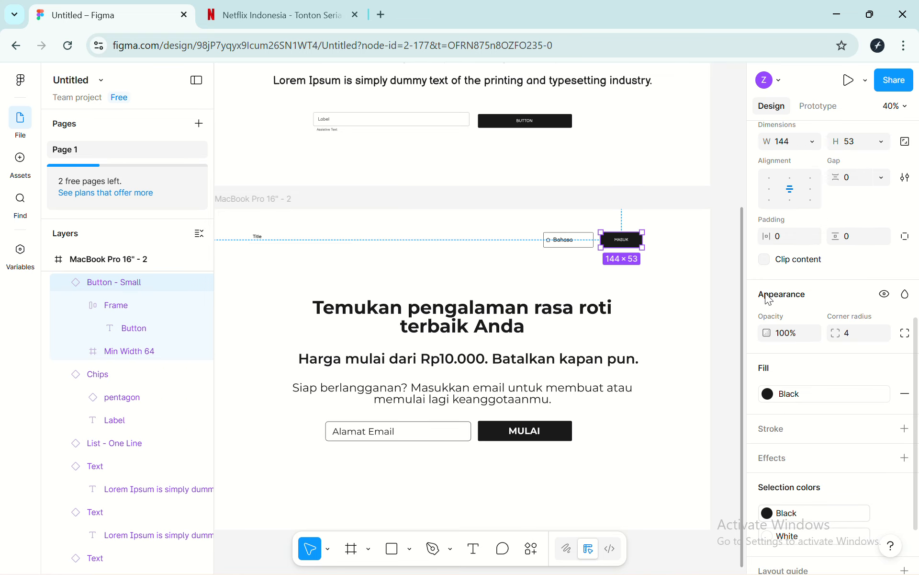
scroll(814, 311, down, 3)
scroll(846, 364, up, 5)
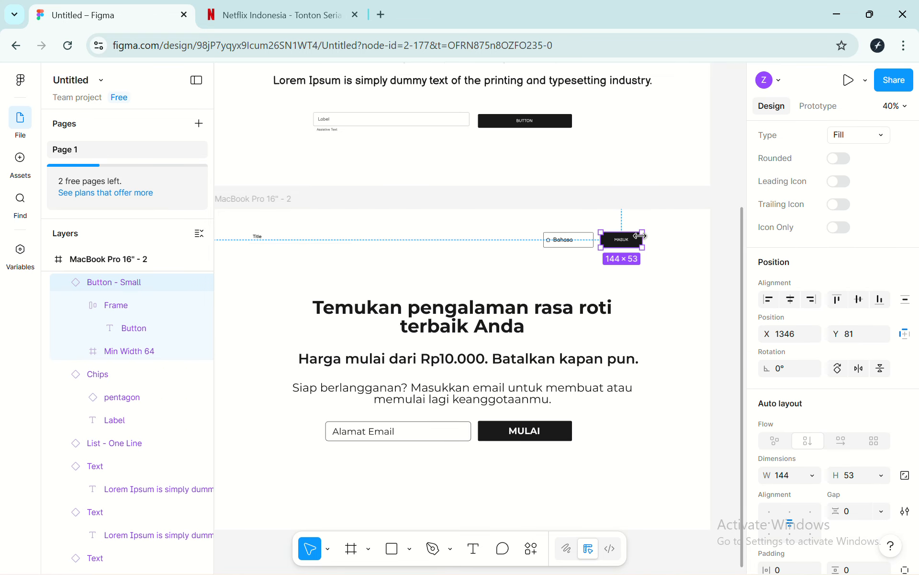
double_click(626, 242)
scroll(625, 243, up, 5)
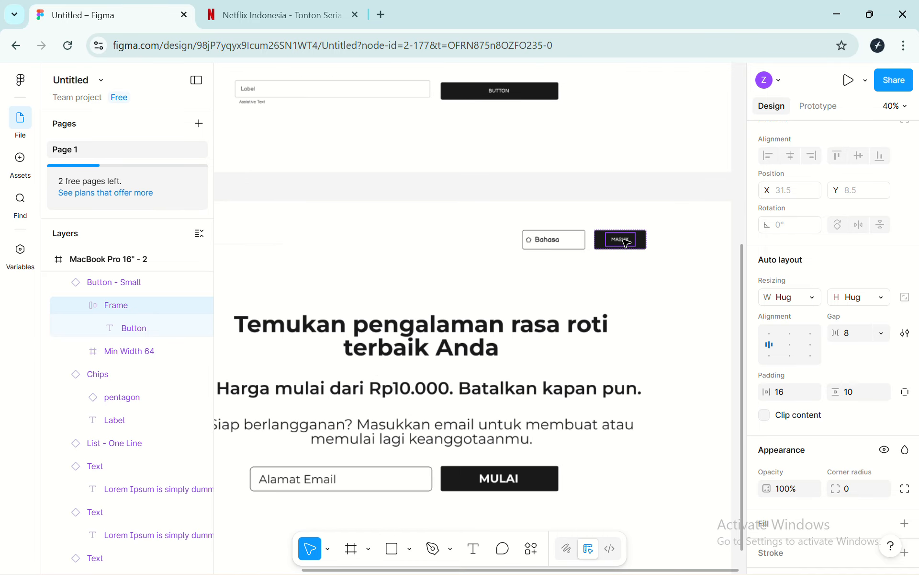
double_click(627, 242)
scroll(814, 364, down, 3)
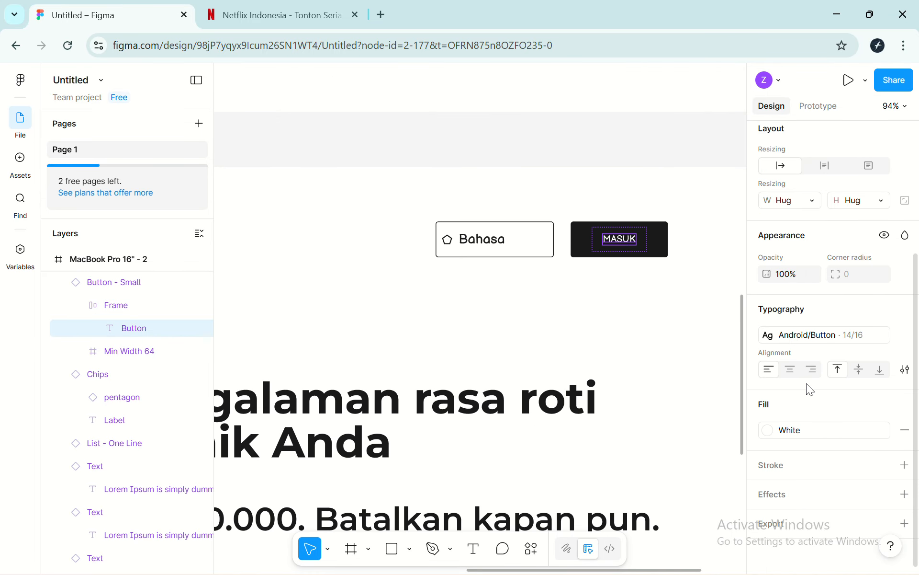
scroll(869, 339, up, 2)
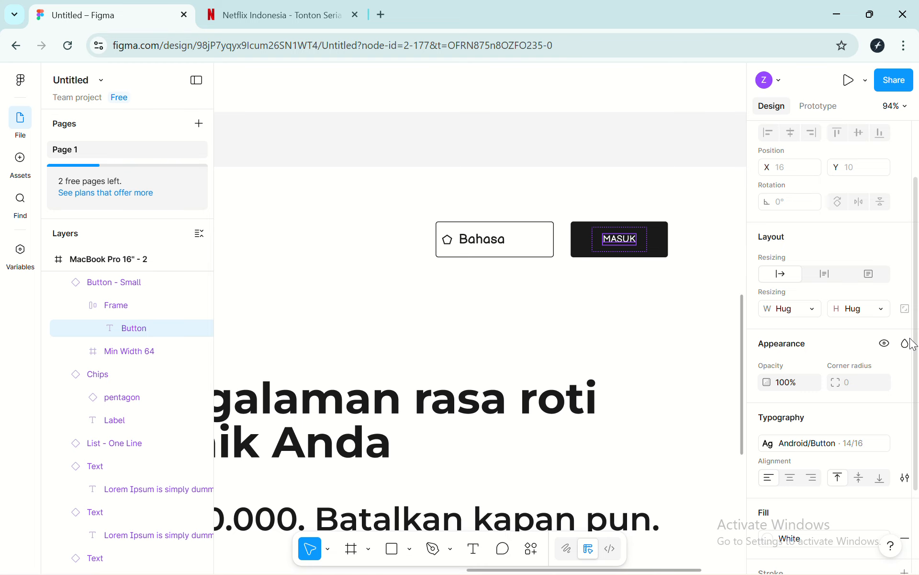
scroll(912, 344, down, 2)
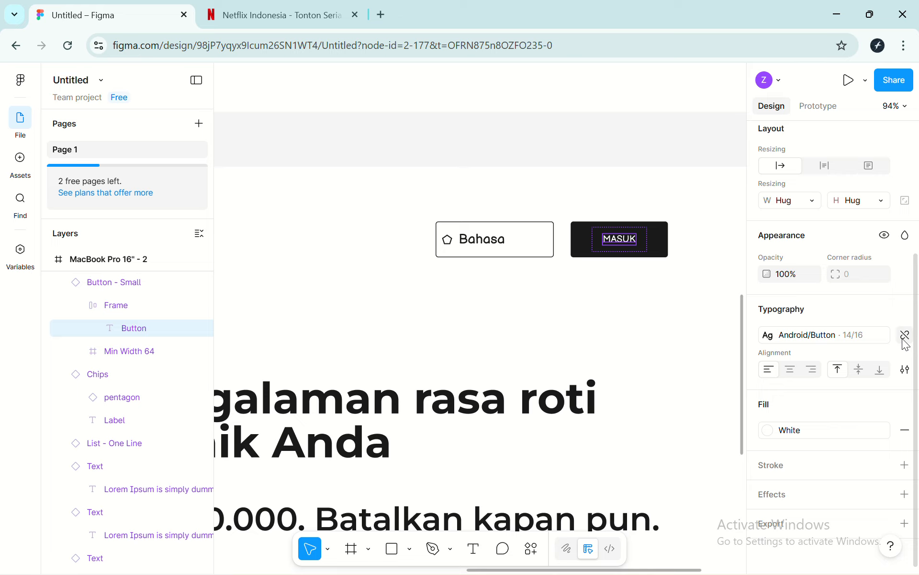
click(904, 336)
click(868, 334)
text(m)
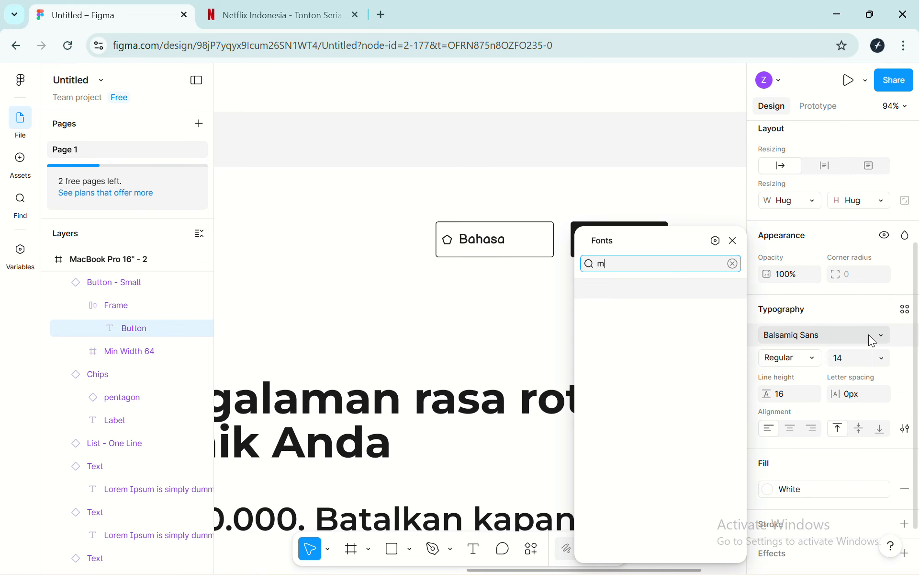
text(onts)
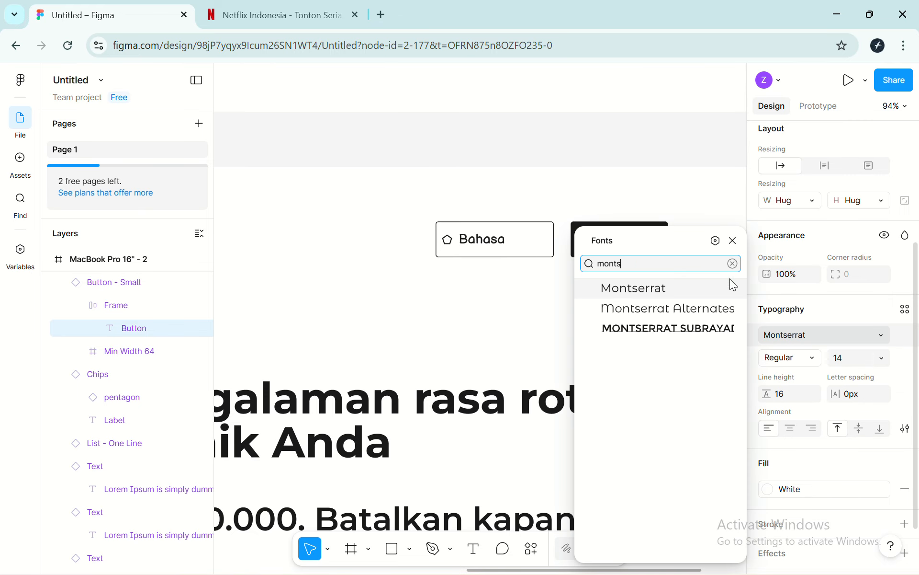
click(687, 288)
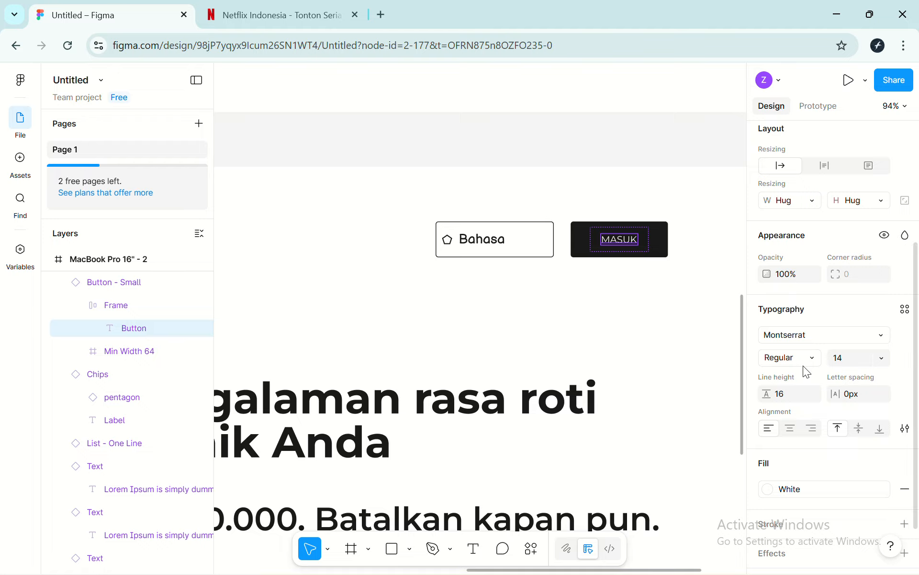
Set the "MASUK" button label to Bold weight and font size 20
click(806, 370)
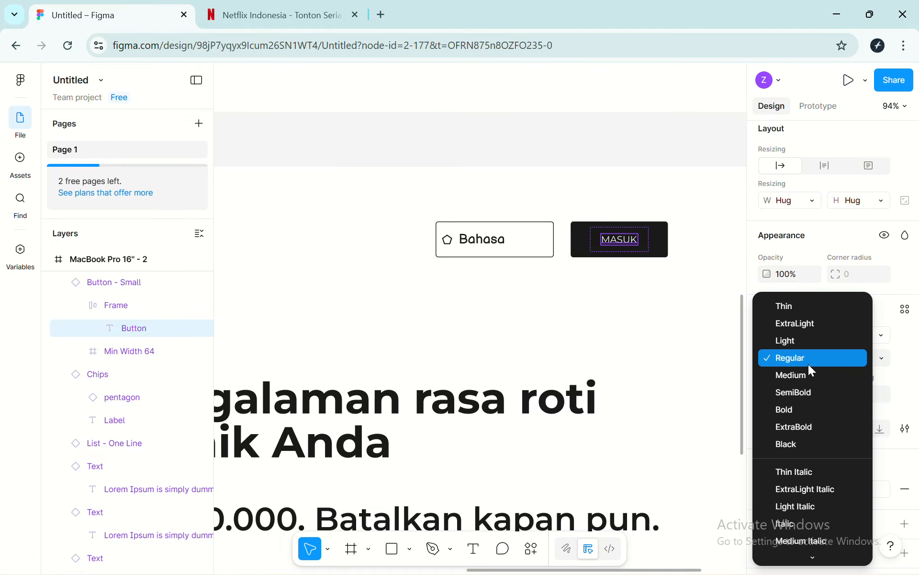
click(800, 412)
click(884, 359)
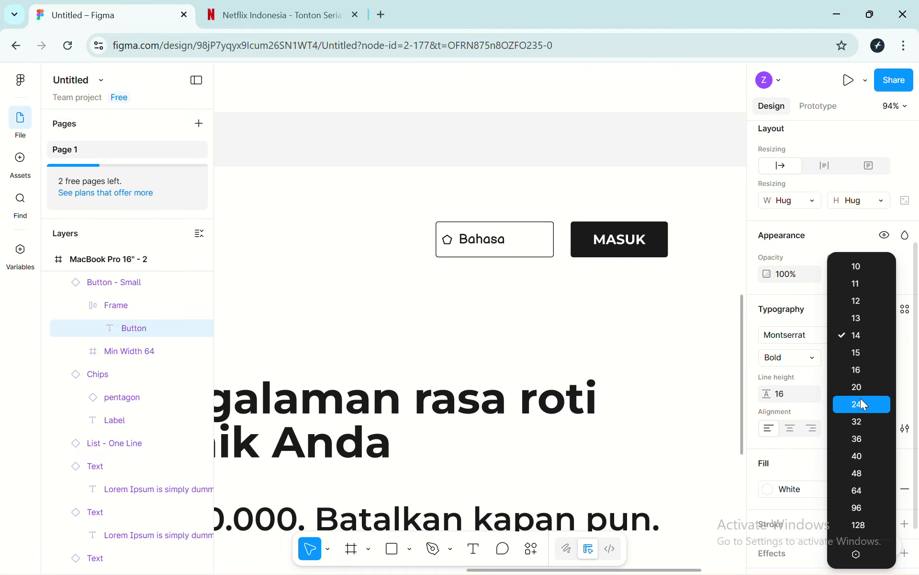
click(861, 382)
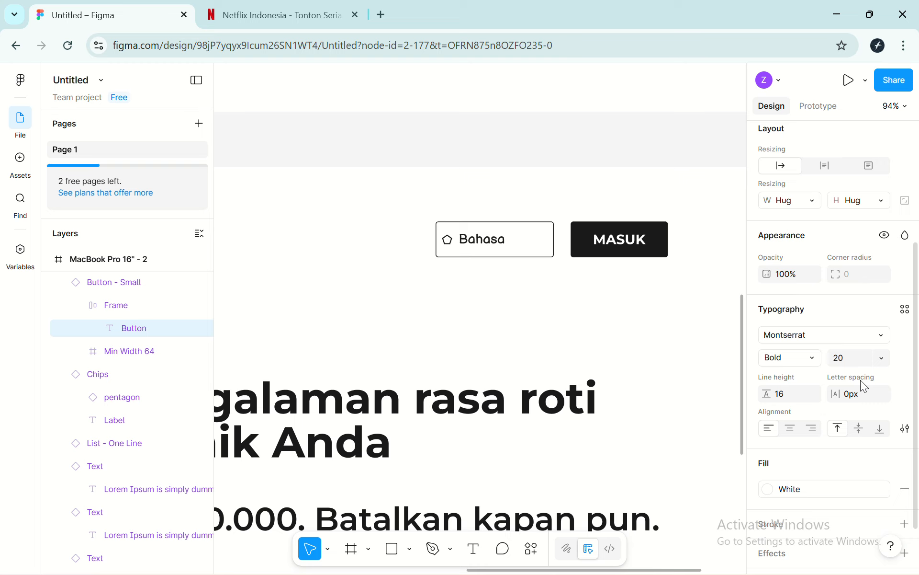
Change the "Bahasa" chip label in the header to Montserrat with Bold weight
click(497, 242)
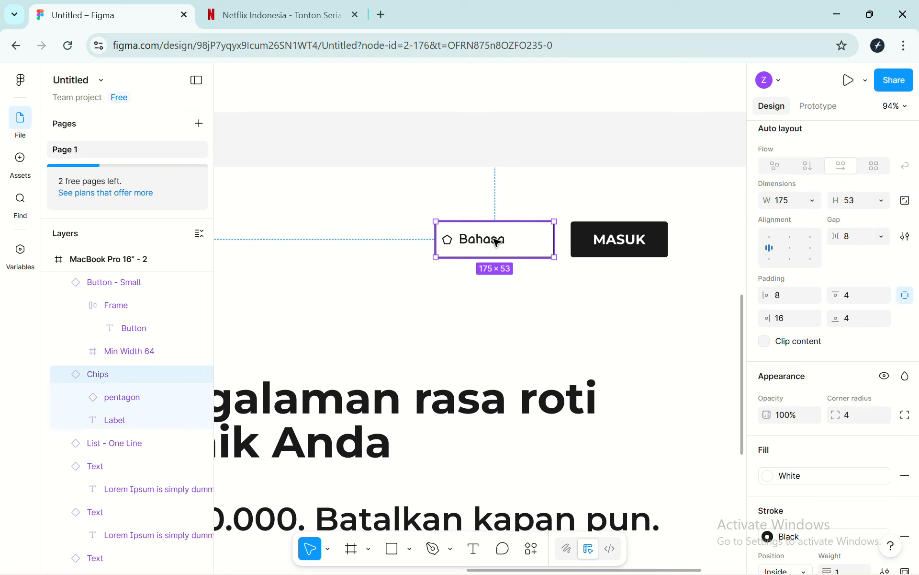
click(538, 302)
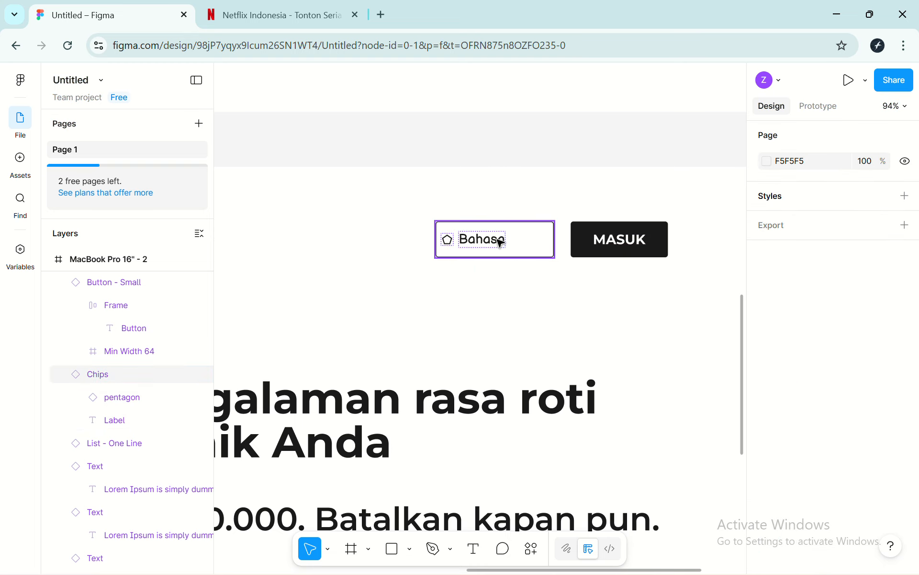
click(500, 243)
double_click(499, 242)
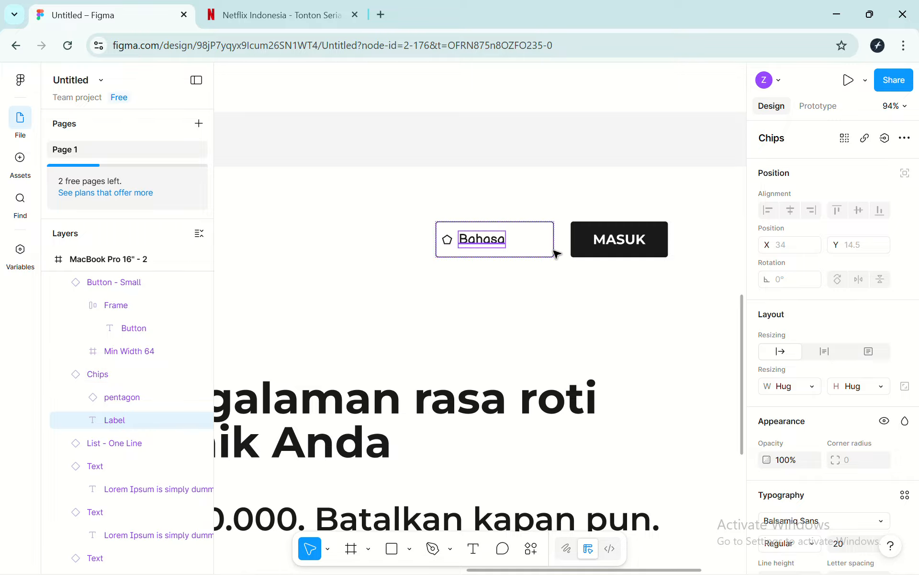
scroll(860, 391, down, 5)
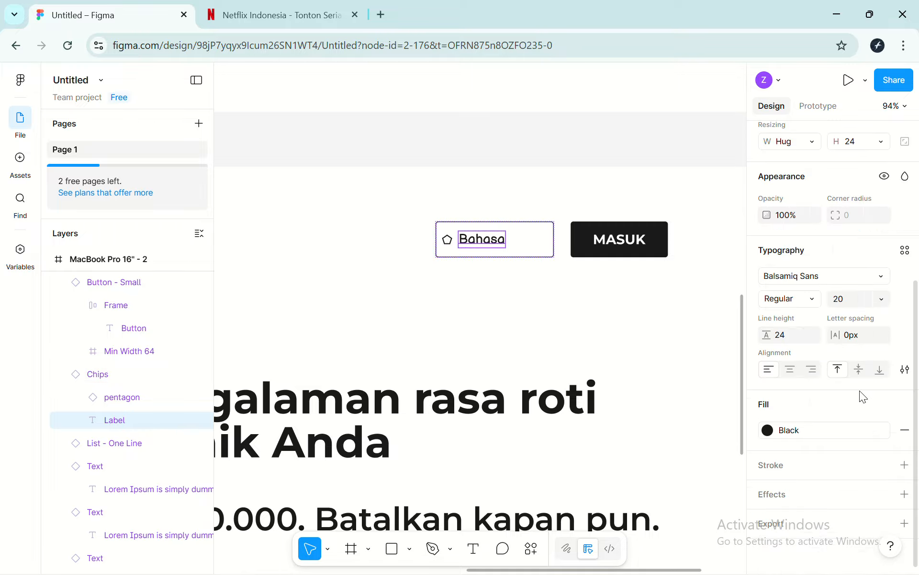
click(879, 276)
text(m)
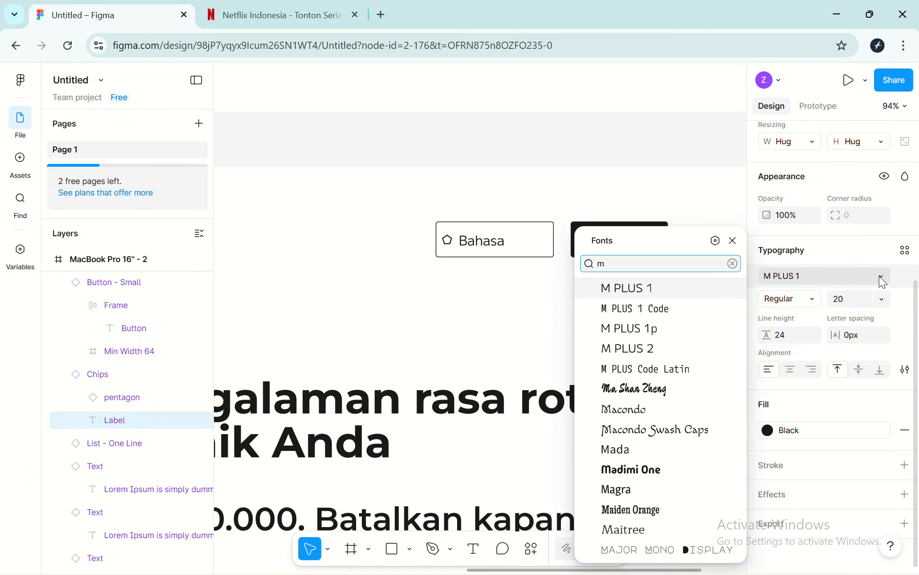
text(ontse)
key(Return)
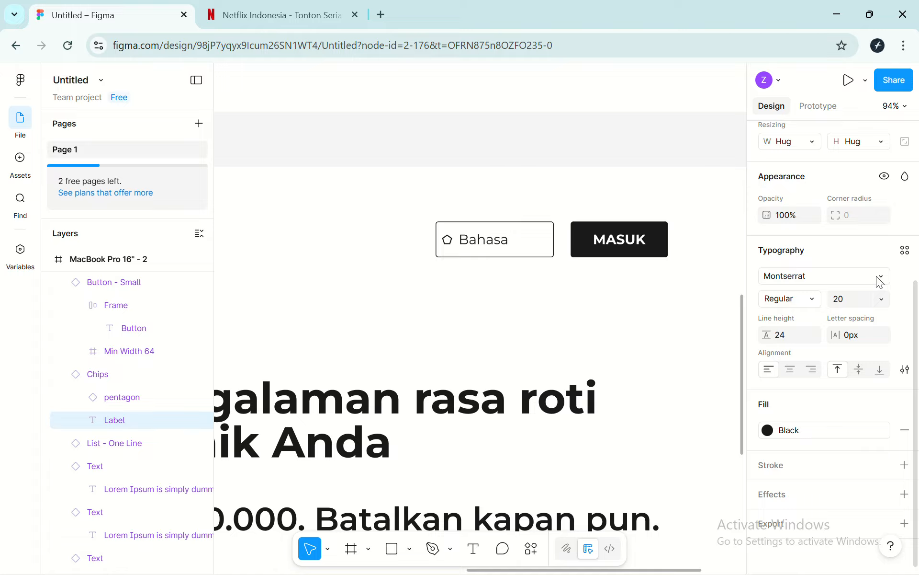
click(809, 300)
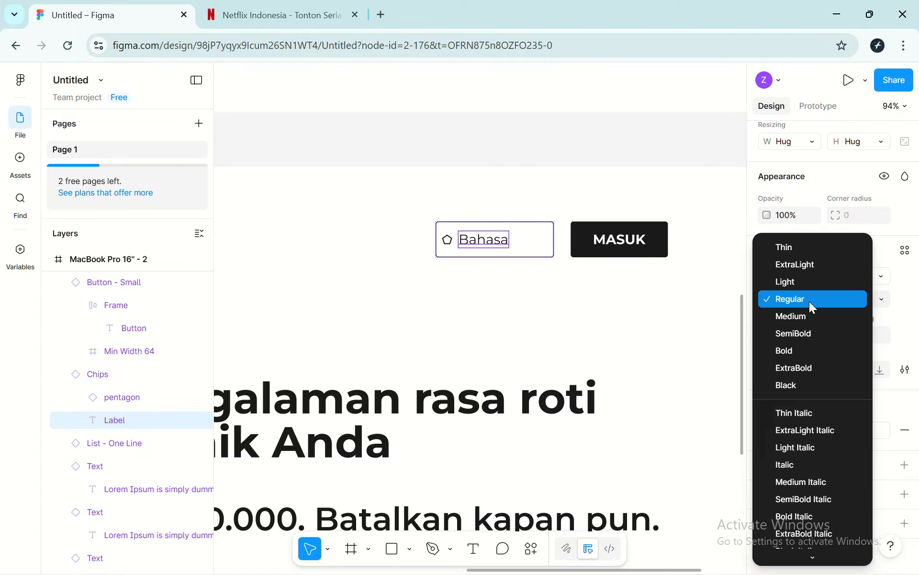
click(801, 345)
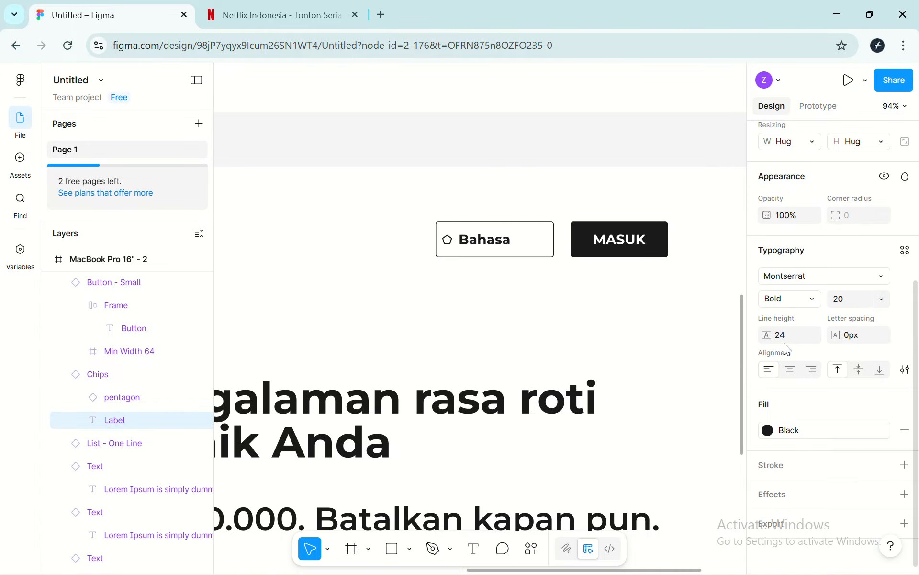
click(449, 243)
double_click(449, 243)
scroll(449, 243, up, 3)
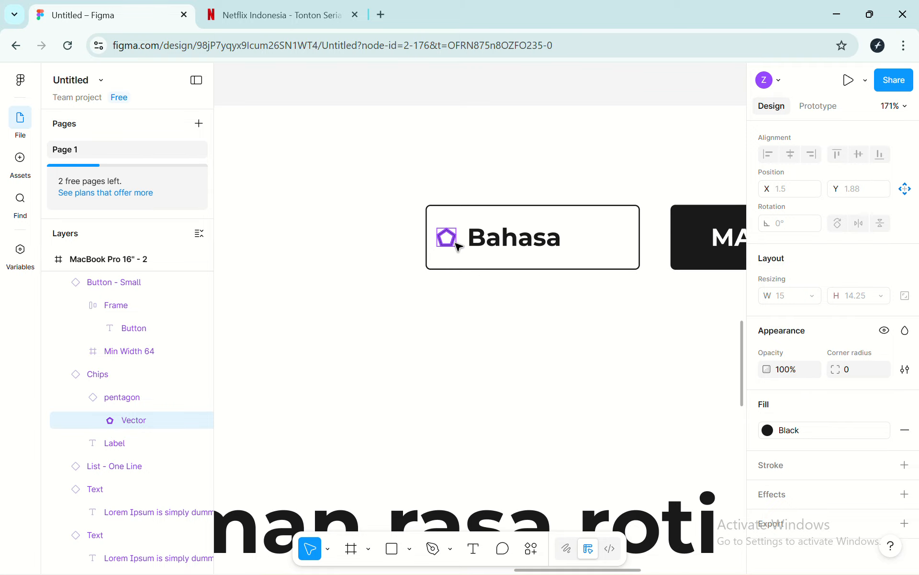
scroll(455, 245, up, 2)
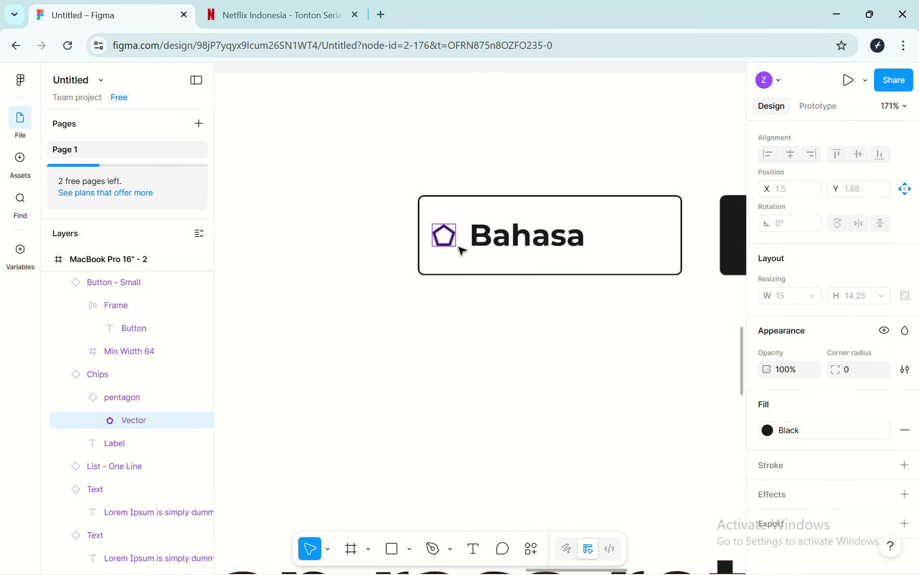
scroll(459, 247, up, 2)
drag(443, 236, 451, 242)
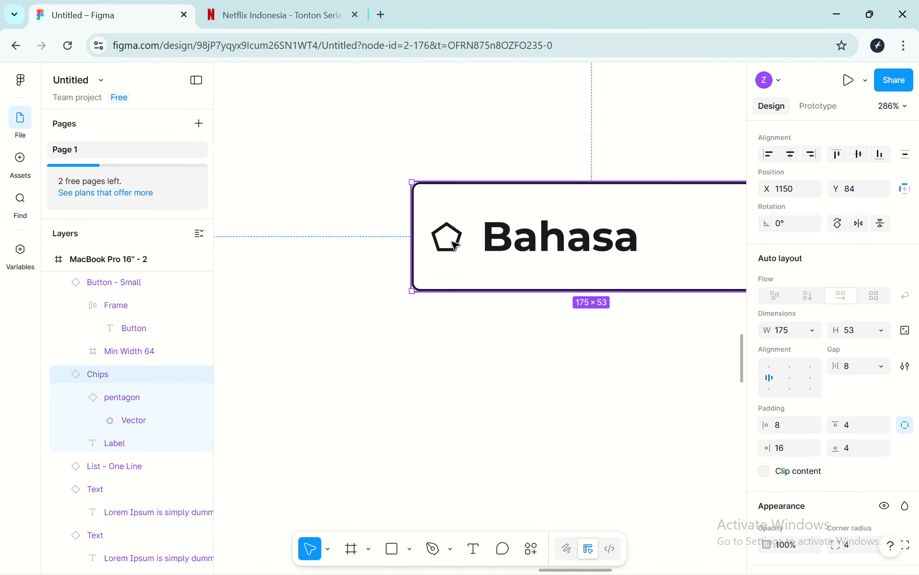
key(ctrl+z)
scroll(445, 242, down, 4)
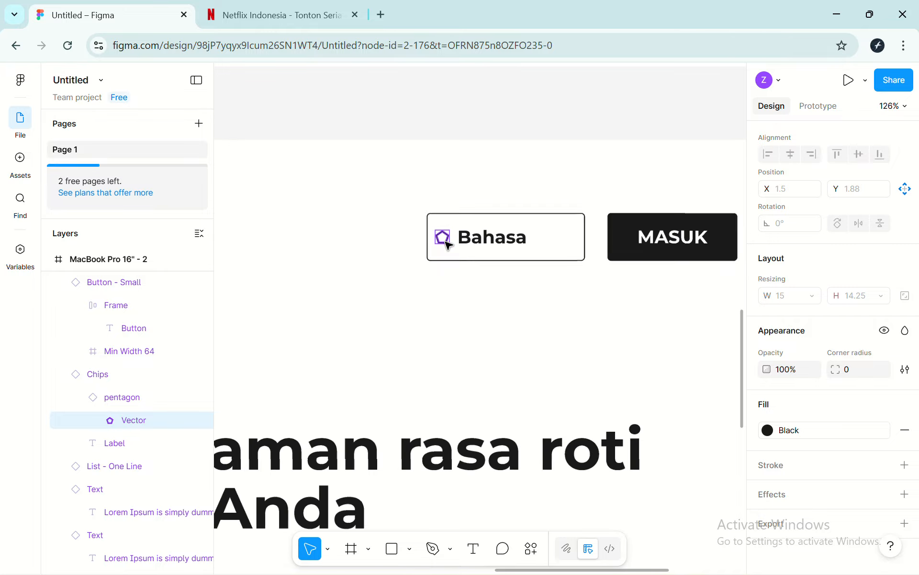
click(484, 324)
Review the overall layout of the restyled MacBook Pro 16" - 2 frame against the wireframe above it
scroll(484, 324, down, 3)
scroll(484, 324, down, 4)
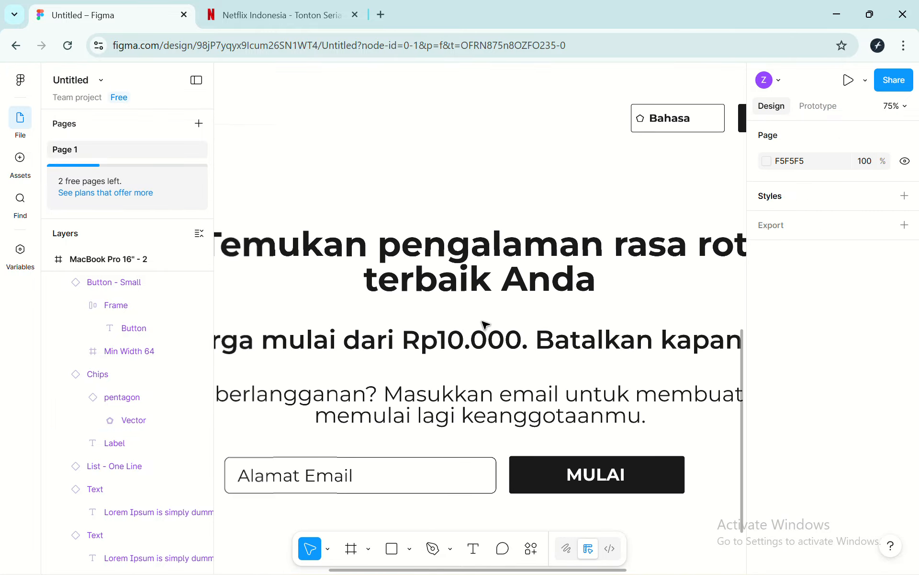
scroll(484, 324, down, 1)
scroll(484, 324, up, 2)
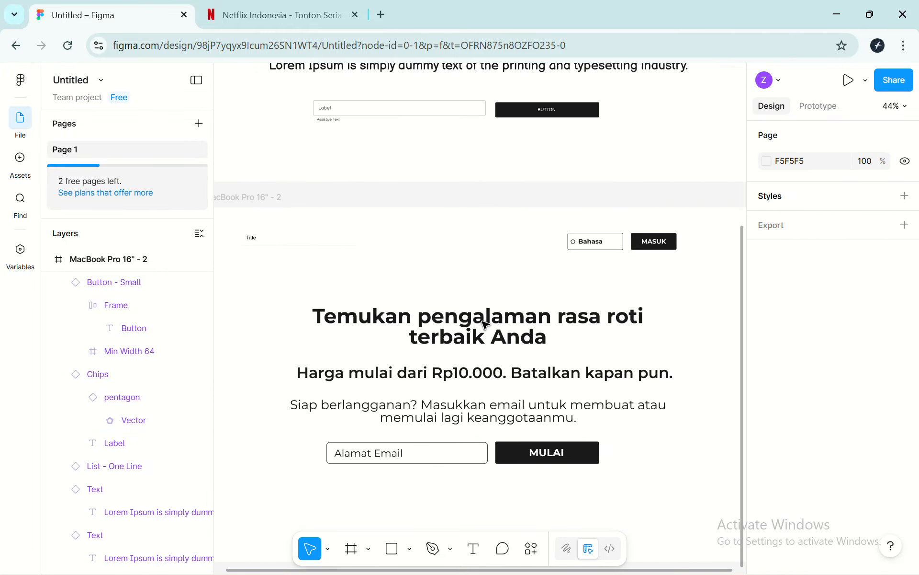
scroll(484, 325, down, 1)
scroll(486, 324, down, 1)
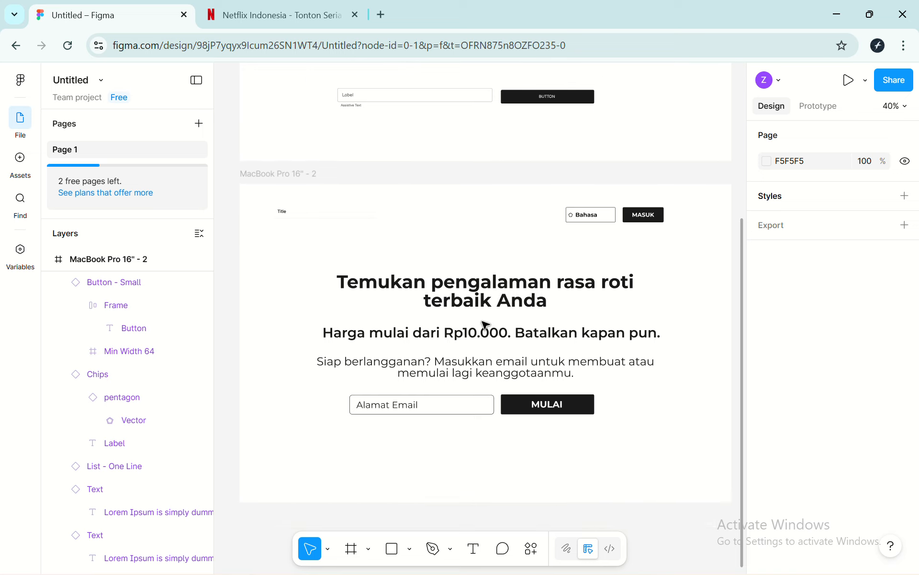
scroll(485, 324, down, 1)
scroll(486, 325, right, 1)
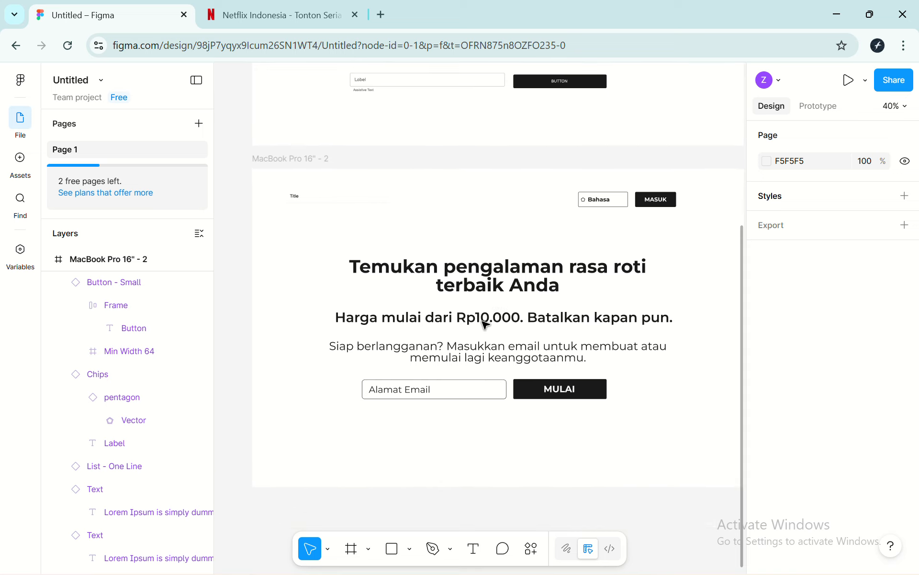
scroll(485, 324, right, 1)
scroll(485, 324, up, 1)
scroll(486, 324, up, 3)
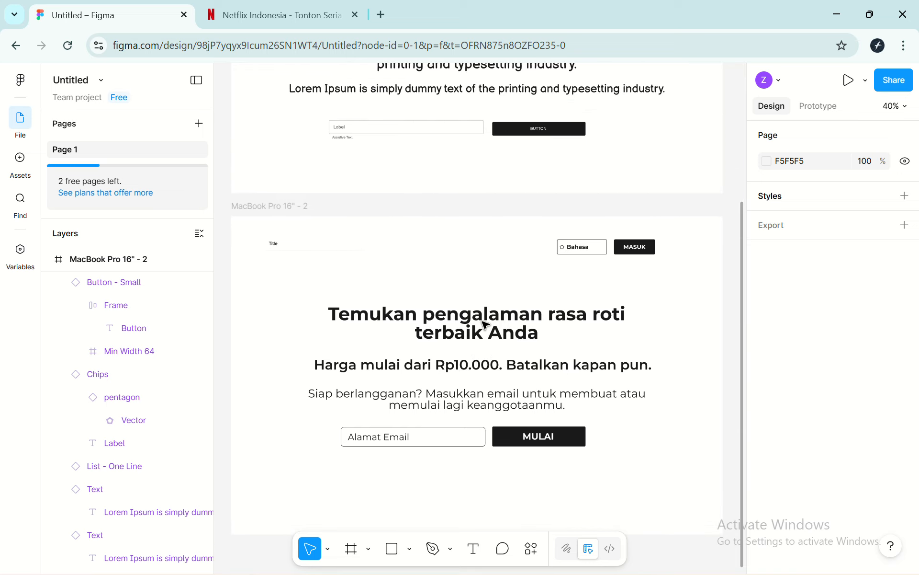
scroll(485, 324, down, 5)
scroll(485, 324, up, 1)
scroll(485, 324, up, 1)
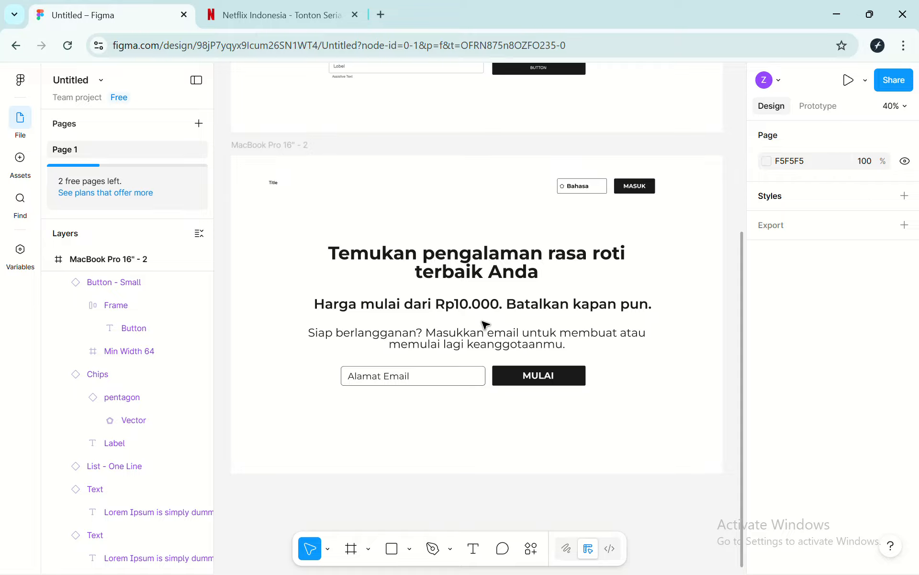
Open the fill of the "MULAI" button and search the color libraries for brown
click(583, 382)
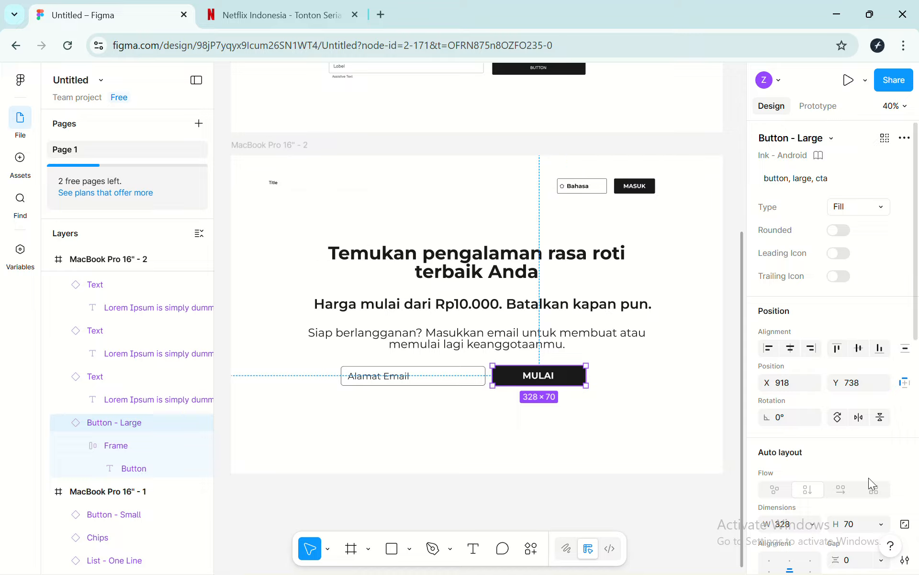
scroll(868, 478, down, 3)
scroll(831, 437, down, 7)
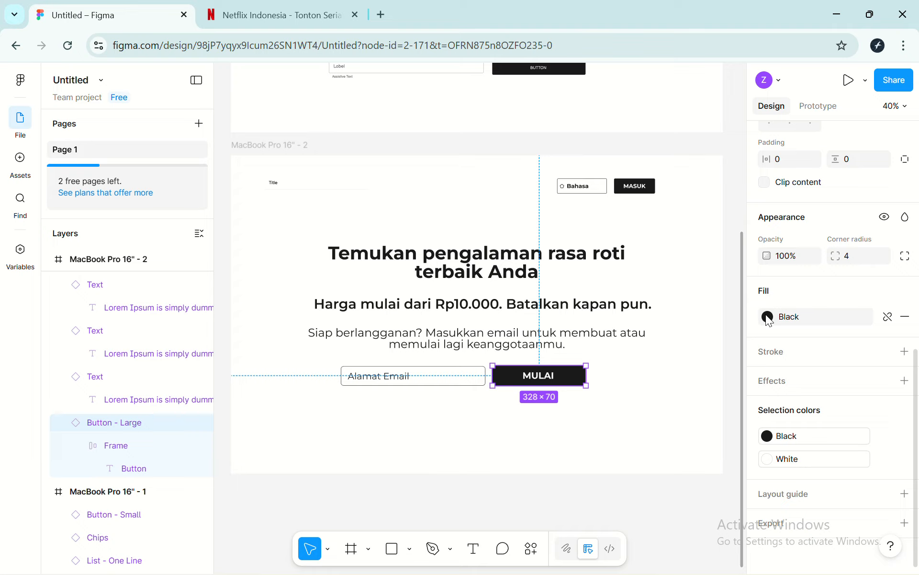
click(767, 317)
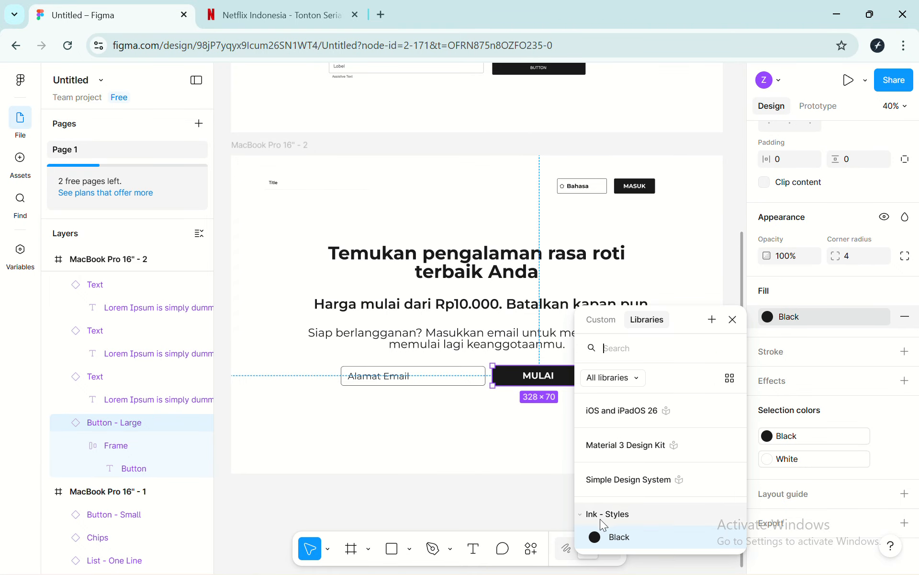
click(769, 316)
click(769, 316)
click(769, 316)
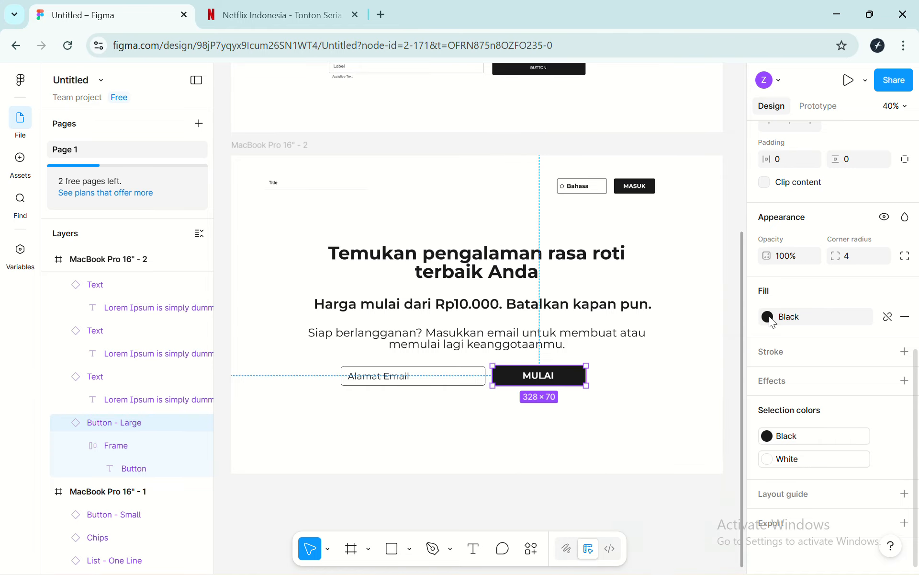
click(769, 316)
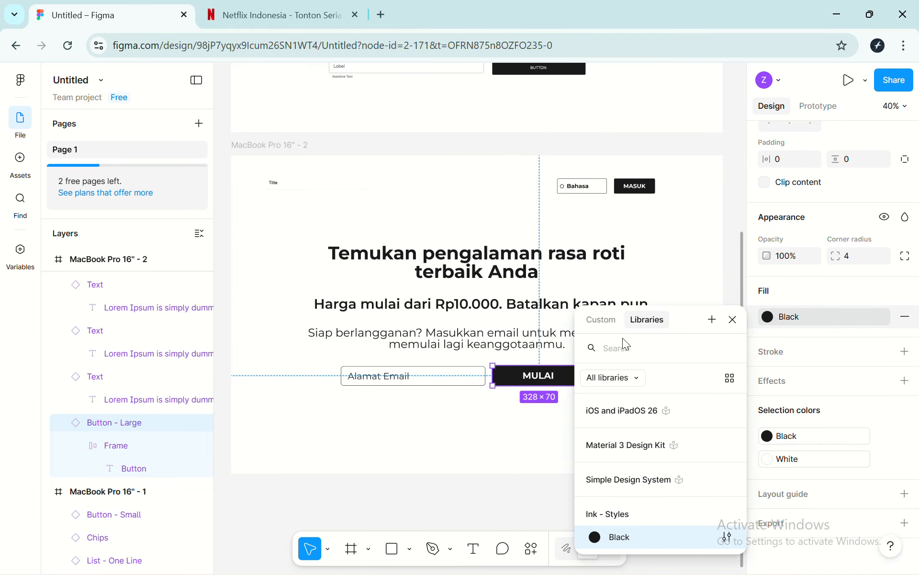
text(c)
key(BackSpace)
text(brown)
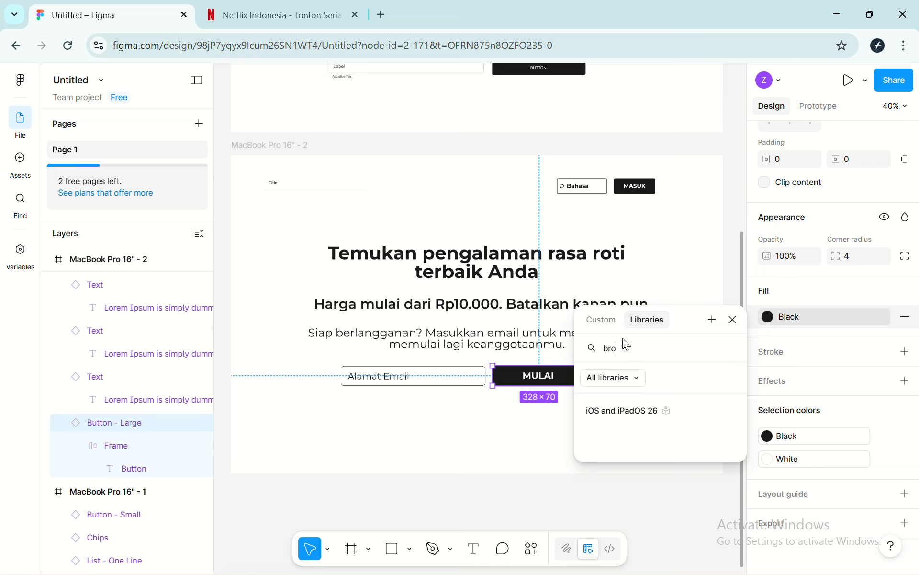
key(BackSpace)
key(BackSpace)
key(BackSpace)
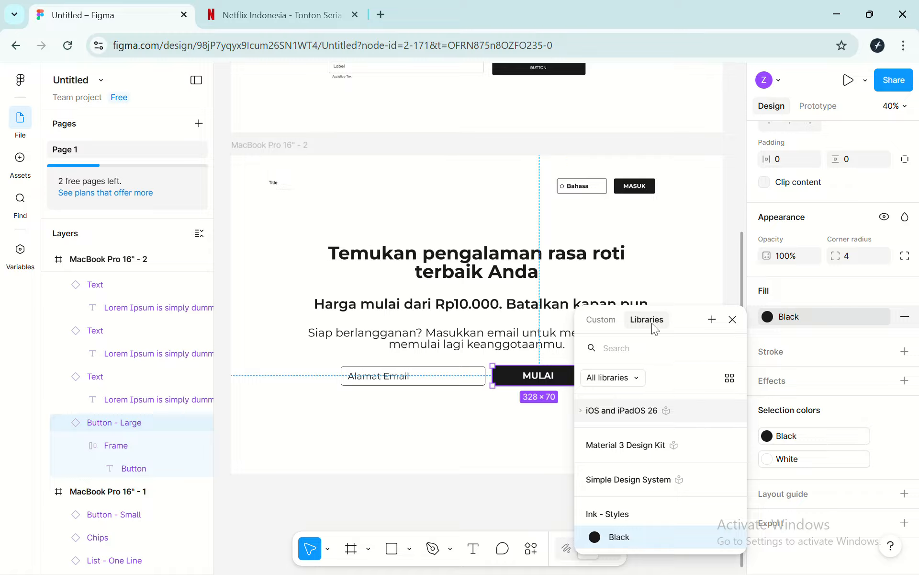
Give the "MULAI" button a custom golden-brown fill of C68513
click(611, 320)
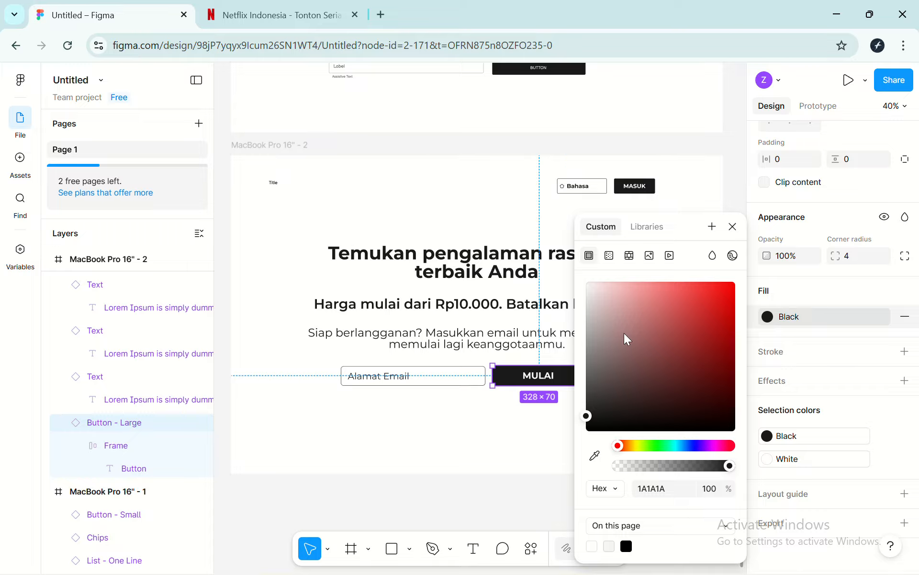
mouse_move(640, 449)
mouse_down()
mouse_move(647, 447)
mouse_move(630, 446)
mouse_up()
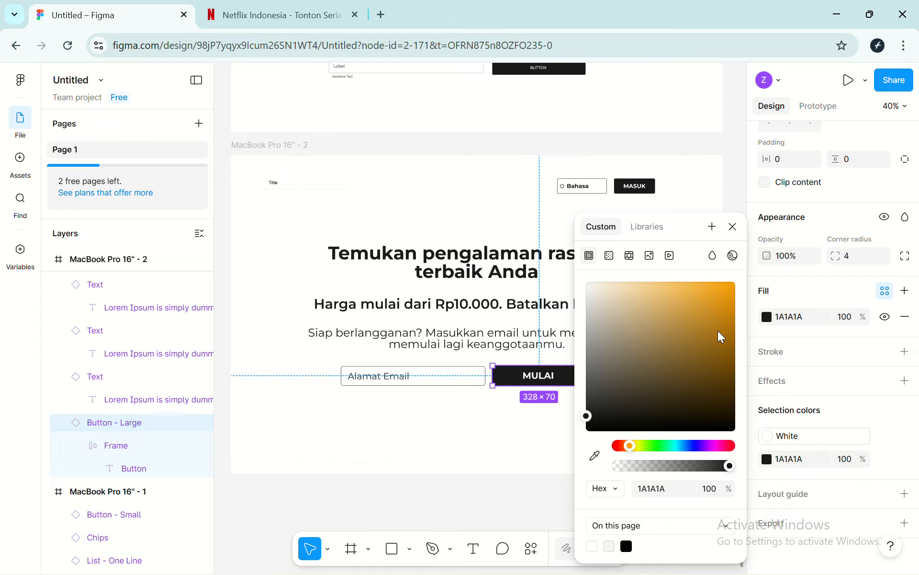
click(721, 316)
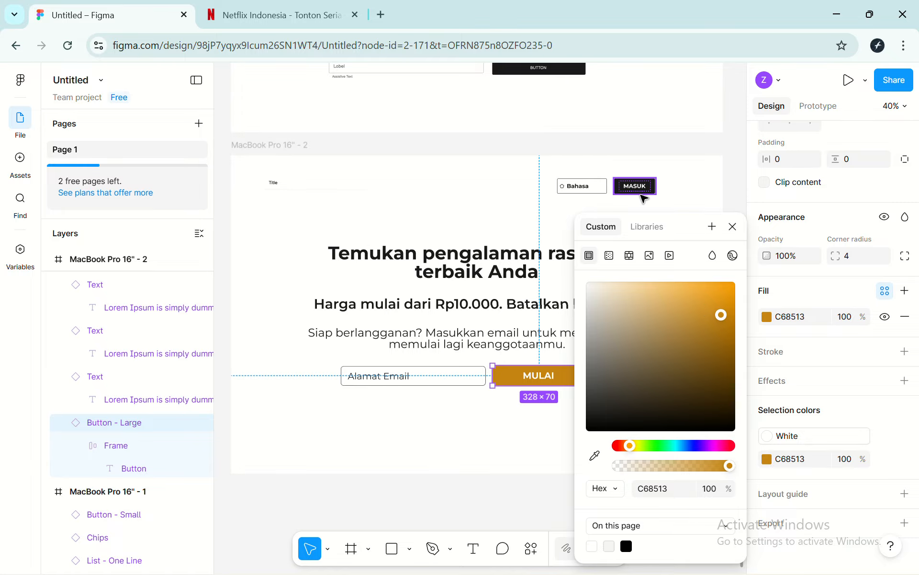
Recolor the header's "MASUK" button by sampling the golden brown of the "MULAI" button, giving a fill of C68413
click(641, 193)
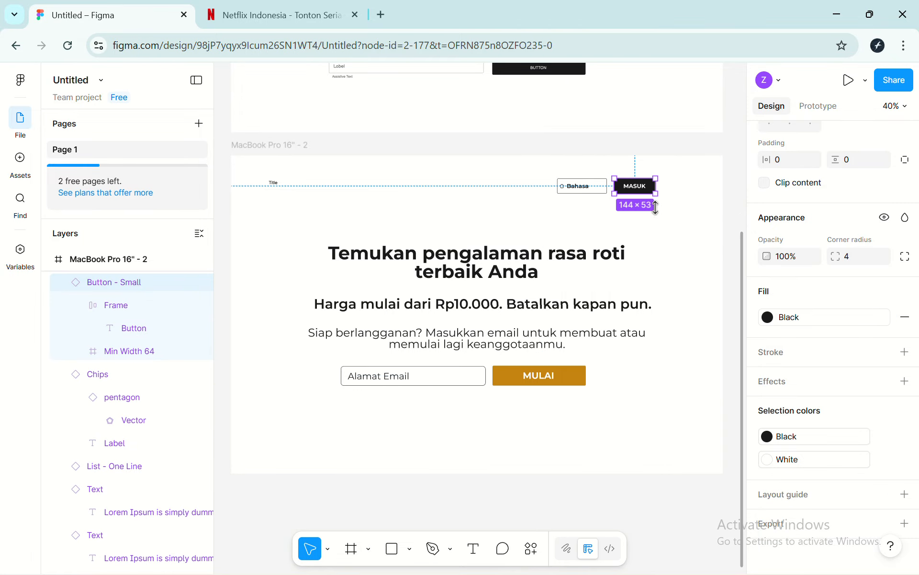
click(768, 318)
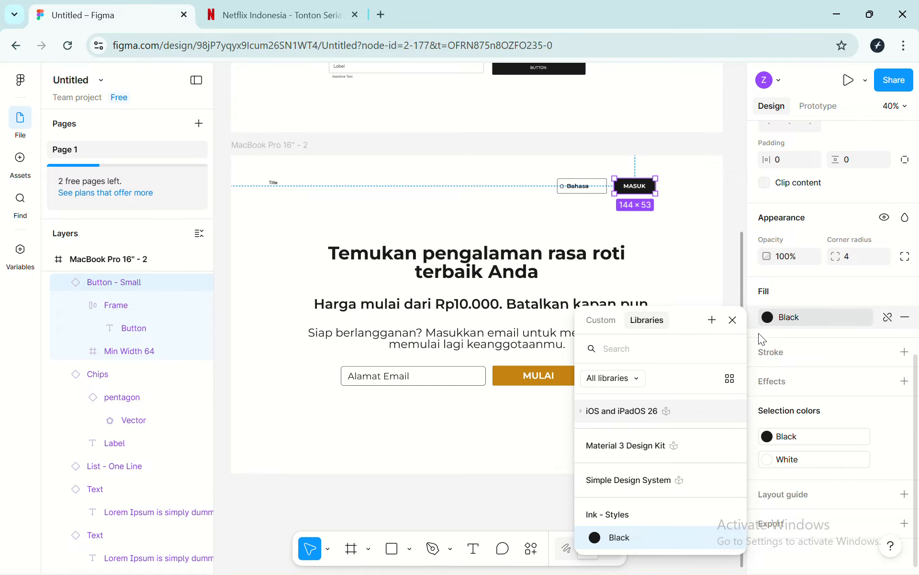
click(601, 325)
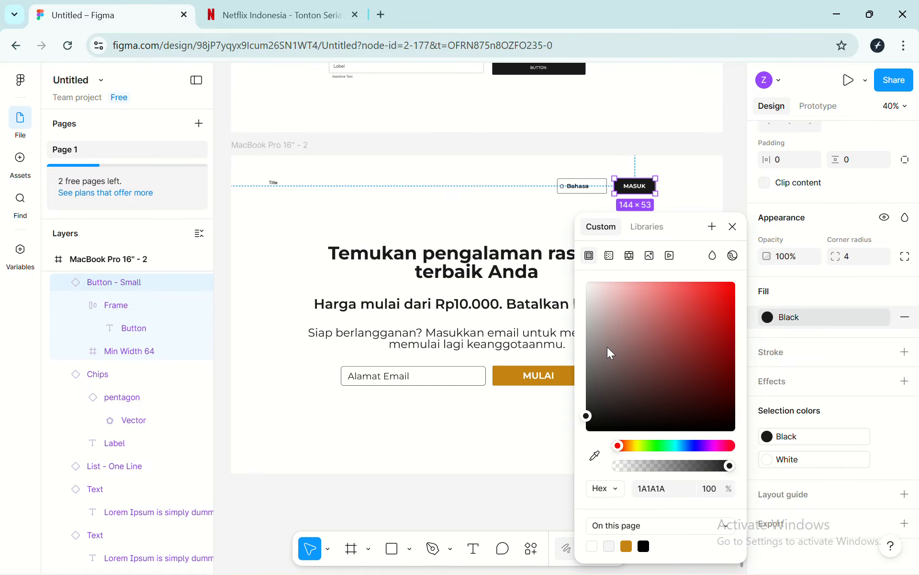
click(595, 457)
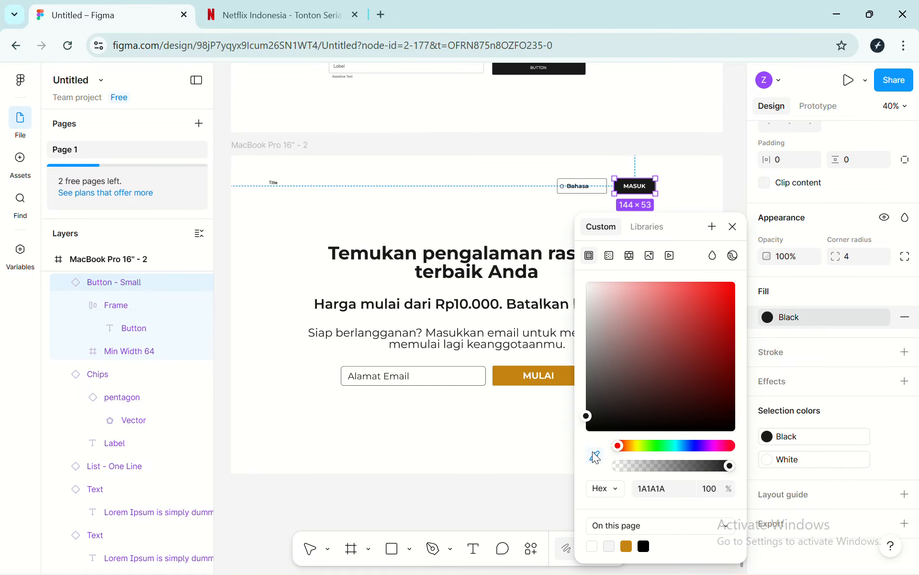
click(514, 366)
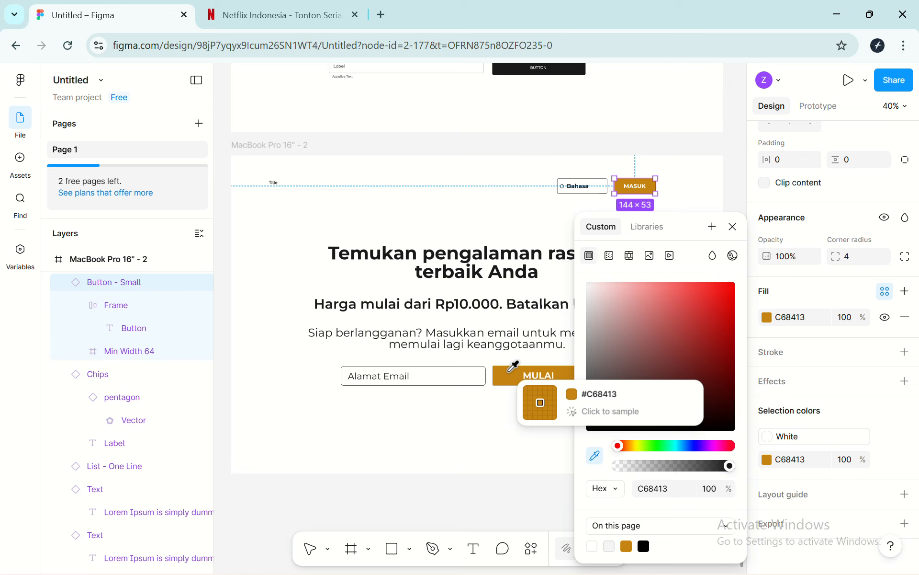
click(869, 412)
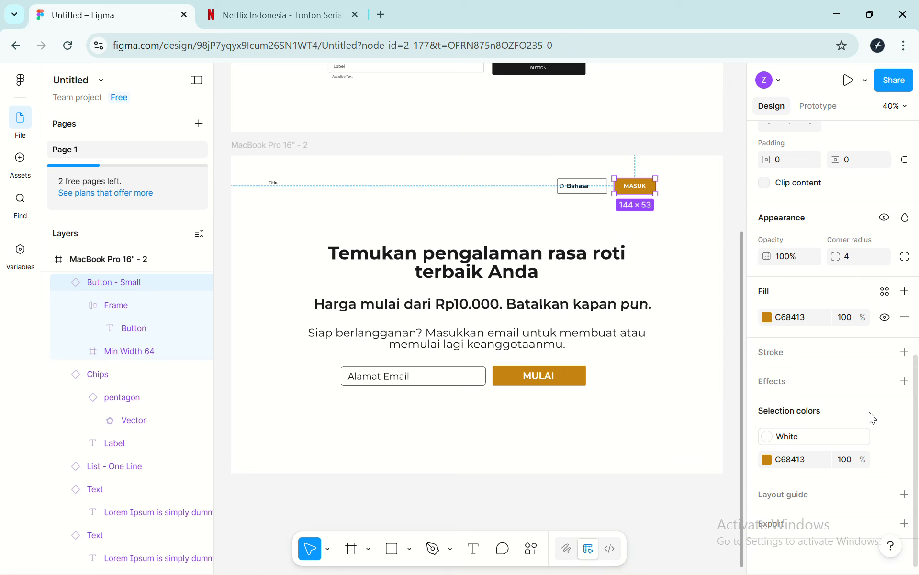
click(572, 419)
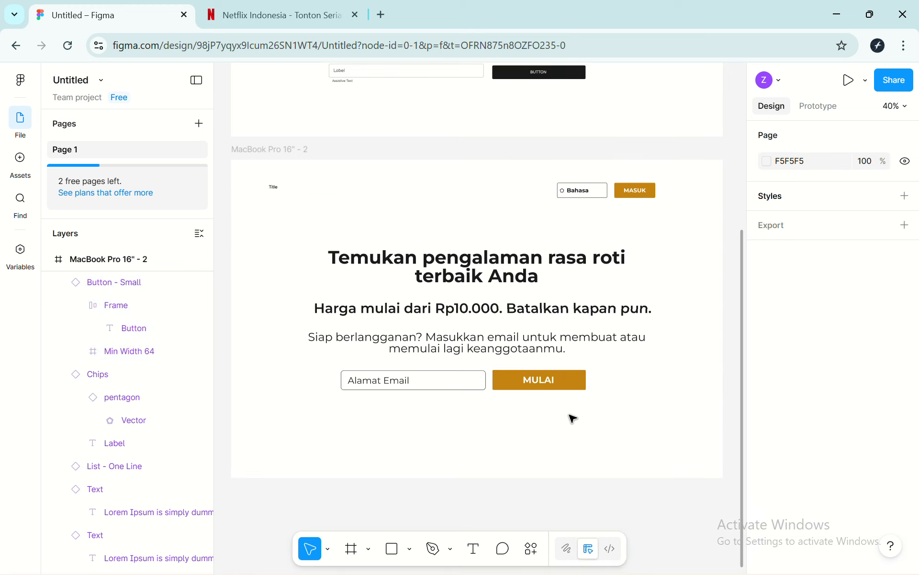
Check the Netflix reference page's background, return to the Figma design and start importing an image from the Pictures folder
scroll(573, 418, down, 3)
click(293, 7)
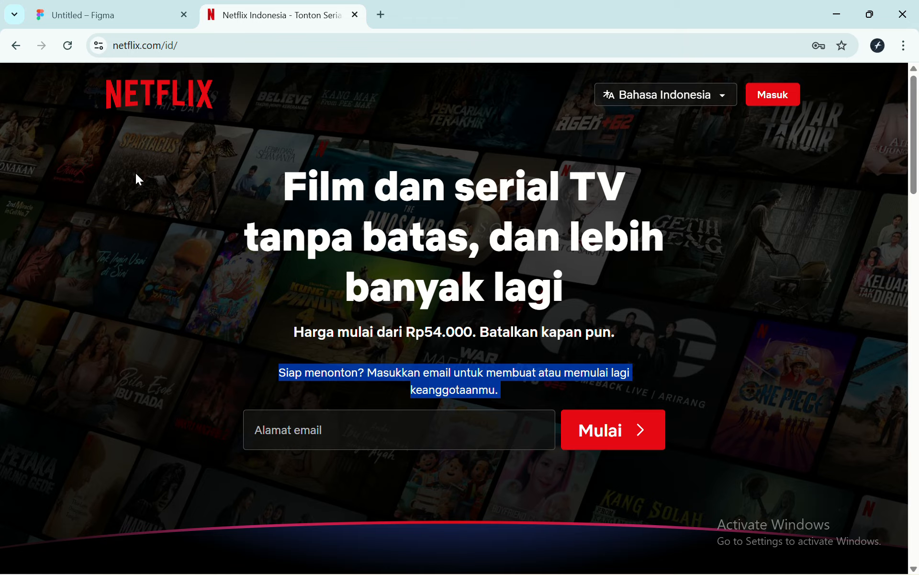
click(86, 14)
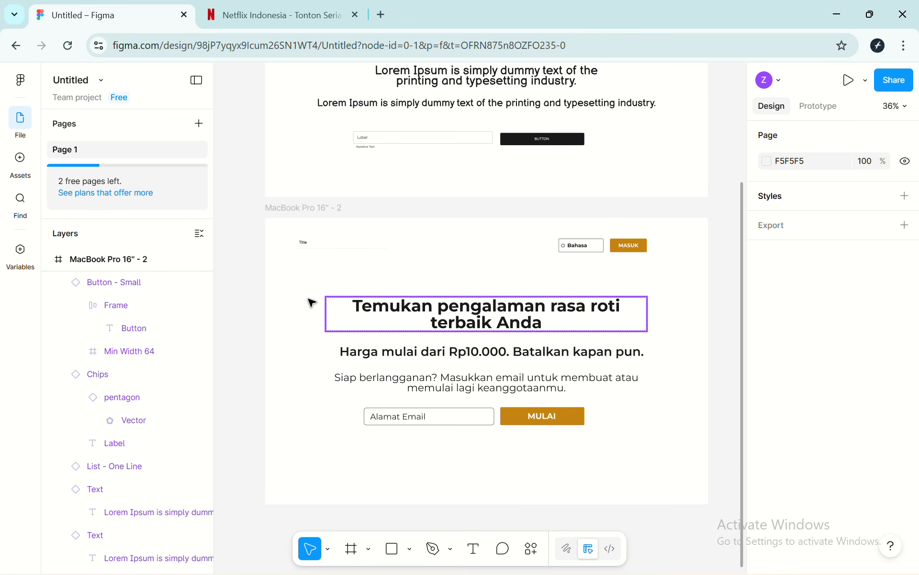
click(411, 548)
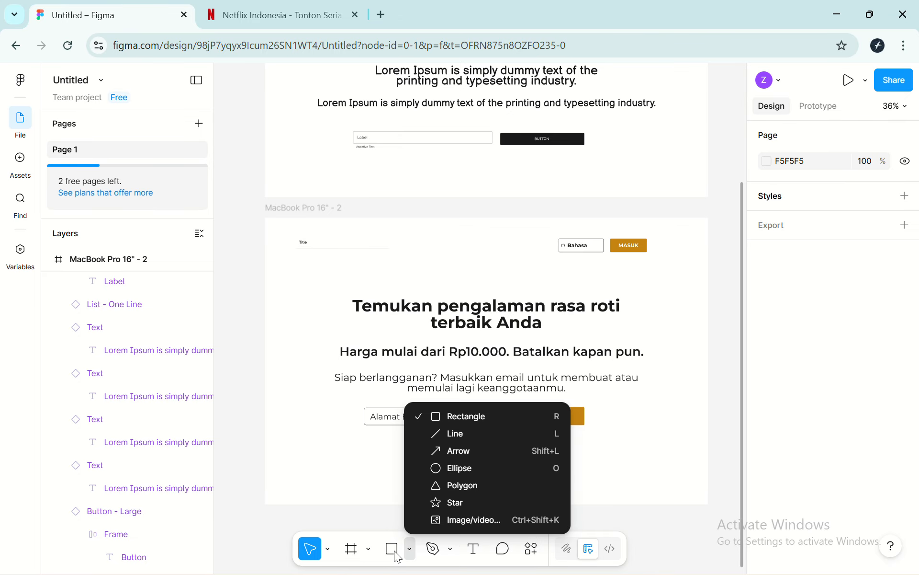
click(439, 519)
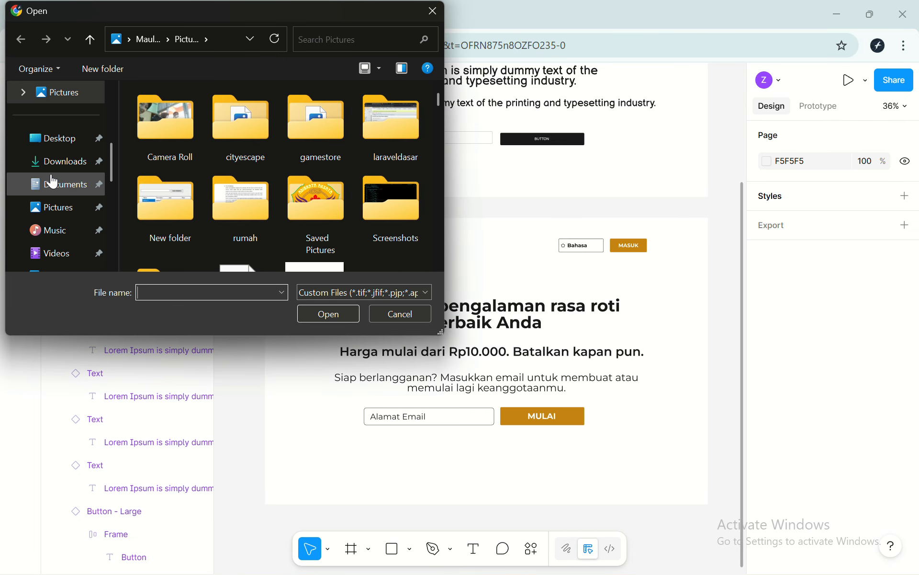
click(77, 206)
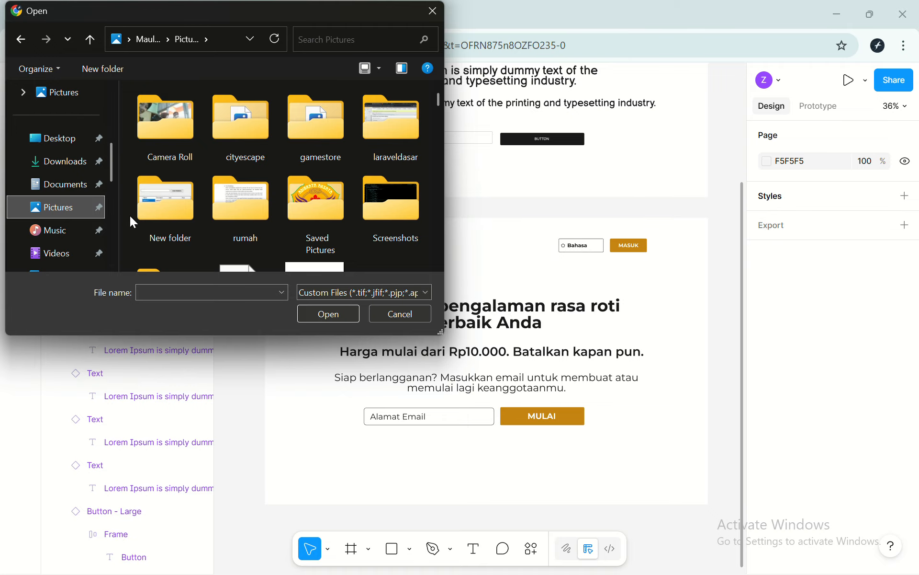
Look through the image files in the Pictures folder for a suitable bread photo
scroll(300, 173, down, 5)
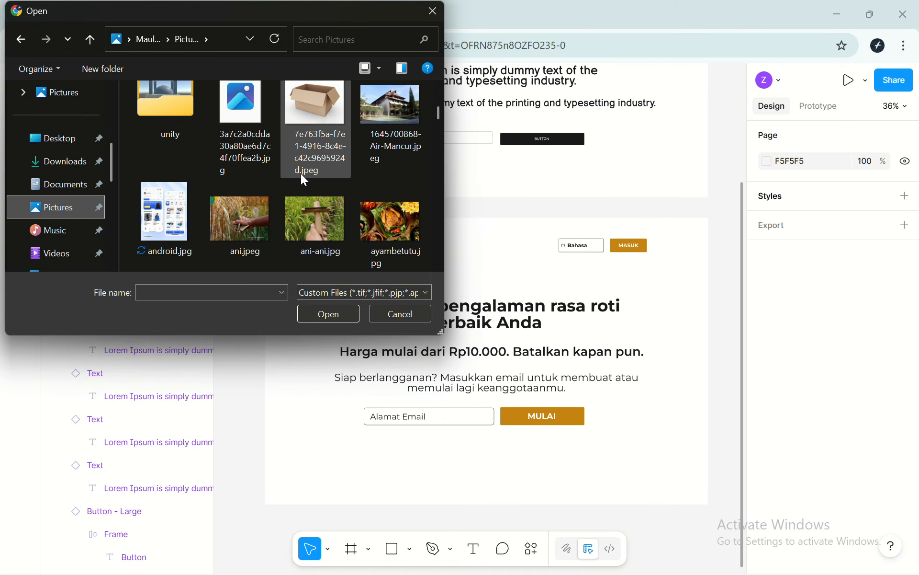
scroll(302, 177, down, 6)
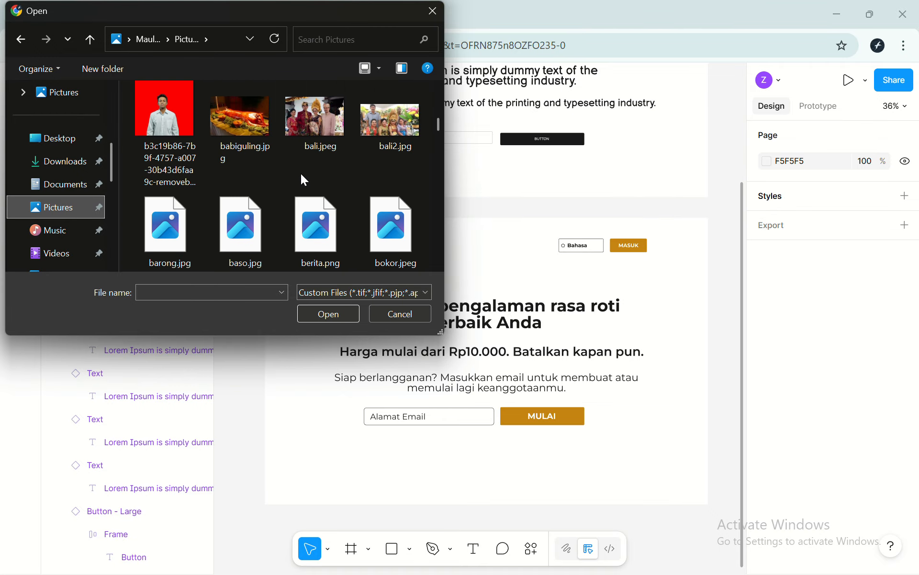
scroll(297, 173, up, 7)
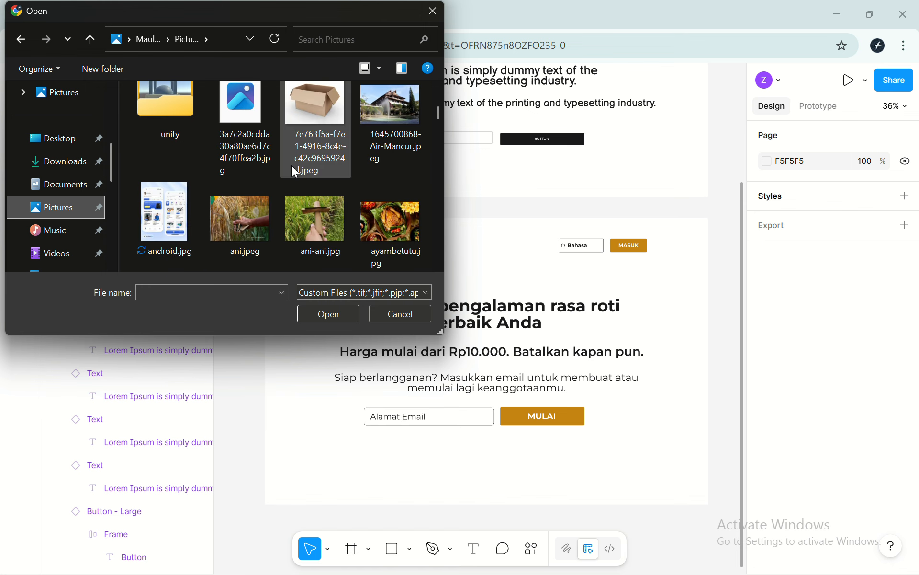
scroll(294, 172, down, 4)
scroll(294, 171, down, 5)
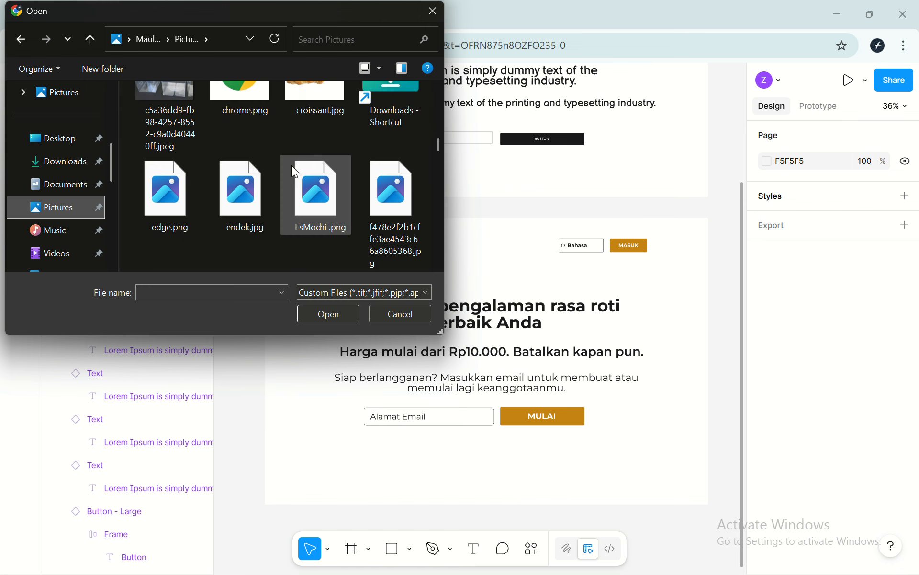
scroll(295, 172, up, 6)
scroll(292, 165, up, 2)
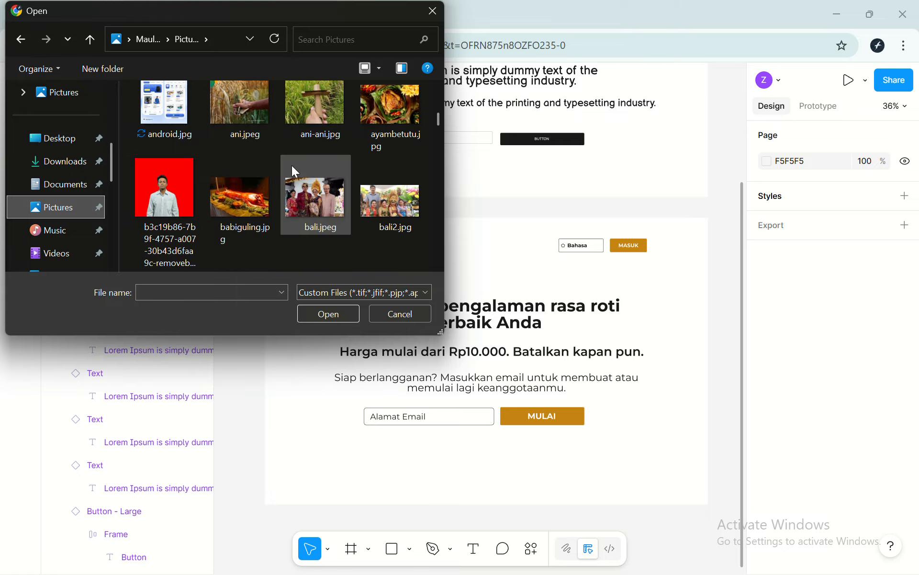
scroll(287, 163, down, 2)
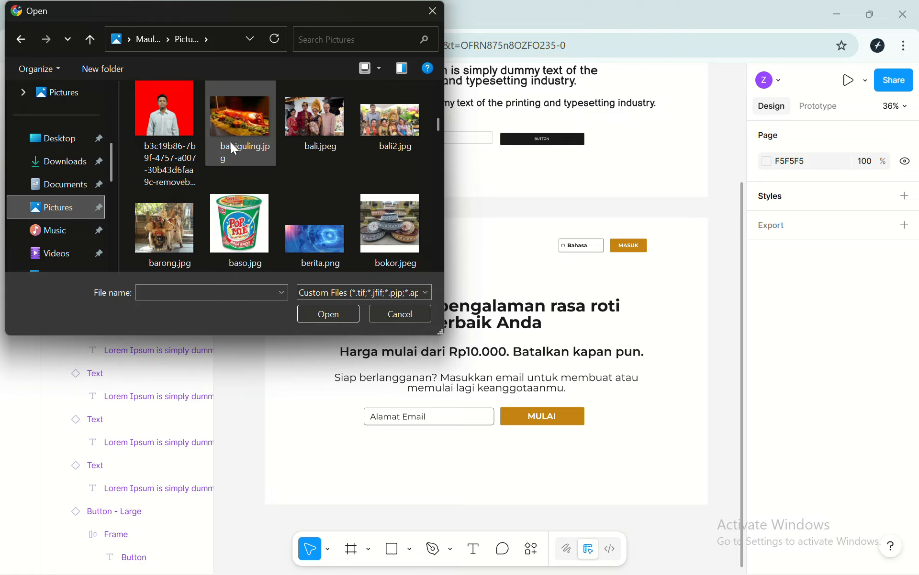
Find the pictures whose names start with "bre" and load bread (2).jpg for placement
click(202, 291)
text(bre)
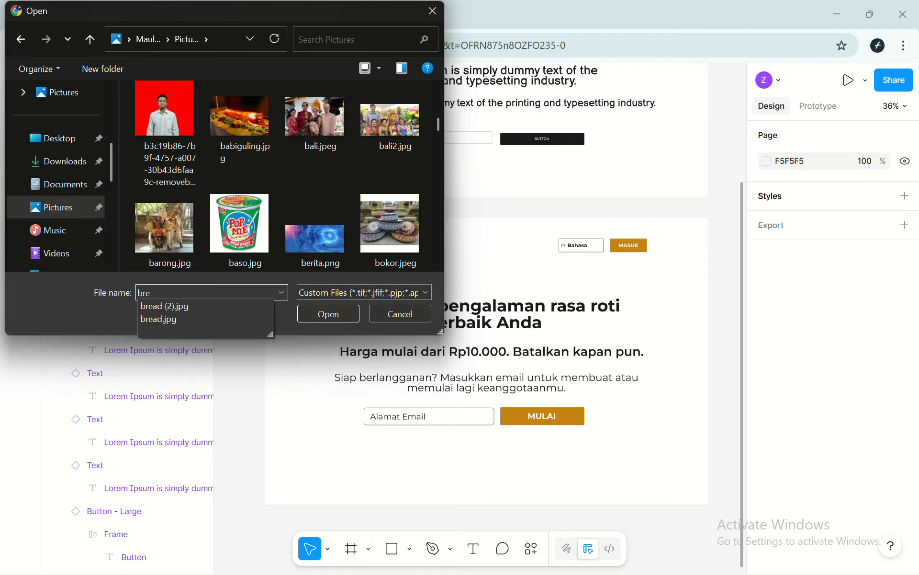
click(210, 305)
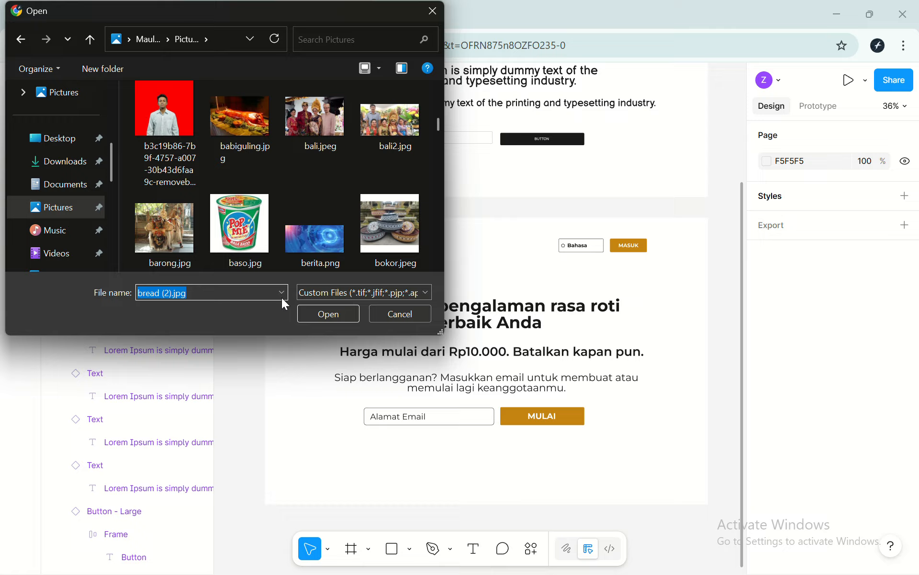
click(334, 314)
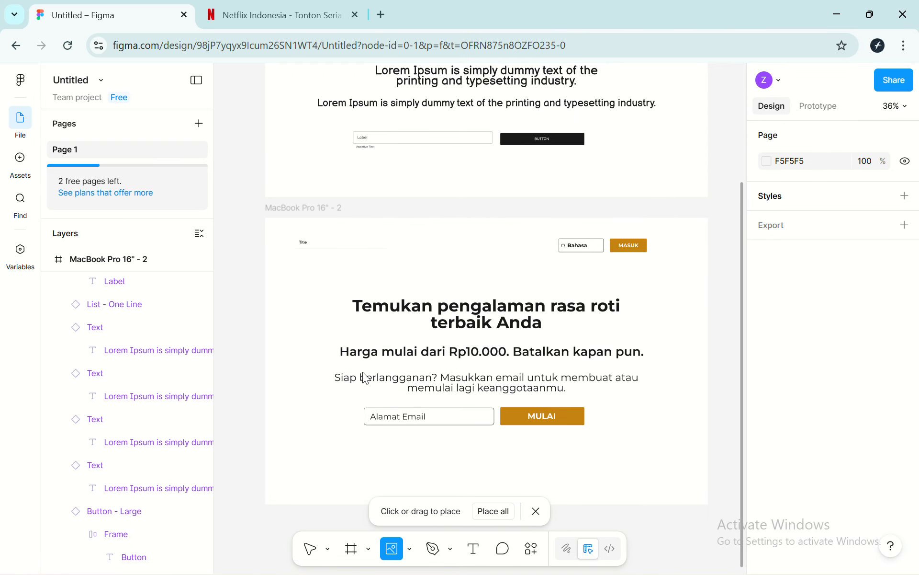
Place the bread photo at X 0, Y 0 of the MacBook Pro 16" - 2 frame and enlarge it to about 1986 × 1117
click(326, 407)
drag(351, 409, 382, 274)
scroll(431, 316, down, 2)
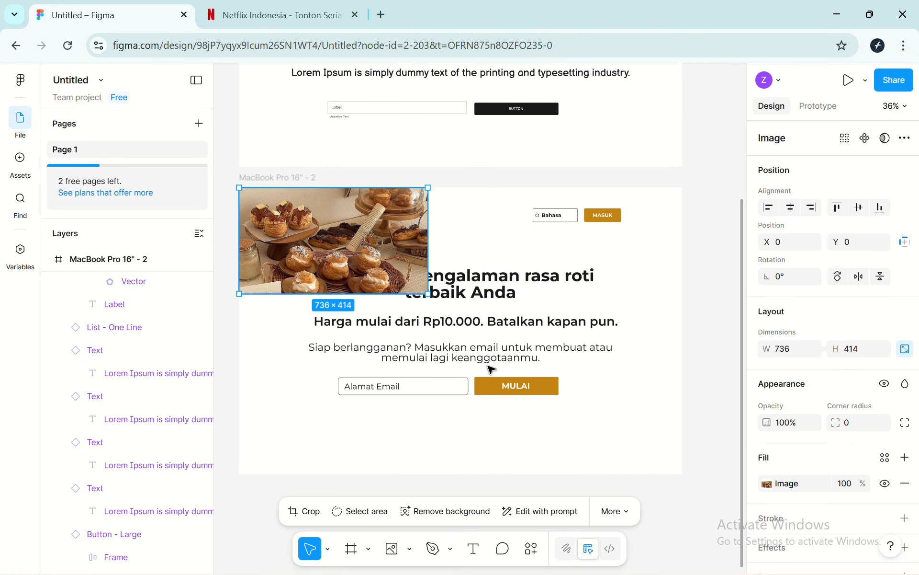
scroll(491, 369, down, 1)
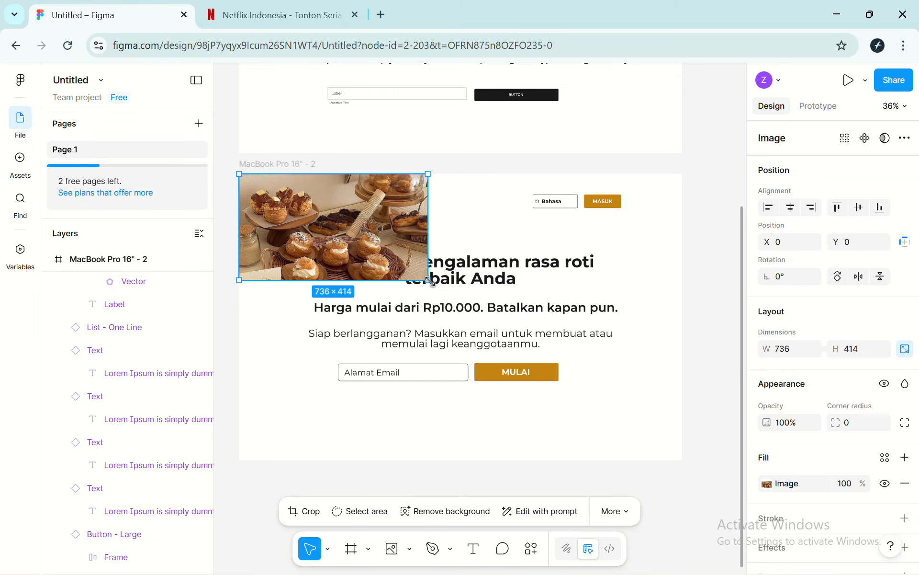
drag(429, 281, 651, 463)
Reorder the bread photo to the bottom of the MacBook Pro 16" - 2 frame's layers, behind all texts and buttons
scroll(136, 348, up, 4)
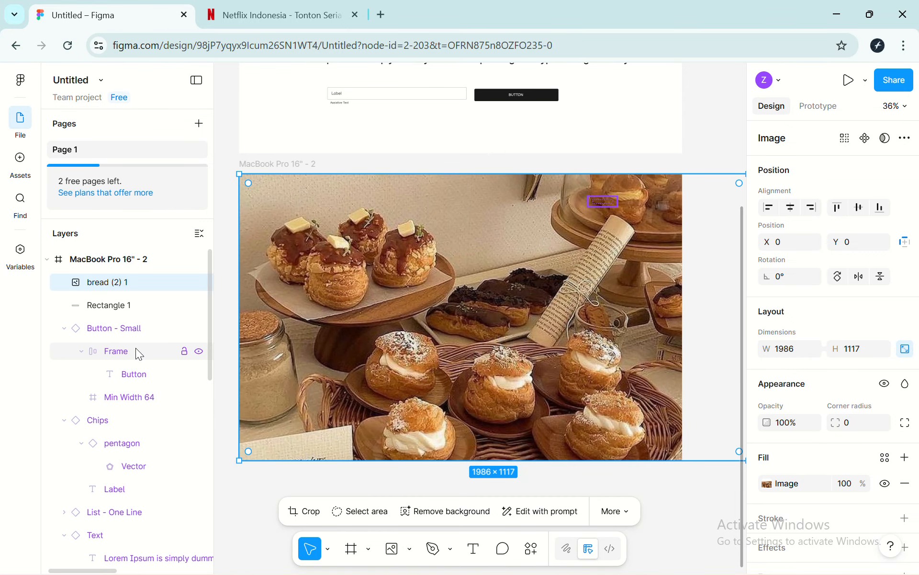
click(48, 258)
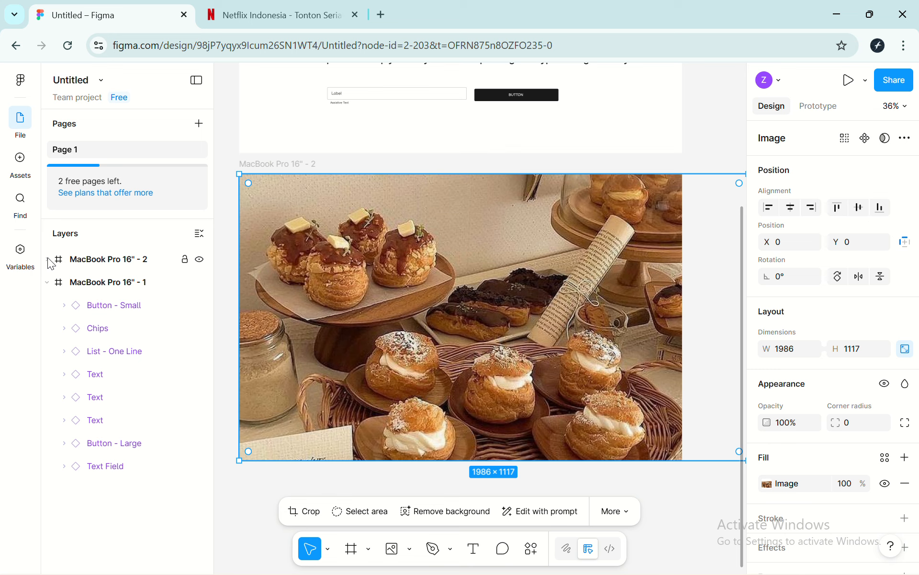
click(48, 259)
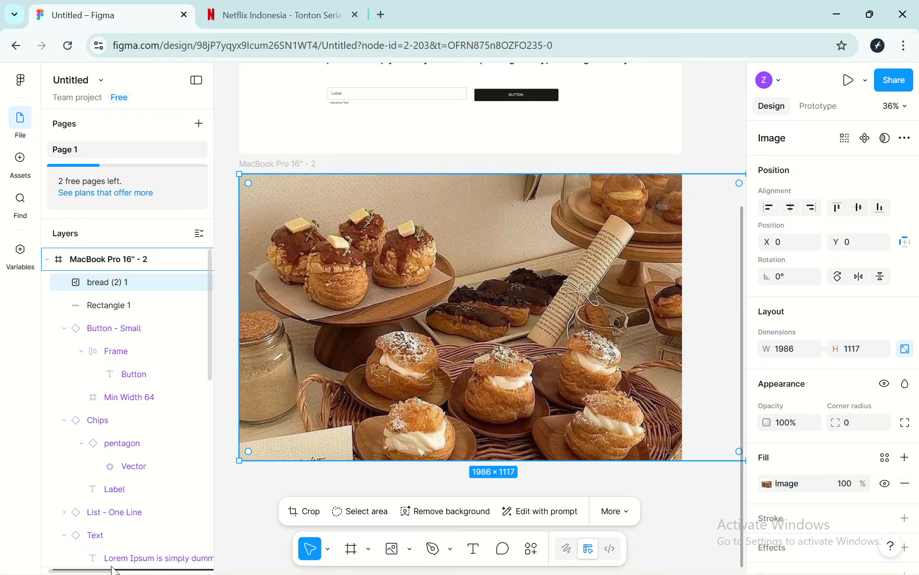
drag(112, 570, 105, 518)
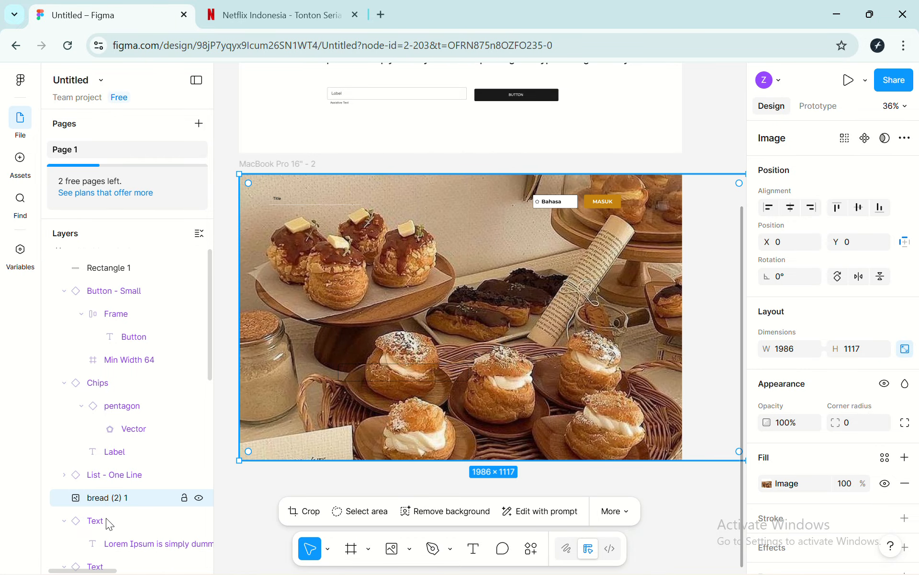
scroll(106, 518, down, 5)
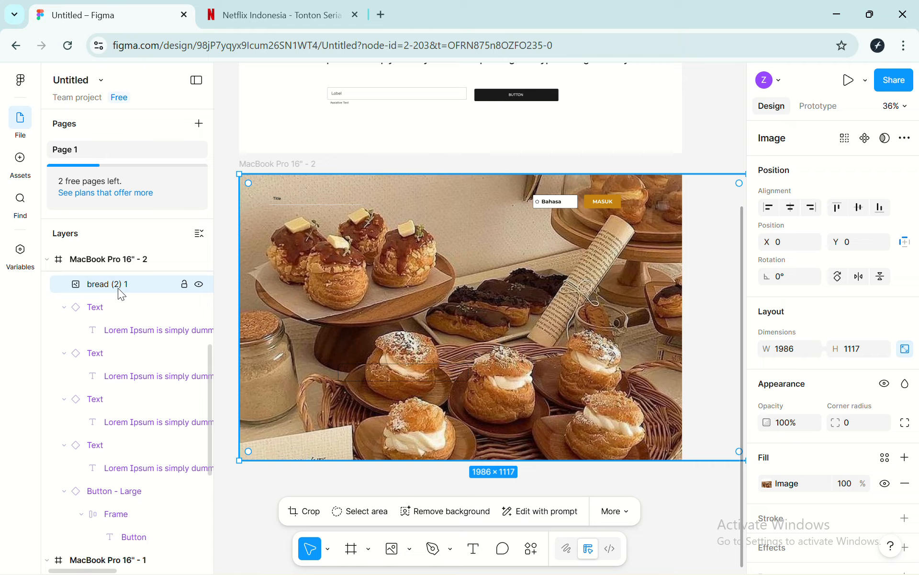
drag(119, 292, 120, 557)
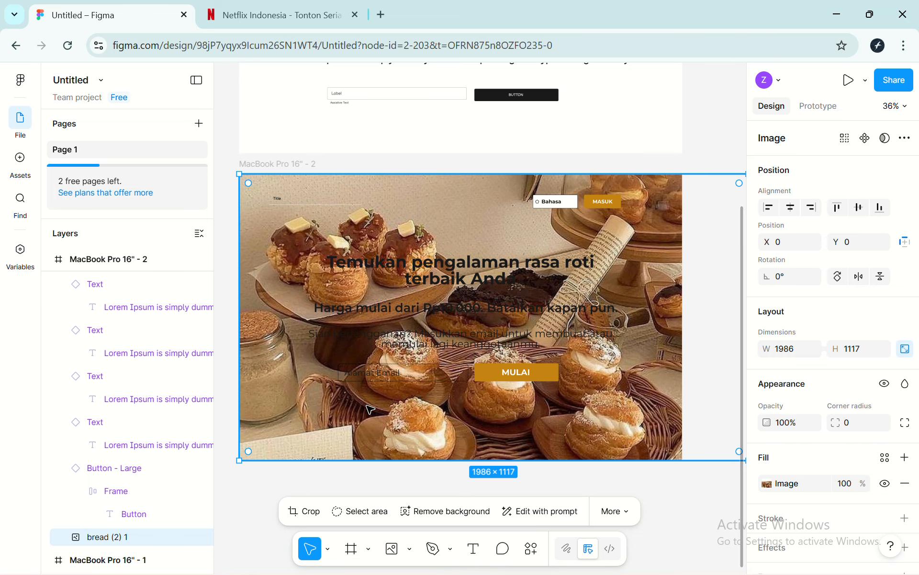
scroll(369, 408, down, 2)
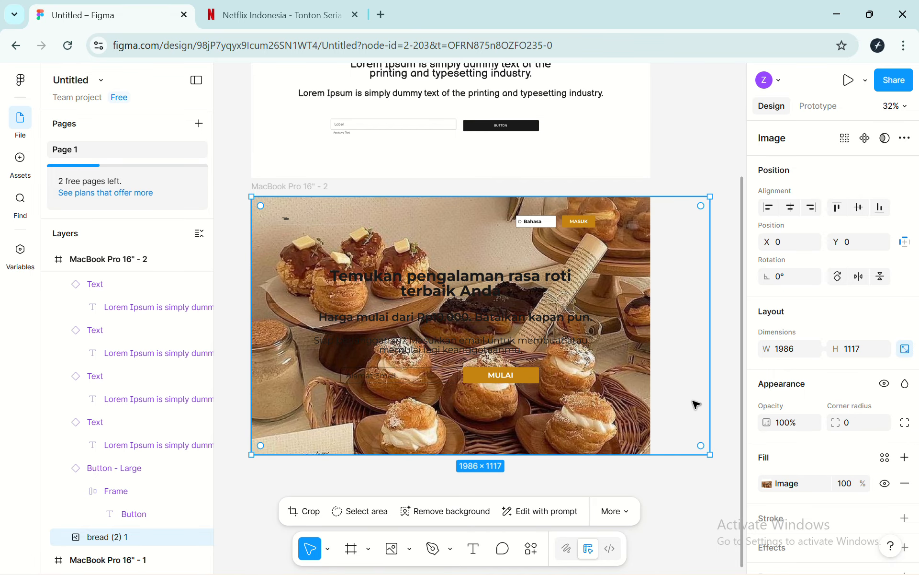
Compare with the Netflix page, then draw a 1728 × 1117 rectangle covering the whole MacBook Pro 16" - 2 frame
click(299, 6)
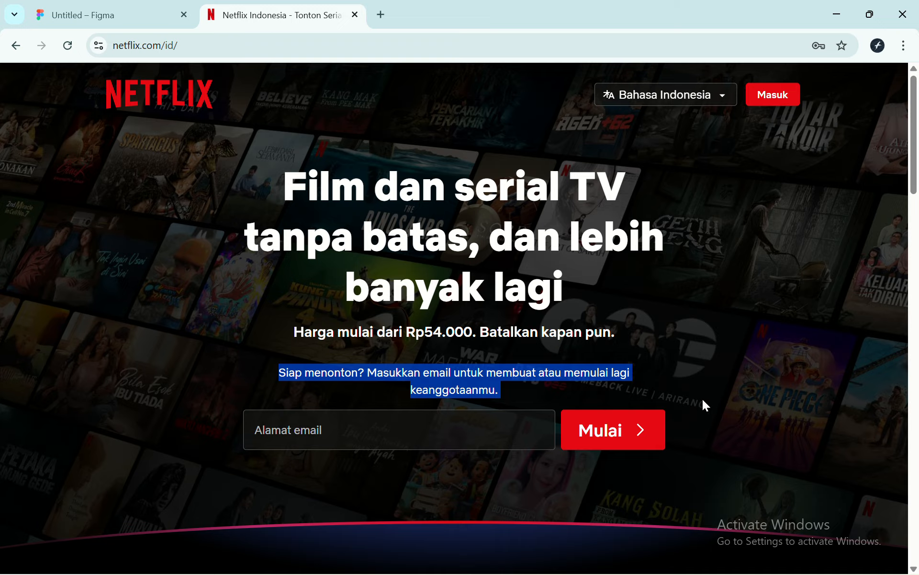
click(127, 7)
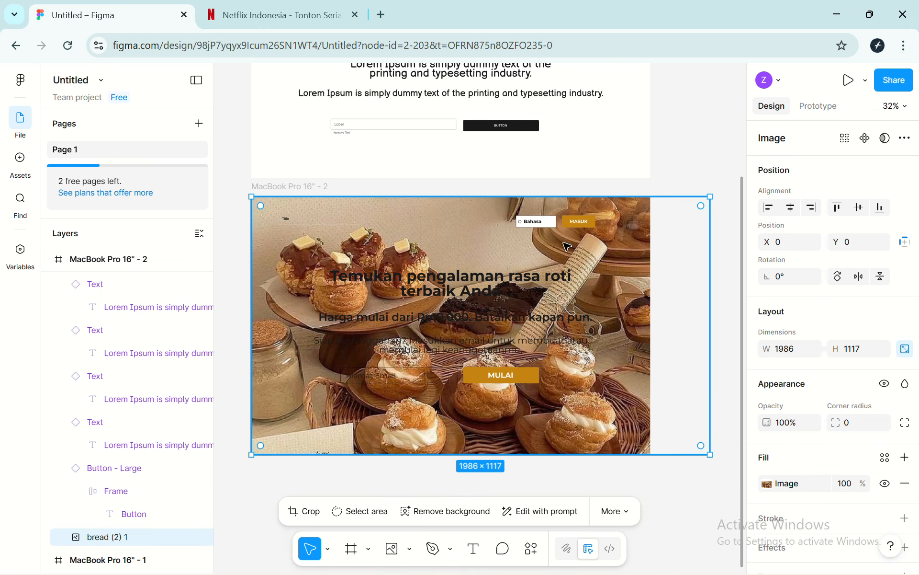
click(720, 162)
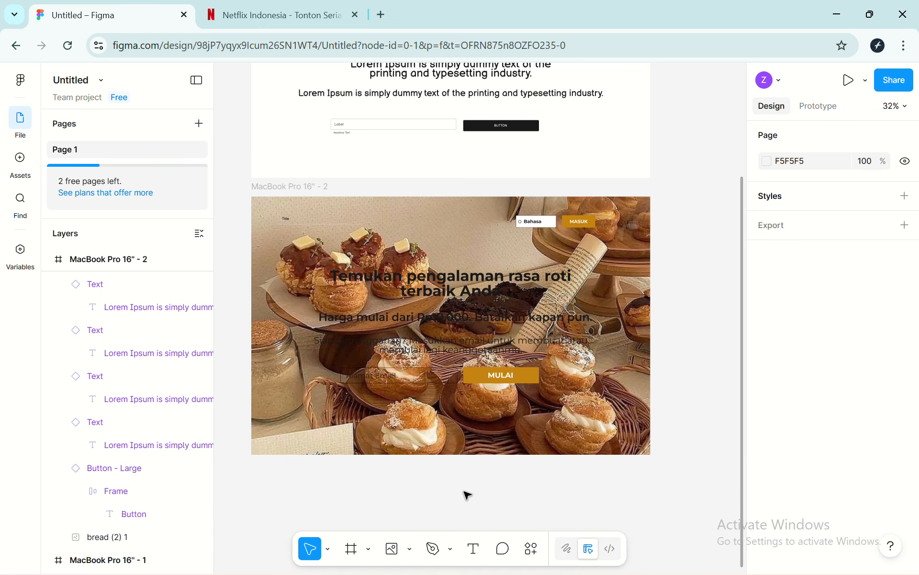
click(410, 548)
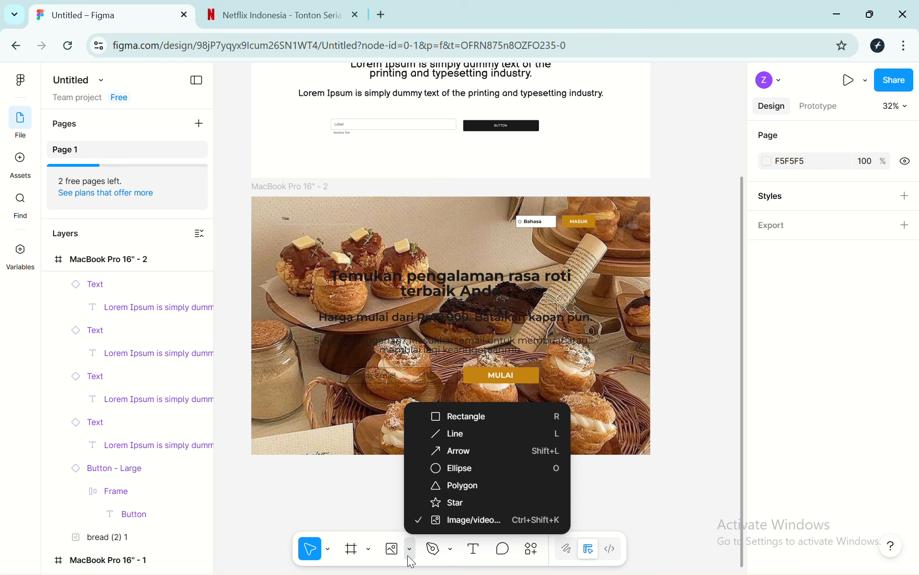
click(455, 425)
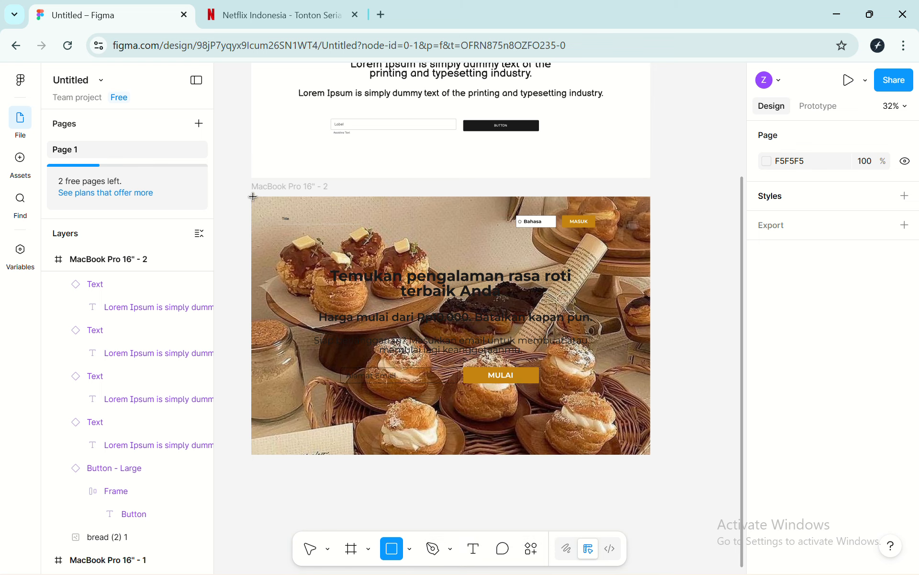
mouse_move(253, 196)
mouse_down()
mouse_move(371, 376)
mouse_move(595, 403)
mouse_move(677, 441)
mouse_move(650, 455)
mouse_up()
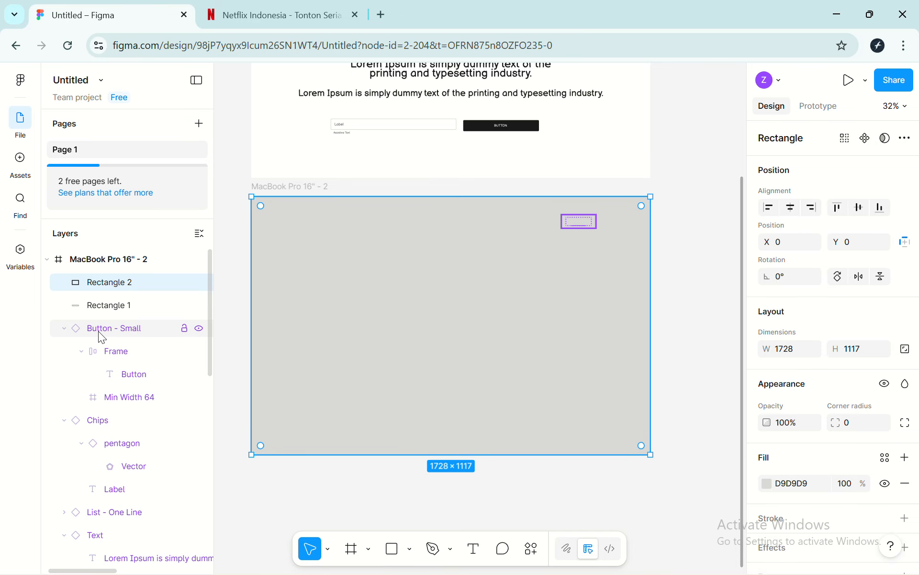
Reorder the new full-frame rectangle to sit directly above the bread photo, behind all texts and buttons
drag(133, 285, 116, 527)
scroll(116, 527, down, 3)
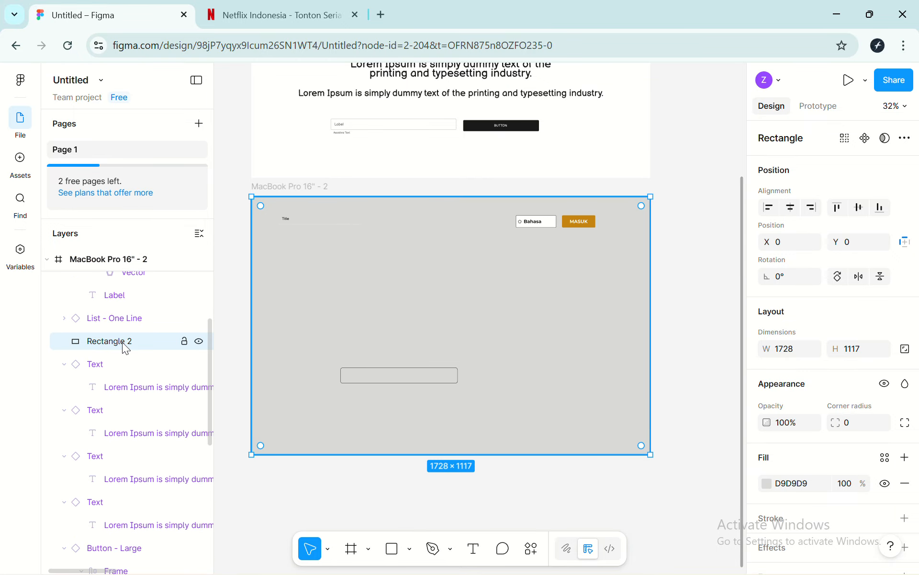
scroll(108, 540, down, 1)
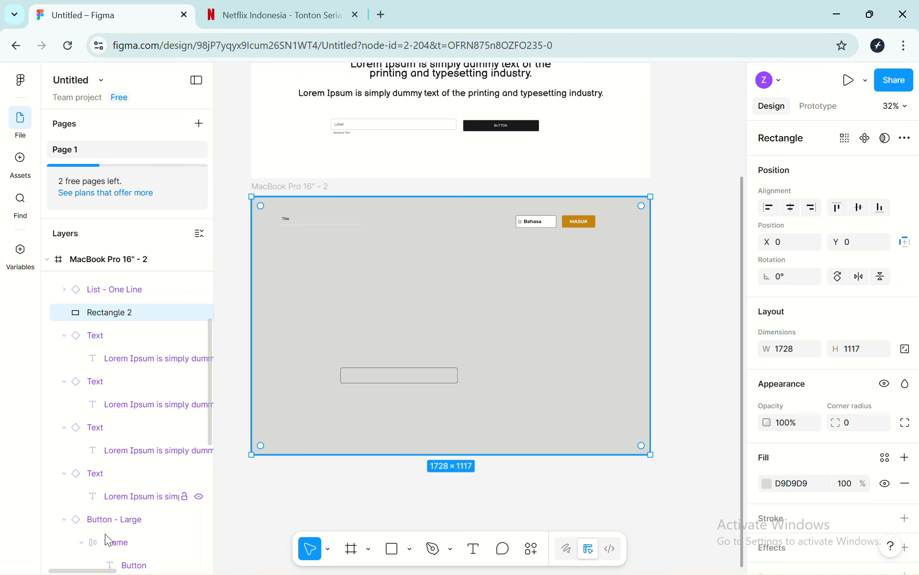
scroll(105, 533, down, 1)
scroll(122, 422, up, 4)
drag(121, 491, 121, 513)
scroll(121, 513, down, 2)
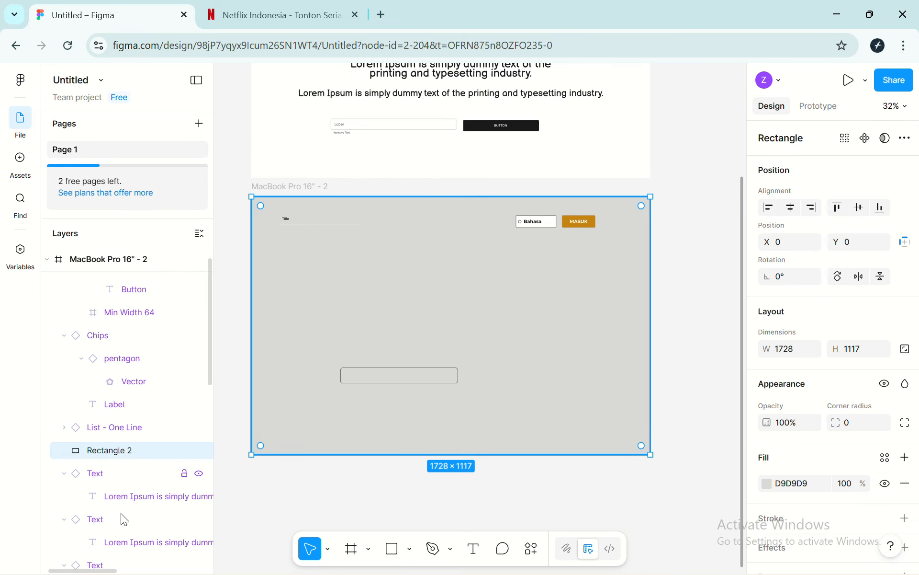
drag(116, 406, 113, 561)
scroll(119, 527, down, 4)
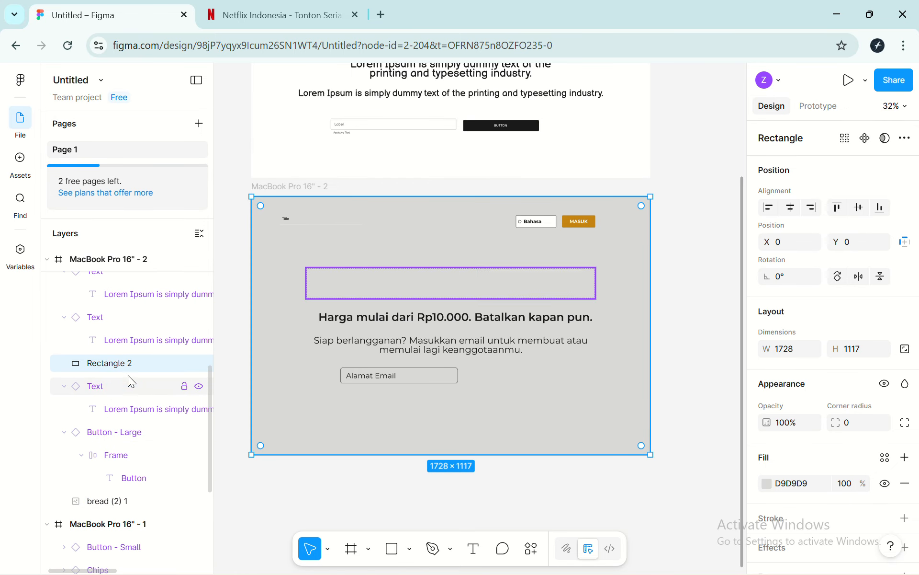
drag(123, 365, 118, 491)
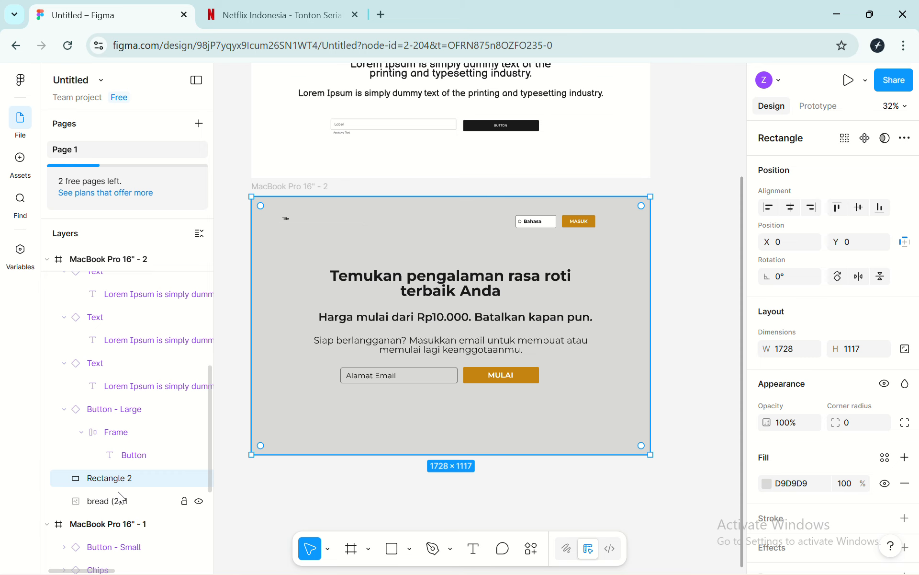
Set the overlay rectangle's fill to the page's golden-brown colour C68513
scroll(775, 433, down, 2)
click(769, 433)
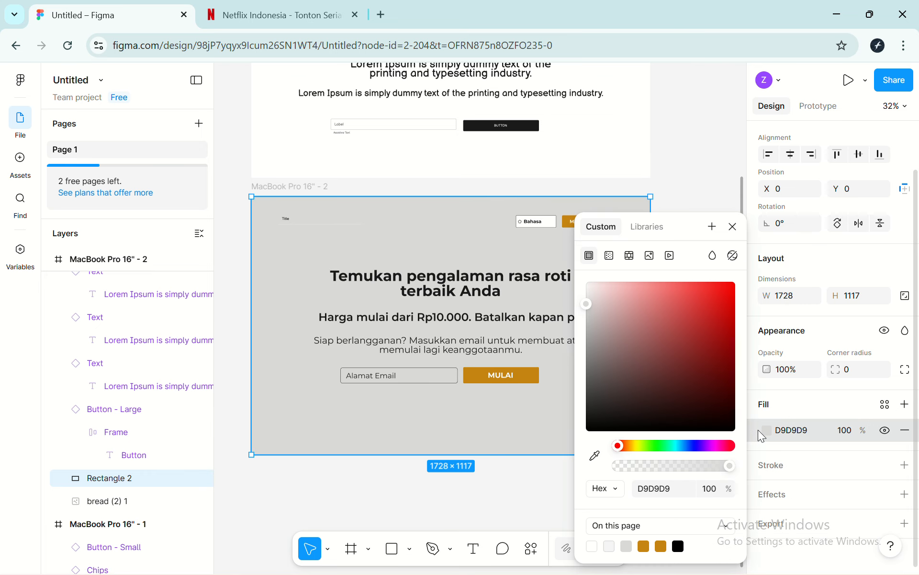
click(606, 407)
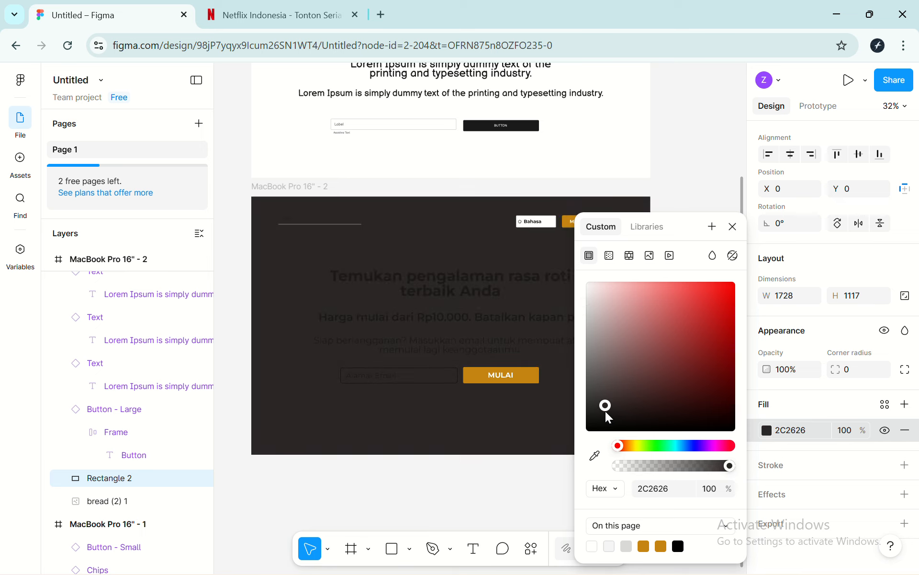
drag(606, 406, 627, 440)
click(631, 445)
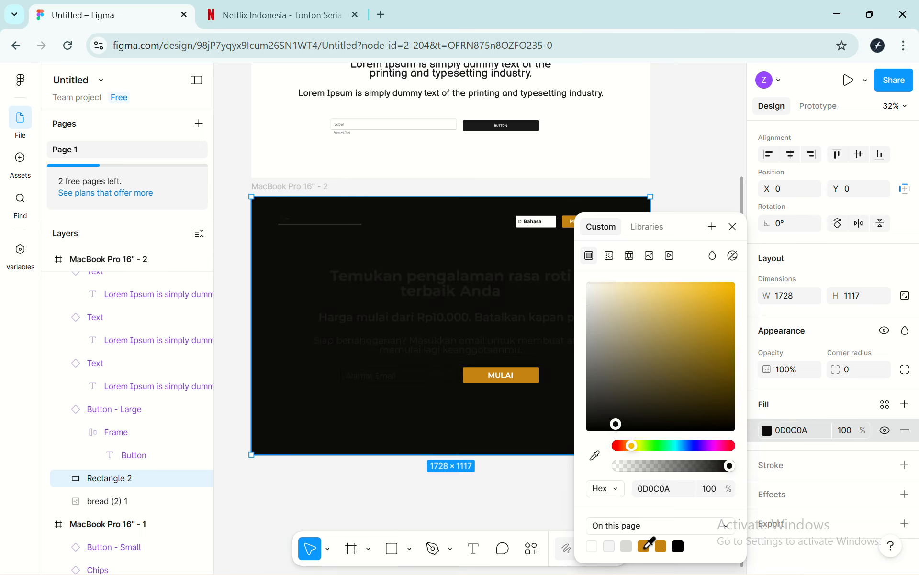
click(644, 545)
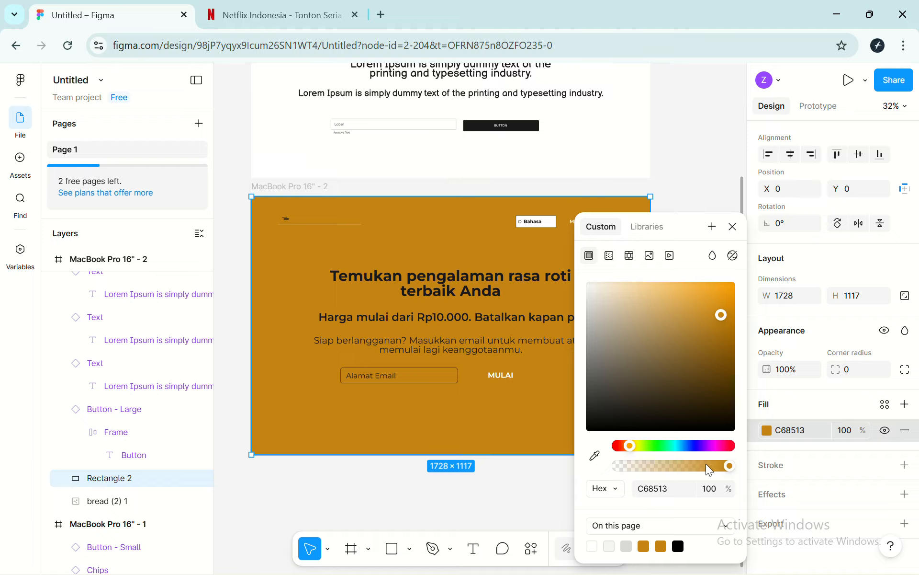
Change the overlay's fill to a linear gradient from C68513 to the near-white FFFEFC at the 100% stop
click(614, 257)
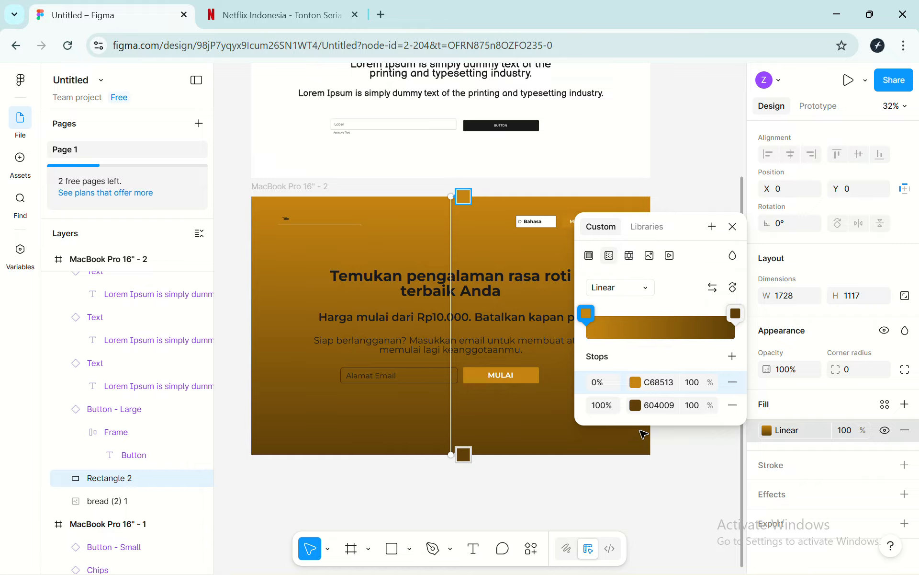
click(635, 406)
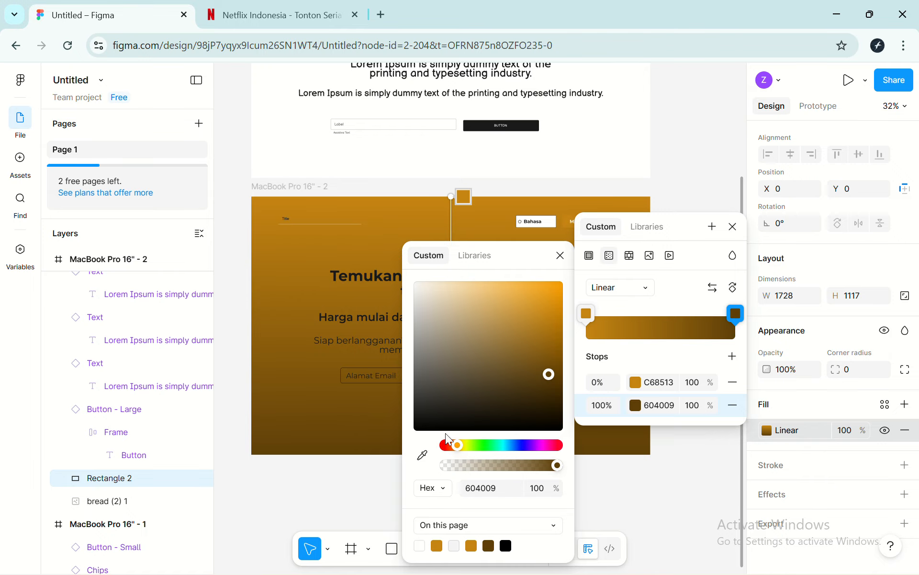
click(430, 311)
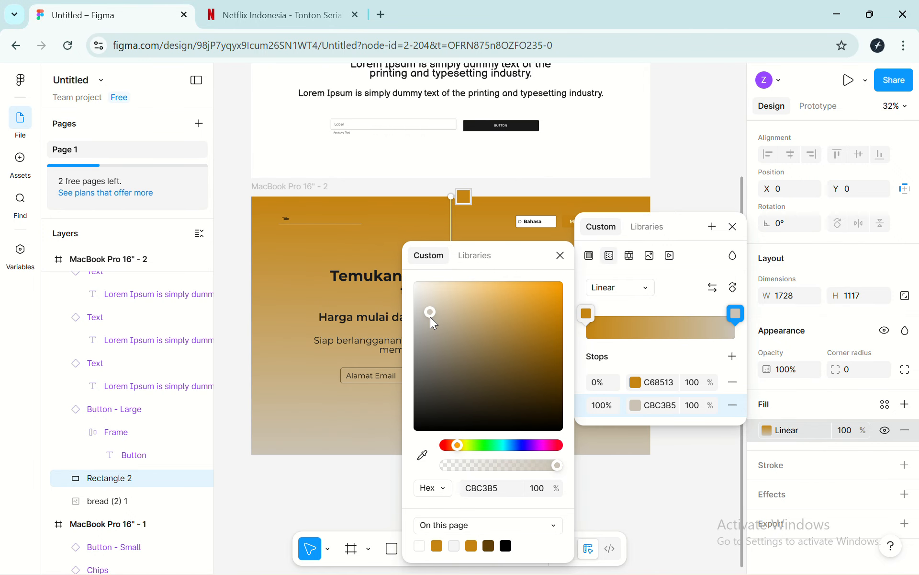
drag(434, 323, 418, 293)
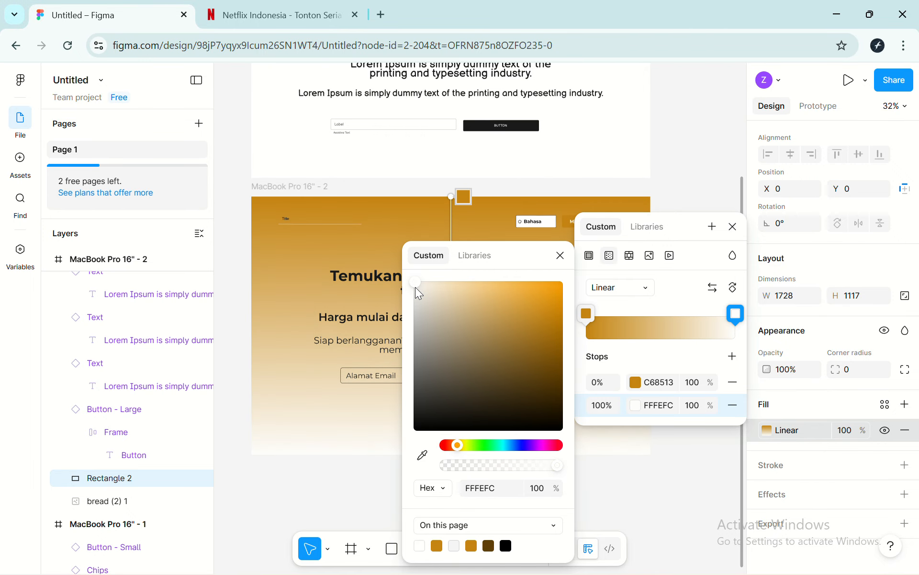
Lower the FFFEFC stop's opacity to 38% and rotate the gradient so the golden brown starts at the frame's upper-right corner
click(654, 352)
click(639, 409)
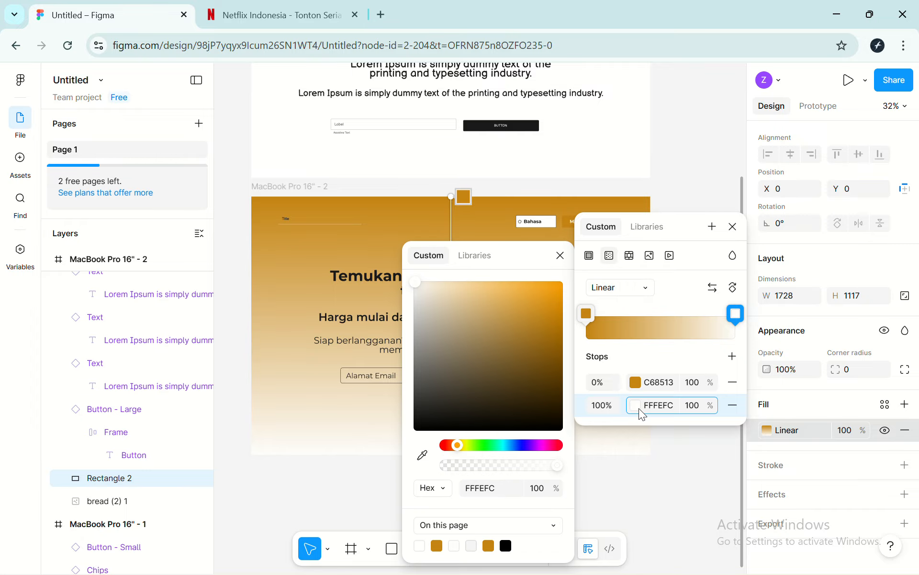
click(521, 465)
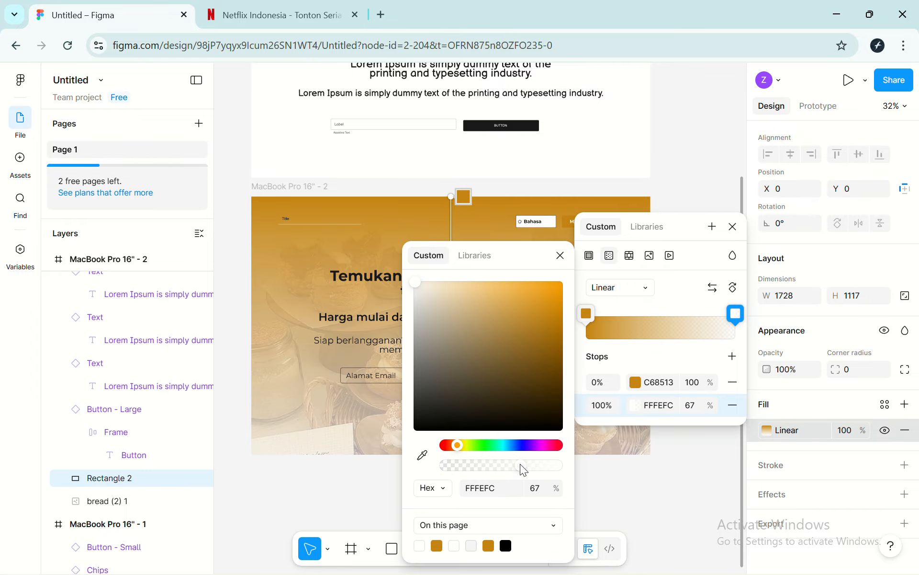
drag(523, 469, 488, 467)
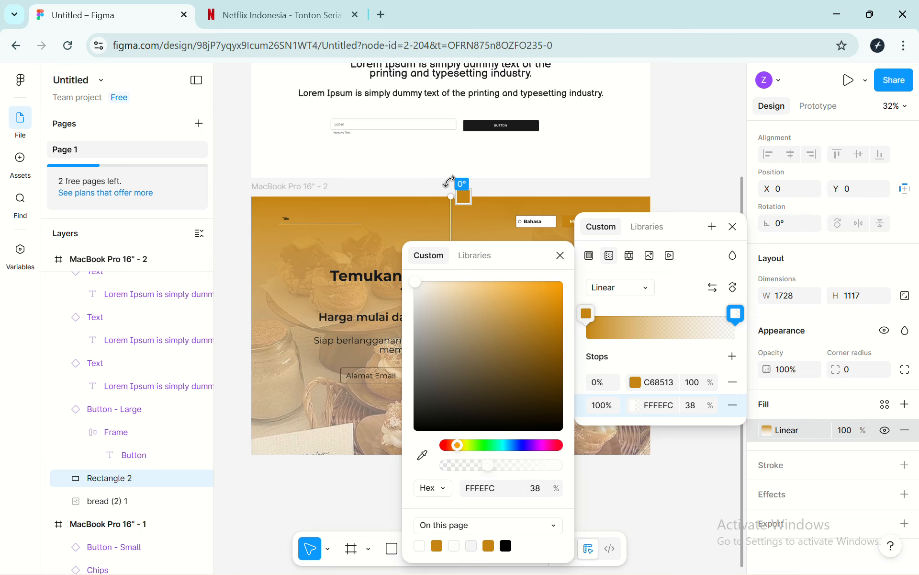
drag(448, 181, 503, 181)
key(Escape)
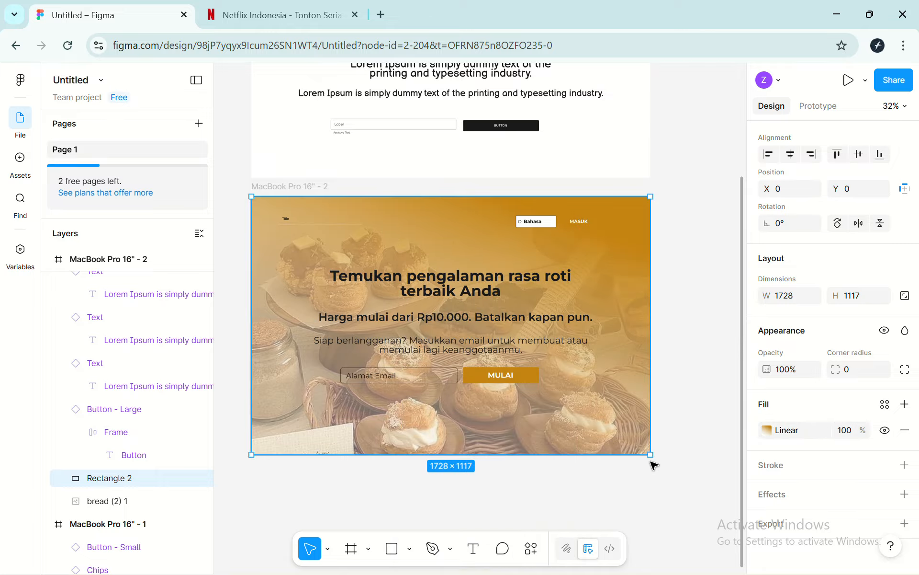